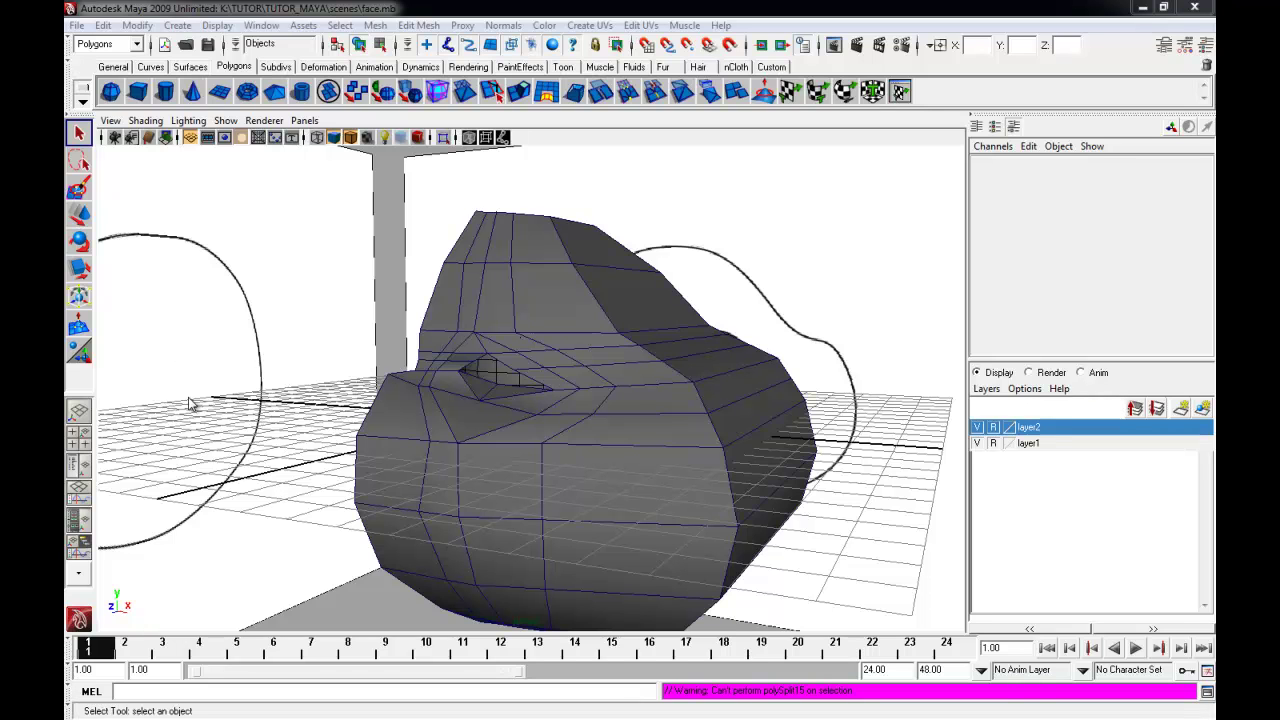
Select the vertex at the side corner of the forehead with the Move tool
{"action": "left_click_drag", "start_coordinate": [748, 444], "coordinate": [452, 399], "text": "alt"}
{"action": "left_click_drag", "start_coordinate": [569, 416], "coordinate": [537, 486], "text": "alt"}
{"action": "right_click_drag", "start_coordinate": [537, 486], "coordinate": [741, 504], "text": "alt"}
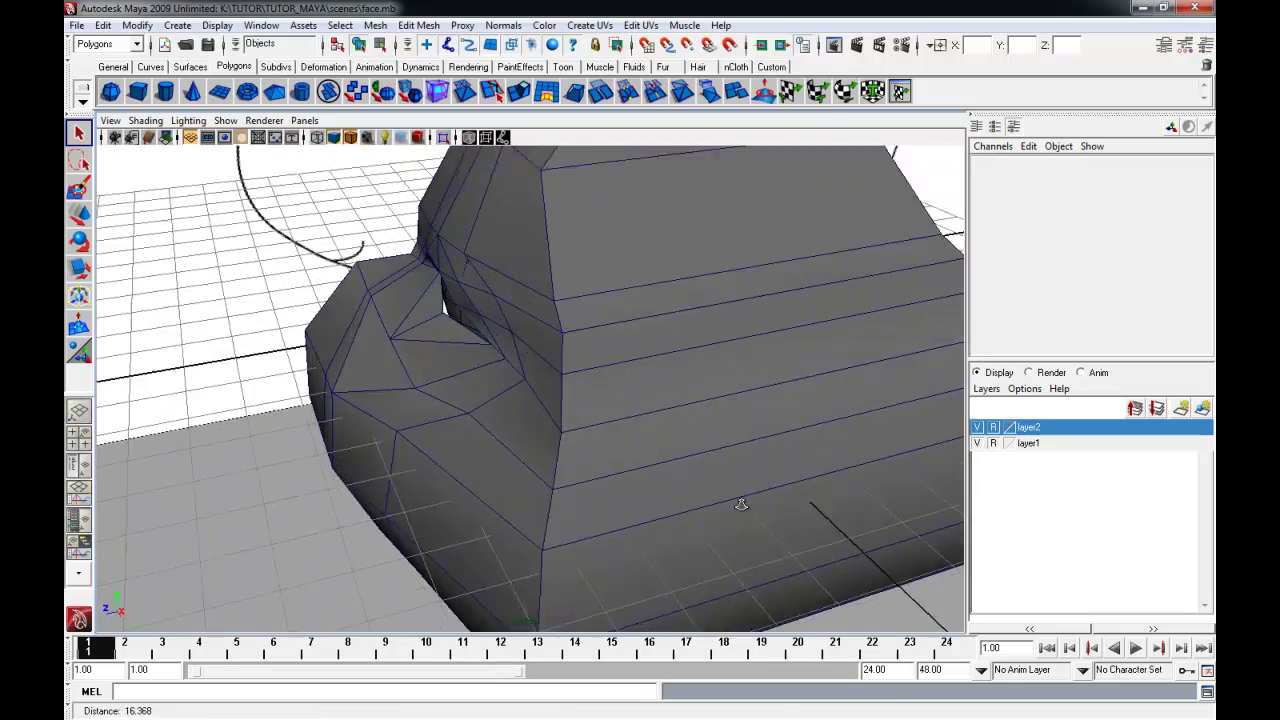
{"action": "left_click_drag", "start_coordinate": [663, 482], "coordinate": [640, 463], "text": "alt"}
{"action": "right_click_drag", "start_coordinate": [640, 463], "coordinate": [529, 454], "text": "alt"}
{"action": "left_click_drag", "start_coordinate": [529, 454], "coordinate": [540, 423], "text": "alt"}
{"action": "middle_click_drag", "start_coordinate": [540, 423], "coordinate": [520, 462], "text": "alt"}
{"action": "right_click_drag", "start_coordinate": [625, 277], "coordinate": [557, 259]}
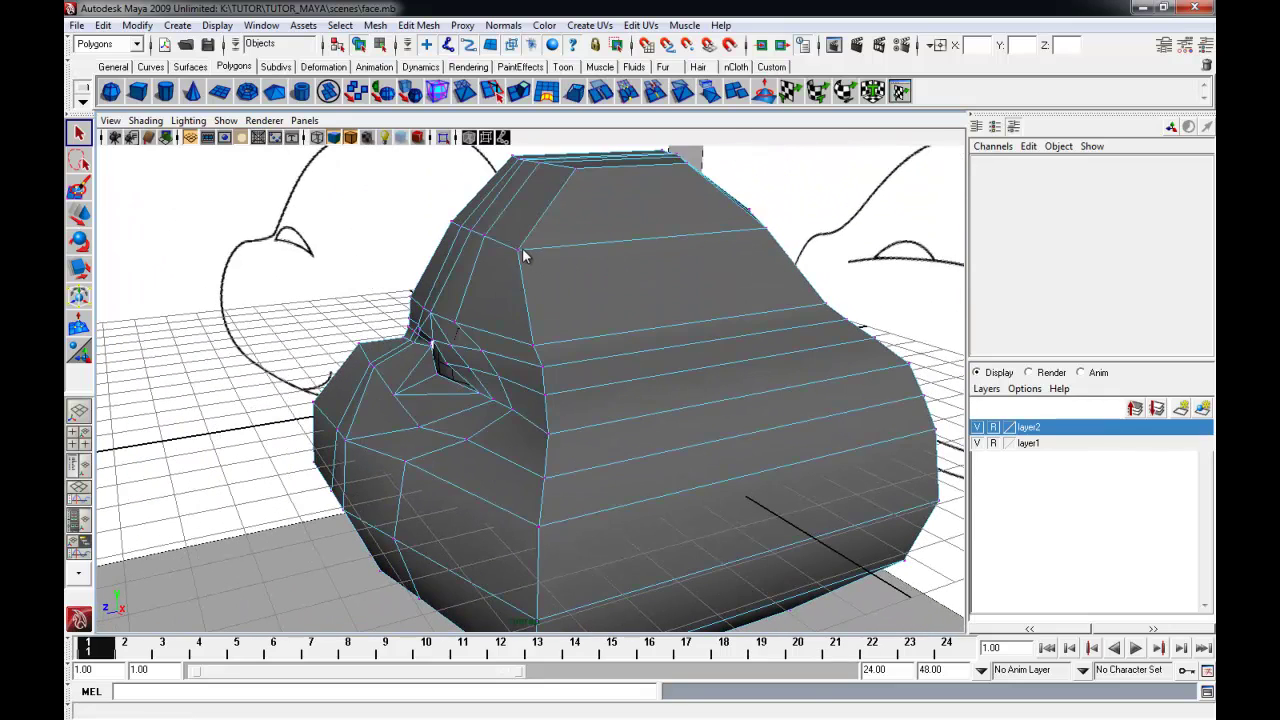
{"action": "left_click", "coordinate": [518, 253]}
{"action": "key", "text": "w"}
Select the row of edges running along the side of the head in wireframe display and scale them
{"action": "left_click_drag", "start_coordinate": [571, 280], "coordinate": [657, 309], "text": "alt"}
{"action": "right_click_drag", "start_coordinate": [660, 310], "coordinate": [675, 337]}
{"action": "mouse_move", "coordinate": [675, 337]}
{"action": "left_mouse_down", "text": "alt"}
{"action": "mouse_move", "coordinate": [666, 351]}
{"action": "mouse_move", "coordinate": [606, 343]}
{"action": "mouse_move", "coordinate": [617, 255]}
{"action": "mouse_move", "coordinate": [627, 566]}
{"action": "mouse_move", "coordinate": [643, 508]}
{"action": "mouse_move", "coordinate": [630, 560]}
{"action": "mouse_move", "coordinate": [651, 551]}
{"action": "mouse_move", "coordinate": [653, 576]}
{"action": "mouse_move", "coordinate": [694, 594]}
{"action": "mouse_move", "coordinate": [654, 394]}
{"action": "mouse_move", "coordinate": [658, 428]}
{"action": "mouse_move", "coordinate": [654, 313]}
{"action": "left_mouse_up", "text": "alt"}
{"action": "key", "text": "4"}
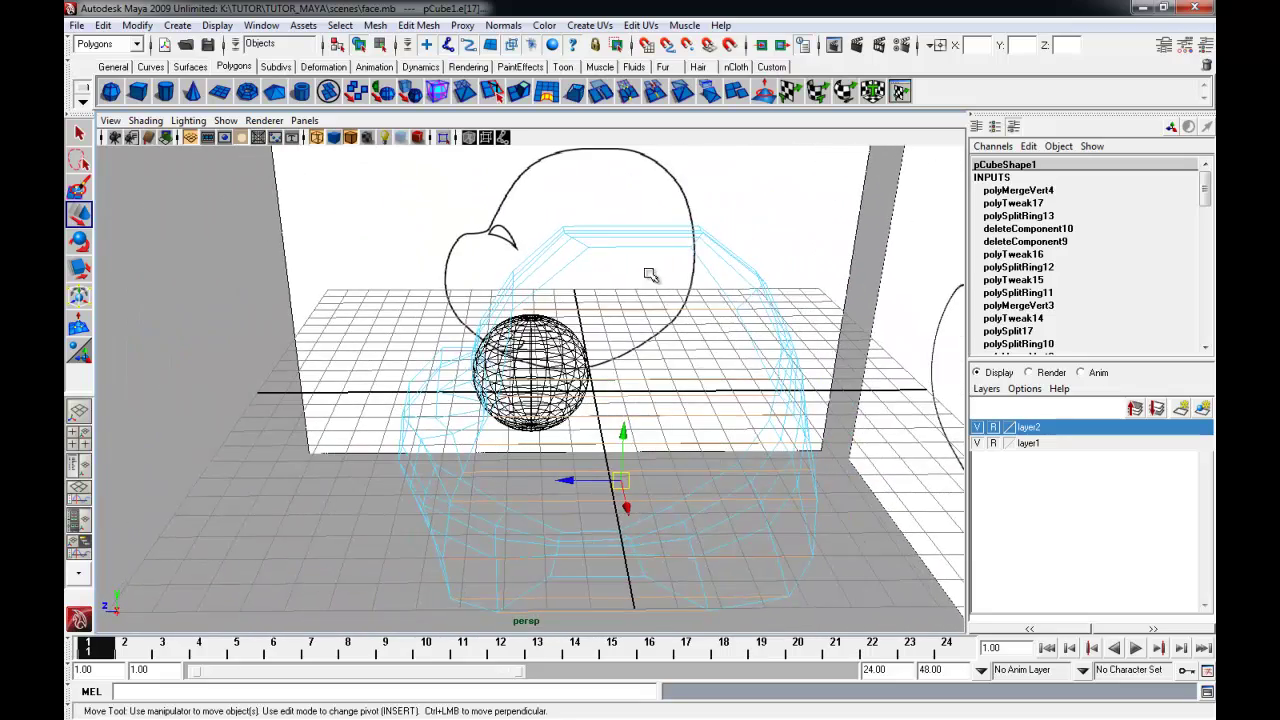
{"action": "key", "text": "r"}
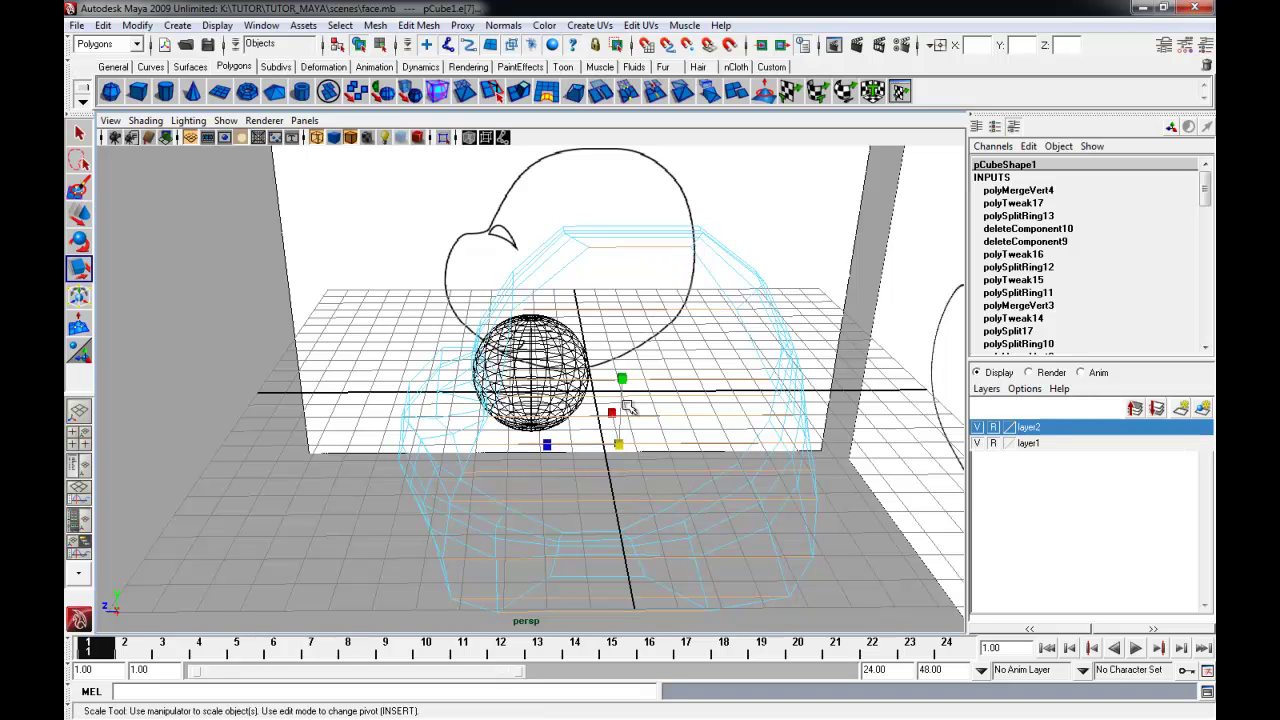
{"action": "left_click_drag", "start_coordinate": [652, 248], "coordinate": [640, 395], "text": "alt"}
{"action": "mouse_move", "coordinate": [562, 442]}
{"action": "left_mouse_down"}
{"action": "mouse_move", "coordinate": [647, 425]}
{"action": "mouse_move", "coordinate": [569, 438]}
{"action": "mouse_move", "coordinate": [541, 421]}
{"action": "mouse_move", "coordinate": [606, 430]}
{"action": "mouse_move", "coordinate": [700, 477]}
{"action": "mouse_move", "coordinate": [700, 449]}
{"action": "mouse_move", "coordinate": [571, 451]}
{"action": "mouse_move", "coordinate": [538, 476]}
{"action": "mouse_move", "coordinate": [657, 503]}
{"action": "mouse_move", "coordinate": [671, 466]}
{"action": "left_mouse_up"}
{"action": "key", "text": "5"}
{"action": "key", "text": "w"}
{"action": "left_click", "coordinate": [609, 431]}
Reposition the vertex on the brow just above the eye's outer half, at about 3.7, 2.3, 3.9
{"action": "right_click_drag", "start_coordinate": [671, 466], "coordinate": [822, 512], "text": "alt"}
{"action": "left_click_drag", "start_coordinate": [721, 461], "coordinate": [694, 429], "text": "alt"}
{"action": "middle_click_drag", "start_coordinate": [645, 415], "coordinate": [654, 464], "text": "alt"}
{"action": "right_click_drag", "start_coordinate": [636, 411], "coordinate": [505, 420]}
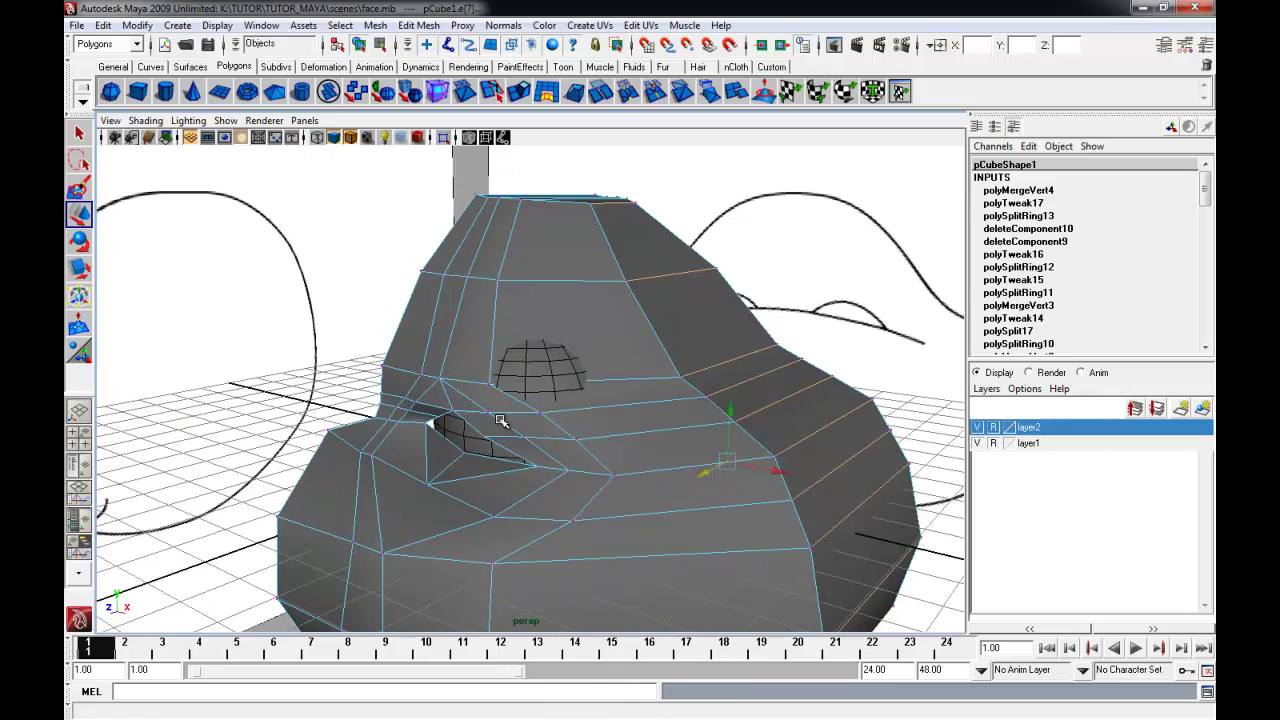
{"action": "right_click_drag", "start_coordinate": [580, 434], "coordinate": [710, 429], "text": "alt"}
{"action": "left_click", "coordinate": [465, 382]}
{"action": "mouse_move", "coordinate": [480, 407]}
{"action": "left_mouse_down", "text": "alt"}
{"action": "mouse_move", "coordinate": [640, 440]}
{"action": "mouse_move", "coordinate": [779, 430]}
{"action": "mouse_move", "coordinate": [637, 412]}
{"action": "mouse_move", "coordinate": [571, 456]}
{"action": "mouse_move", "coordinate": [525, 456]}
{"action": "mouse_move", "coordinate": [471, 426]}
{"action": "left_mouse_up", "text": "alt"}
{"action": "left_click", "coordinate": [599, 424]}
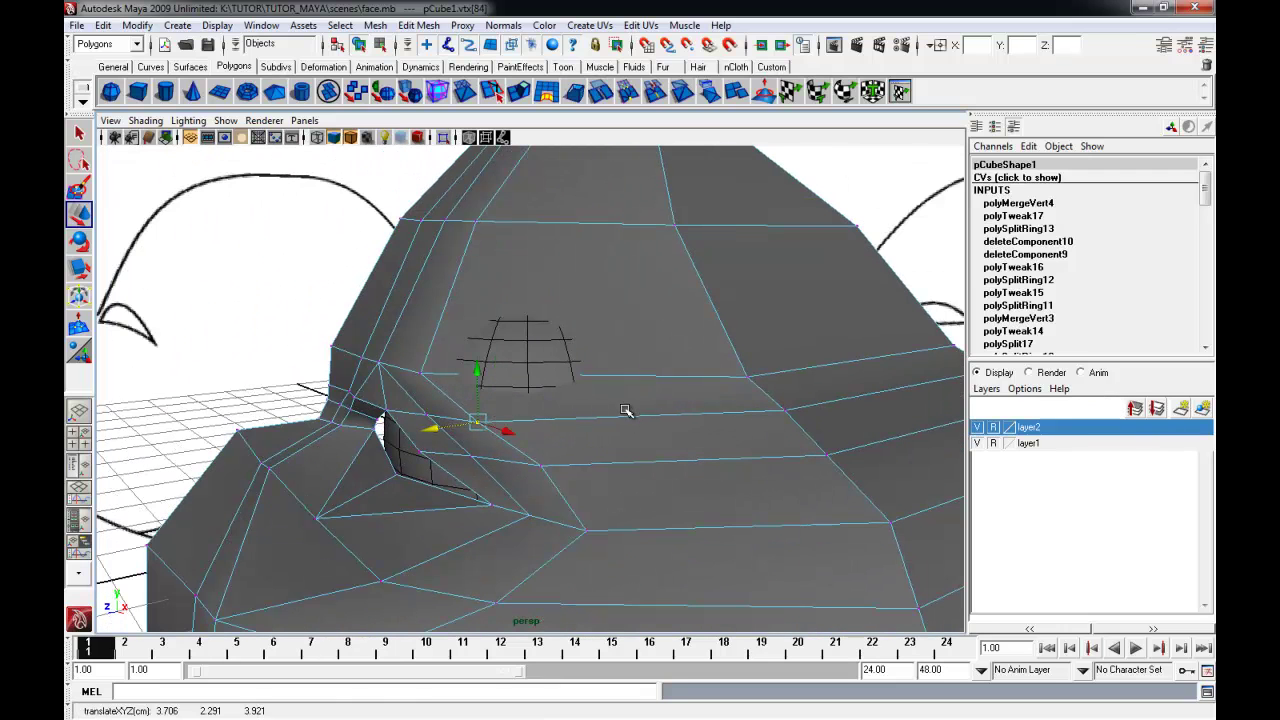
Adjust the vertices beside the brow and pick the one higher up on the forehead
{"action": "left_click_drag", "start_coordinate": [632, 411], "coordinate": [620, 426], "text": "alt"}
{"action": "left_click_drag", "start_coordinate": [456, 404], "coordinate": [589, 415], "text": "alt"}
{"action": "left_click", "coordinate": [525, 410]}
{"action": "left_click", "coordinate": [575, 385]}
{"action": "left_click", "coordinate": [512, 237]}
{"action": "left_click_drag", "start_coordinate": [512, 237], "coordinate": [515, 340], "text": "alt"}
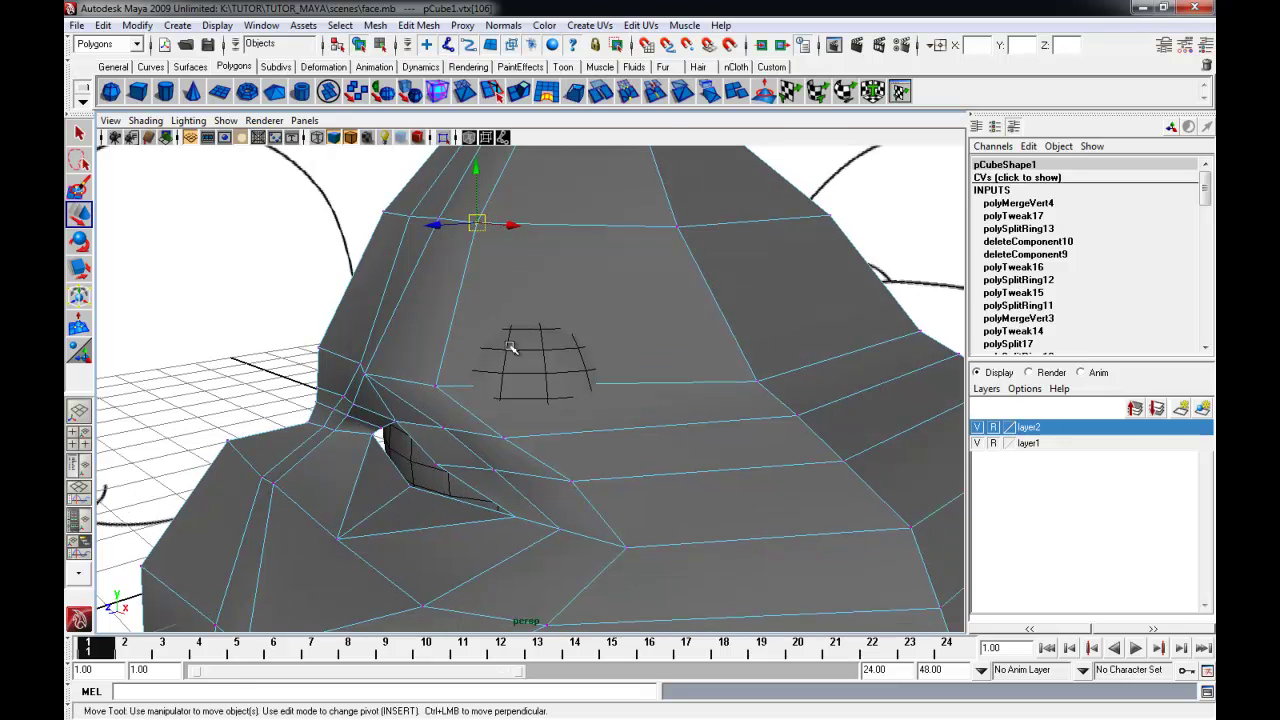
{"action": "left_click", "coordinate": [502, 25]}
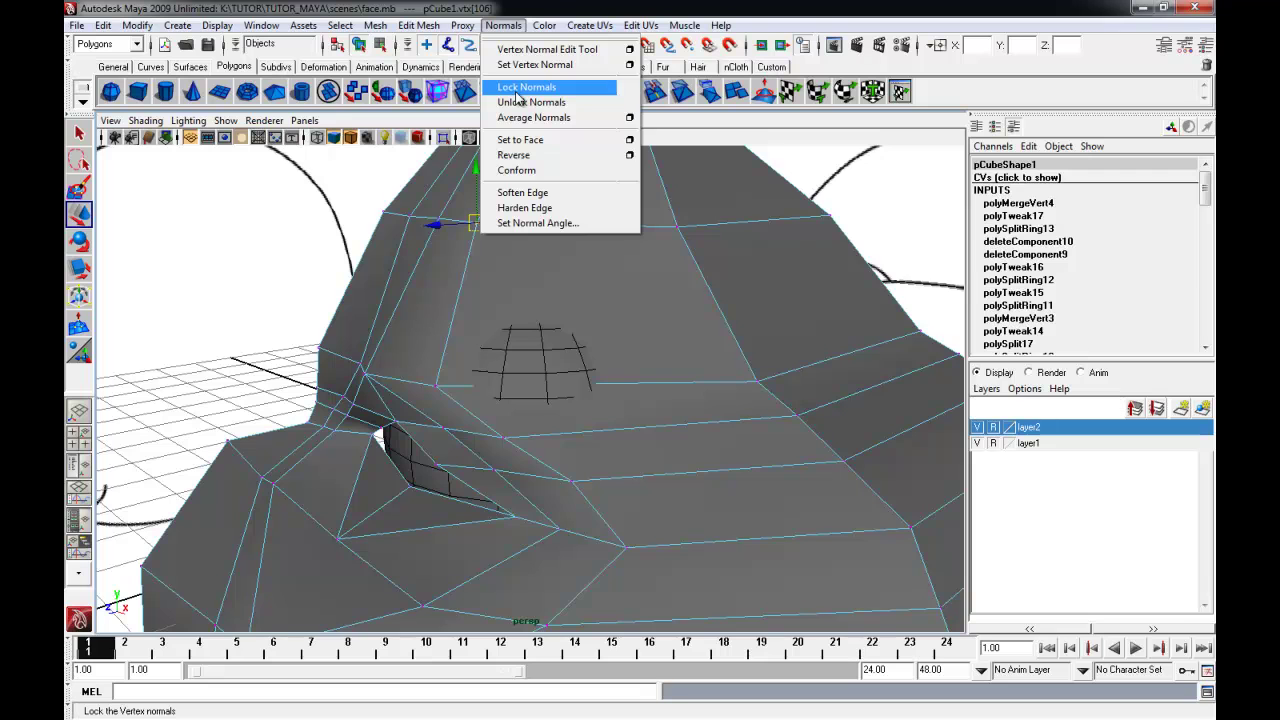
{"action": "left_click", "coordinate": [150, 264]}
Snap the vertex below the lower eyelid onto the middle vertex of the lower lid
{"action": "left_click_drag", "start_coordinate": [222, 370], "coordinate": [489, 384], "text": "alt"}
{"action": "middle_click_drag", "start_coordinate": [491, 381], "coordinate": [500, 293], "text": "alt"}
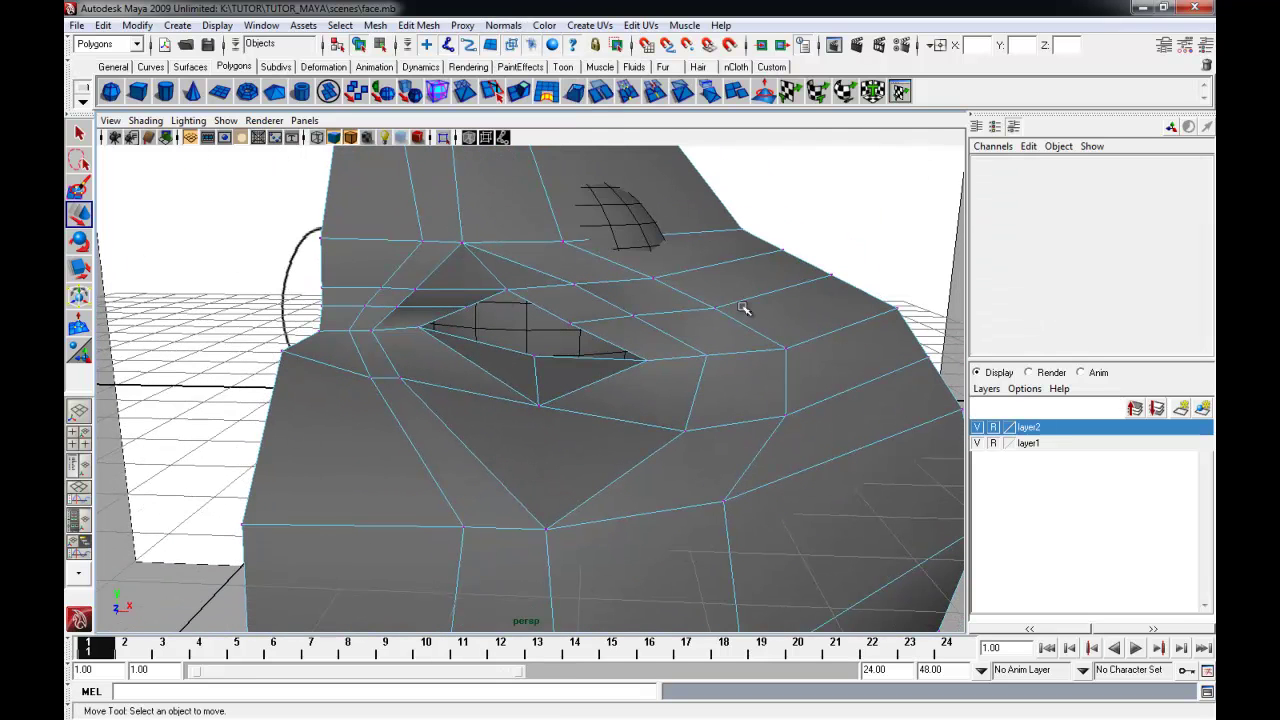
{"action": "left_click_drag", "start_coordinate": [508, 323], "coordinate": [492, 390], "text": "alt"}
{"action": "right_click_drag", "start_coordinate": [489, 396], "coordinate": [463, 425], "text": "alt"}
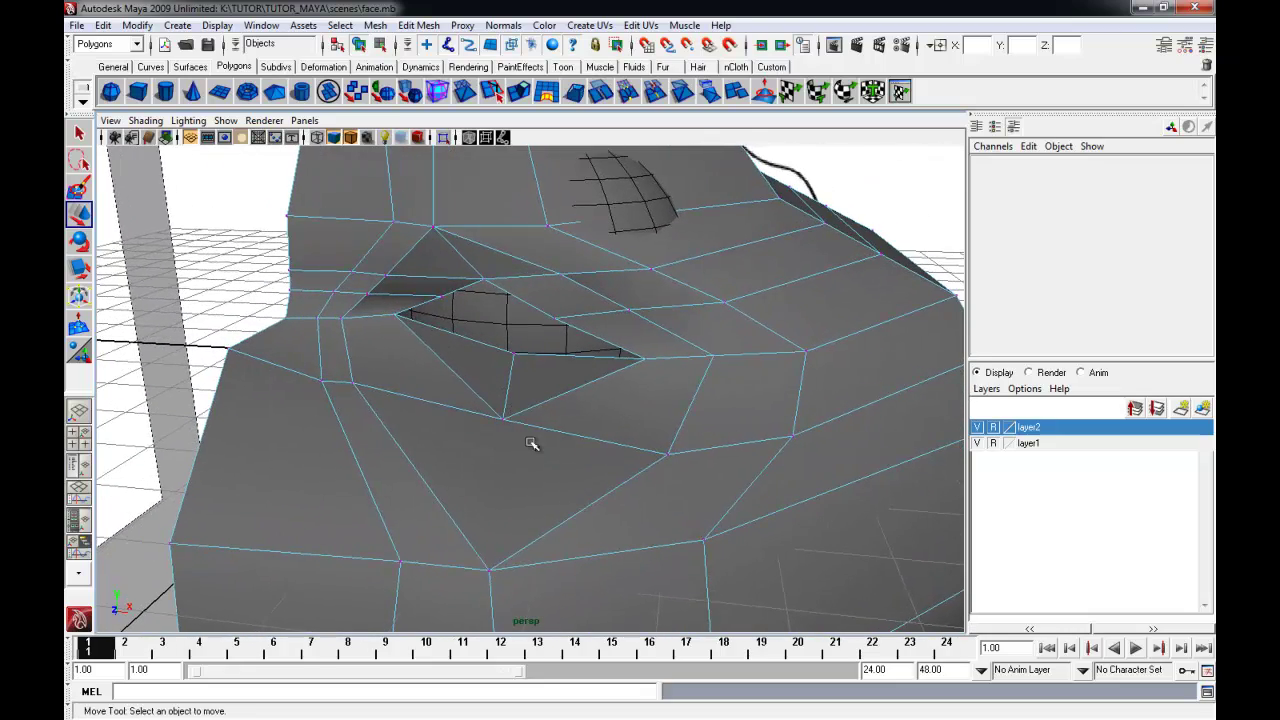
{"action": "middle_click_drag", "start_coordinate": [531, 443], "coordinate": [528, 402], "text": "alt"}
{"action": "right_click_drag", "start_coordinate": [530, 330], "coordinate": [470, 334]}
{"action": "left_click", "coordinate": [511, 308]}
{"action": "left_click_drag", "start_coordinate": [508, 361], "coordinate": [517, 394], "text": "alt"}
{"action": "left_click", "coordinate": [496, 384]}
{"action": "middle_click_drag", "start_coordinate": [508, 320], "coordinate": [515, 312]}
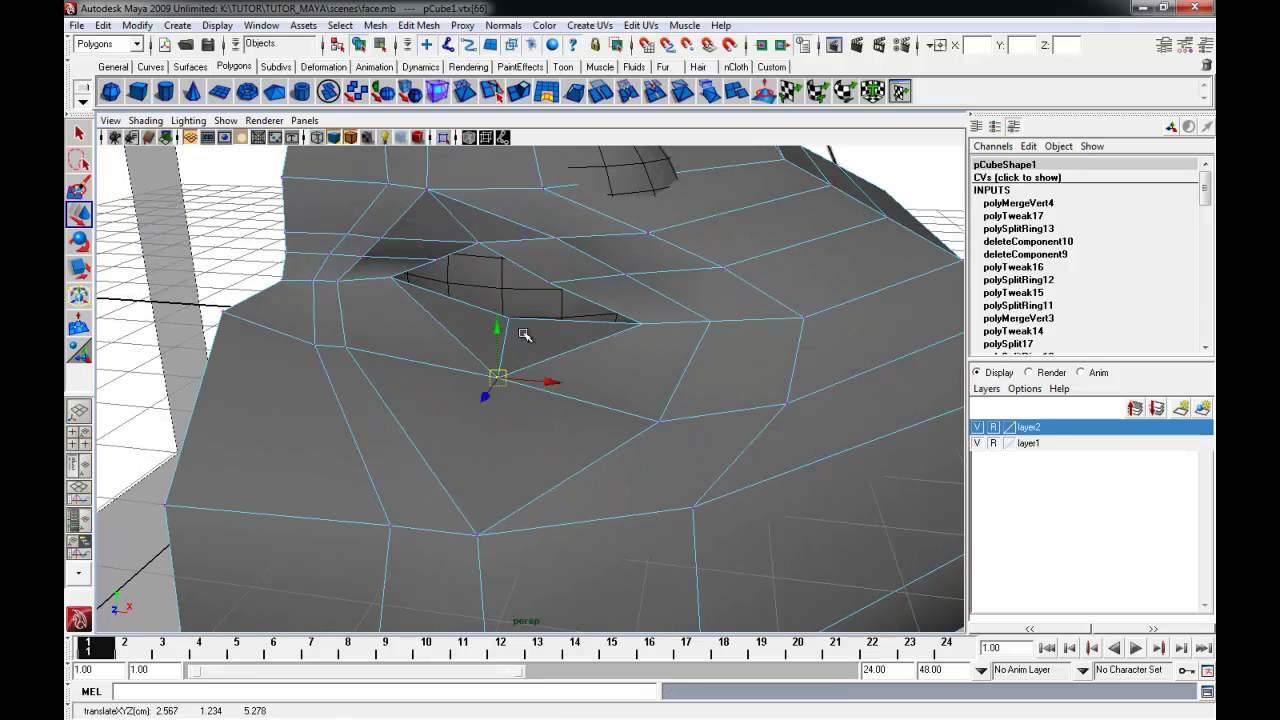
{"action": "left_click_drag", "start_coordinate": [525, 334], "coordinate": [521, 347], "text": "alt"}
{"action": "middle_click_drag", "start_coordinate": [514, 336], "coordinate": [481, 328]}
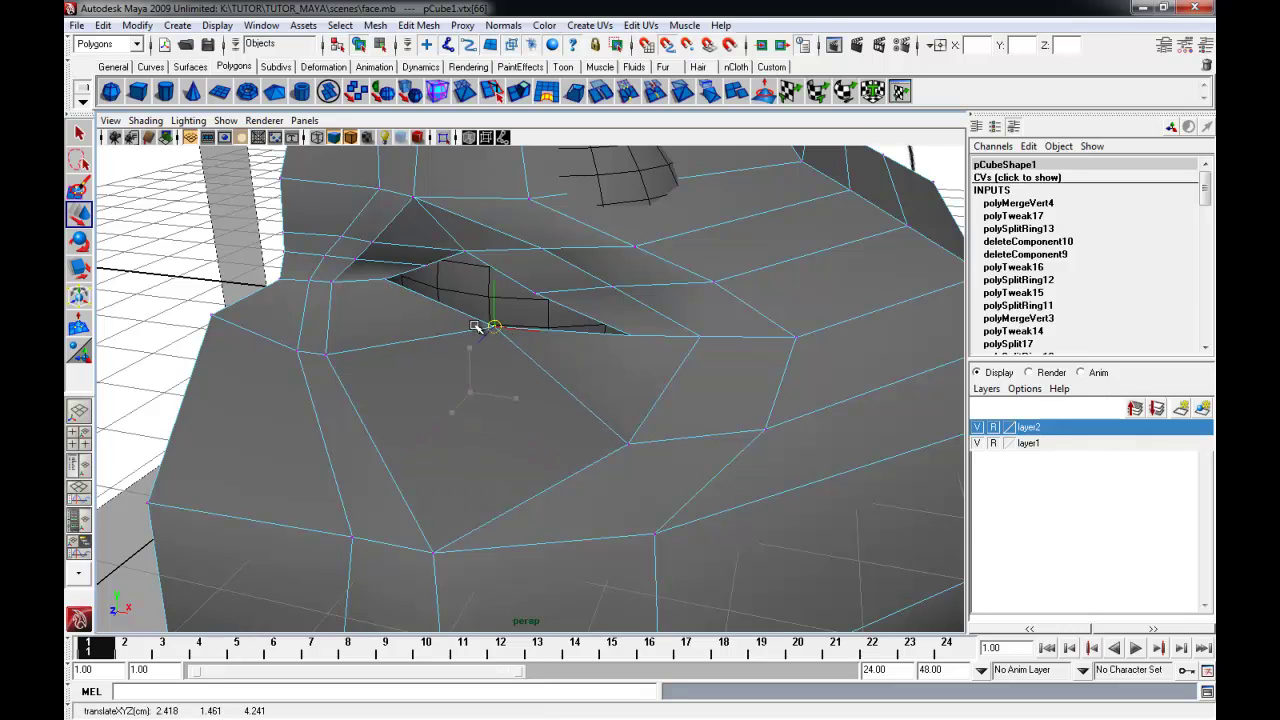
Snap the vertices below the outer and inner ends of the eye onto the corner vertices of the eye opening
{"action": "left_click_drag", "start_coordinate": [546, 335], "coordinate": [586, 338], "text": "alt"}
{"action": "left_click", "coordinate": [660, 433]}
{"action": "middle_click_drag", "start_coordinate": [643, 337], "coordinate": [690, 384]}
{"action": "left_click_drag", "start_coordinate": [602, 373], "coordinate": [427, 400], "text": "alt"}
{"action": "left_click", "coordinate": [447, 390]}
{"action": "middle_click_drag", "start_coordinate": [414, 314], "coordinate": [391, 308]}
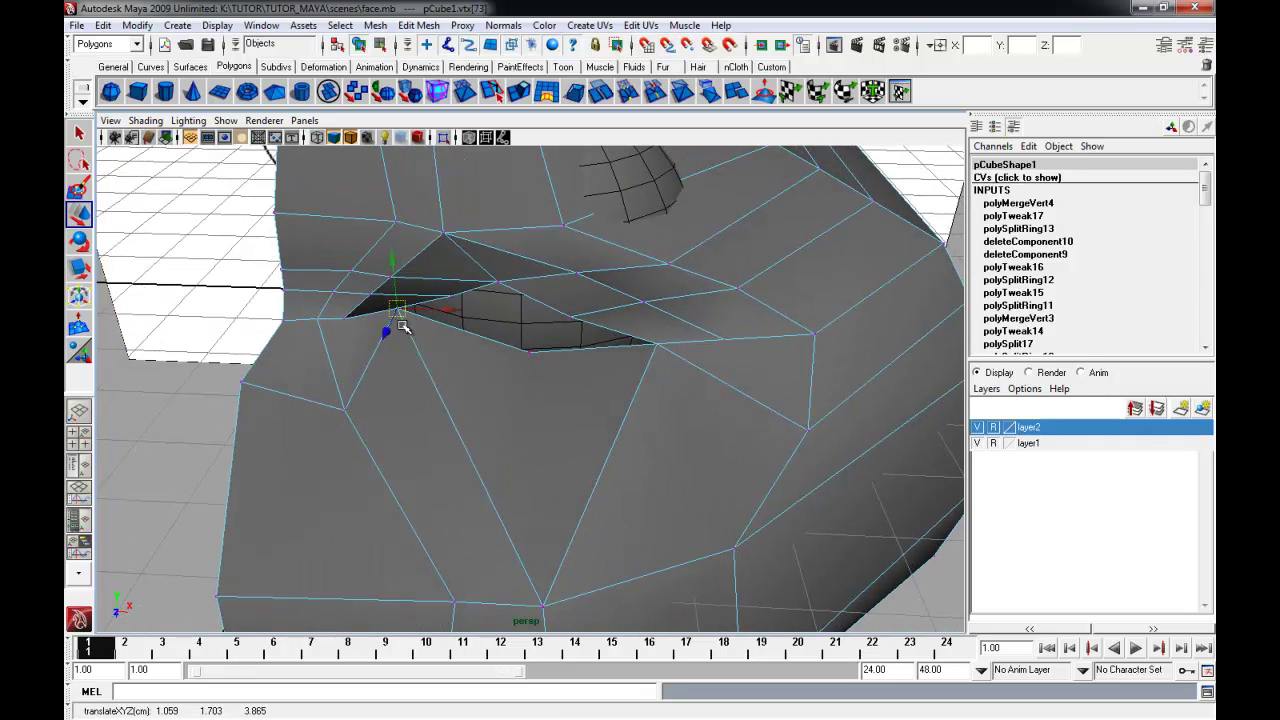
Snap the vertex beside the inner eye corner onto the inner corner of the opening
{"action": "left_click_drag", "start_coordinate": [402, 326], "coordinate": [404, 307], "text": "alt"}
{"action": "left_click", "coordinate": [361, 291]}
{"action": "left_click", "coordinate": [356, 292]}
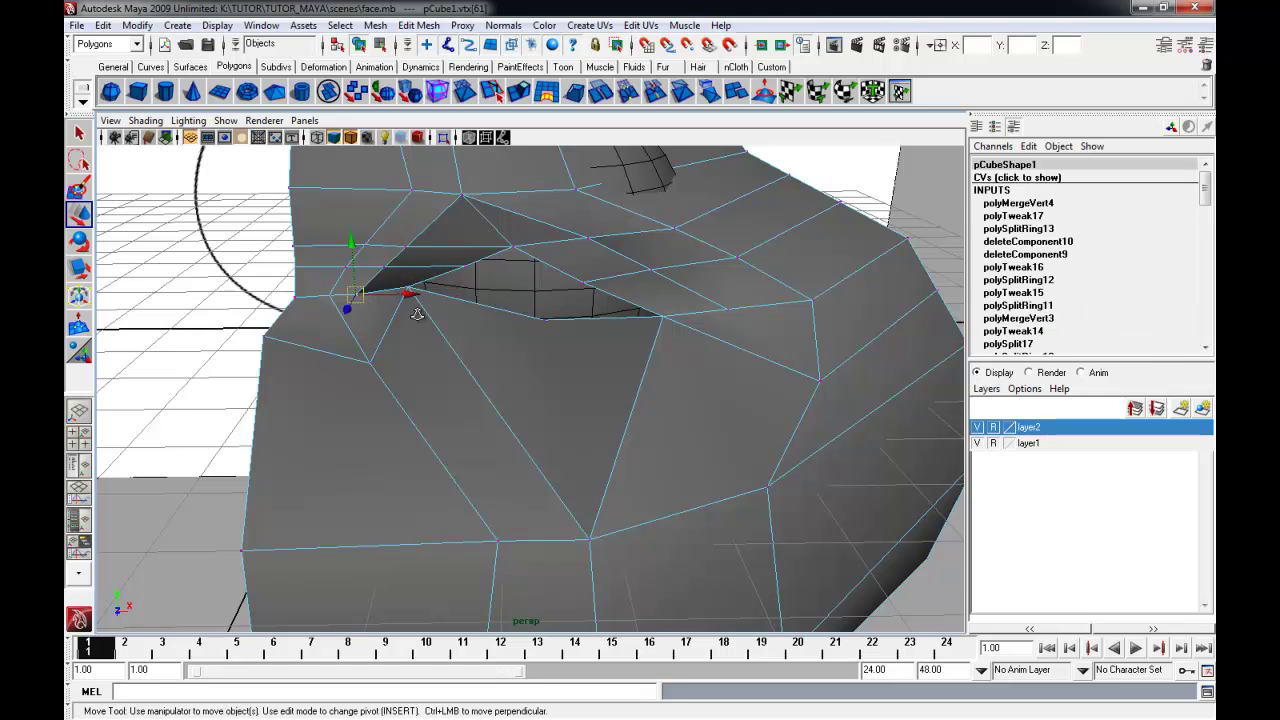
{"action": "right_click_drag", "start_coordinate": [417, 314], "coordinate": [457, 325], "text": "alt"}
{"action": "middle_click_drag", "start_coordinate": [389, 264], "coordinate": [374, 264]}
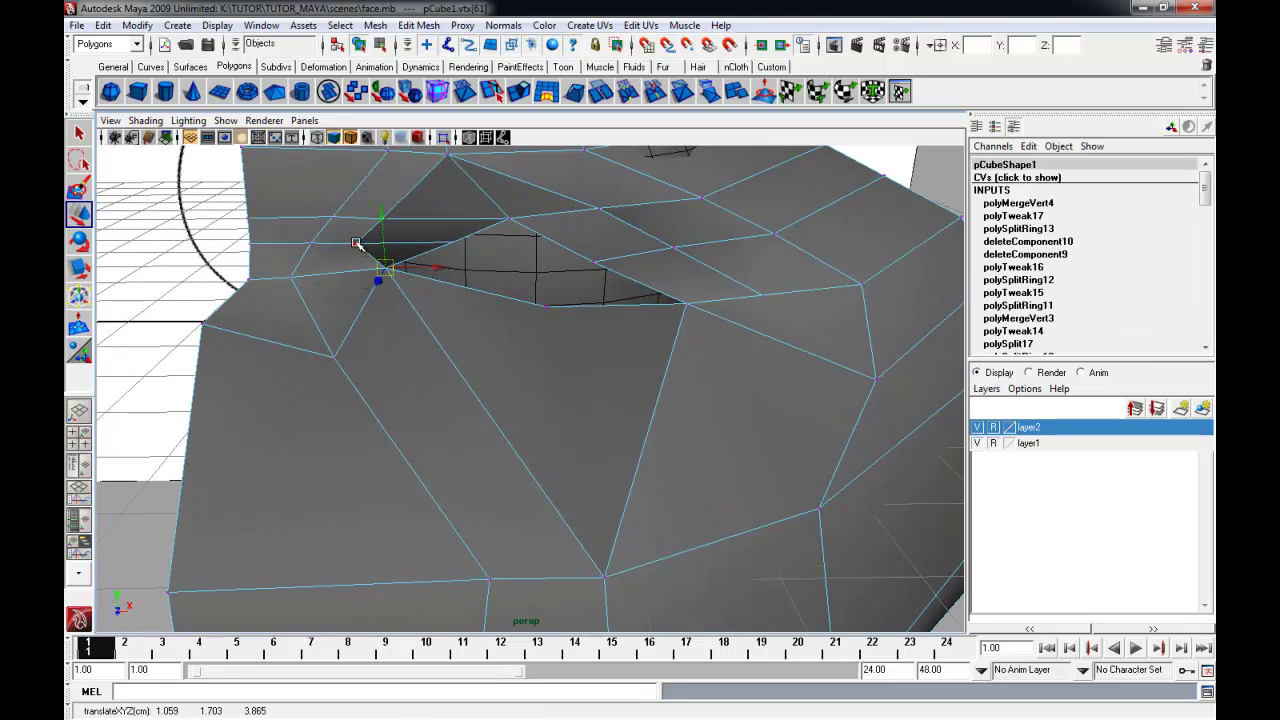
Snap the vertices above the inner and middle upper eyelid onto the matching vertices of the eye opening
{"action": "left_click", "coordinate": [356, 243]}
{"action": "middle_click_drag", "start_coordinate": [457, 243], "coordinate": [408, 280]}
{"action": "left_click_drag", "start_coordinate": [427, 218], "coordinate": [343, 258], "text": "alt"}
{"action": "left_click", "coordinate": [335, 268]}
{"action": "mouse_move", "coordinate": [457, 260]}
{"action": "middle_mouse_down"}
{"action": "mouse_move", "coordinate": [474, 297]}
{"action": "mouse_move", "coordinate": [460, 266]}
{"action": "middle_mouse_up"}
{"action": "left_click", "coordinate": [398, 205]}
{"action": "left_click", "coordinate": [552, 256]}
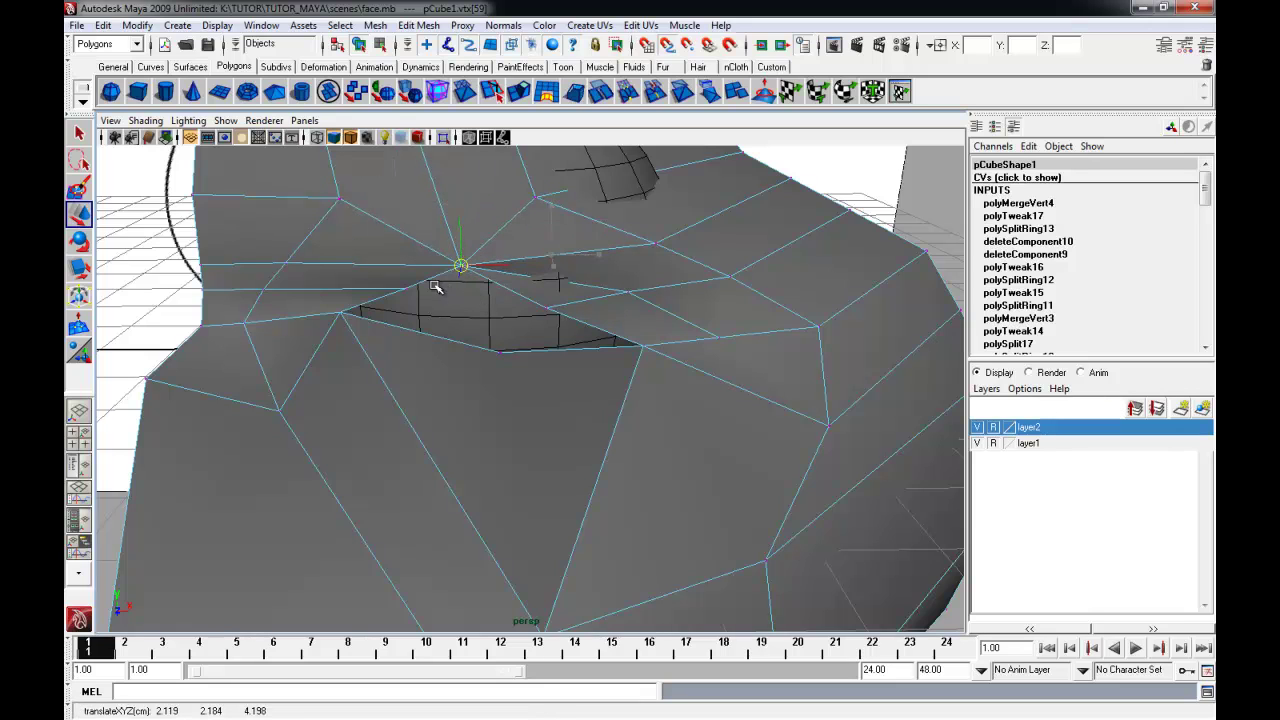
Snap the vertices around the outer upper eyelid onto the upper lid edge and the outer eye corner
{"action": "left_click", "coordinate": [630, 290]}
{"action": "middle_click_drag", "start_coordinate": [558, 307], "coordinate": [514, 320]}
{"action": "left_click_drag", "start_coordinate": [738, 325], "coordinate": [465, 297], "text": "alt"}
{"action": "left_click", "coordinate": [628, 351]}
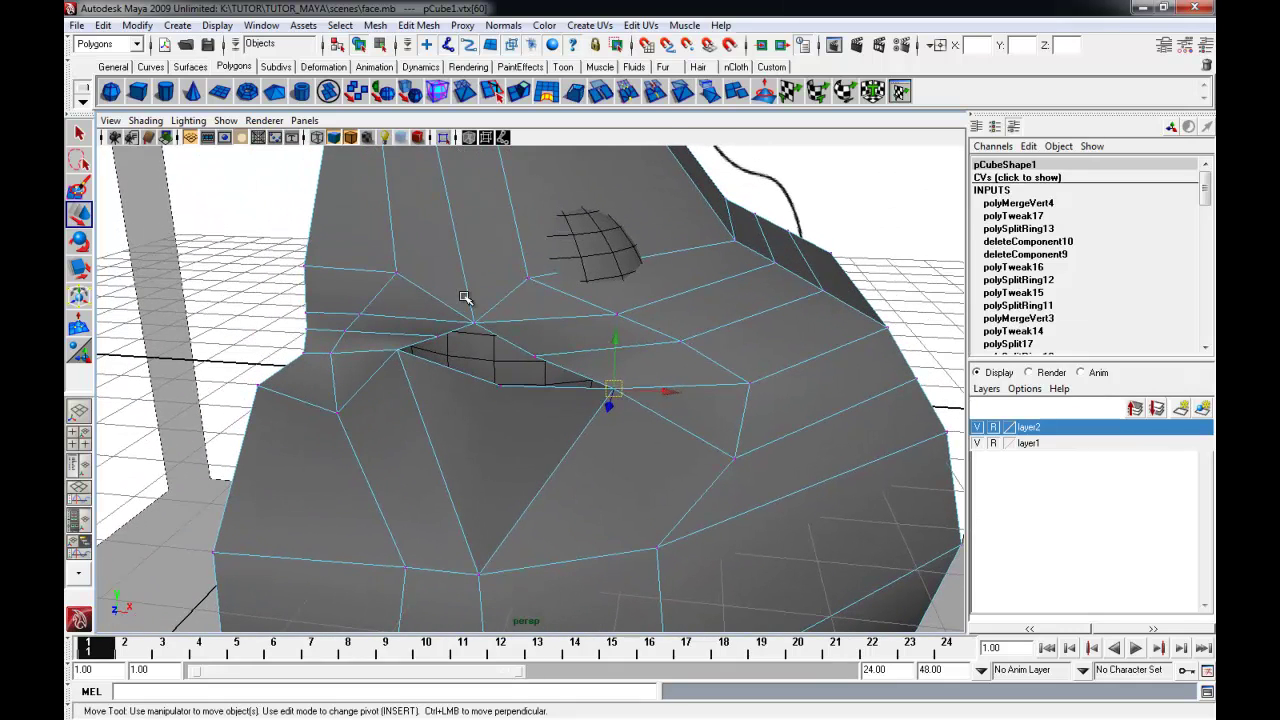
Merge the overlapping vertices across the whole head mesh in object mode
{"action": "right_click_drag", "start_coordinate": [522, 206], "coordinate": [625, 158]}
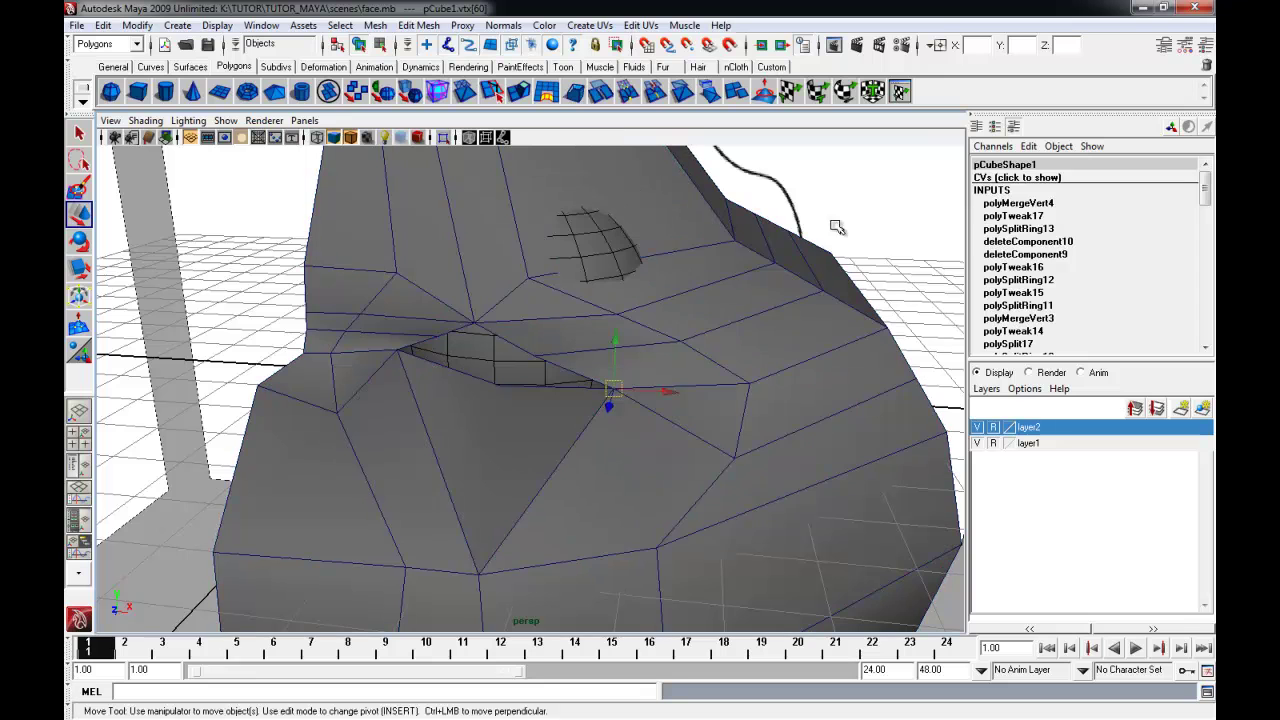
{"action": "left_click", "coordinate": [420, 25]}
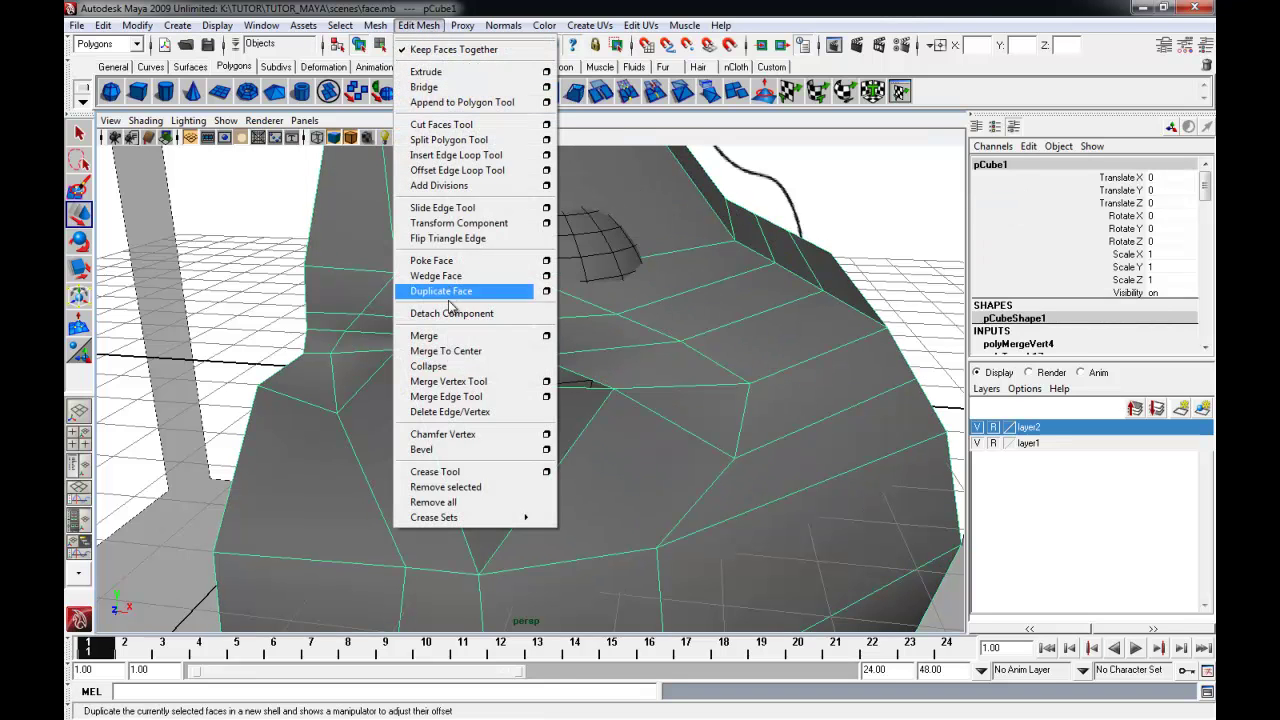
{"action": "left_click", "coordinate": [449, 335]}
{"action": "right_click_drag", "start_coordinate": [450, 313], "coordinate": [583, 263], "text": "alt"}
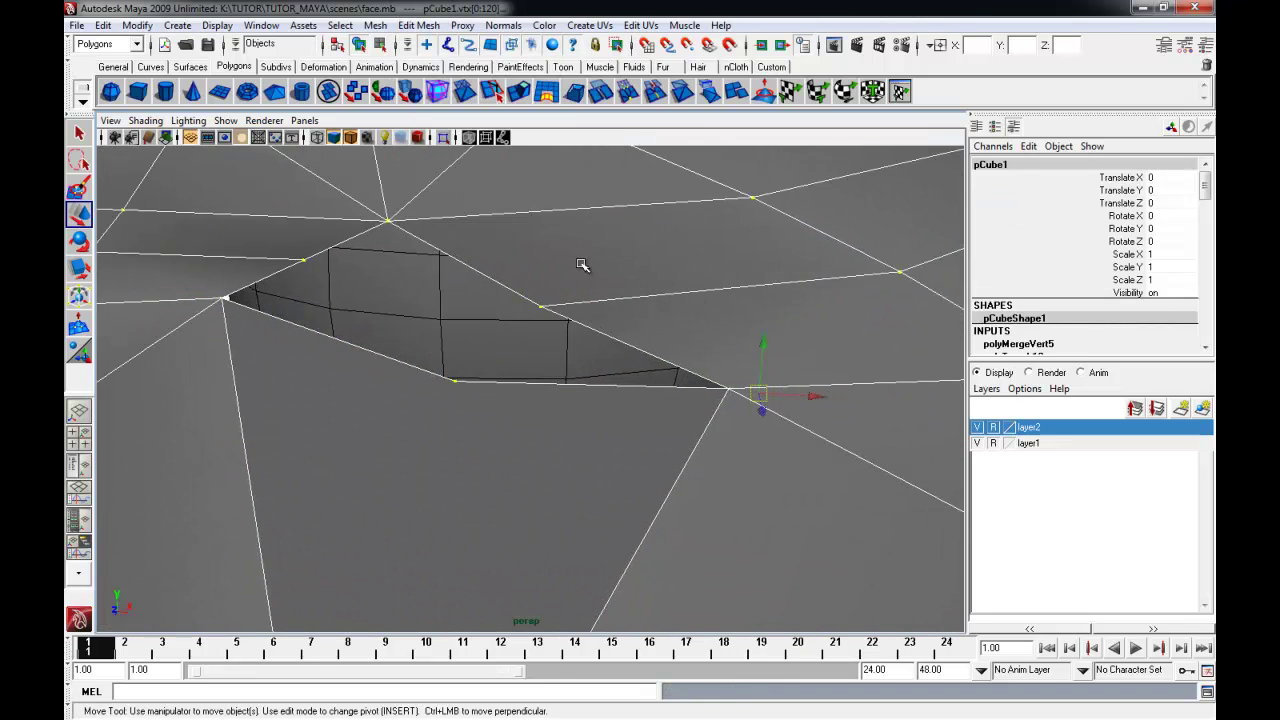
{"action": "middle_click_drag", "start_coordinate": [583, 263], "coordinate": [622, 338], "text": "alt"}
{"action": "middle_click_drag", "start_coordinate": [549, 306], "coordinate": [590, 340], "text": "alt"}
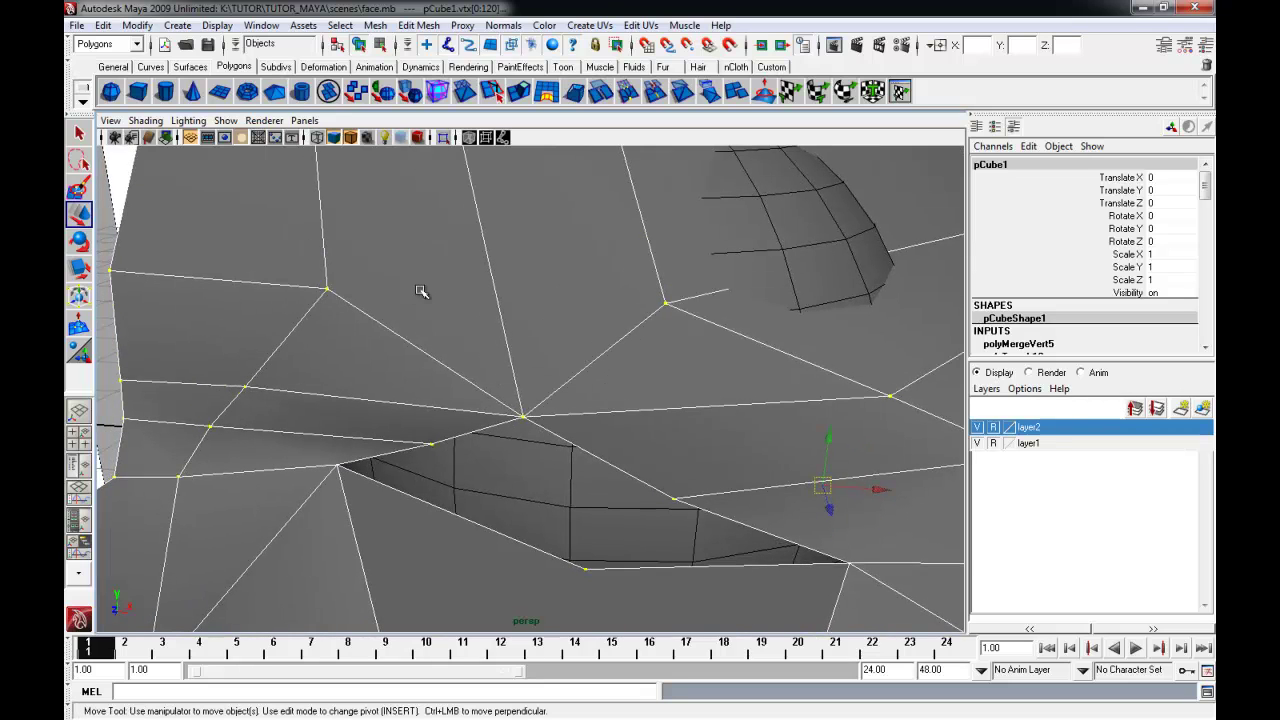
Split the faces above the eye with a new edge joining the two brow vertices on either side of the lid peak
{"action": "left_click", "coordinate": [462, 25]}
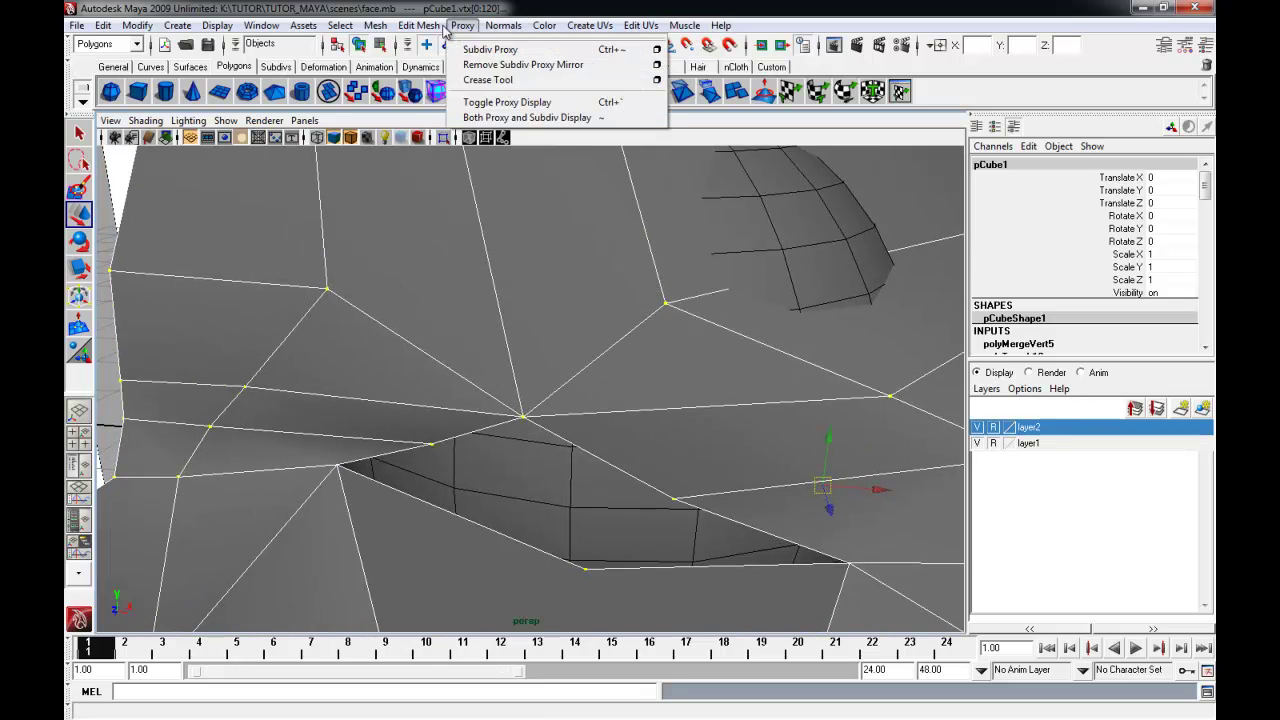
{"action": "mouse_move", "coordinate": [418, 25]}
{"action": "left_click", "coordinate": [443, 140]}
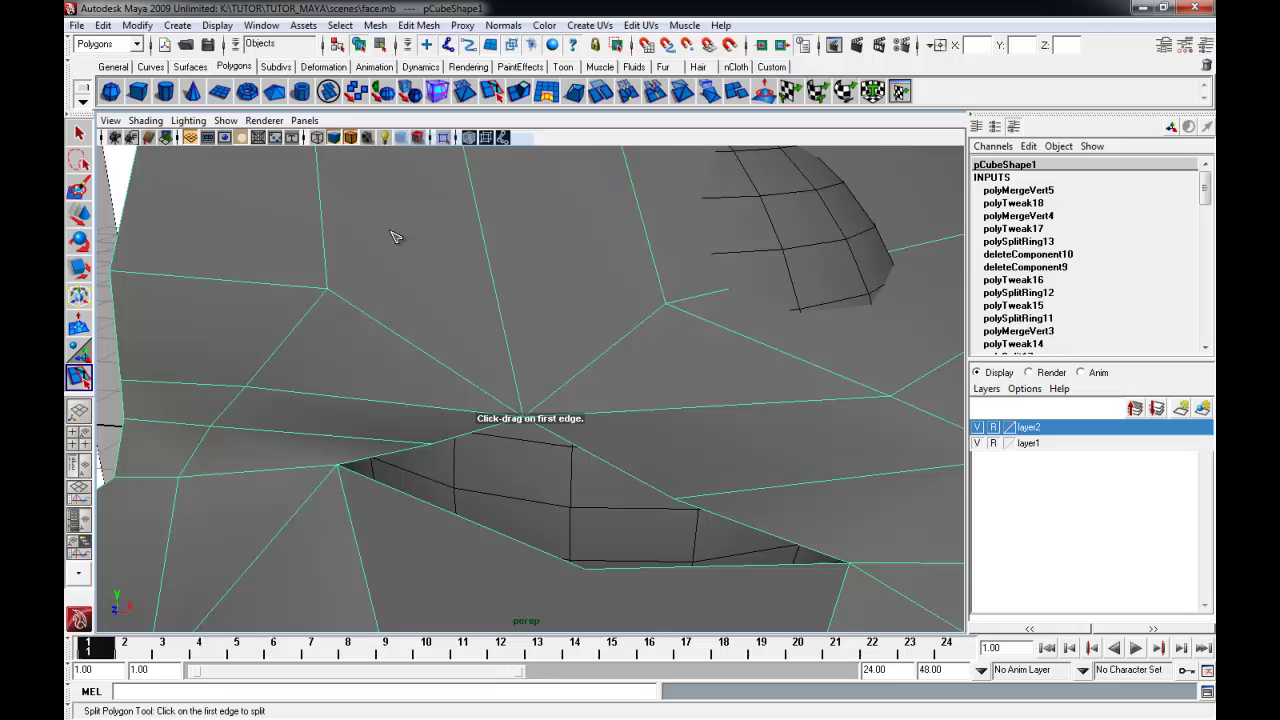
{"action": "left_click", "coordinate": [327, 289]}
{"action": "left_click", "coordinate": [666, 302]}
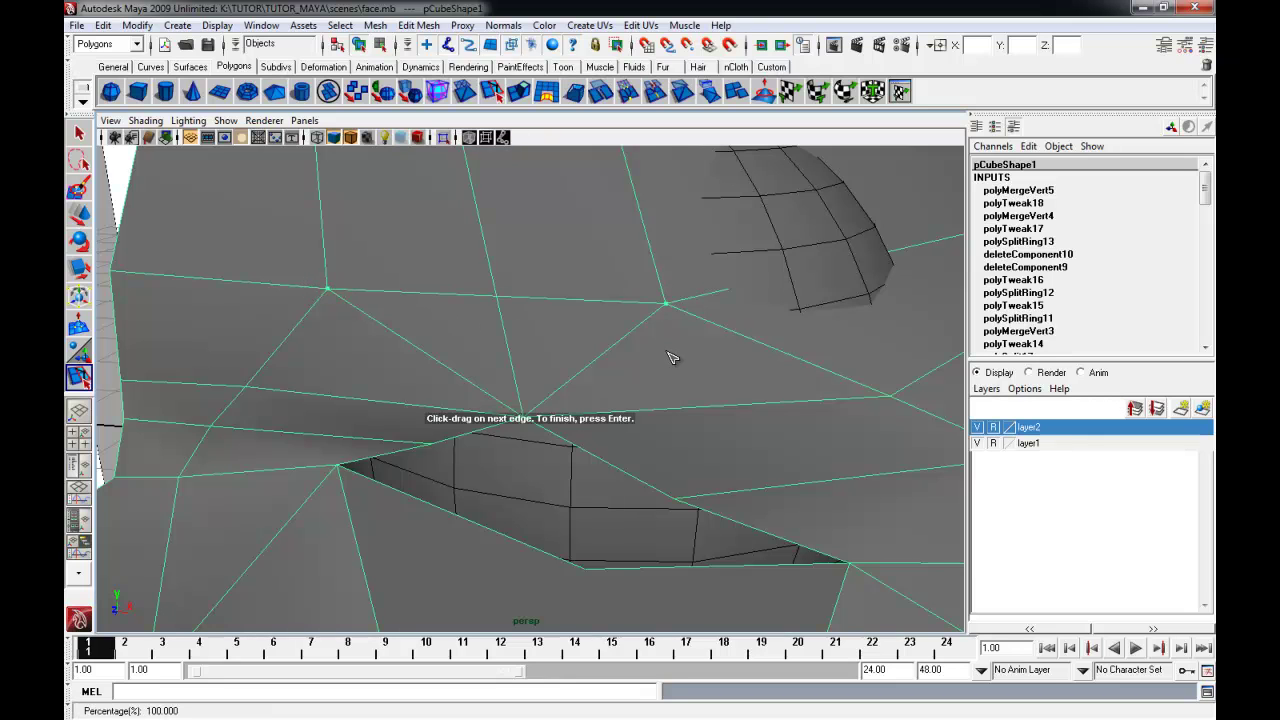
{"action": "key", "text": "Return"}
Delete the two diagonal edges running from the brow vertices to the peak of the upper eyelid
{"action": "middle_click_drag", "start_coordinate": [669, 351], "coordinate": [490, 353], "text": "alt"}
{"action": "mouse_move", "coordinate": [453, 285]}
{"action": "middle_mouse_down", "text": "alt"}
{"action": "mouse_move", "coordinate": [452, 385]}
{"action": "mouse_move", "coordinate": [476, 479]}
{"action": "mouse_move", "coordinate": [449, 309]}
{"action": "middle_mouse_up", "text": "alt"}
{"action": "middle_click_drag", "start_coordinate": [486, 515], "coordinate": [500, 283], "text": "alt"}
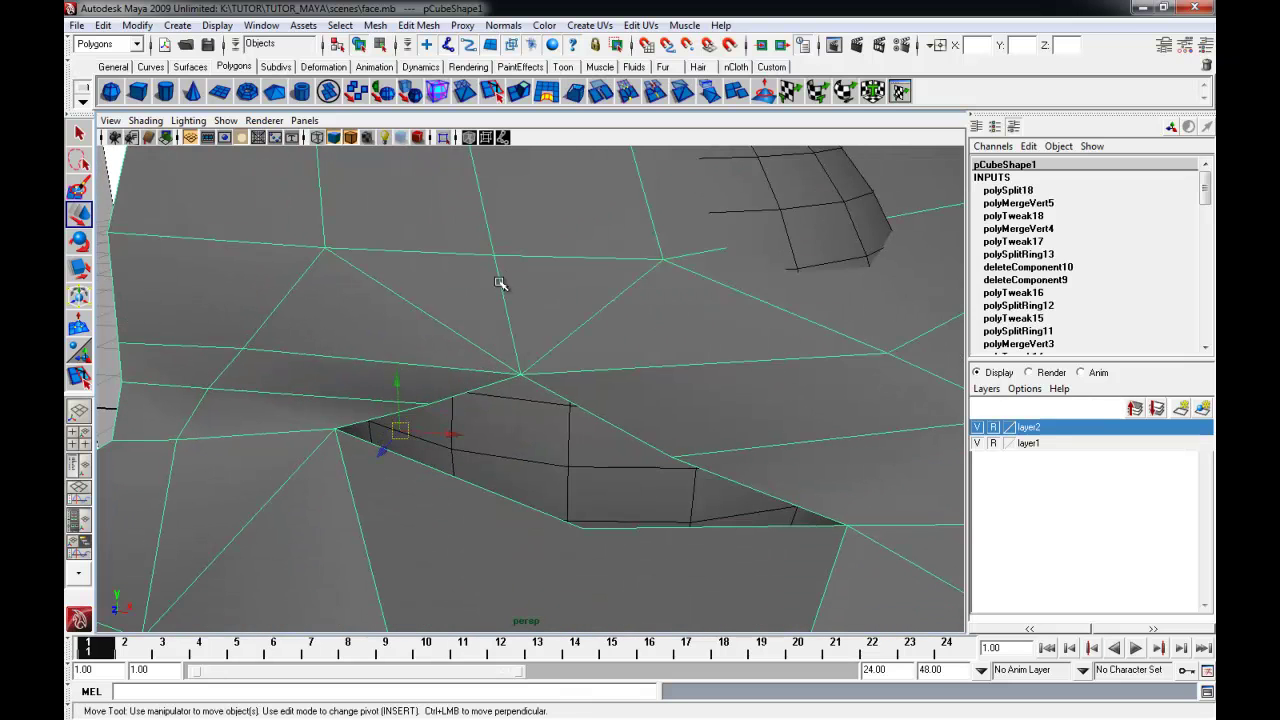
{"action": "right_click_drag", "start_coordinate": [573, 355], "coordinate": [634, 286]}
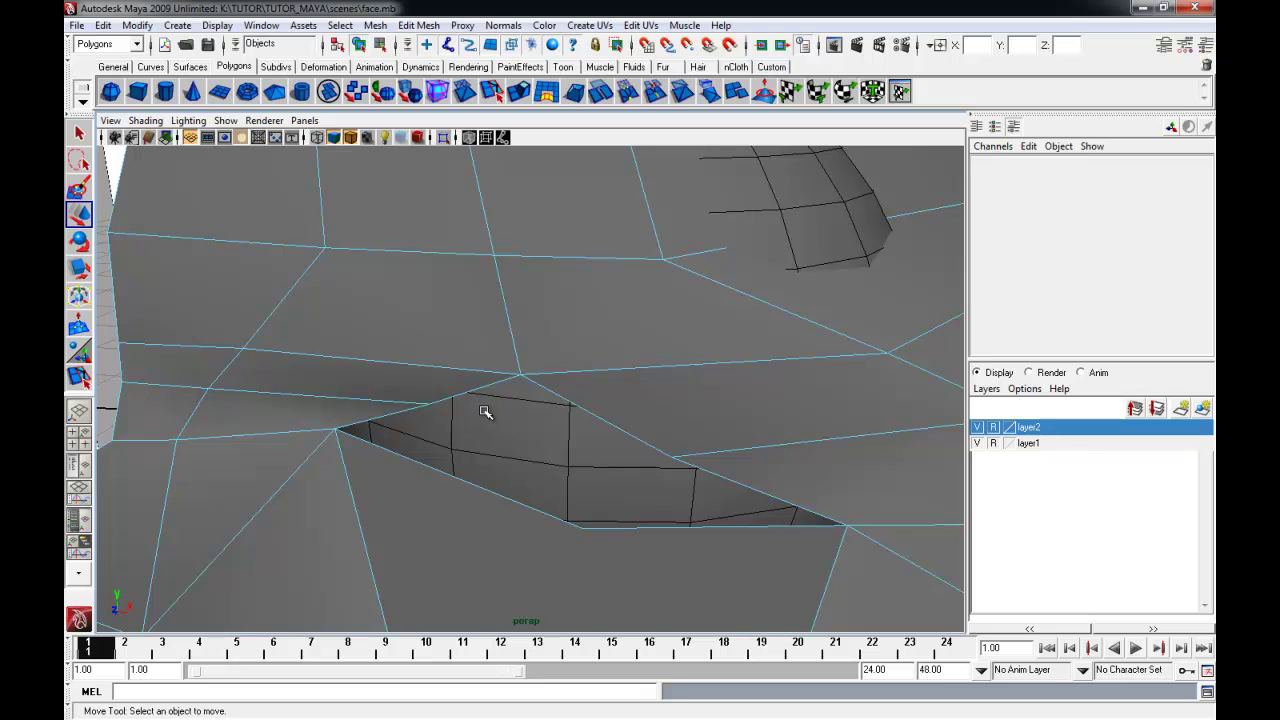
{"action": "middle_click_drag", "start_coordinate": [486, 411], "coordinate": [477, 314], "text": "alt"}
{"action": "middle_click_drag", "start_coordinate": [355, 289], "coordinate": [361, 257], "text": "alt"}
{"action": "right_click_drag", "start_coordinate": [343, 360], "coordinate": [329, 373], "text": "alt"}
{"action": "middle_click_drag", "start_coordinate": [321, 385], "coordinate": [374, 346], "text": "alt"}
Try to adjust the vertex on the inner half of the upper eyelid and undo the last change
{"action": "right_click_drag", "start_coordinate": [376, 338], "coordinate": [350, 334]}
{"action": "middle_click_drag", "start_coordinate": [396, 247], "coordinate": [371, 298], "text": "alt"}
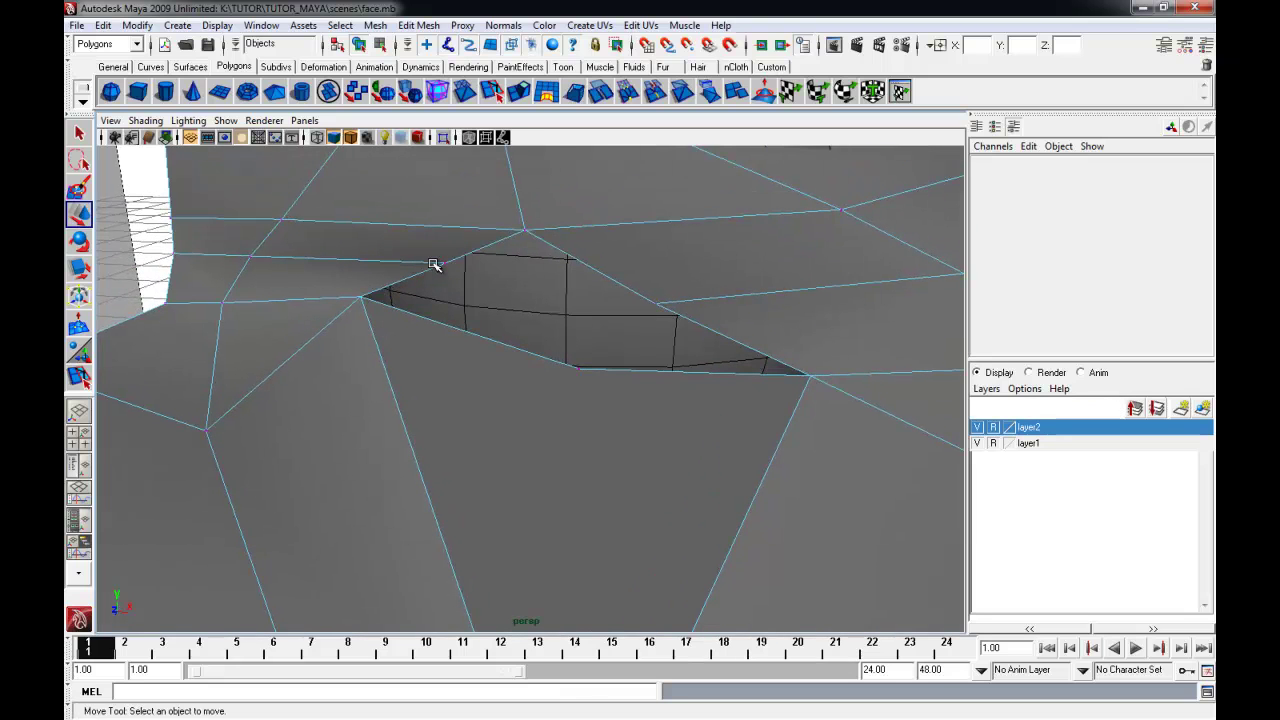
{"action": "mouse_move", "coordinate": [442, 265]}
{"action": "left_mouse_down", "text": "alt"}
{"action": "mouse_move", "coordinate": [352, 261]}
{"action": "mouse_move", "coordinate": [461, 272]}
{"action": "left_mouse_up", "text": "alt"}
{"action": "left_click_drag", "start_coordinate": [397, 300], "coordinate": [326, 265], "text": "alt"}
{"action": "key", "text": "ctrl+z"}
Select the border edges around the eye opening and extrude them
{"action": "left_click_drag", "start_coordinate": [422, 318], "coordinate": [566, 337], "text": "alt"}
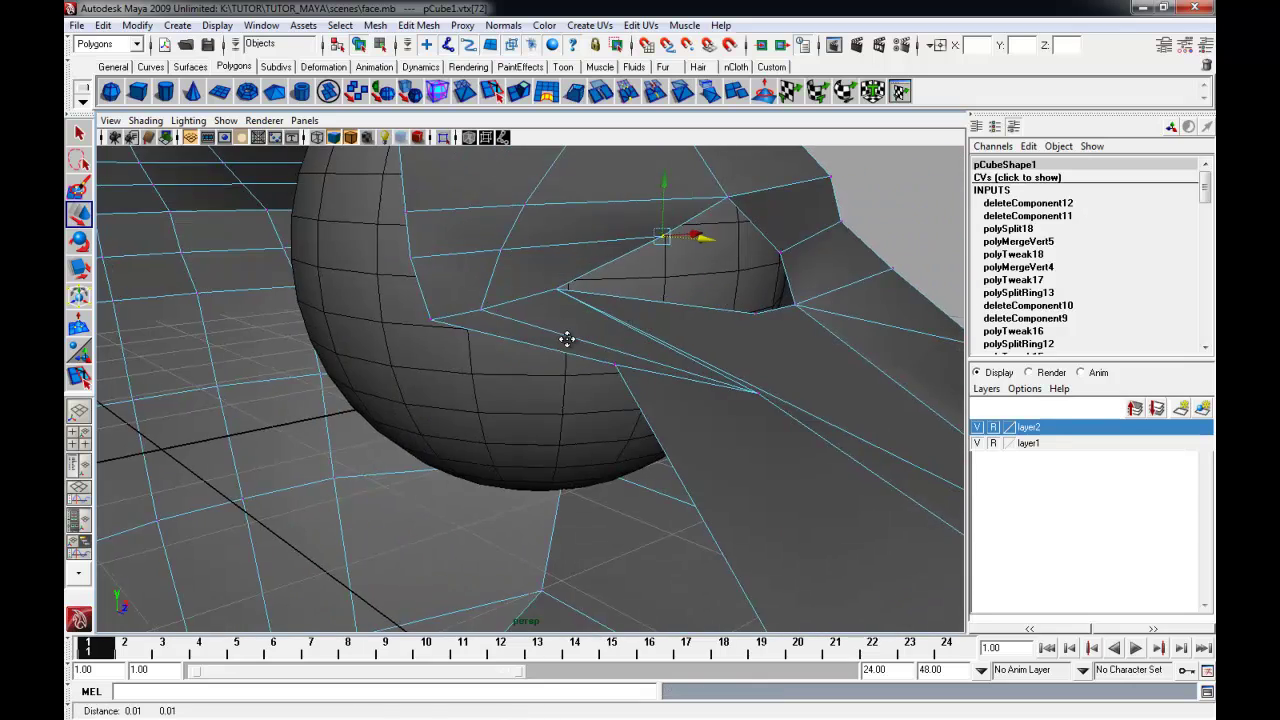
{"action": "middle_click_drag", "start_coordinate": [566, 337], "coordinate": [424, 349], "text": "alt"}
{"action": "left_click_drag", "start_coordinate": [424, 349], "coordinate": [449, 349], "text": "alt"}
{"action": "right_click_drag", "start_coordinate": [449, 349], "coordinate": [599, 344], "text": "alt"}
{"action": "left_click_drag", "start_coordinate": [598, 344], "coordinate": [579, 300], "text": "alt"}
{"action": "left_click", "coordinate": [595, 314]}
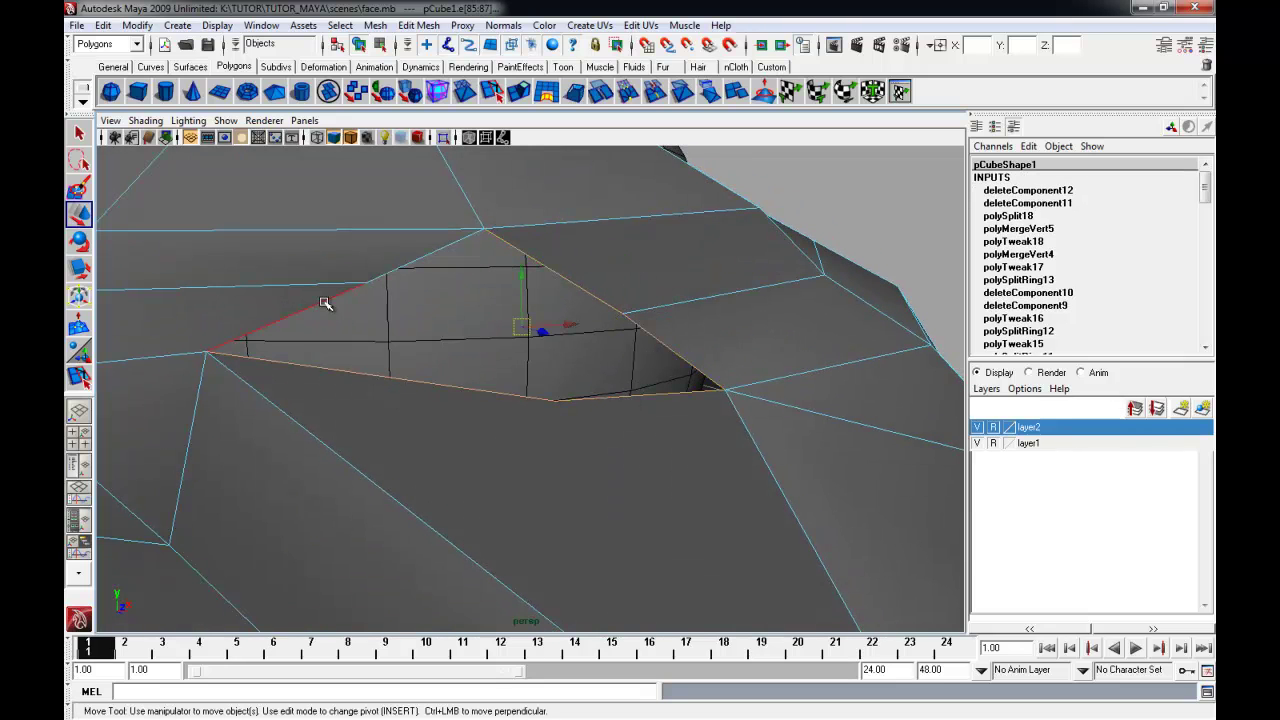
{"action": "left_click_drag", "start_coordinate": [395, 270], "coordinate": [494, 323], "text": "alt"}
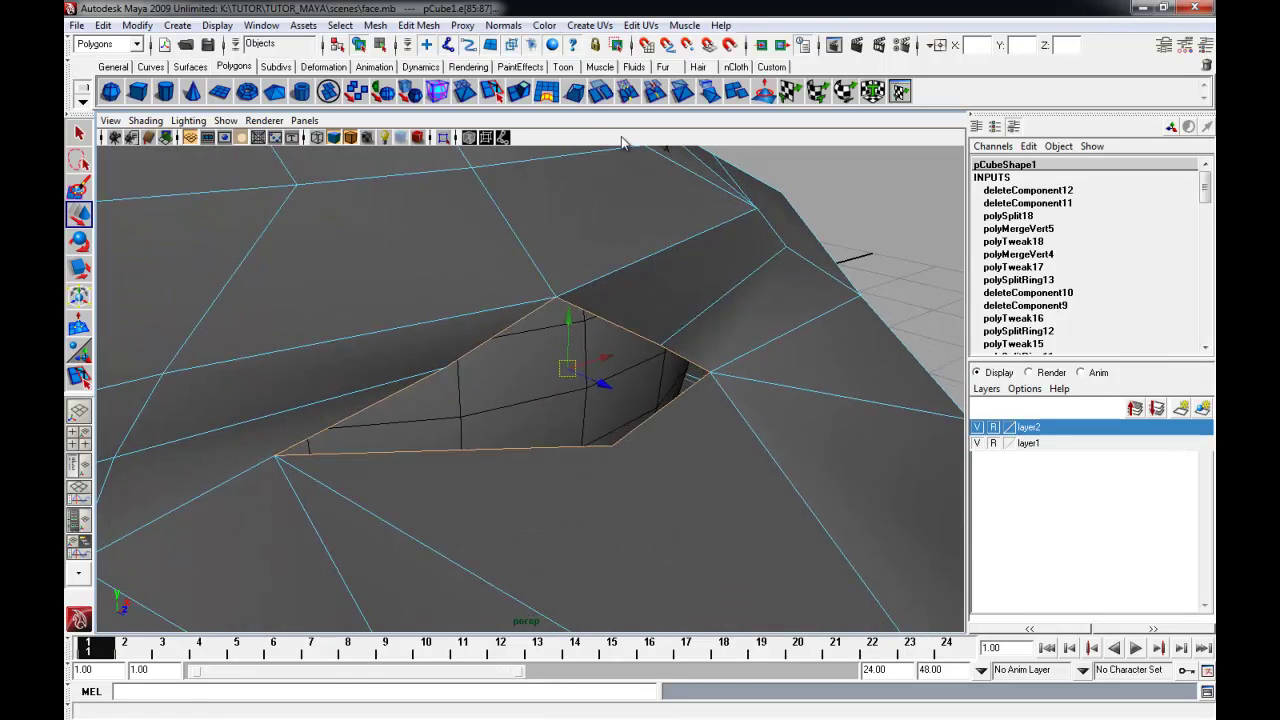
{"action": "left_click", "coordinate": [521, 97]}
Try to offset the extruded eye-opening edges and undo the attempt
{"action": "left_click_drag", "start_coordinate": [680, 286], "coordinate": [656, 308]}
{"action": "key", "text": "ctrl+z"}
{"action": "key", "text": "ctrl+z"}
{"action": "key", "text": "ctrl+z"}
{"action": "key", "text": "ctrl+z"}
{"action": "key", "text": "ctrl+z"}
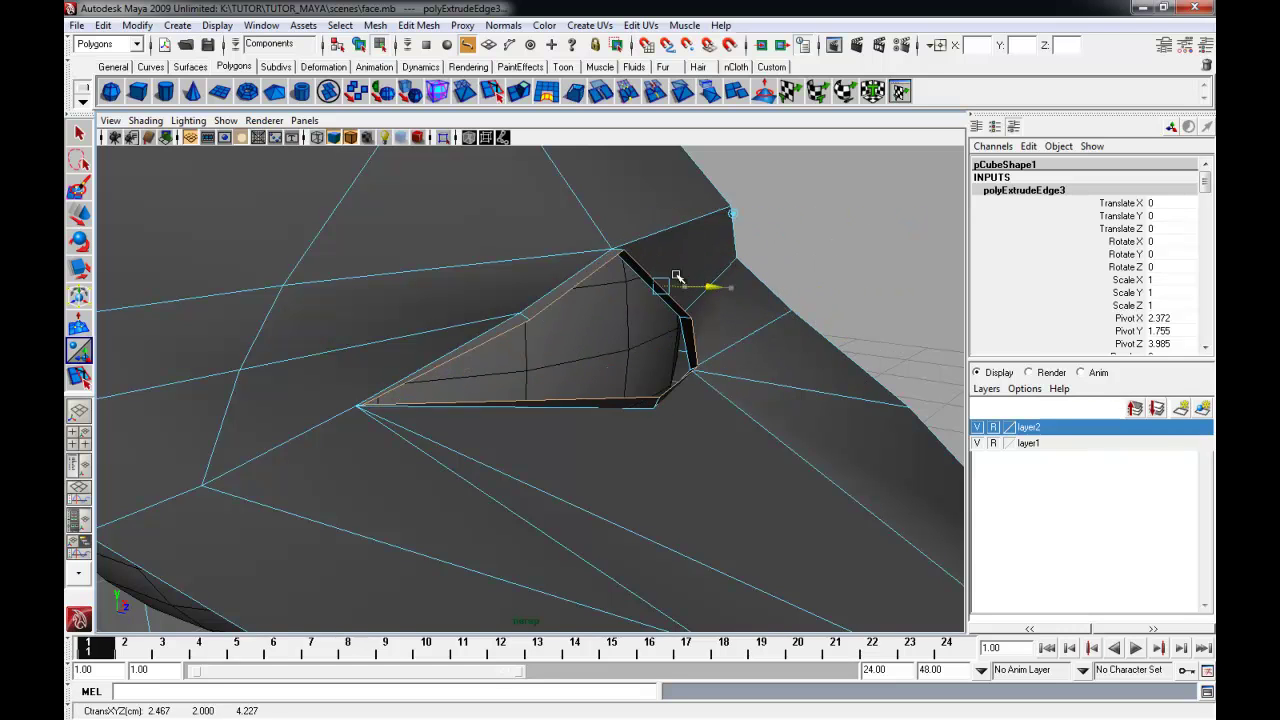
Select the head in object mode, preview it smoothed, and return to the unsmoothed display
{"action": "scroll", "coordinate": [715, 388], "scroll_direction": "down", "scroll_amount": 4}
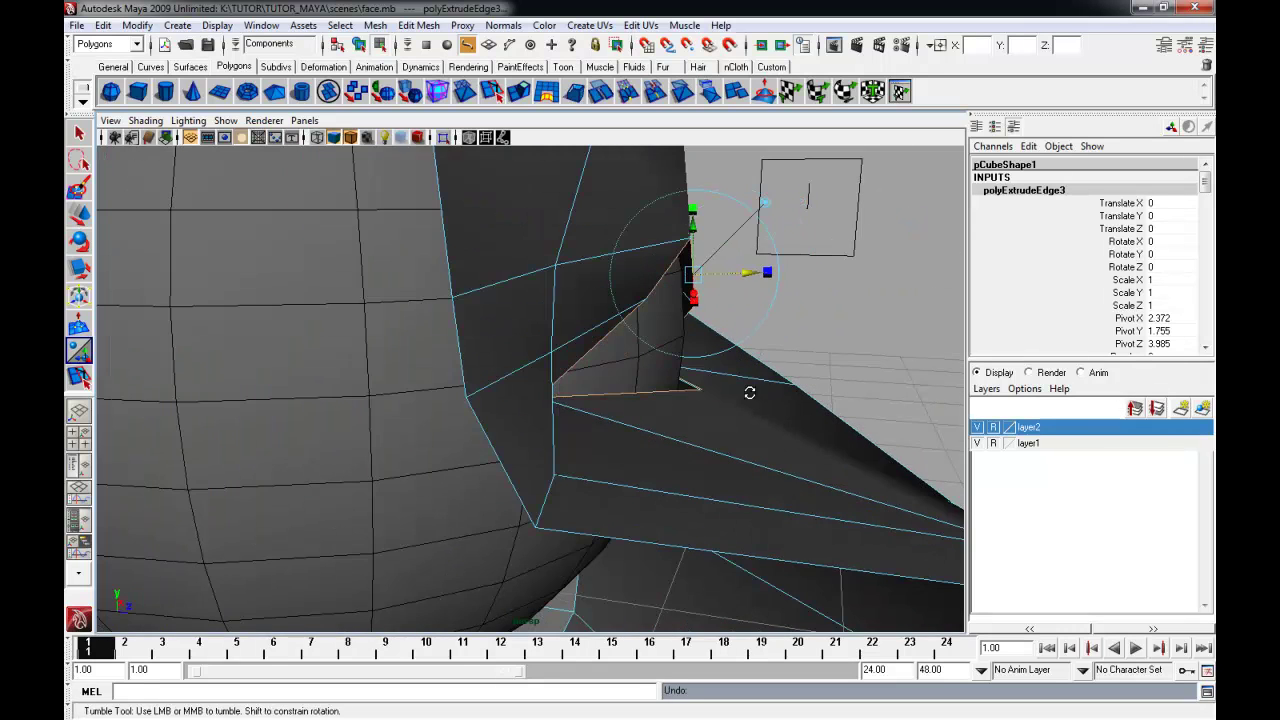
{"action": "left_click_drag", "start_coordinate": [749, 393], "coordinate": [733, 401], "text": "alt"}
{"action": "key", "text": "w"}
{"action": "left_click_drag", "start_coordinate": [743, 352], "coordinate": [654, 334], "text": "alt"}
{"action": "scroll", "coordinate": [654, 334], "scroll_direction": "down", "scroll_amount": 3}
{"action": "right_click_drag", "start_coordinate": [514, 265], "coordinate": [541, 249]}
{"action": "left_click", "coordinate": [643, 257]}
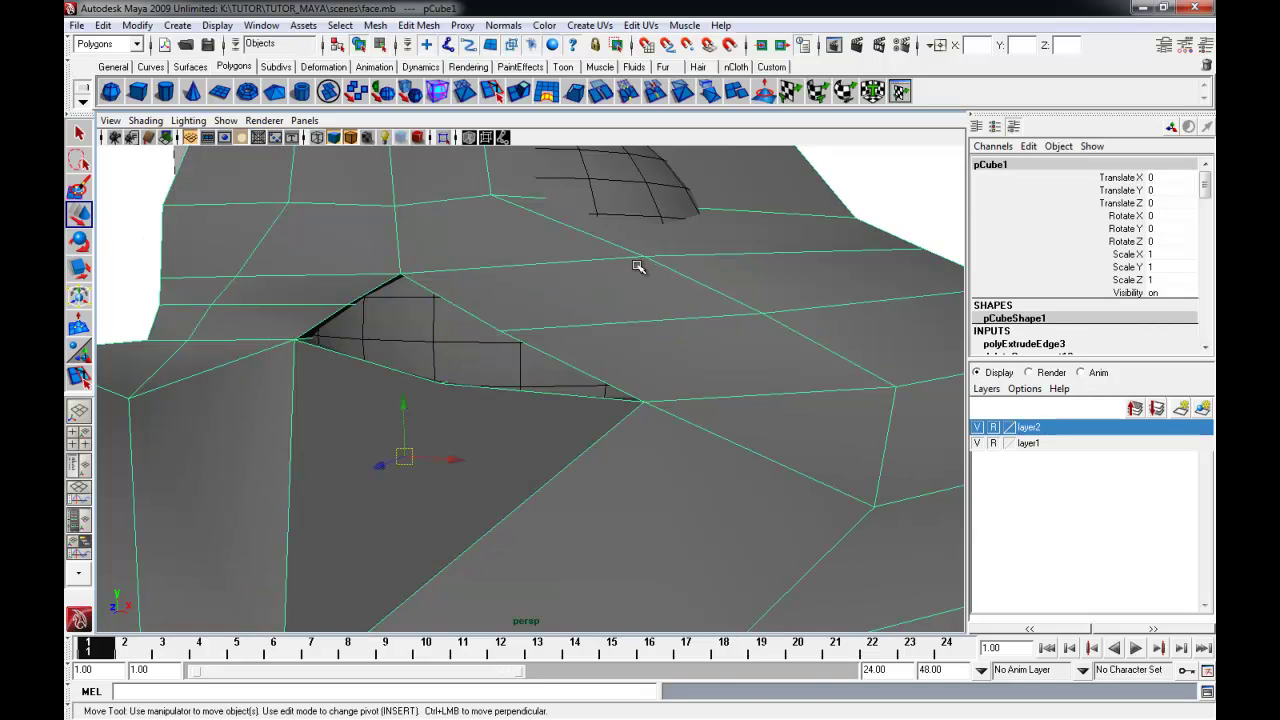
{"action": "key", "text": "3"}
{"action": "left_click_drag", "start_coordinate": [652, 322], "coordinate": [497, 431], "text": "alt"}
{"action": "key", "text": "1"}
Split the face beneath the eye from the middle vertex of the lower eyelid straight down to the cheek vertex
{"action": "right_click_drag", "start_coordinate": [497, 431], "coordinate": [585, 373], "text": "alt"}
{"action": "left_click_drag", "start_coordinate": [585, 373], "coordinate": [615, 380], "text": "alt"}
{"action": "middle_click_drag", "start_coordinate": [615, 380], "coordinate": [497, 337], "text": "alt"}
{"action": "left_click_drag", "start_coordinate": [497, 337], "coordinate": [488, 330], "text": "alt"}
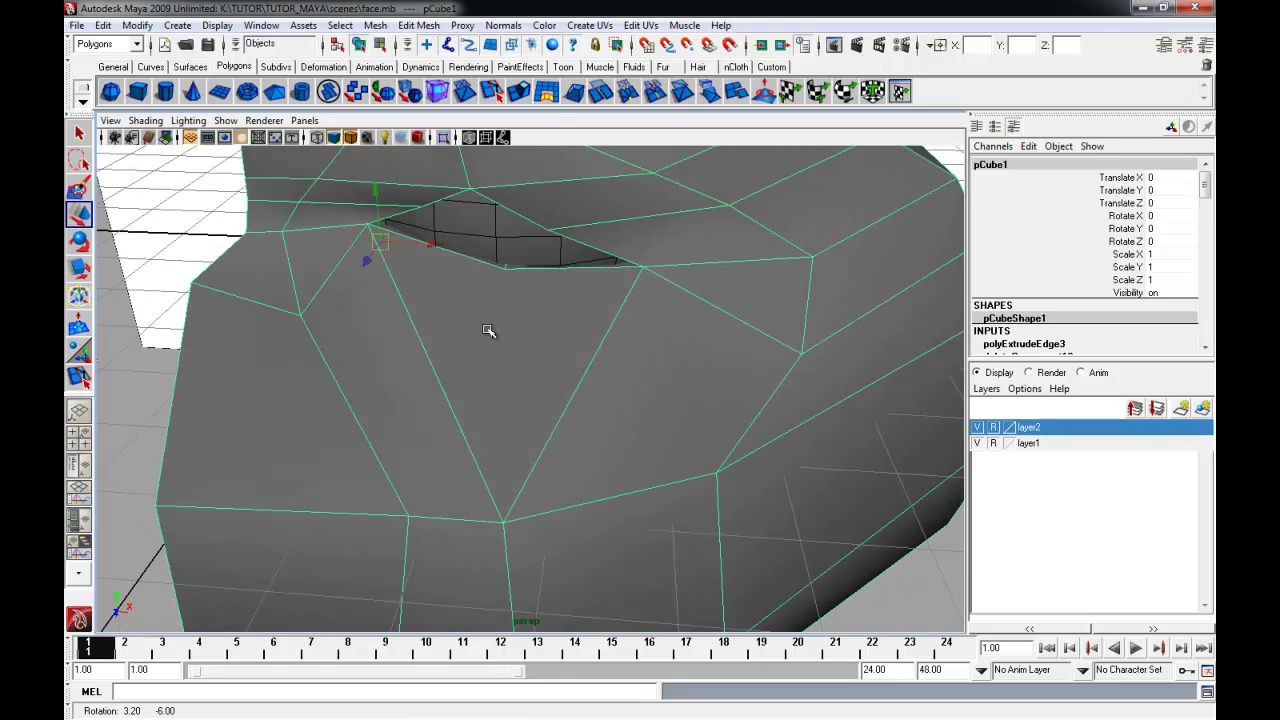
{"action": "left_click", "coordinate": [418, 25]}
{"action": "left_click", "coordinate": [455, 137]}
{"action": "left_click", "coordinate": [501, 268]}
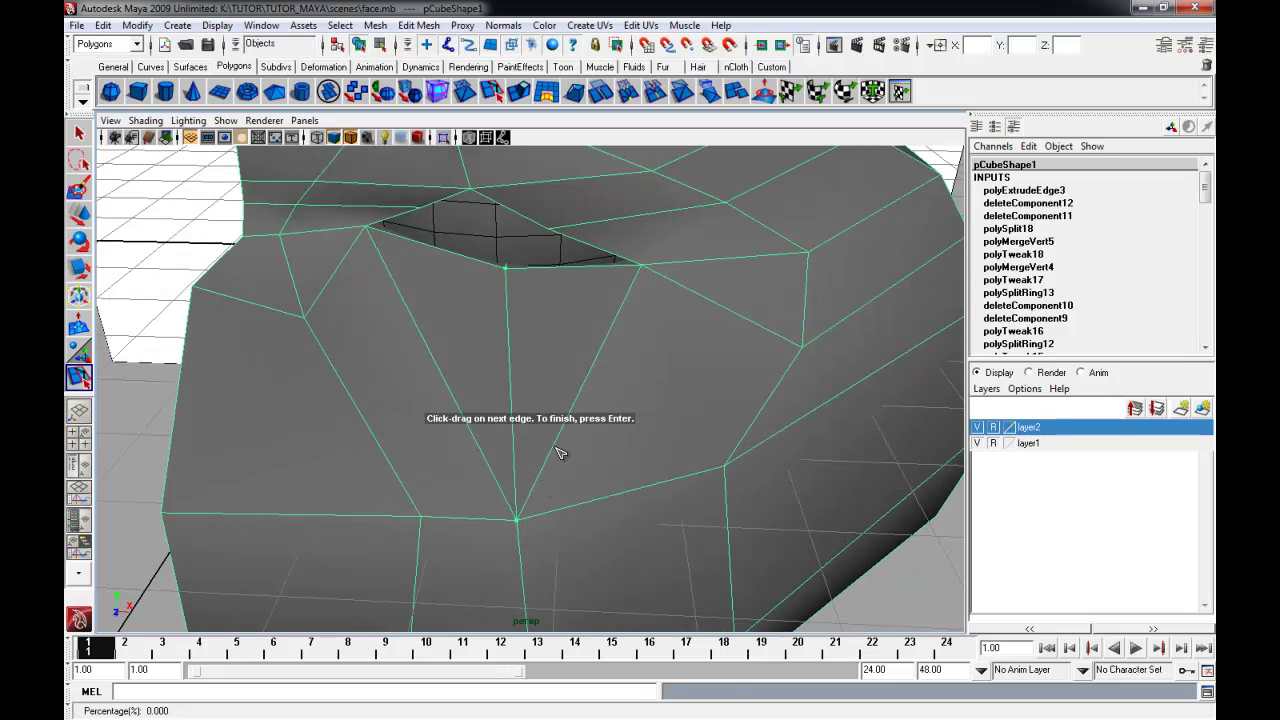
{"action": "key", "text": "Return"}
Delete the diagonal edges on both sides of the new split and the two short edges near the inner eye corner
{"action": "right_click_drag", "start_coordinate": [522, 327], "coordinate": [515, 295]}
{"action": "left_click", "coordinate": [532, 352]}
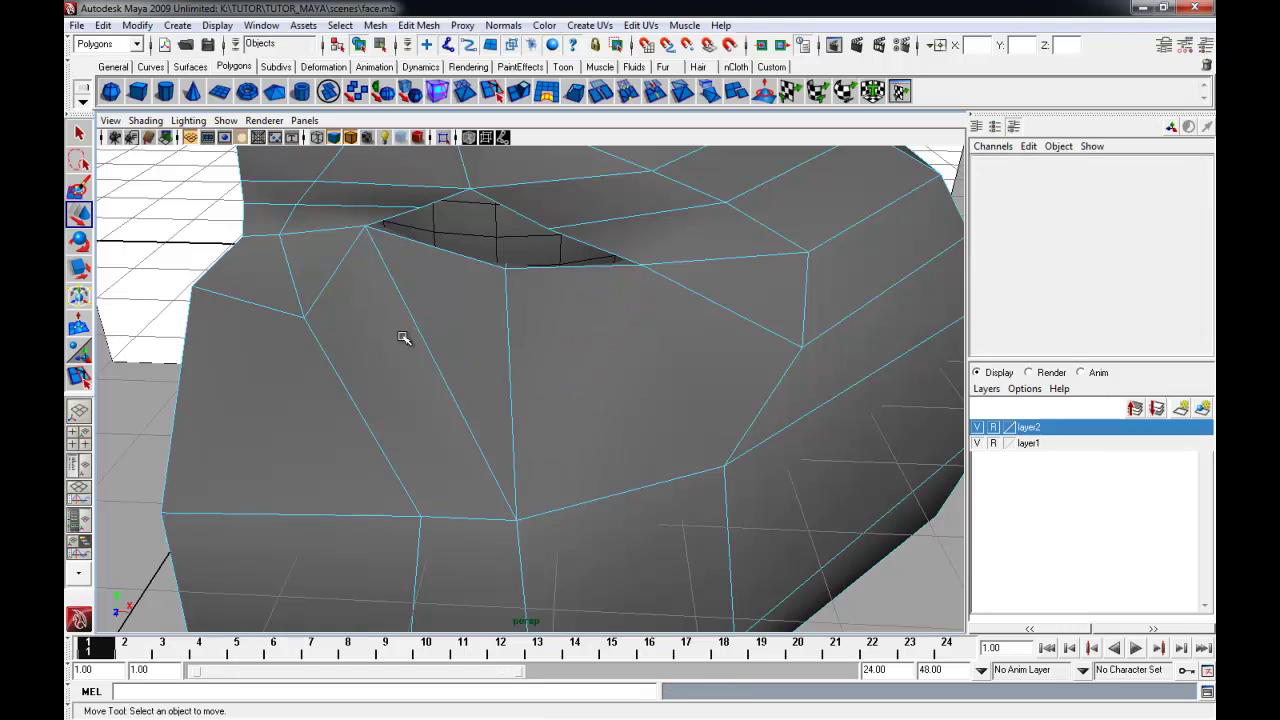
{"action": "left_click", "coordinate": [331, 281]}
{"action": "key", "text": "Delete"}
{"action": "left_click", "coordinate": [293, 278]}
{"action": "key", "text": "Delete"}
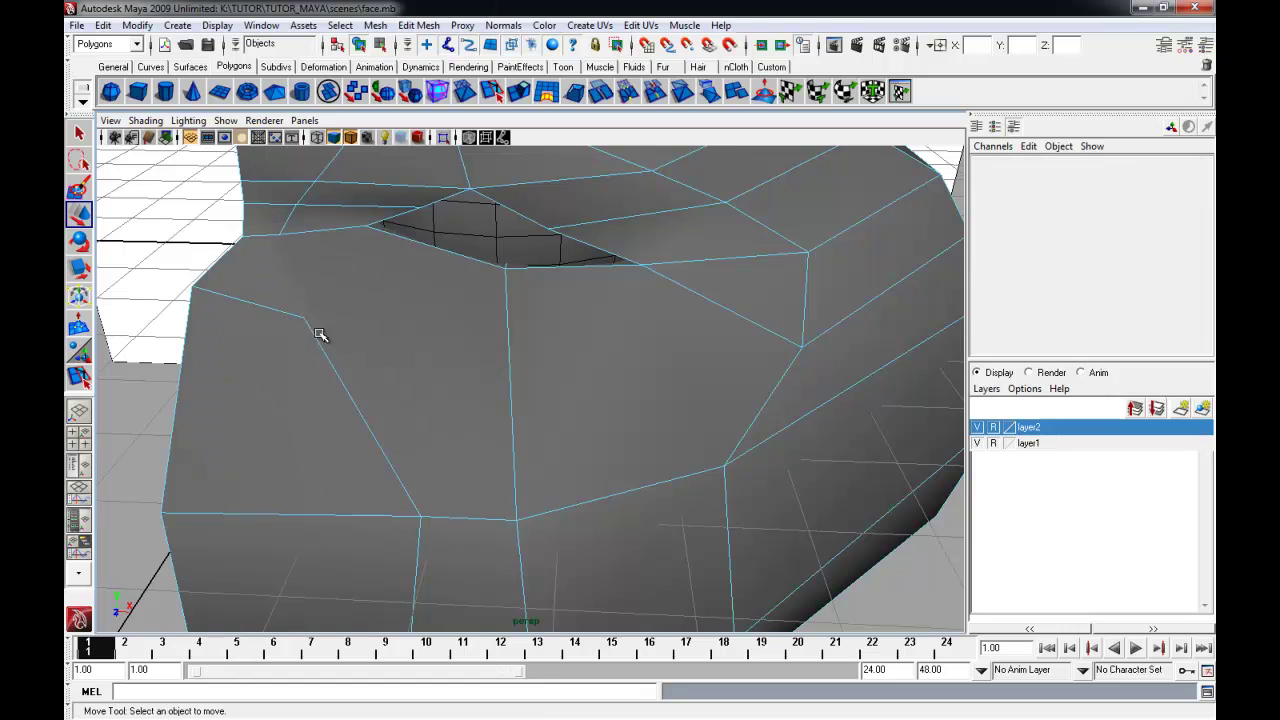
Split the open face from the cheek vertex beside the nose up to the inner eye corner
{"action": "left_click", "coordinate": [419, 25]}
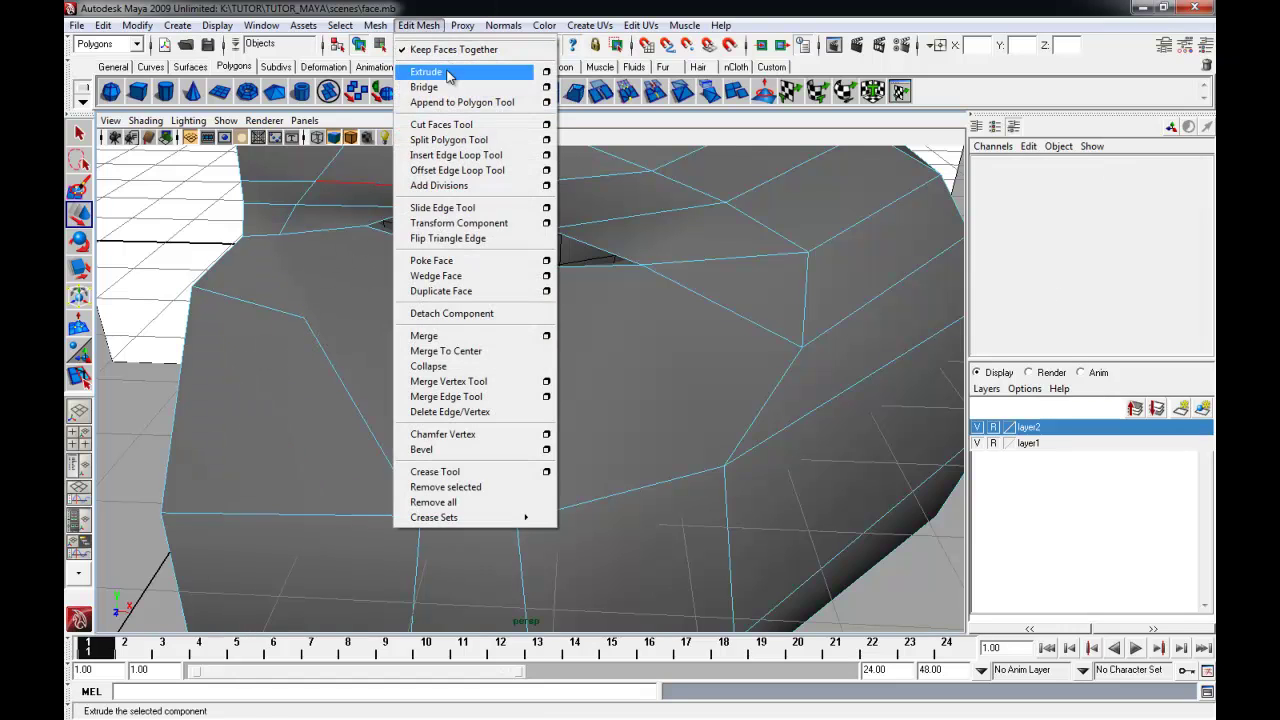
{"action": "left_click", "coordinate": [465, 140]}
{"action": "left_click", "coordinate": [313, 332]}
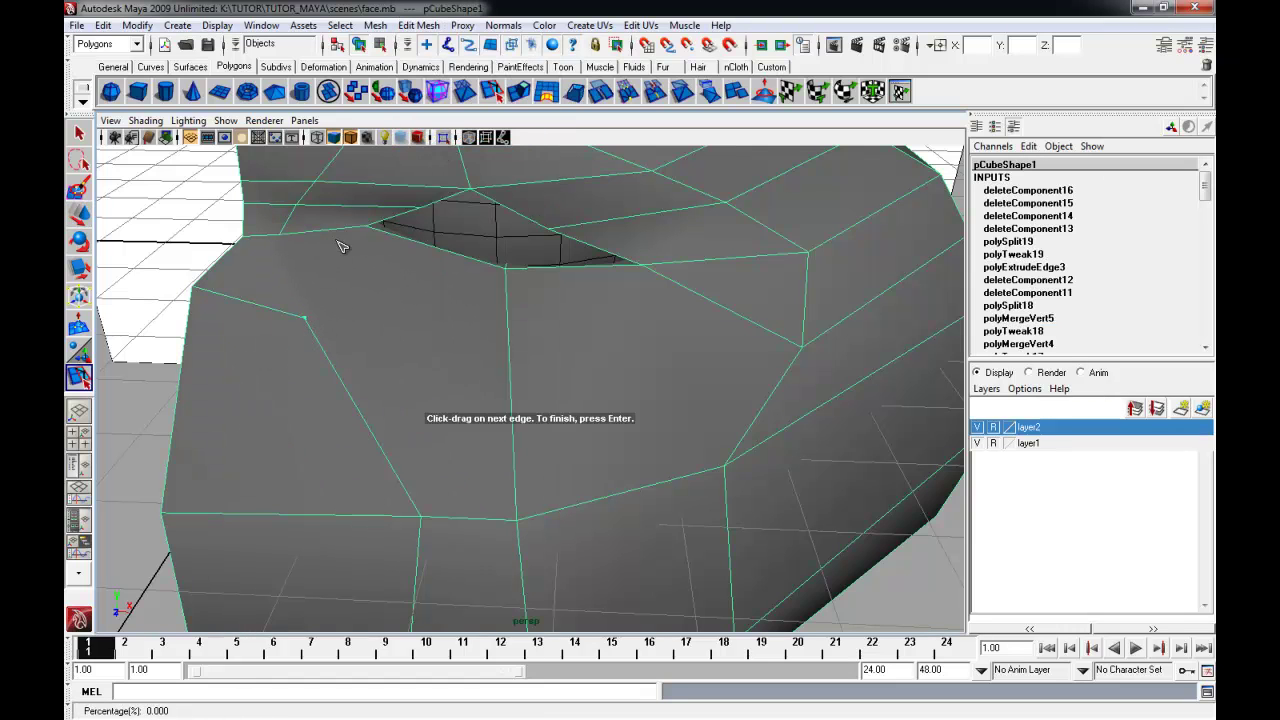
{"action": "key", "text": "Return"}
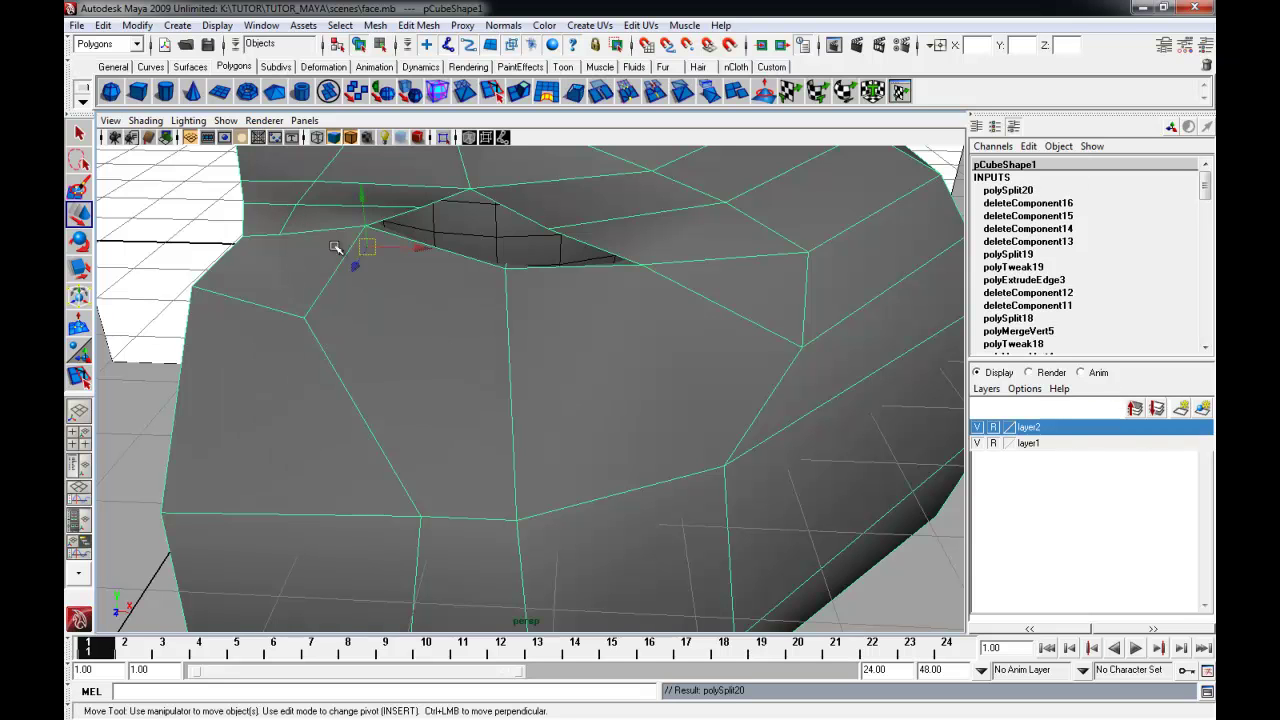
Split the faces below the lower eyelid with an edge line from the inner cheek vertex across to the outer cheek vertex
{"action": "middle_click_drag", "start_coordinate": [422, 355], "coordinate": [397, 336], "text": "alt"}
{"action": "left_click_drag", "start_coordinate": [318, 313], "coordinate": [390, 330], "text": "alt"}
{"action": "left_click", "coordinate": [419, 25]}
{"action": "left_click", "coordinate": [465, 137]}
{"action": "left_click", "coordinate": [252, 302]}
{"action": "left_click_drag", "start_coordinate": [775, 333], "coordinate": [645, 337]}
{"action": "key", "text": "Return"}
Delete the diagonal edge running from the outer eye corner to the outer cheek vertex
{"action": "middle_click_drag", "start_coordinate": [645, 337], "coordinate": [635, 385], "text": "alt"}
{"action": "left_click_drag", "start_coordinate": [635, 385], "coordinate": [659, 381], "text": "alt"}
{"action": "right_click_drag", "start_coordinate": [659, 381], "coordinate": [649, 353]}
{"action": "left_click", "coordinate": [656, 357]}
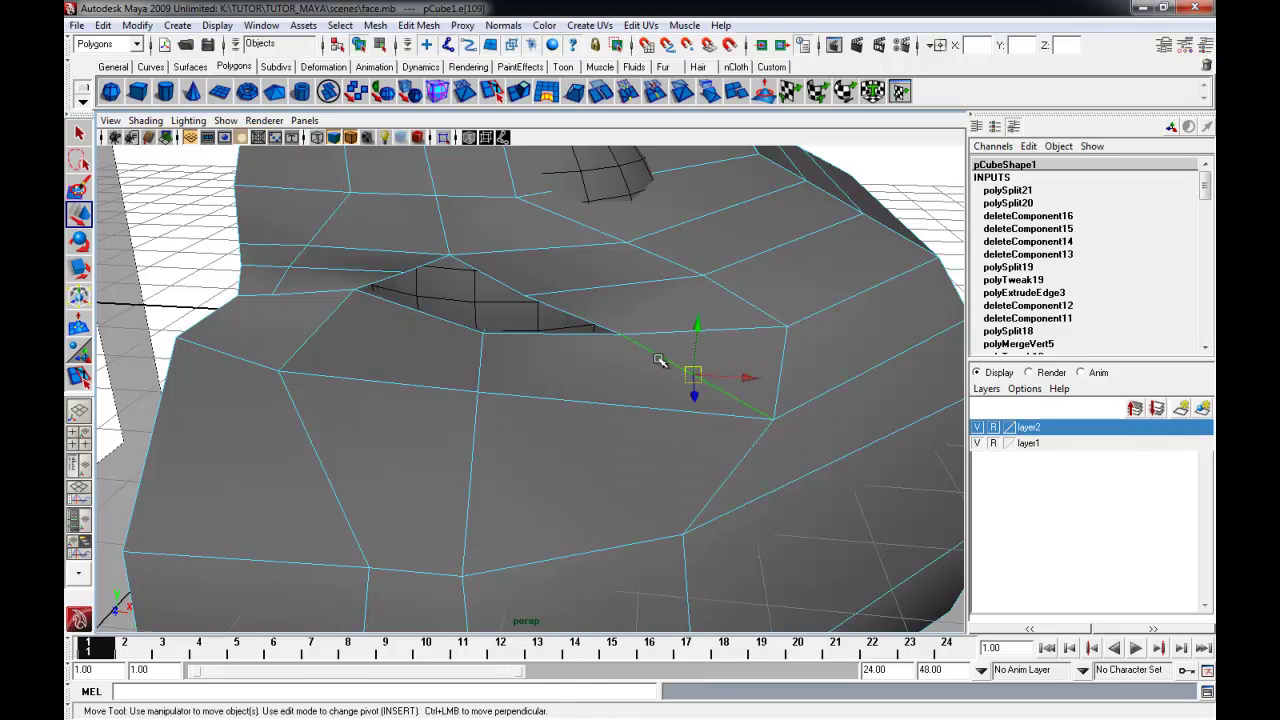
{"action": "left_click", "coordinate": [662, 374]}
Examine the edge flow around the lower eyelid, nose side and cheek from several angles
{"action": "left_click_drag", "start_coordinate": [662, 400], "coordinate": [450, 374], "text": "alt"}
{"action": "right_click_drag", "start_coordinate": [450, 374], "coordinate": [514, 394], "text": "alt"}
{"action": "middle_click_drag", "start_coordinate": [514, 394], "coordinate": [531, 174], "text": "alt"}
{"action": "right_click_drag", "start_coordinate": [531, 174], "coordinate": [454, 286], "text": "alt"}
{"action": "left_click_drag", "start_coordinate": [454, 286], "coordinate": [476, 300], "text": "alt"}
{"action": "middle_click_drag", "start_coordinate": [476, 300], "coordinate": [499, 437], "text": "alt"}
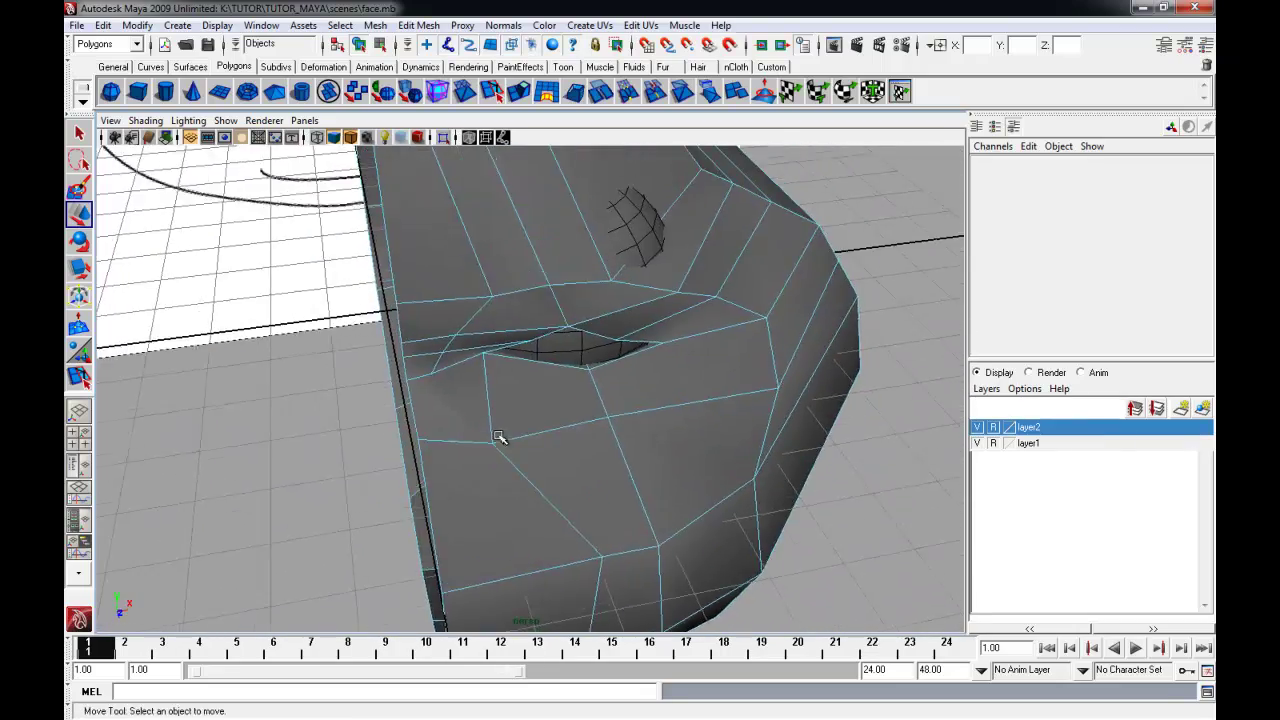
{"action": "left_click_drag", "start_coordinate": [499, 437], "coordinate": [491, 400], "text": "alt"}
{"action": "right_click_drag", "start_coordinate": [491, 400], "coordinate": [249, 343], "text": "alt"}
{"action": "left_click_drag", "start_coordinate": [249, 343], "coordinate": [468, 340], "text": "alt"}
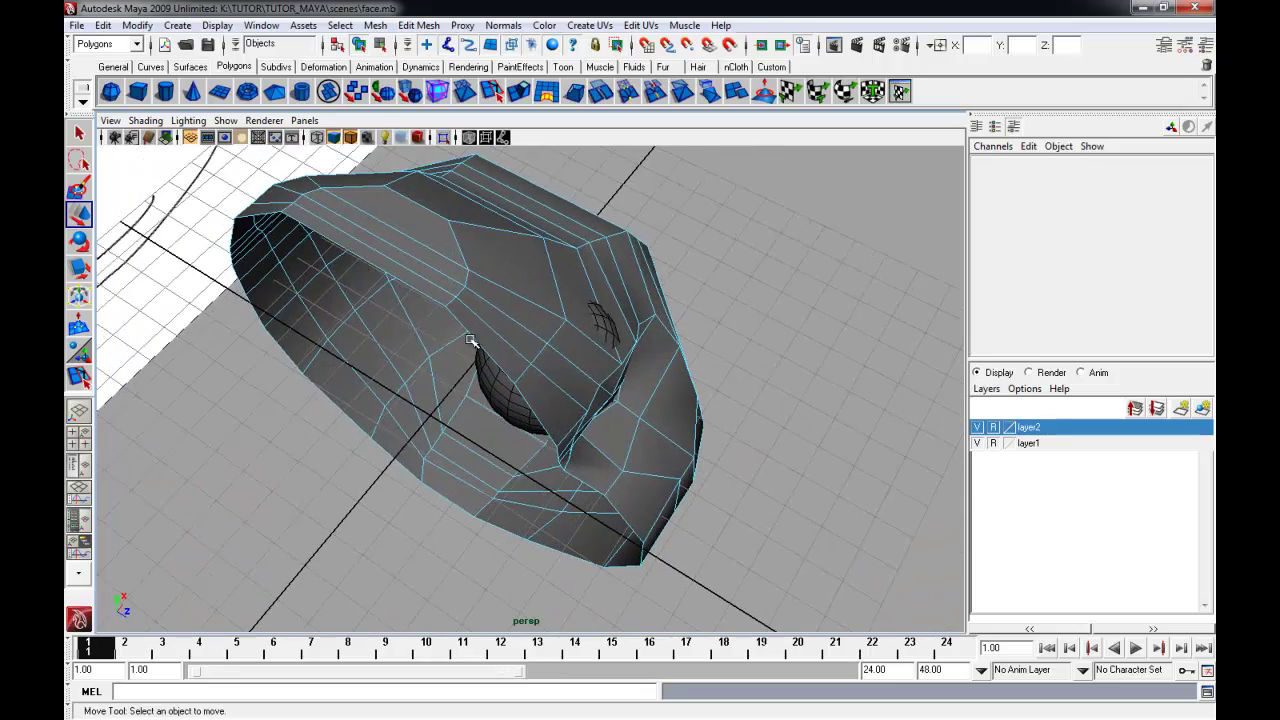
{"action": "left_click_drag", "start_coordinate": [427, 272], "coordinate": [433, 388], "text": "alt"}
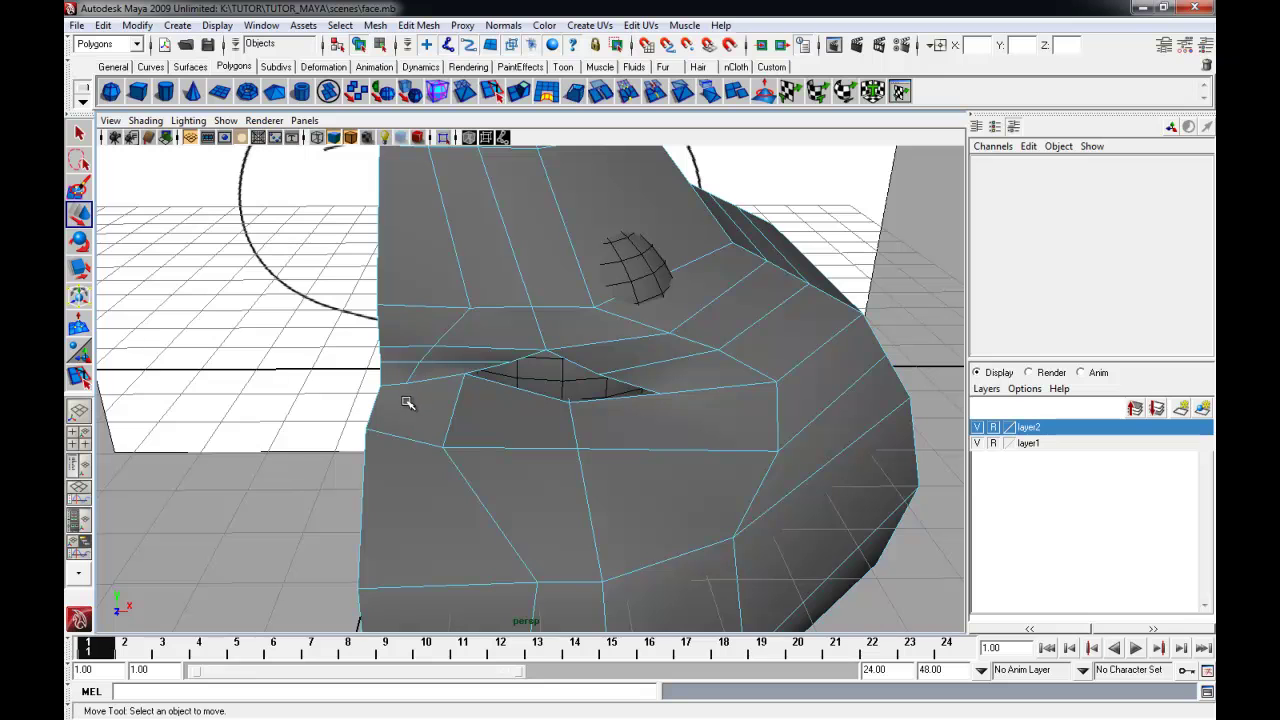
{"action": "left_click_drag", "start_coordinate": [449, 454], "coordinate": [449, 458], "text": "alt"}
{"action": "right_click_drag", "start_coordinate": [449, 458], "coordinate": [562, 459], "text": "alt"}
{"action": "middle_click_drag", "start_coordinate": [562, 459], "coordinate": [570, 413], "text": "alt"}
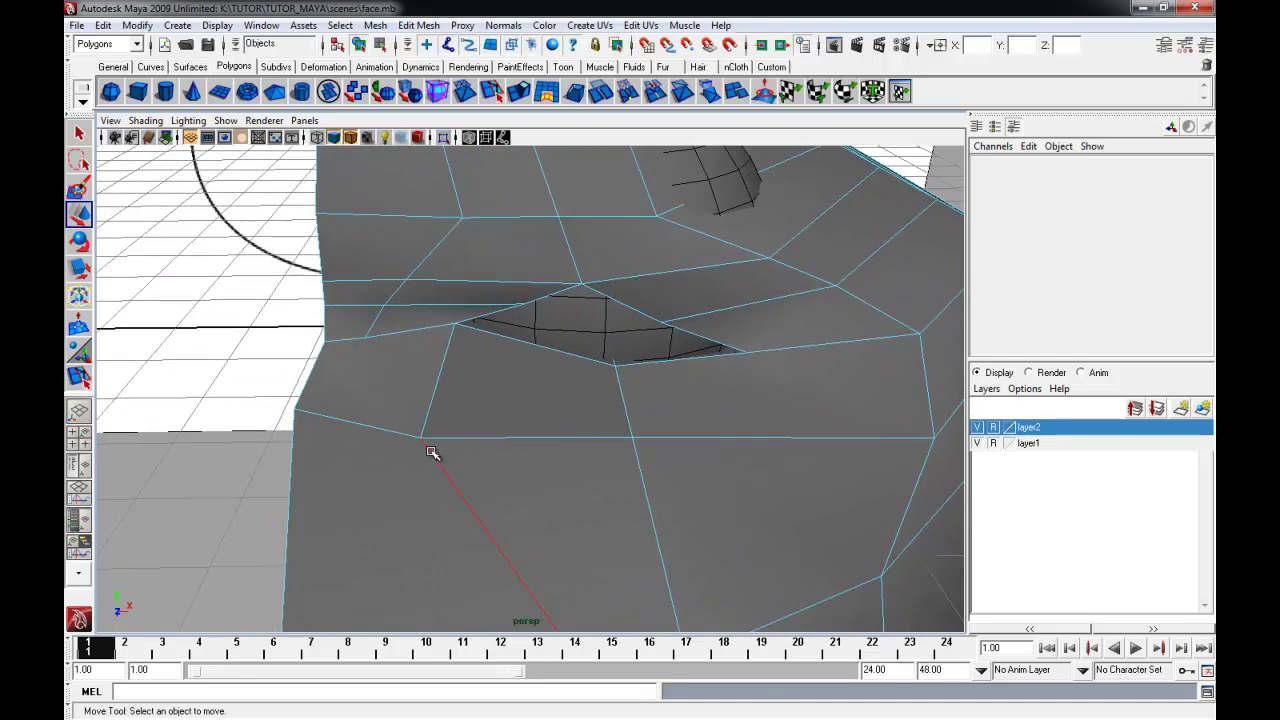
{"action": "left_click_drag", "start_coordinate": [420, 450], "coordinate": [316, 276], "text": "alt"}
{"action": "right_click_drag", "start_coordinate": [706, 466], "coordinate": [640, 474], "text": "alt"}
{"action": "left_click_drag", "start_coordinate": [640, 474], "coordinate": [520, 473], "text": "alt"}
{"action": "right_click_drag", "start_coordinate": [520, 473], "coordinate": [572, 487], "text": "alt"}
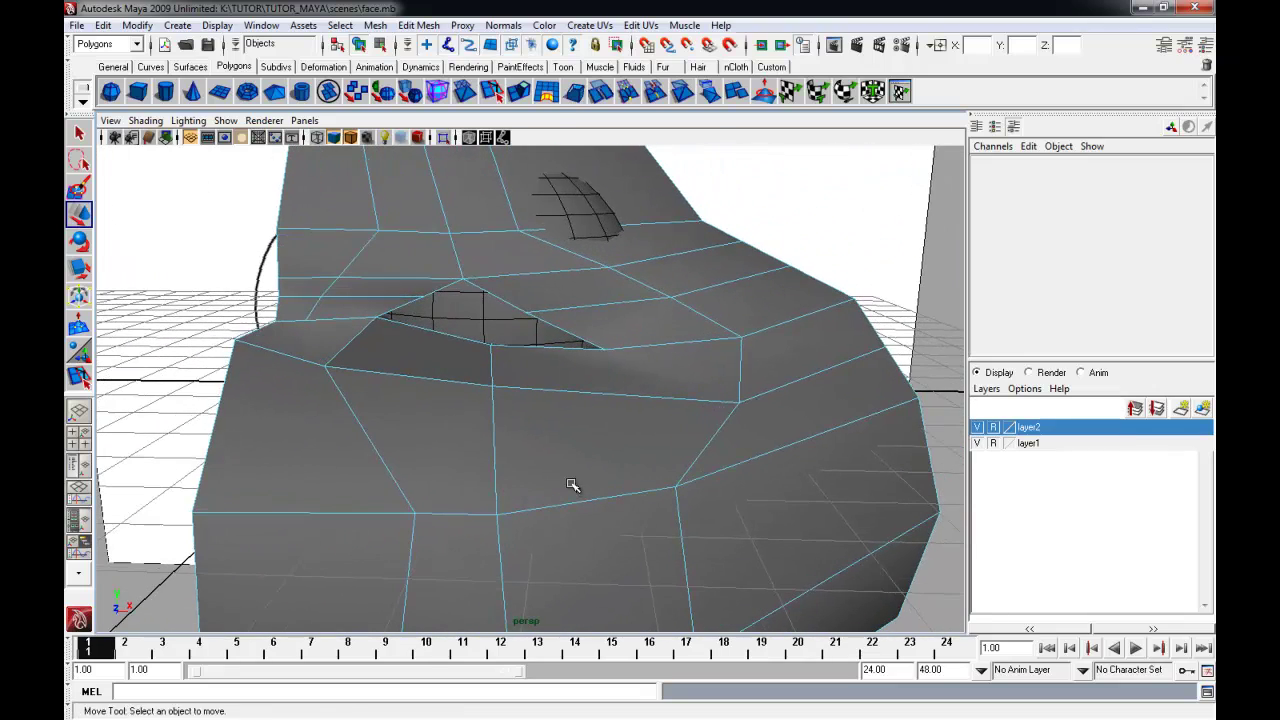
{"action": "left_click", "coordinate": [424, 27]}
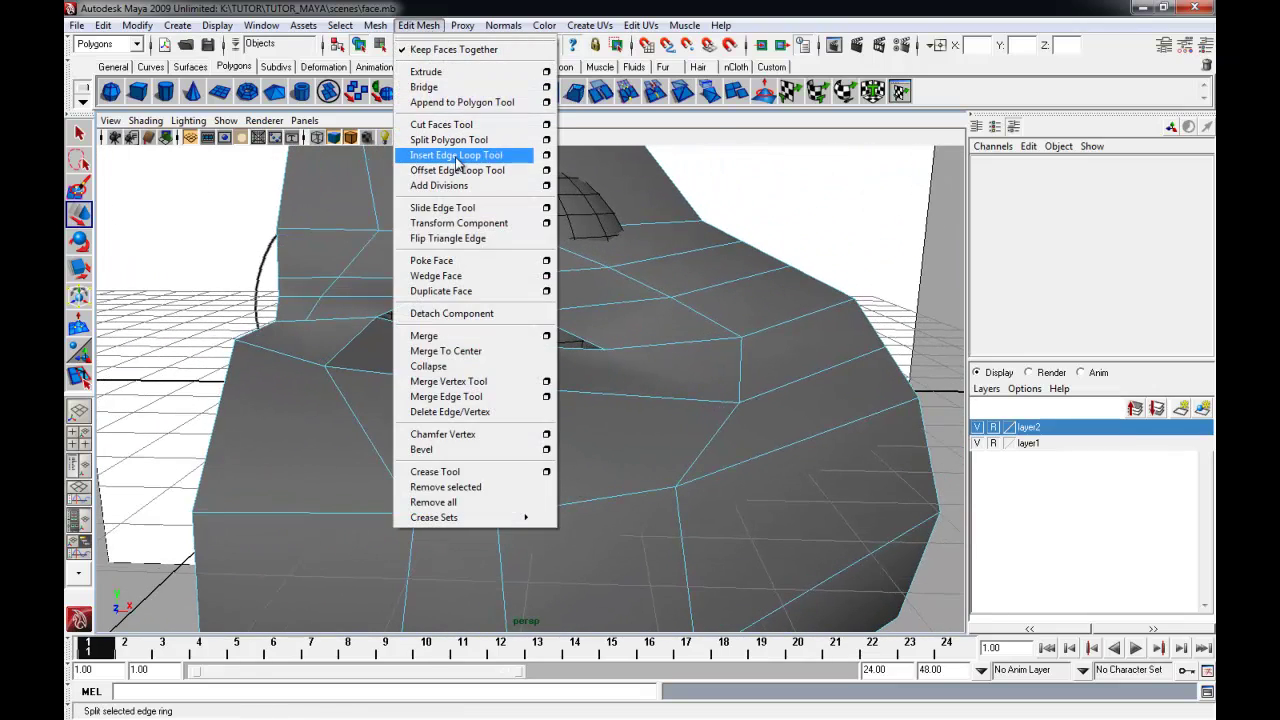
{"action": "left_click", "coordinate": [460, 158]}
{"action": "left_click_drag", "start_coordinate": [604, 399], "coordinate": [640, 382]}
Try to split the faces with an edge line from the outer eye corner down the cheek to the underside of the head
{"action": "left_click", "coordinate": [418, 25]}
{"action": "left_click", "coordinate": [460, 141]}
{"action": "left_click", "coordinate": [622, 377]}
{"action": "left_click", "coordinate": [601, 381]}
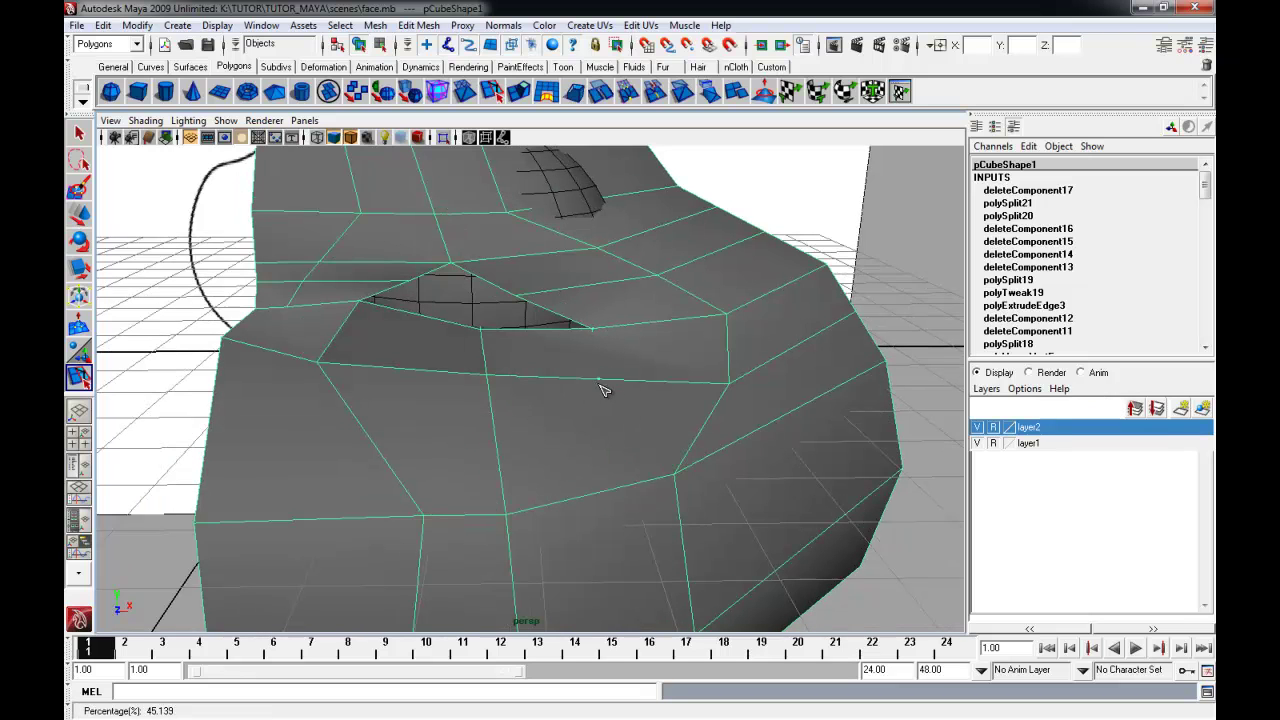
{"action": "middle_click_drag", "start_coordinate": [605, 370], "coordinate": [564, 279], "text": "alt"}
{"action": "left_click", "coordinate": [577, 353]}
{"action": "left_click", "coordinate": [537, 324]}
{"action": "middle_click_drag", "start_coordinate": [537, 355], "coordinate": [523, 308], "text": "alt"}
{"action": "left_click_drag", "start_coordinate": [523, 304], "coordinate": [420, 333], "text": "alt"}
{"action": "left_click", "coordinate": [500, 237]}
{"action": "left_click", "coordinate": [437, 406]}
{"action": "left_click", "coordinate": [393, 361]}
{"action": "left_click_drag", "start_coordinate": [446, 235], "coordinate": [490, 430], "text": "alt"}
{"action": "middle_click_drag", "start_coordinate": [514, 360], "coordinate": [518, 452], "text": "alt"}
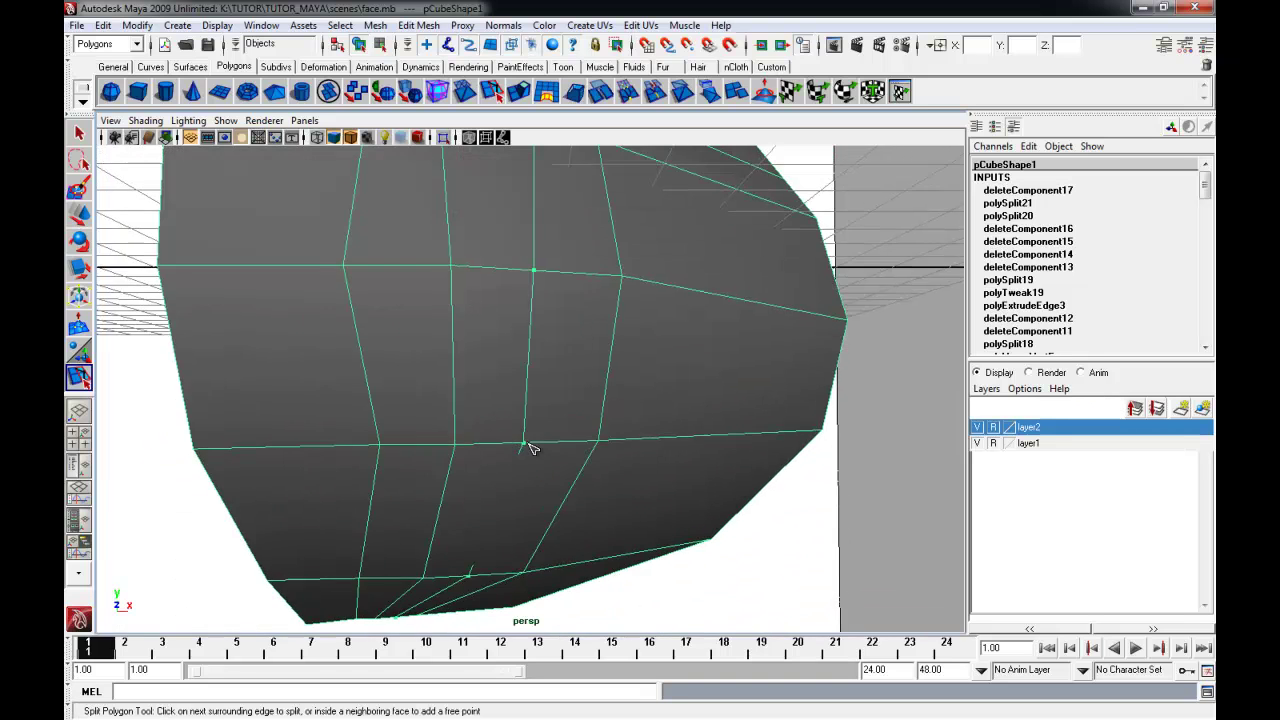
{"action": "right_click_drag", "start_coordinate": [518, 452], "coordinate": [452, 450], "text": "alt"}
{"action": "middle_click_drag", "start_coordinate": [571, 272], "coordinate": [597, 342], "text": "alt"}
{"action": "left_click_drag", "start_coordinate": [597, 342], "coordinate": [588, 352], "text": "alt"}
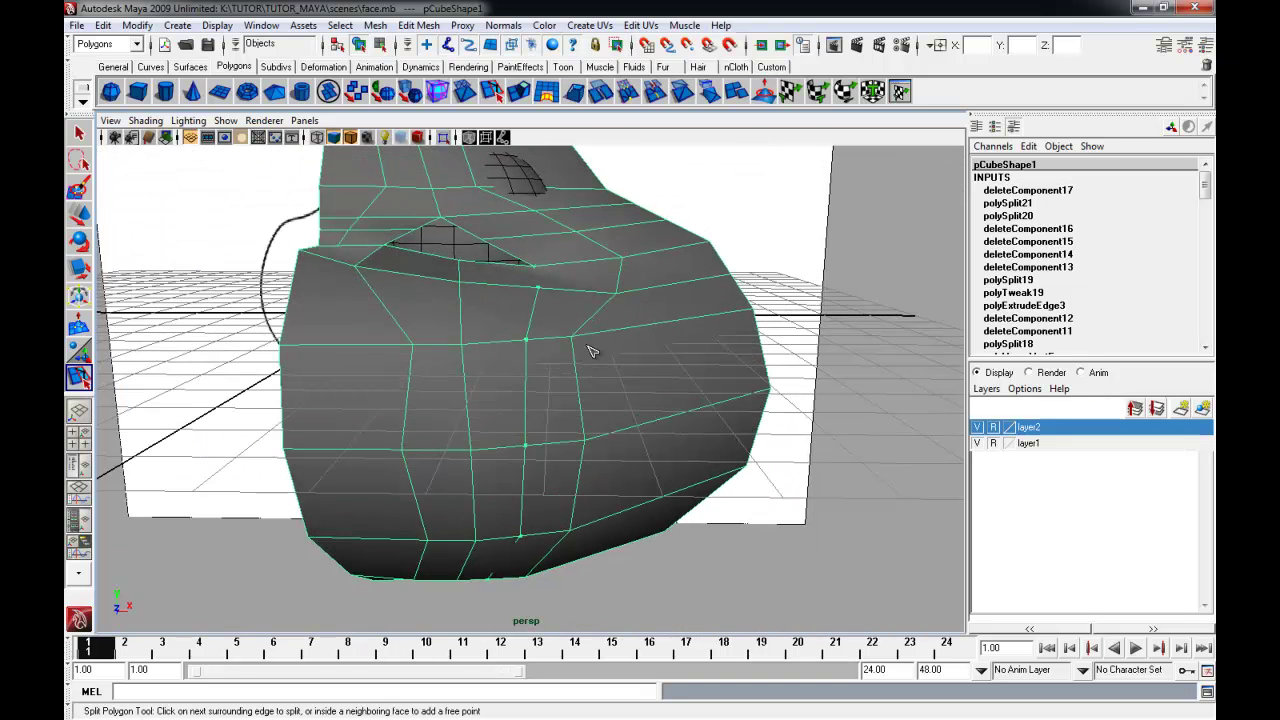
{"action": "left_click", "coordinate": [588, 341]}
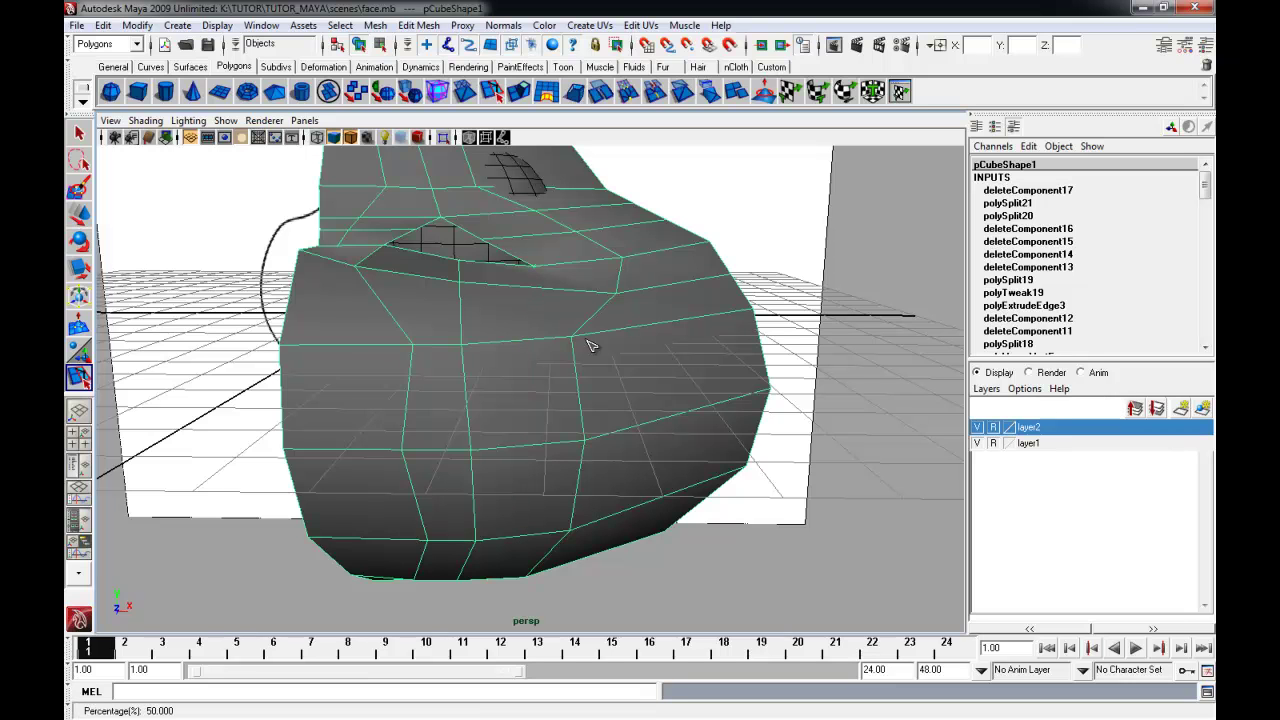
{"action": "key", "text": "w"}
Split a curved edge line from the outer eye corner beneath the lower eyelid and back up beside the inner eye corner
{"action": "left_click_drag", "start_coordinate": [586, 341], "coordinate": [577, 363], "text": "alt"}
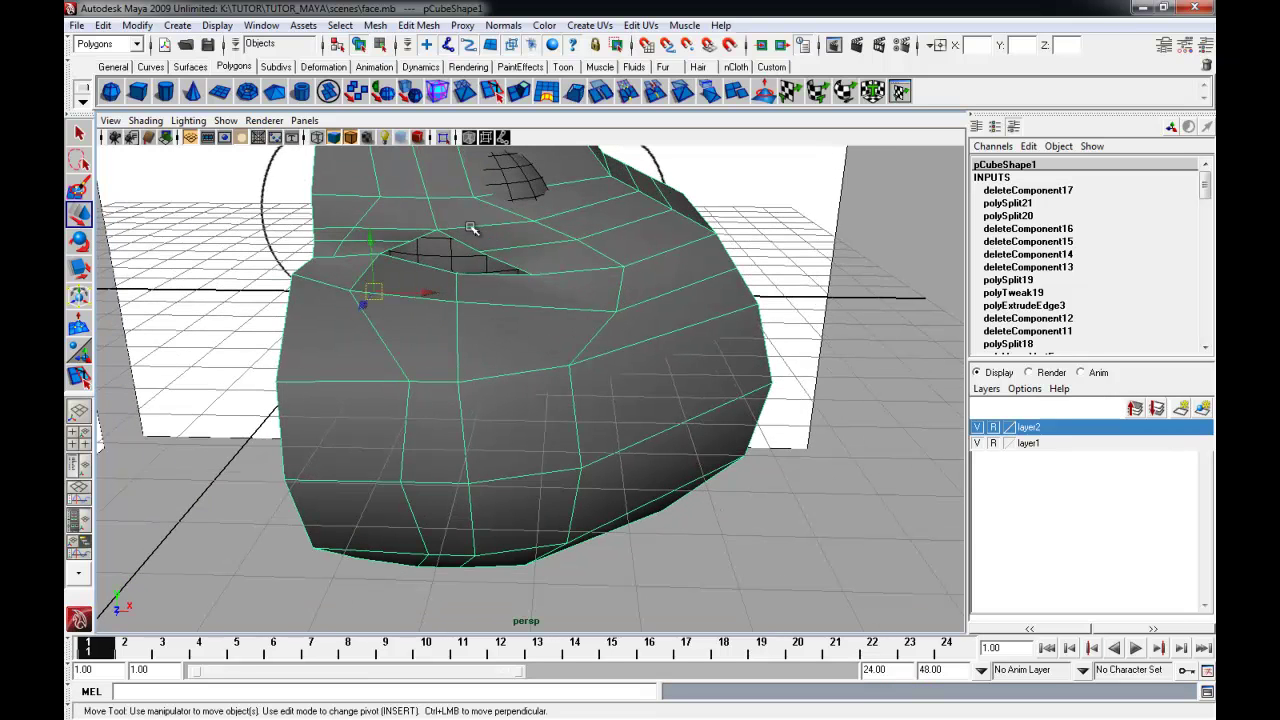
{"action": "right_click_drag", "start_coordinate": [497, 248], "coordinate": [526, 230], "text": "alt"}
{"action": "left_click_drag", "start_coordinate": [526, 229], "coordinate": [557, 234], "text": "alt"}
{"action": "left_click", "coordinate": [418, 25]}
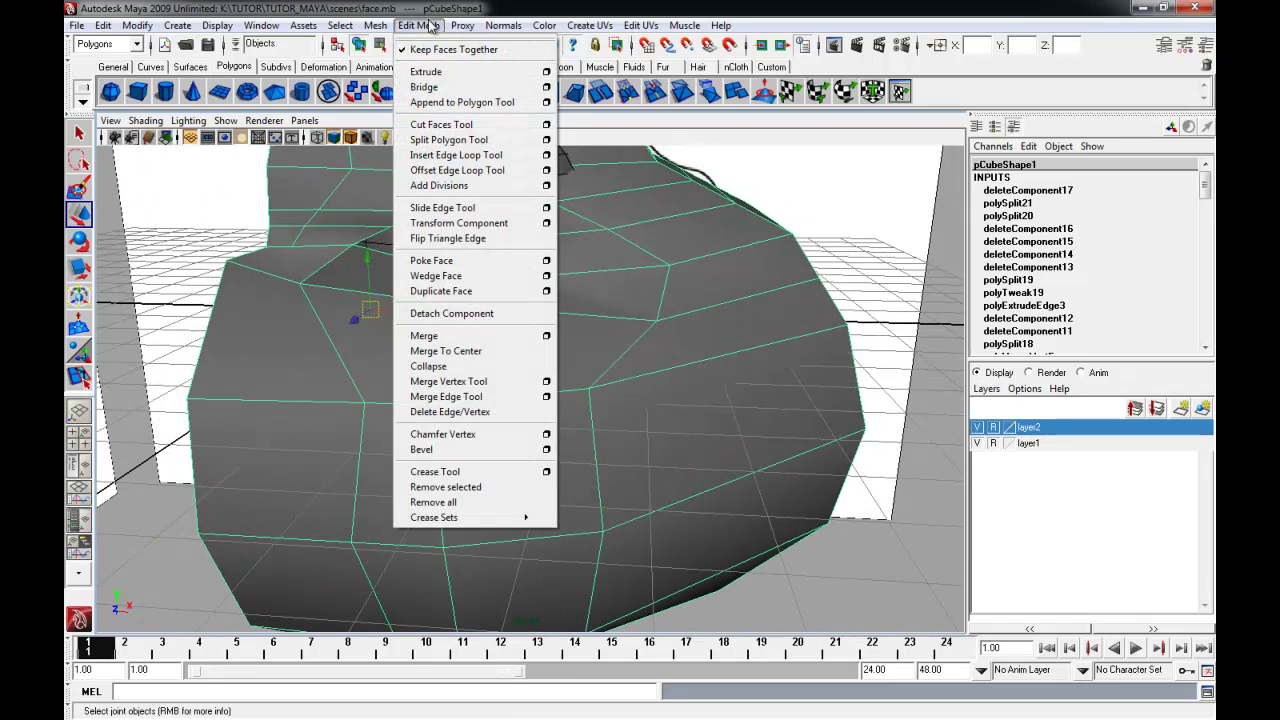
{"action": "left_click", "coordinate": [447, 141]}
{"action": "left_click_drag", "start_coordinate": [480, 251], "coordinate": [546, 329], "text": "alt"}
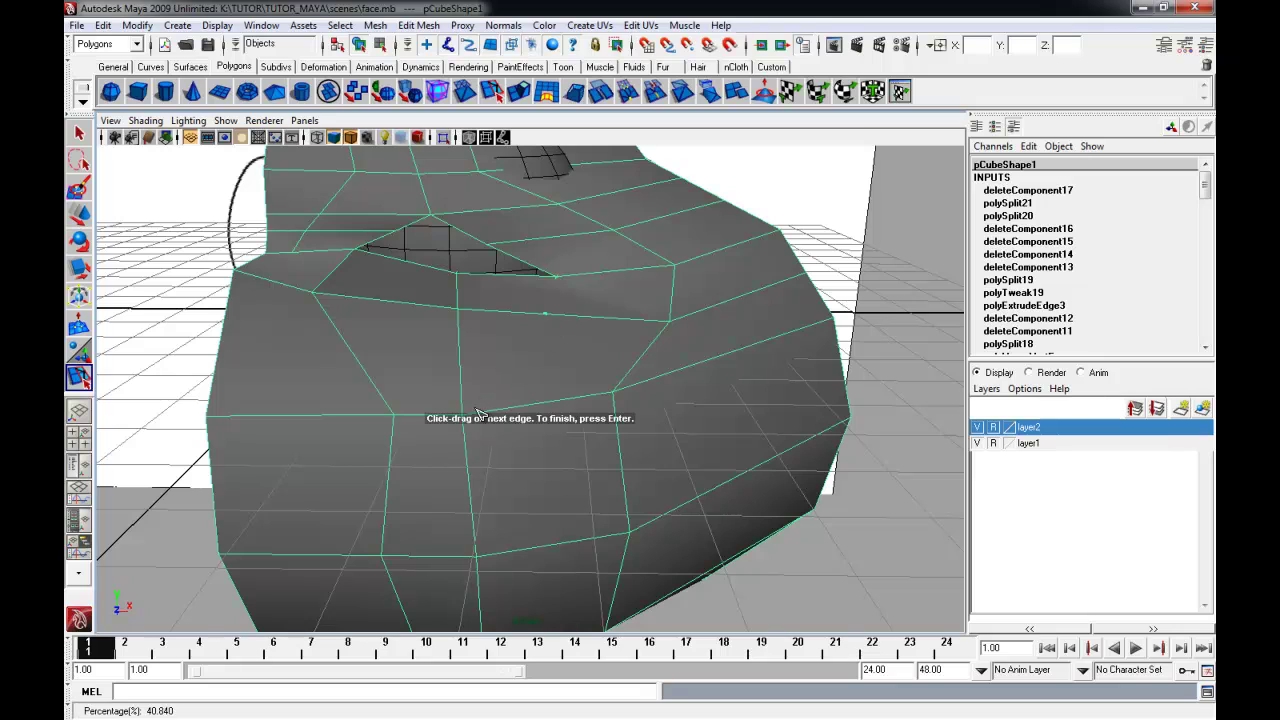
{"action": "left_click_drag", "start_coordinate": [466, 370], "coordinate": [462, 368]}
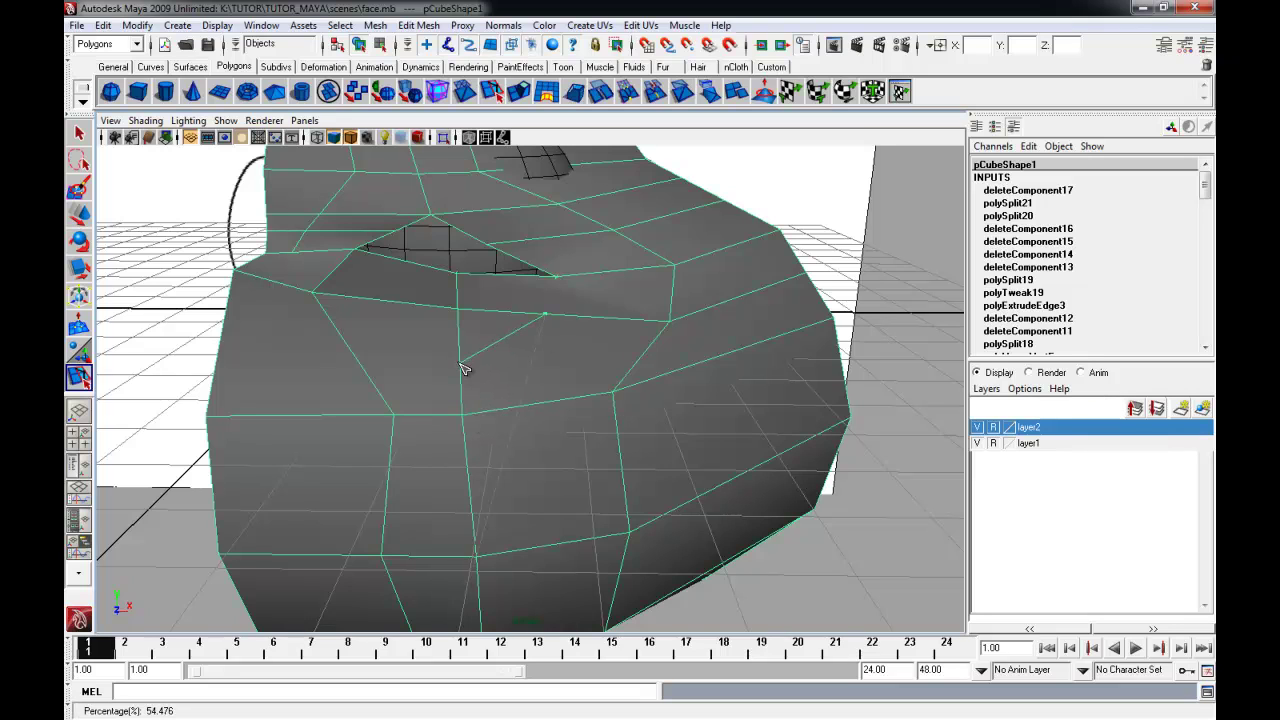
{"action": "left_click", "coordinate": [352, 353]}
{"action": "left_click_drag", "start_coordinate": [348, 354], "coordinate": [364, 360], "text": "alt"}
{"action": "left_click_drag", "start_coordinate": [293, 322], "coordinate": [295, 296]}
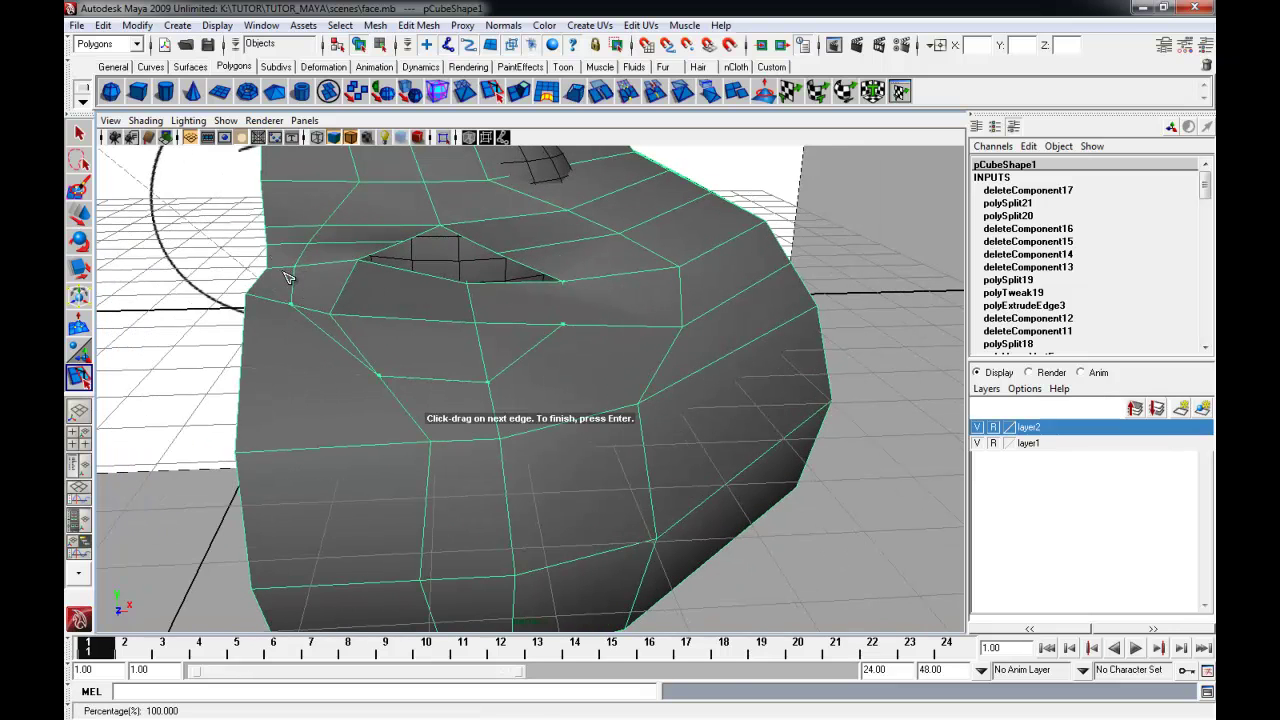
{"action": "key", "text": "Return"}
Reposition the vertices below the inner and outer eye corners to even out the lower-eyelid edge line
{"action": "left_click_drag", "start_coordinate": [788, 296], "coordinate": [443, 294], "text": "alt"}
{"action": "left_click_drag", "start_coordinate": [514, 315], "coordinate": [529, 374]}
{"action": "right_click_drag", "start_coordinate": [490, 411], "coordinate": [529, 429], "text": "alt"}
{"action": "left_click_drag", "start_coordinate": [529, 429], "coordinate": [545, 427], "text": "alt"}
{"action": "left_click_drag", "start_coordinate": [343, 394], "coordinate": [352, 336], "text": "alt"}
{"action": "right_click_drag", "start_coordinate": [352, 336], "coordinate": [307, 282]}
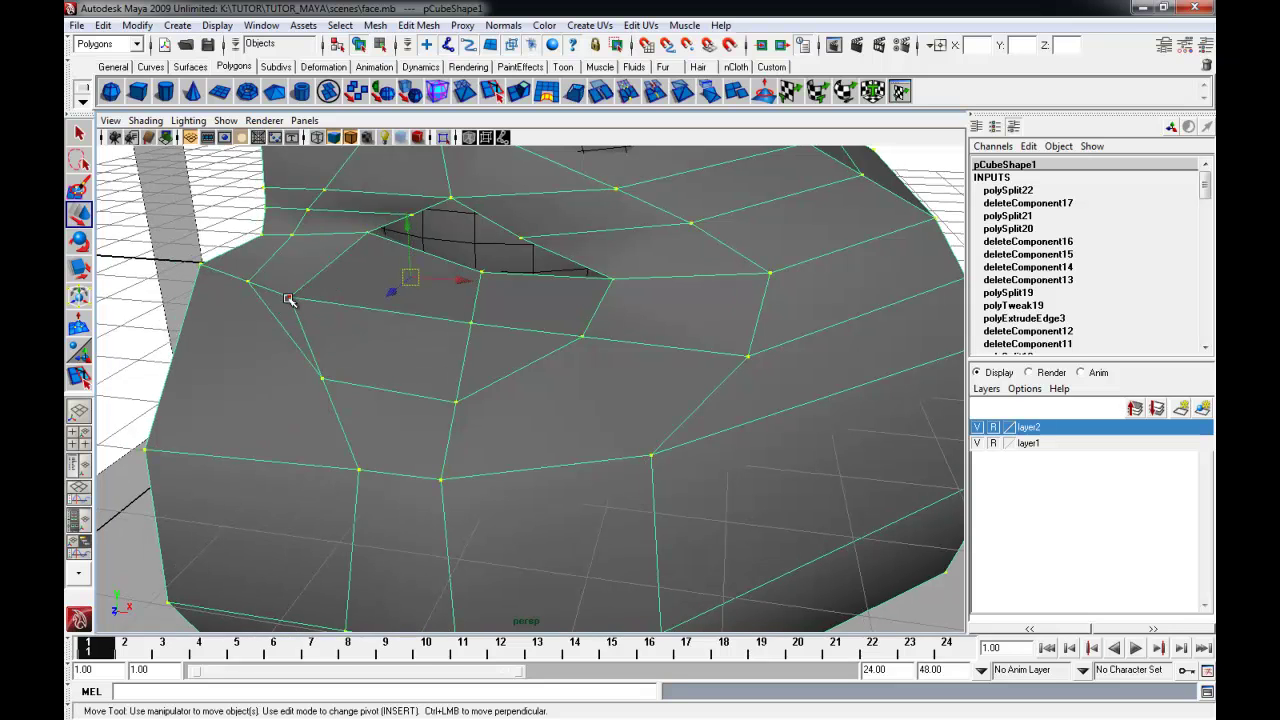
{"action": "left_click", "coordinate": [288, 299]}
{"action": "left_click_drag", "start_coordinate": [351, 354], "coordinate": [378, 354], "text": "alt"}
{"action": "middle_click_drag", "start_coordinate": [422, 319], "coordinate": [349, 342]}
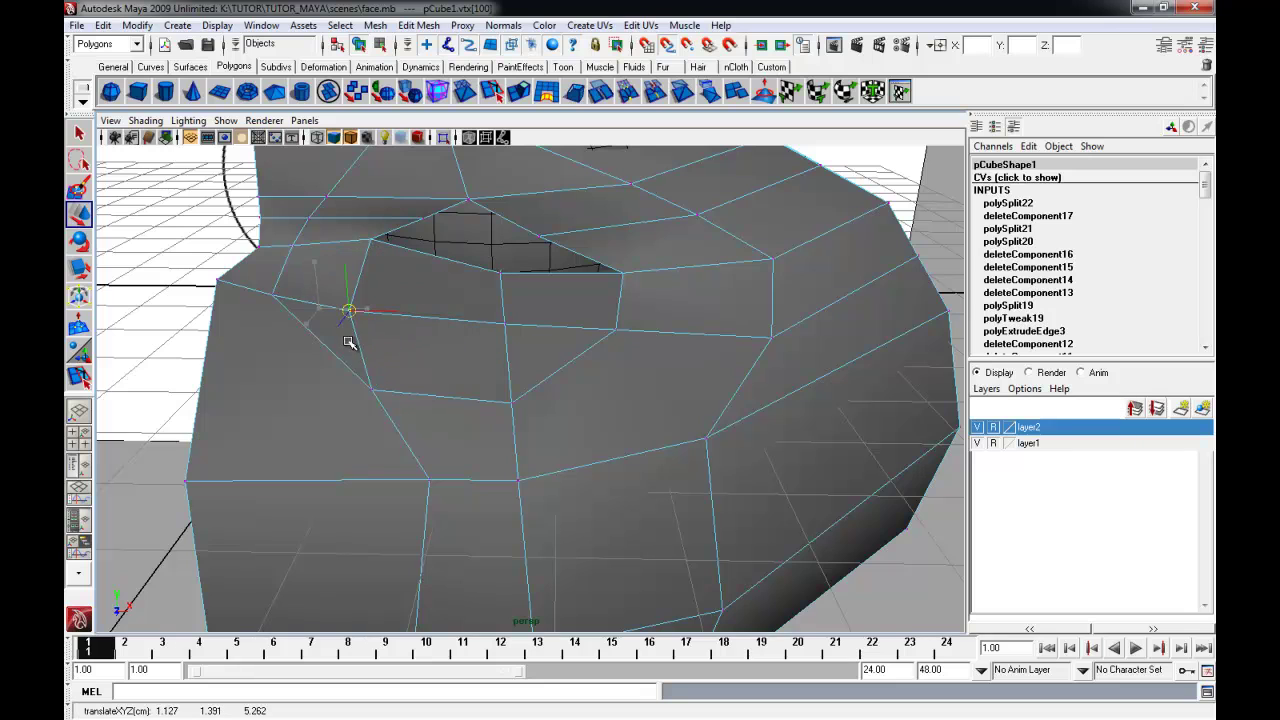
{"action": "left_click", "coordinate": [616, 326]}
{"action": "left_click_drag", "start_coordinate": [616, 328], "coordinate": [580, 360]}
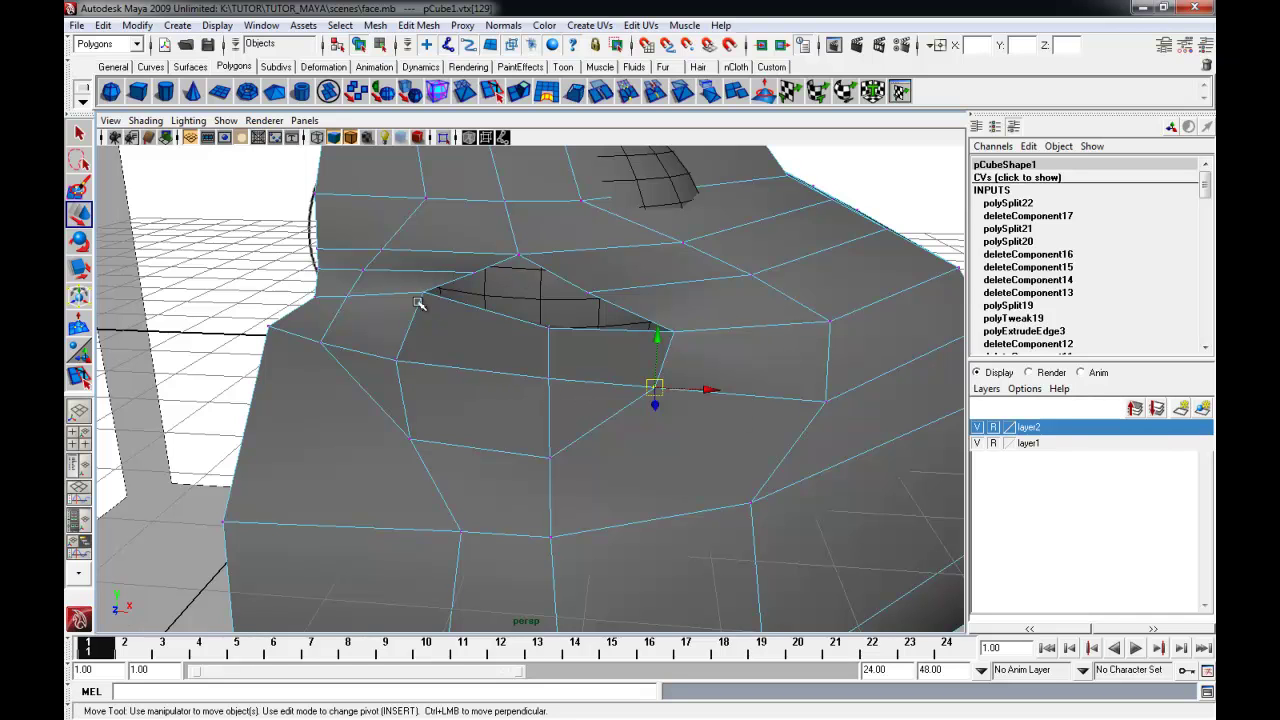
Examine the reshaped lower eyelid and cheek topology from several angles
{"action": "left_click_drag", "start_coordinate": [515, 365], "coordinate": [531, 420], "text": "alt"}
{"action": "middle_click_drag", "start_coordinate": [531, 420], "coordinate": [572, 418], "text": "alt"}
{"action": "left_click_drag", "start_coordinate": [572, 418], "coordinate": [574, 414], "text": "alt"}
{"action": "middle_click_drag", "start_coordinate": [554, 406], "coordinate": [556, 413], "text": "alt"}
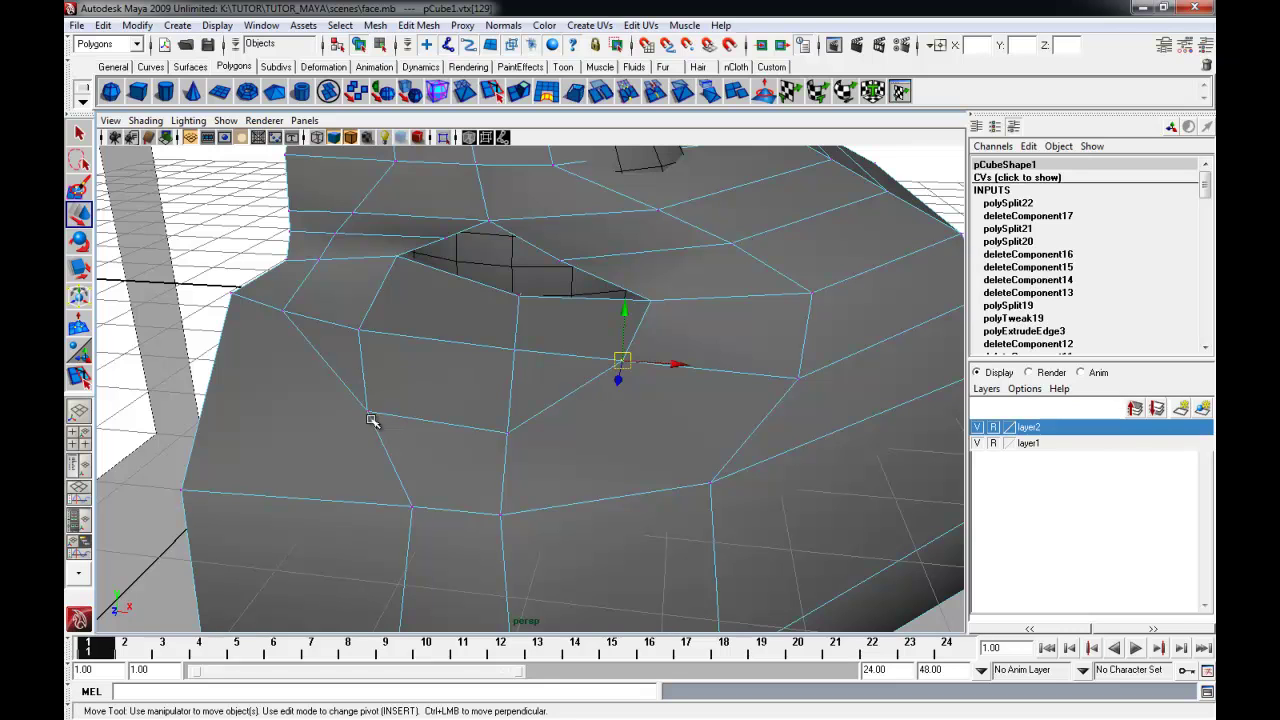
{"action": "left_click_drag", "start_coordinate": [449, 421], "coordinate": [397, 403], "text": "alt"}
{"action": "scroll", "coordinate": [523, 397], "scroll_direction": "down", "scroll_amount": 4}
{"action": "left_click", "coordinate": [708, 374]}
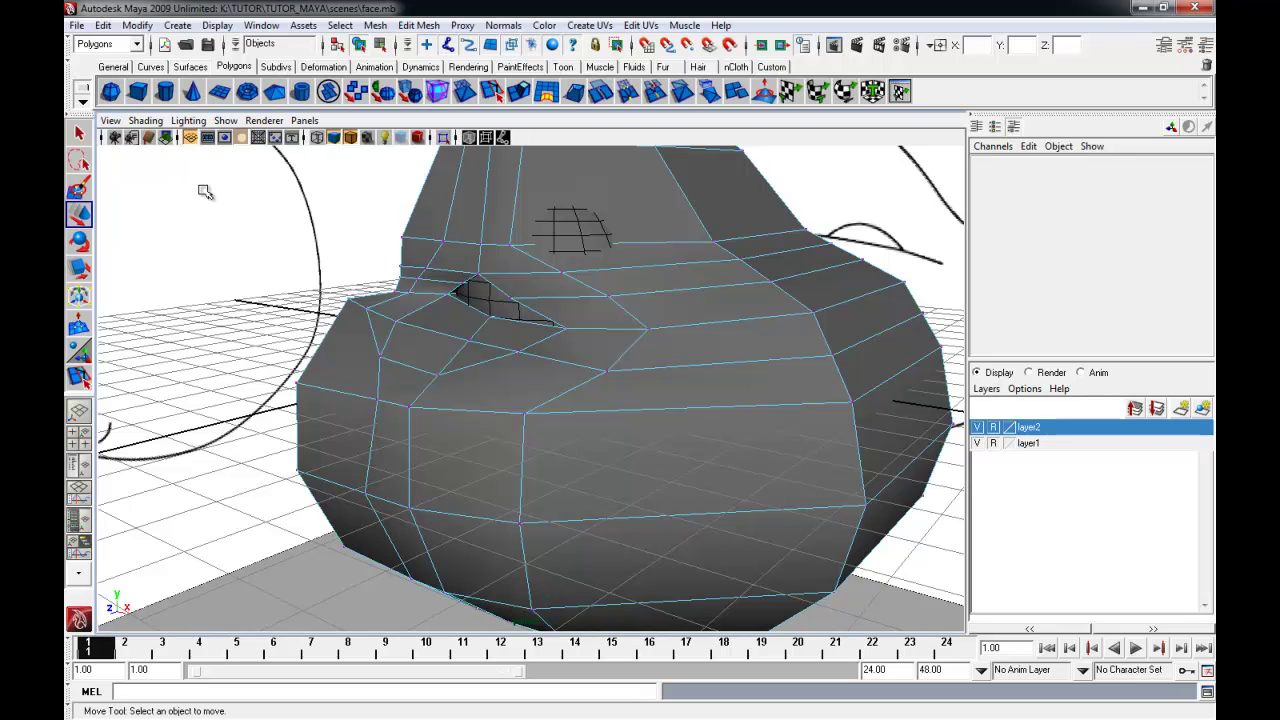
{"action": "right_click_drag", "start_coordinate": [408, 366], "coordinate": [623, 457], "text": "alt"}
{"action": "middle_click_drag", "start_coordinate": [623, 457], "coordinate": [617, 419], "text": "alt"}
{"action": "middle_click_drag", "start_coordinate": [626, 423], "coordinate": [633, 440], "text": "alt"}
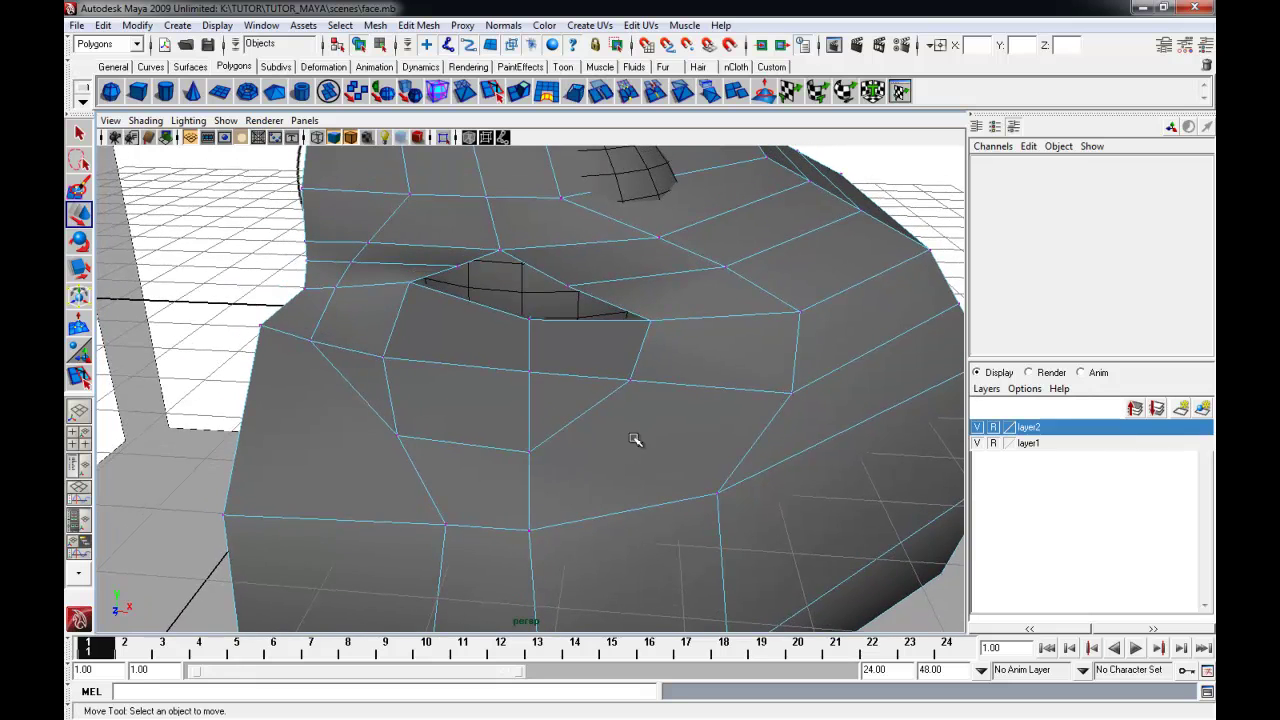
{"action": "left_click_drag", "start_coordinate": [670, 428], "coordinate": [676, 421], "text": "alt"}
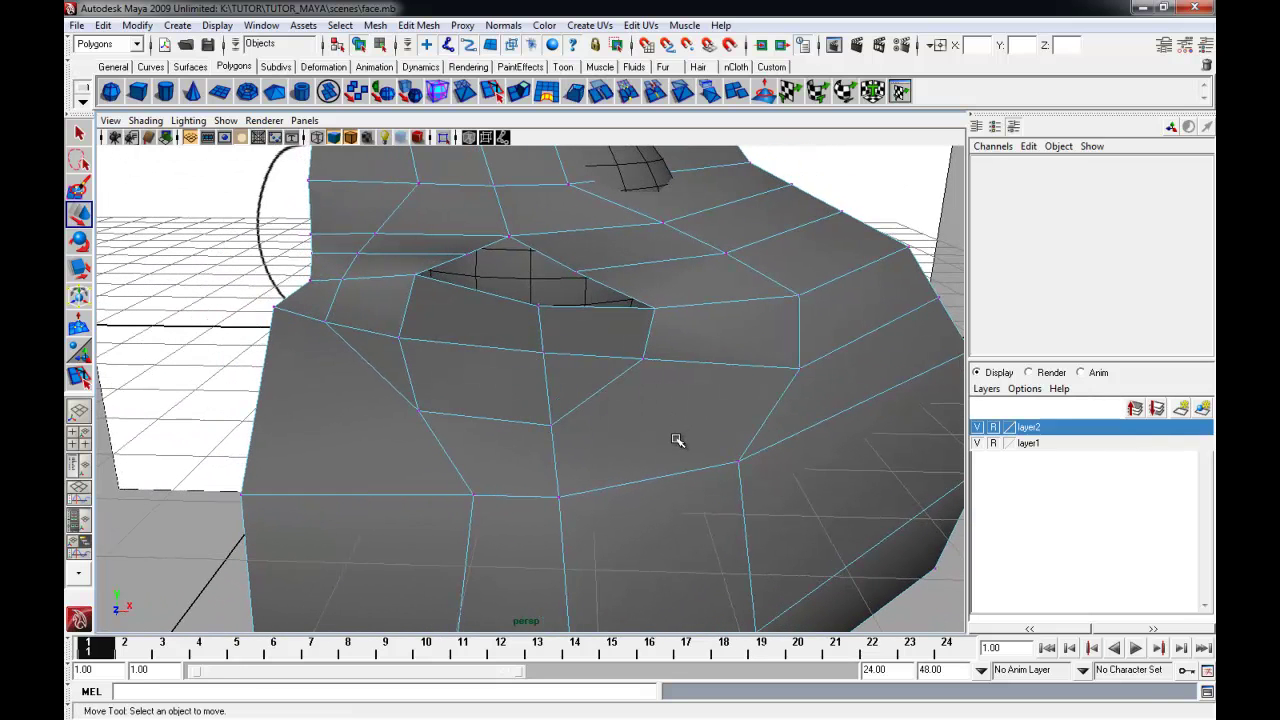
{"action": "middle_click_drag", "start_coordinate": [677, 440], "coordinate": [681, 424], "text": "alt"}
Move the inner vertex of the outer curved edge line sideways toward the nose and deselect it
{"action": "right_click_drag", "start_coordinate": [433, 384], "coordinate": [385, 381]}
{"action": "left_click", "coordinate": [424, 389]}
{"action": "left_click_drag", "start_coordinate": [465, 390], "coordinate": [452, 394]}
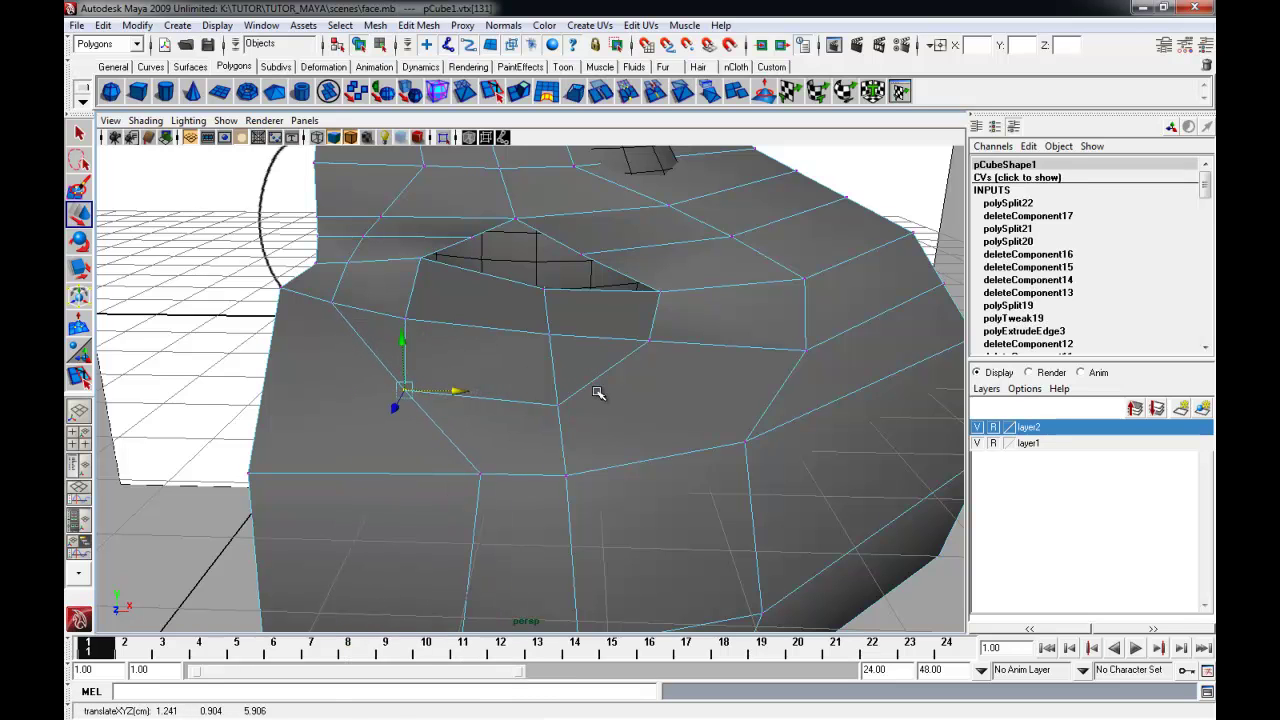
{"action": "left_click_drag", "start_coordinate": [597, 391], "coordinate": [357, 379], "text": "alt"}
{"action": "left_click", "coordinate": [157, 492]}
{"action": "left_click_drag", "start_coordinate": [160, 488], "coordinate": [477, 443], "text": "alt"}
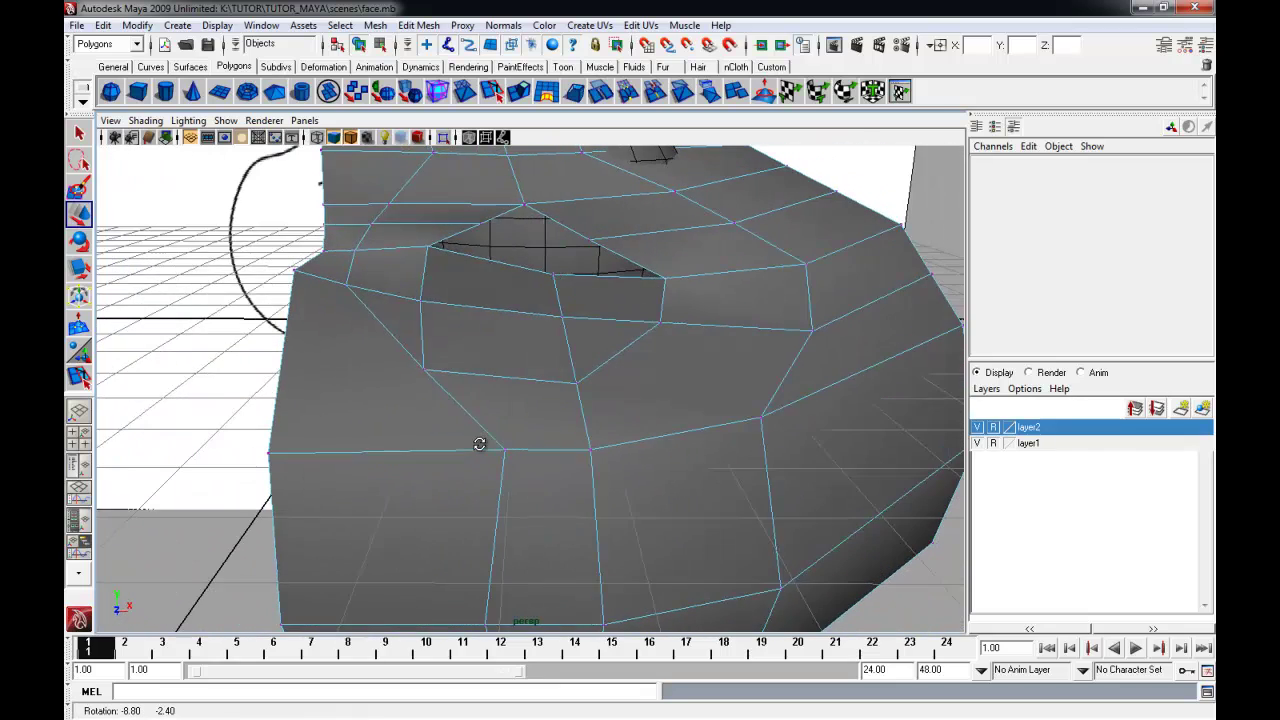
Split an edge with the Split Polygon Tool from the diagonal cheek edge beside the nose across to the head's centre border
{"action": "left_click", "coordinate": [418, 25]}
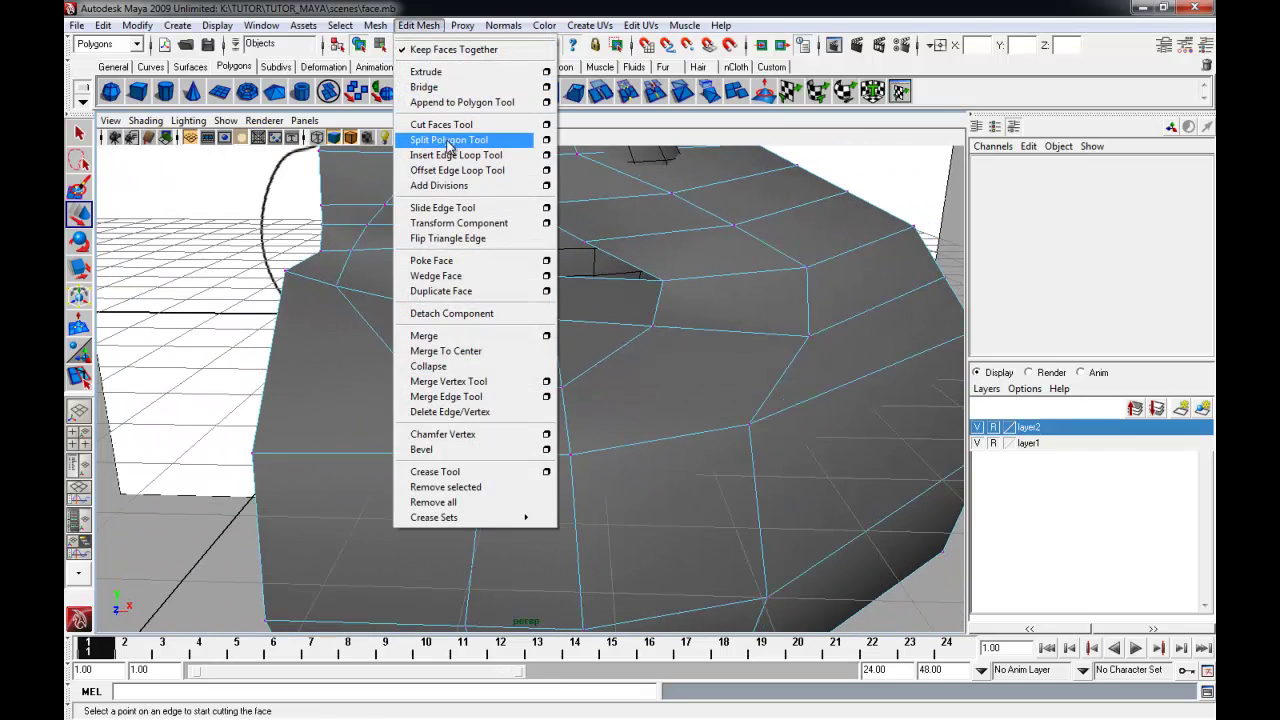
{"action": "left_click", "coordinate": [457, 134]}
{"action": "left_click_drag", "start_coordinate": [417, 320], "coordinate": [414, 328], "text": "alt"}
{"action": "left_click", "coordinate": [348, 345]}
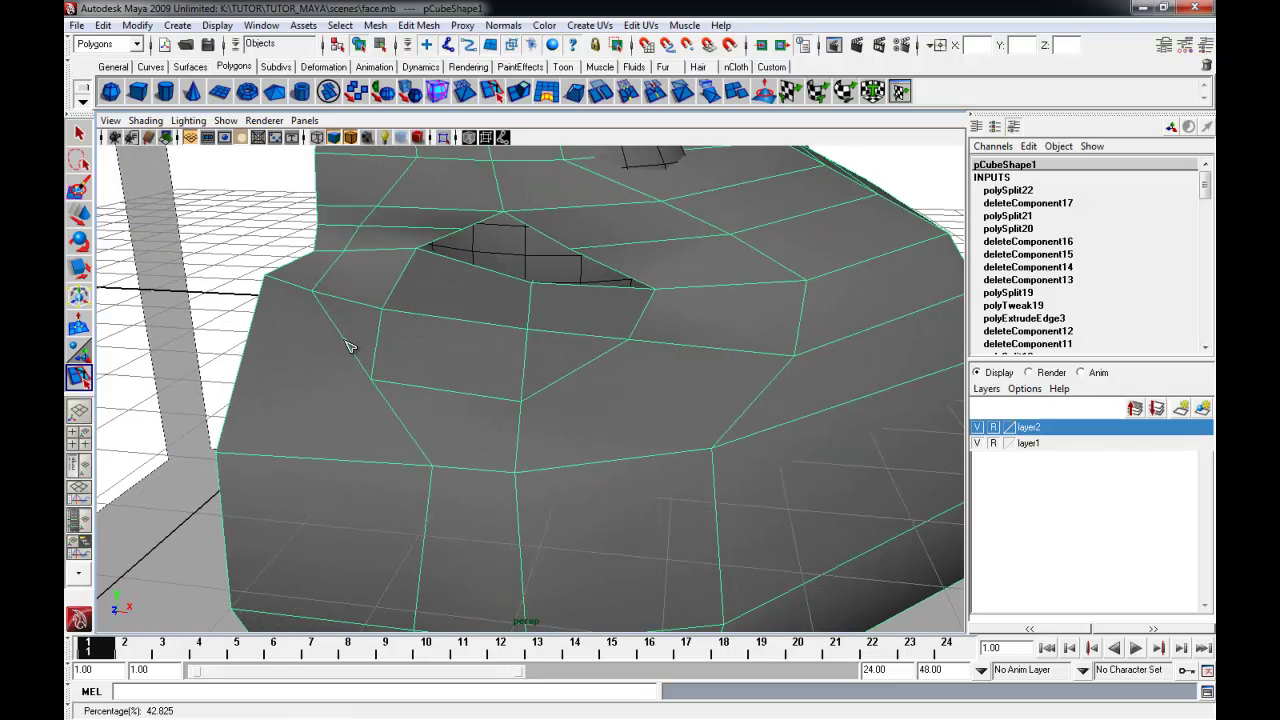
{"action": "left_click_drag", "start_coordinate": [337, 331], "coordinate": [337, 329]}
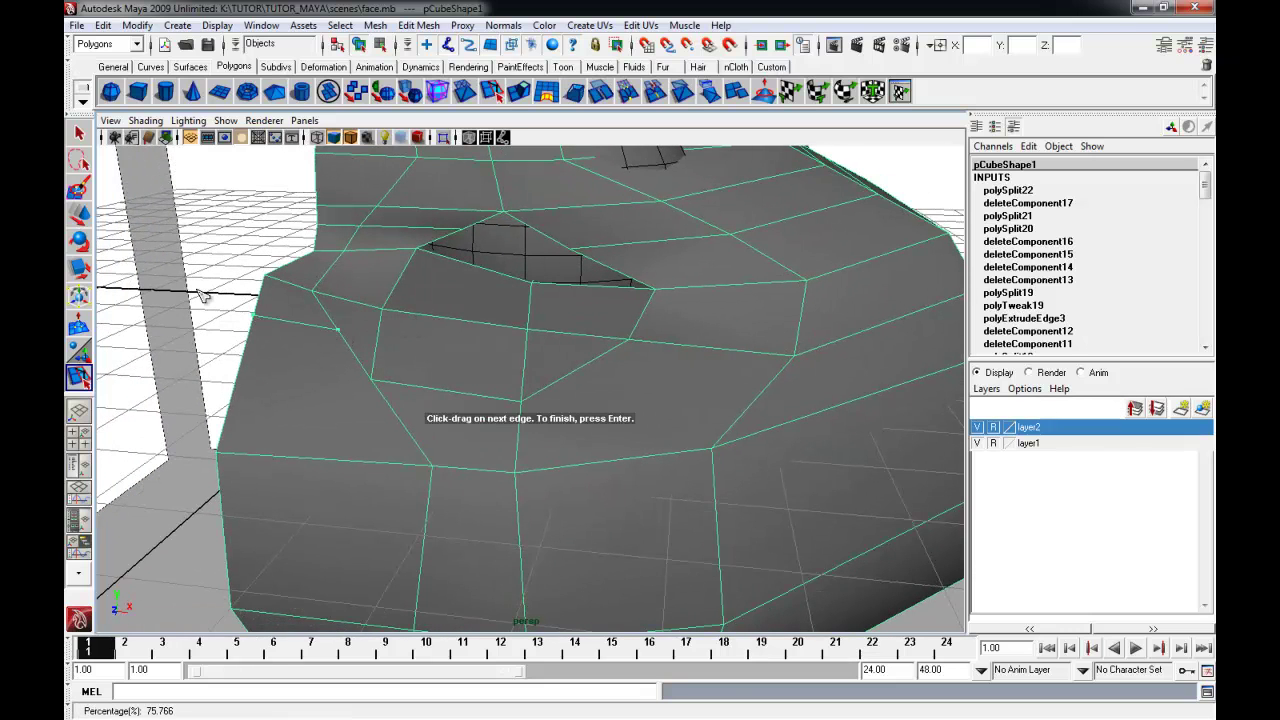
{"action": "key", "text": "Return"}
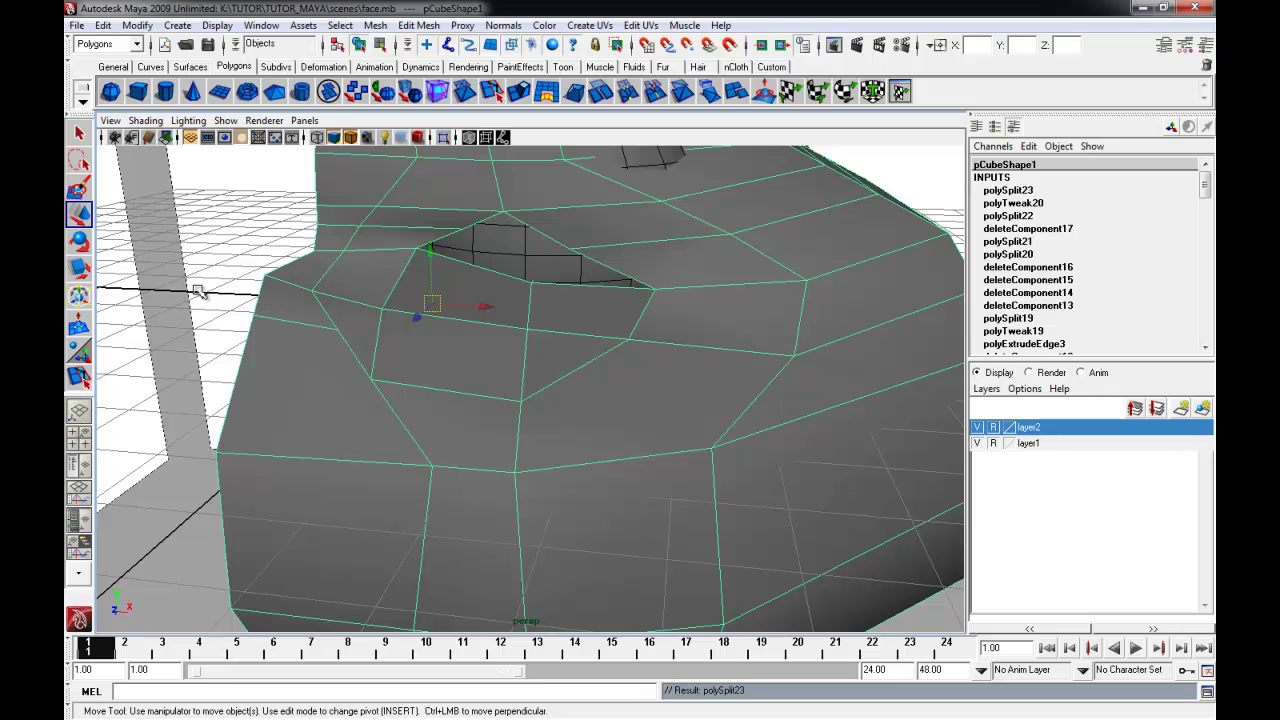
Move the new vertex on the diagonal edge sideways toward the nose and slightly down, in line with the vertex above it
{"action": "right_click_drag", "start_coordinate": [377, 431], "coordinate": [330, 397]}
{"action": "left_click", "coordinate": [338, 330]}
{"action": "left_click_drag", "start_coordinate": [385, 330], "coordinate": [355, 335]}
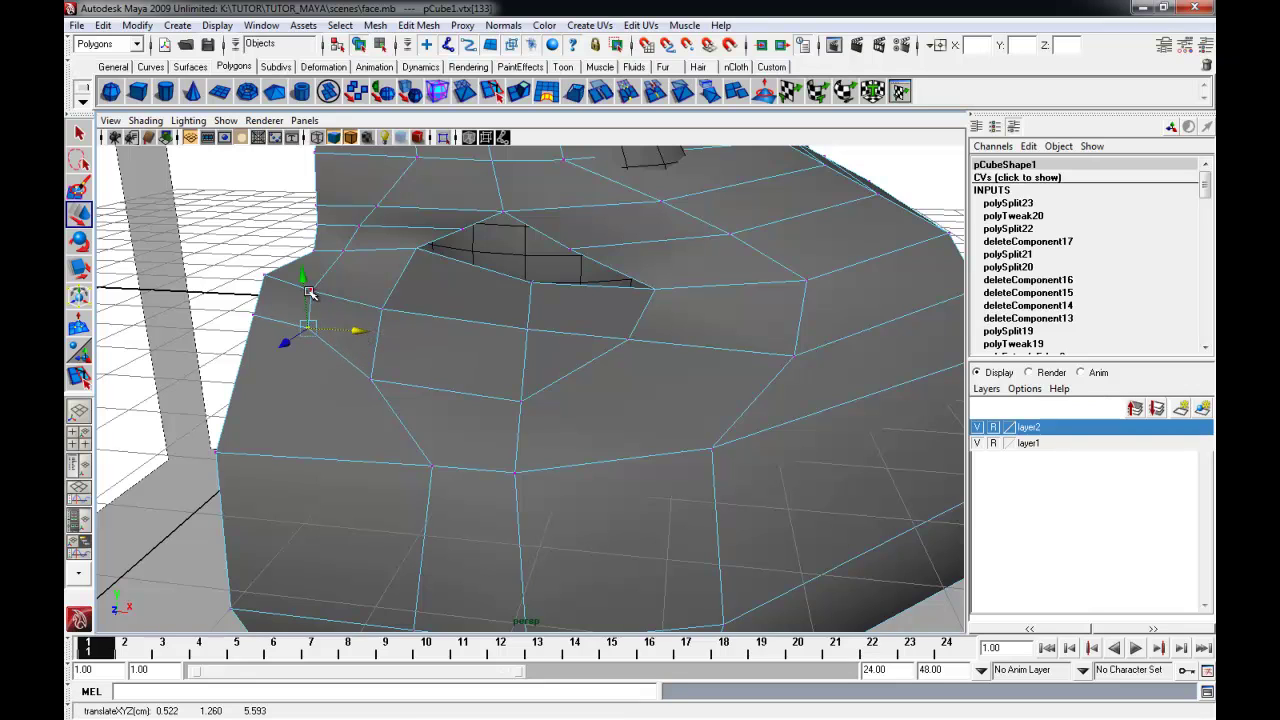
{"action": "left_click", "coordinate": [307, 311]}
{"action": "left_click", "coordinate": [309, 324]}
{"action": "left_click_drag", "start_coordinate": [306, 292], "coordinate": [305, 316]}
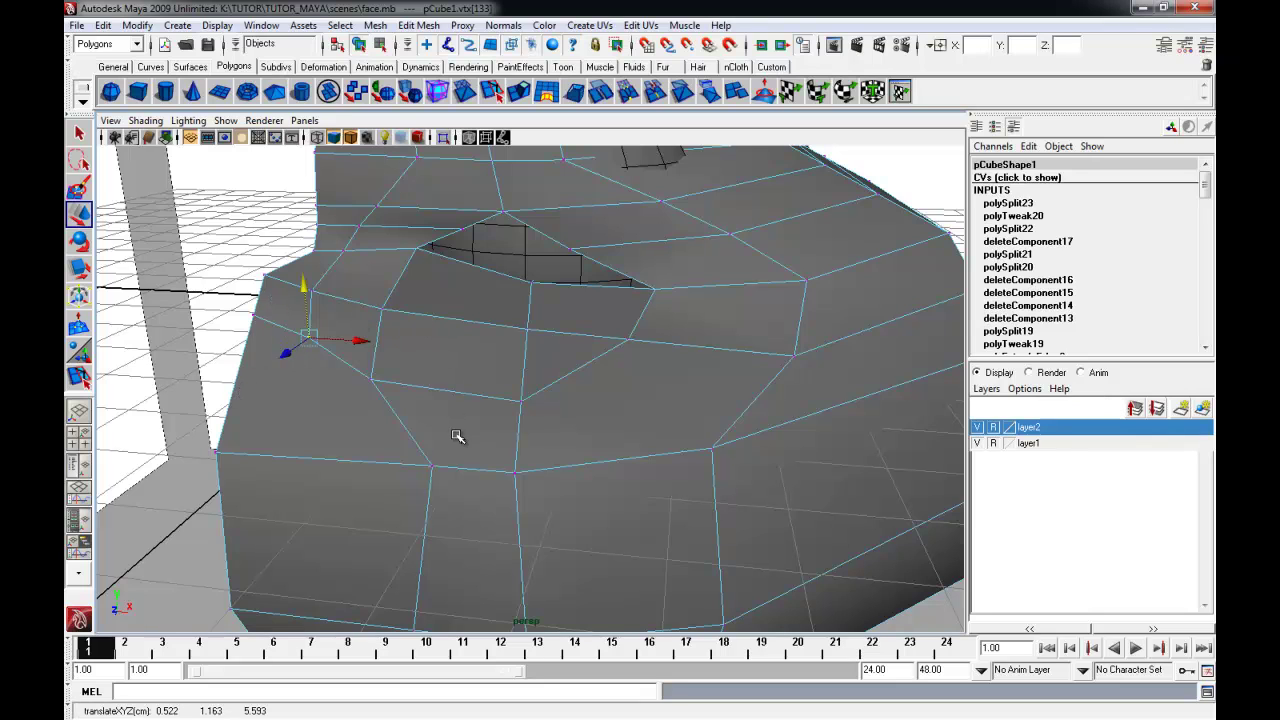
Snap the two edge-column vertices beside the nose onto the neighbouring vertices of the centre border
{"action": "left_click", "coordinate": [301, 272]}
{"action": "left_click_drag", "start_coordinate": [301, 272], "coordinate": [222, 308], "text": "alt"}
{"action": "left_click", "coordinate": [265, 296]}
{"action": "left_click_drag", "start_coordinate": [257, 366], "coordinate": [371, 454], "text": "alt"}
{"action": "middle_click_drag", "start_coordinate": [371, 454], "coordinate": [415, 345], "text": "alt"}
{"action": "right_click_drag", "start_coordinate": [415, 345], "coordinate": [525, 451], "text": "alt"}
{"action": "middle_click_drag", "start_coordinate": [525, 451], "coordinate": [581, 407], "text": "alt"}
{"action": "left_click", "coordinate": [464, 400]}
{"action": "left_click", "coordinate": [478, 409]}
{"action": "left_click_drag", "start_coordinate": [478, 409], "coordinate": [482, 424], "text": "alt"}
{"action": "left_click_drag", "start_coordinate": [414, 314], "coordinate": [488, 397], "text": "alt"}
Snap the column vertices from the inner eye level up to the lower forehead onto the matching centre-border vertices
{"action": "left_click", "coordinate": [454, 346]}
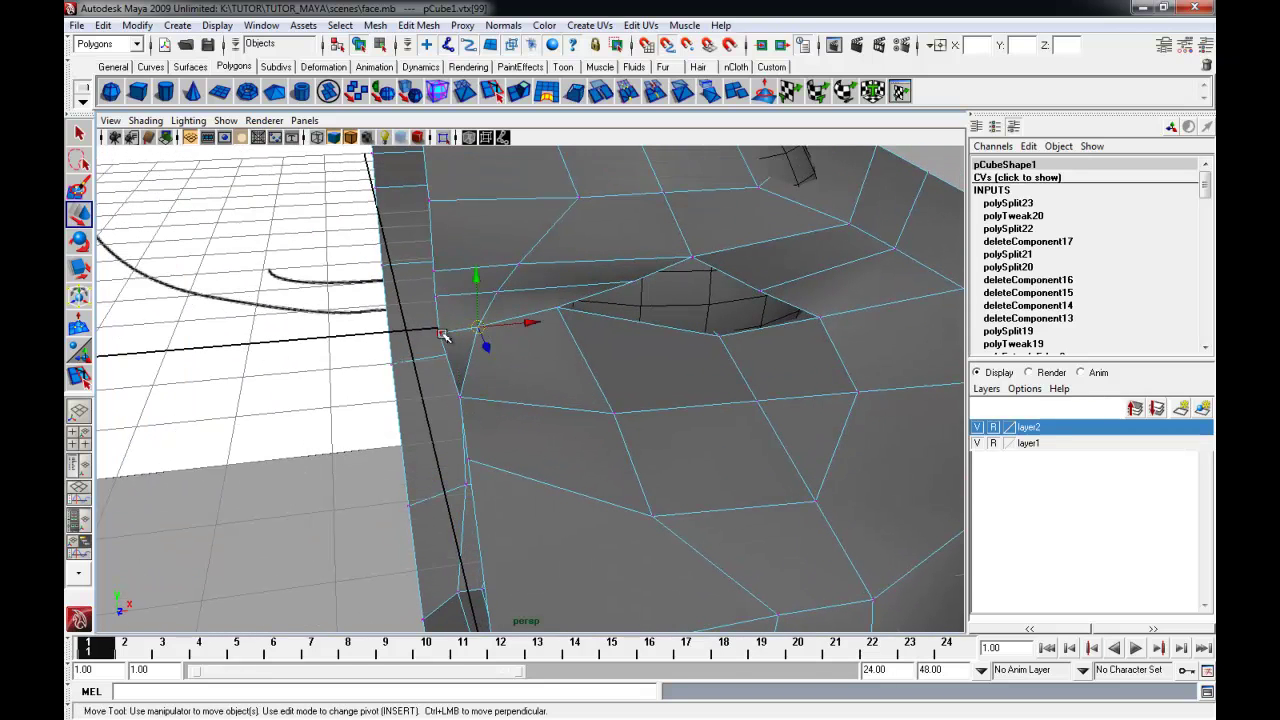
{"action": "left_click", "coordinate": [497, 291]}
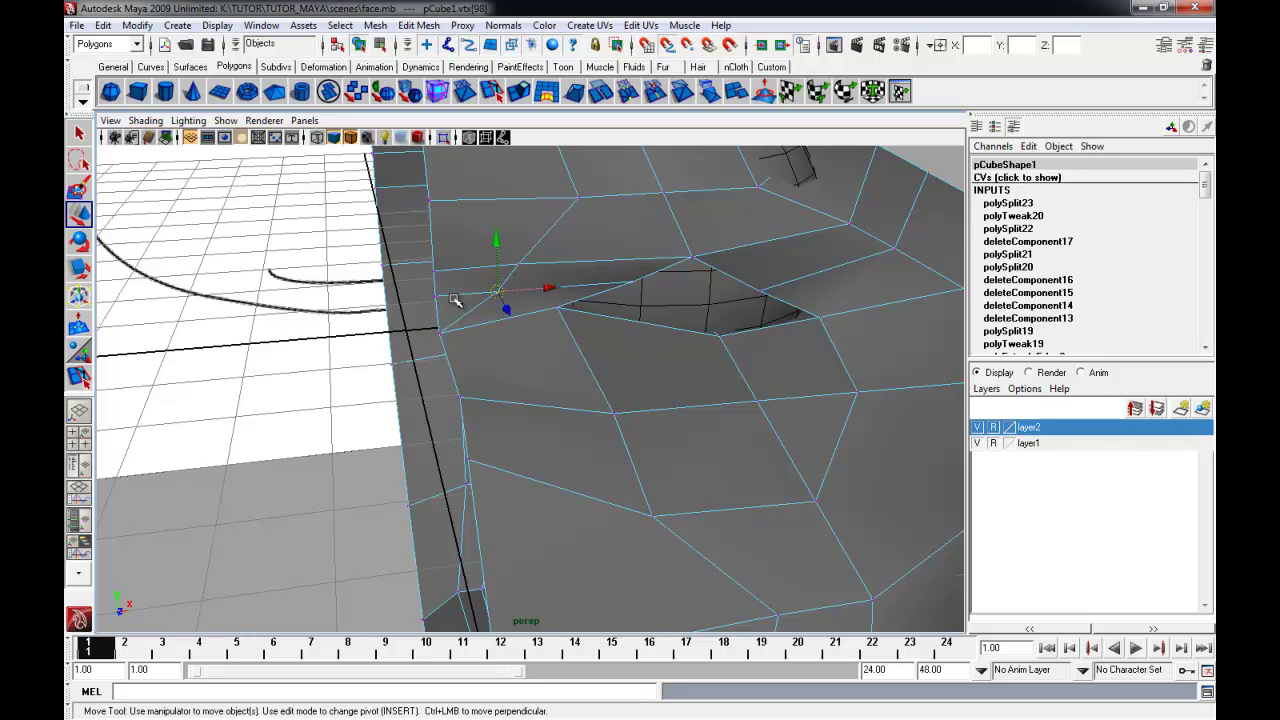
{"action": "left_click_drag", "start_coordinate": [455, 305], "coordinate": [501, 343], "text": "alt"}
{"action": "middle_click_drag", "start_coordinate": [438, 329], "coordinate": [432, 388]}
{"action": "left_click", "coordinate": [516, 274]}
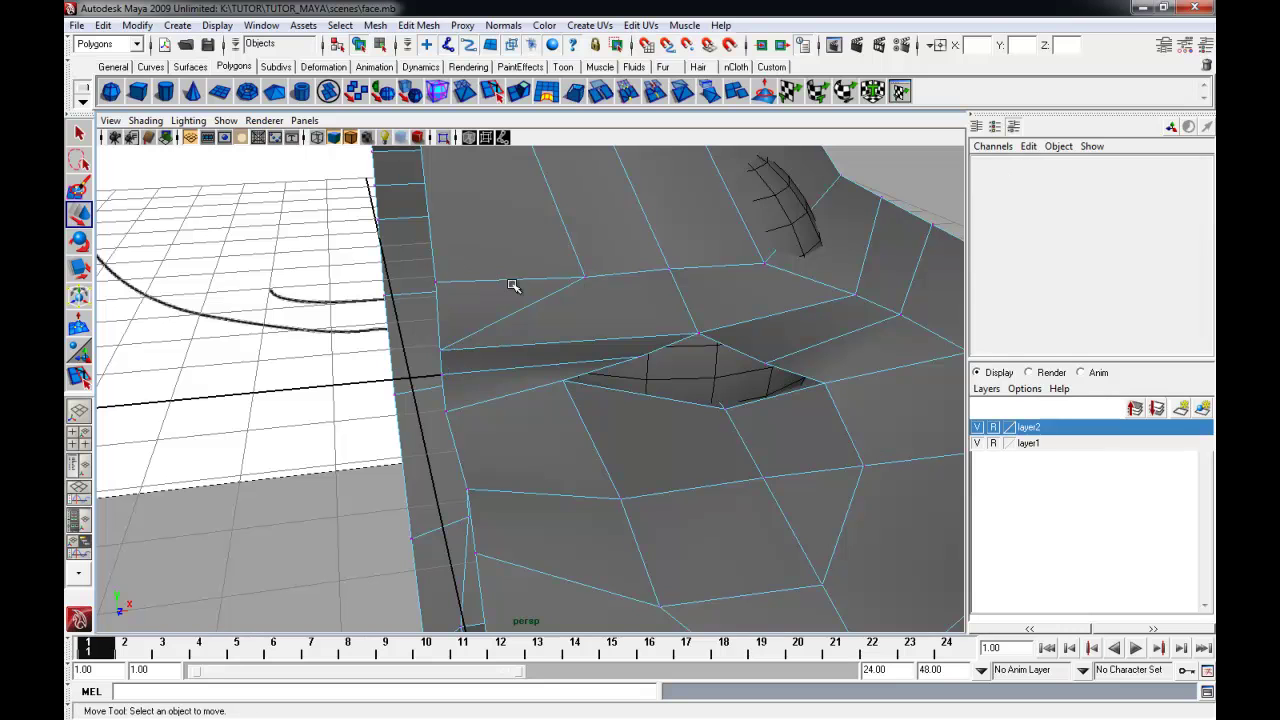
{"action": "left_click", "coordinate": [586, 276]}
{"action": "middle_click_drag", "start_coordinate": [460, 256], "coordinate": [437, 265]}
{"action": "left_click_drag", "start_coordinate": [447, 315], "coordinate": [500, 355], "text": "alt"}
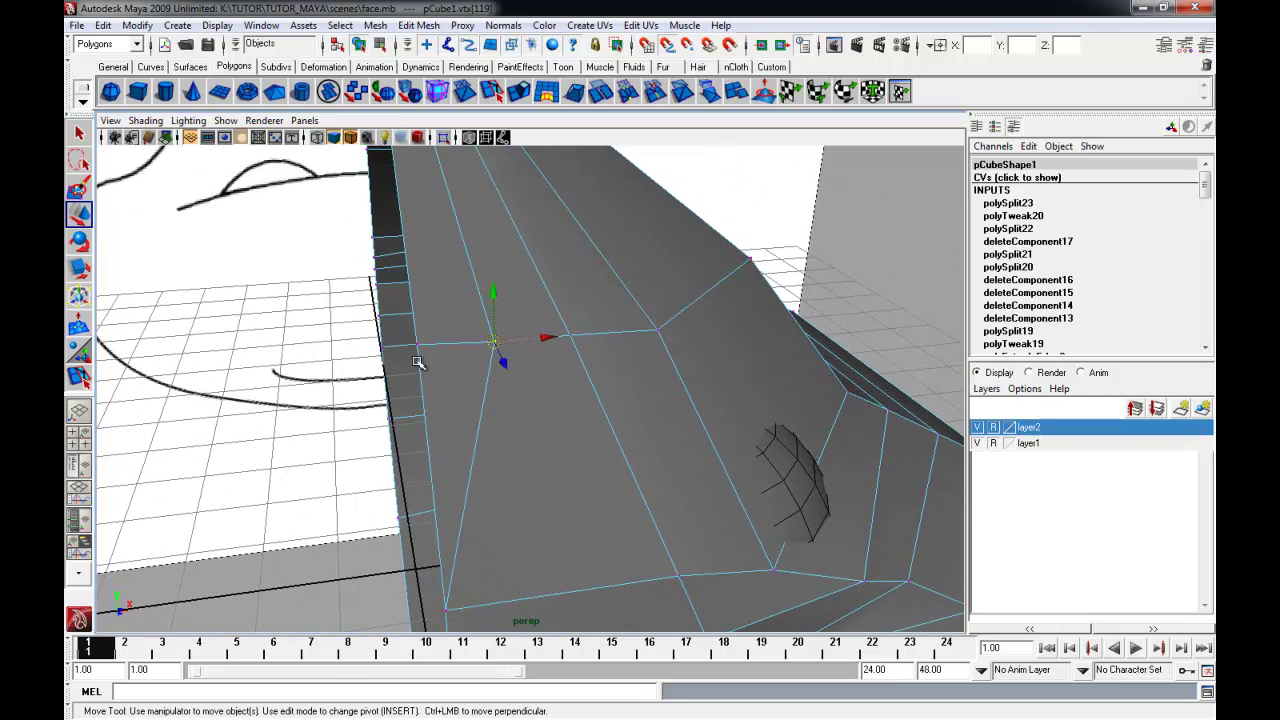
{"action": "left_click", "coordinate": [416, 350]}
Turn on the Poly Count heads-up display
{"action": "left_click", "coordinate": [217, 25]}
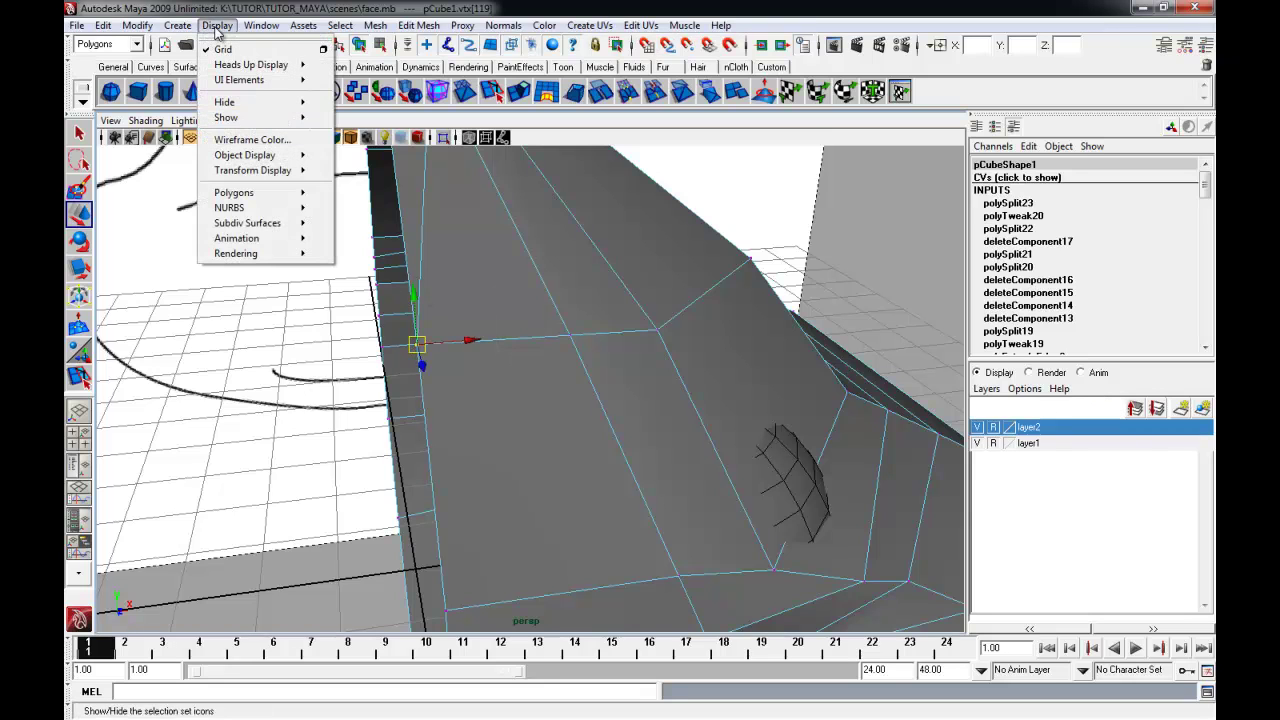
{"action": "mouse_move", "coordinate": [258, 121]}
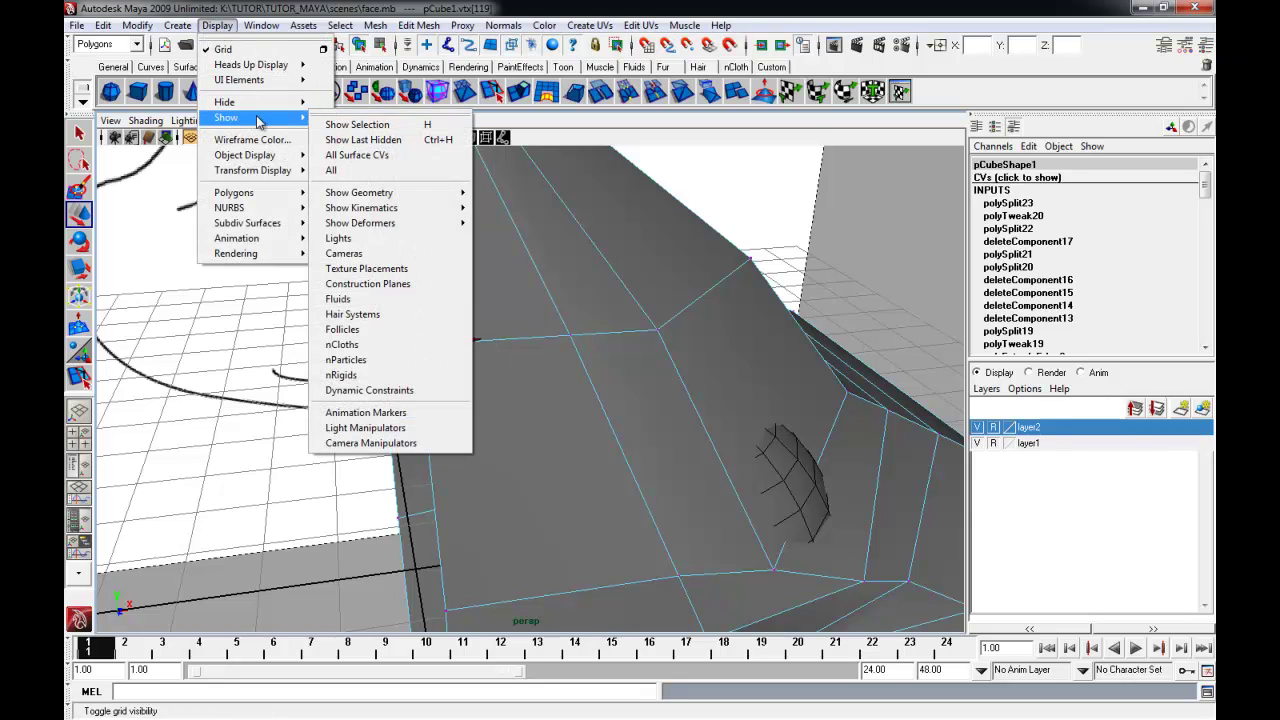
{"action": "mouse_move", "coordinate": [296, 68]}
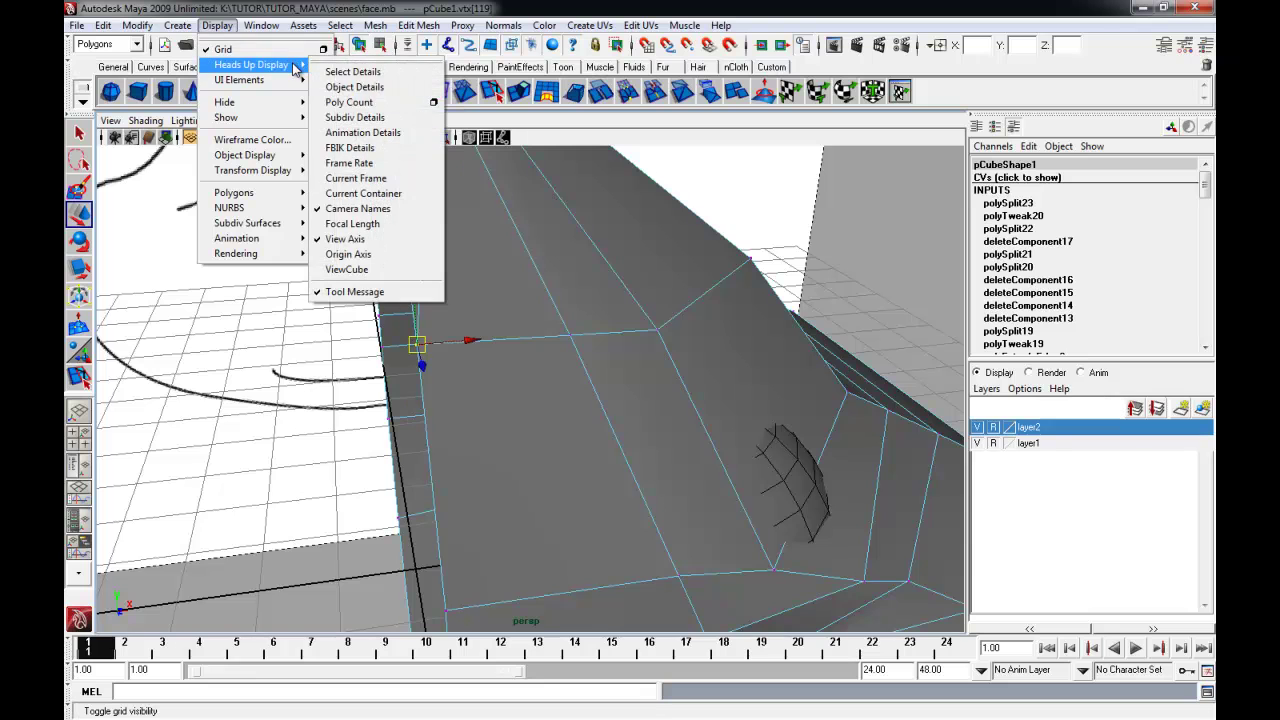
{"action": "left_click", "coordinate": [350, 103]}
Snap the column vertices on the upper forehead and over the crown onto the adjacent centre-border vertices
{"action": "left_click_drag", "start_coordinate": [284, 307], "coordinate": [432, 313], "text": "alt"}
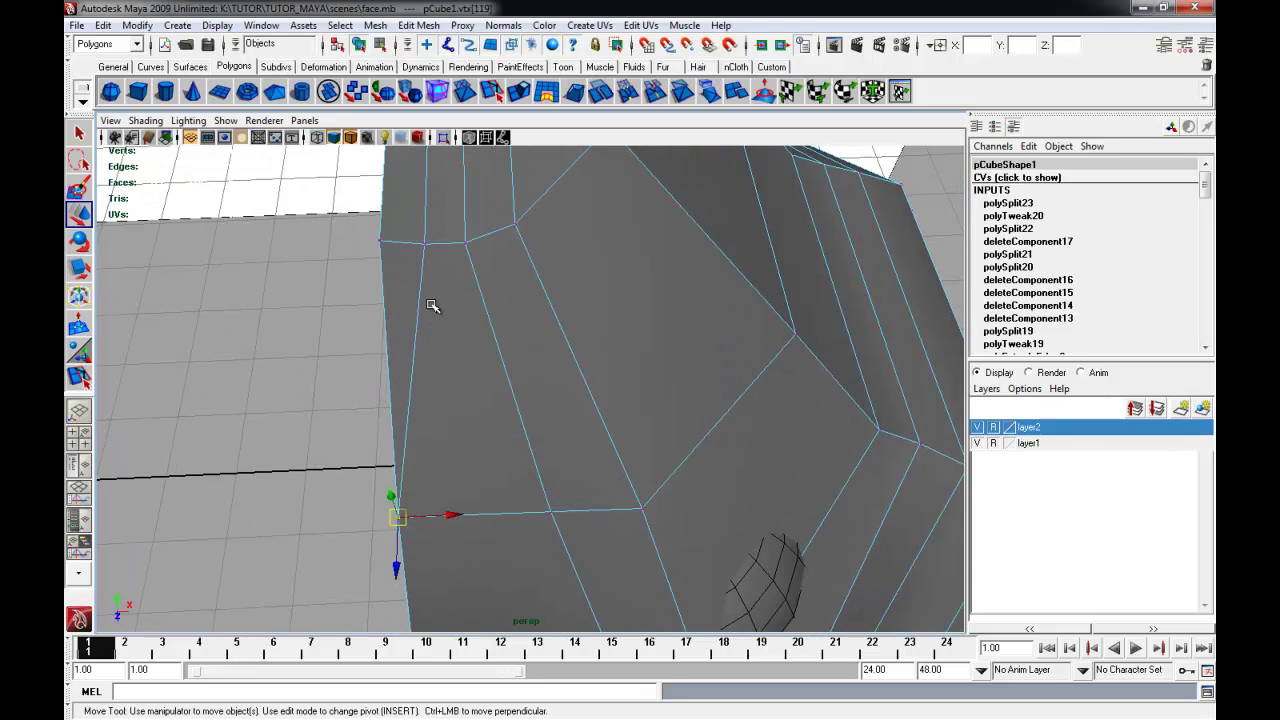
{"action": "mouse_move", "coordinate": [381, 254]}
{"action": "middle_mouse_down"}
{"action": "mouse_move", "coordinate": [369, 209]}
{"action": "mouse_move", "coordinate": [378, 236]}
{"action": "middle_mouse_up"}
{"action": "middle_click_drag", "start_coordinate": [408, 318], "coordinate": [428, 412], "text": "alt"}
{"action": "middle_click_drag", "start_coordinate": [461, 292], "coordinate": [468, 405], "text": "alt"}
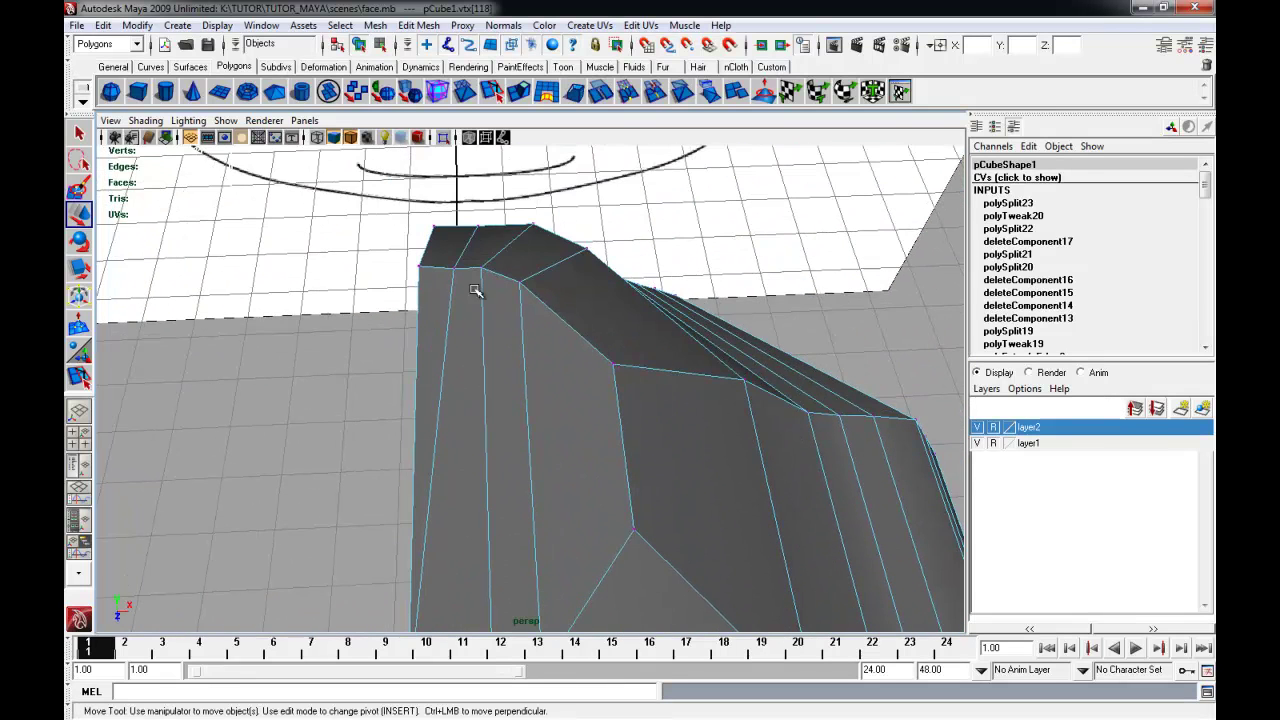
{"action": "left_click", "coordinate": [413, 265]}
{"action": "left_click_drag", "start_coordinate": [405, 247], "coordinate": [606, 274], "text": "alt"}
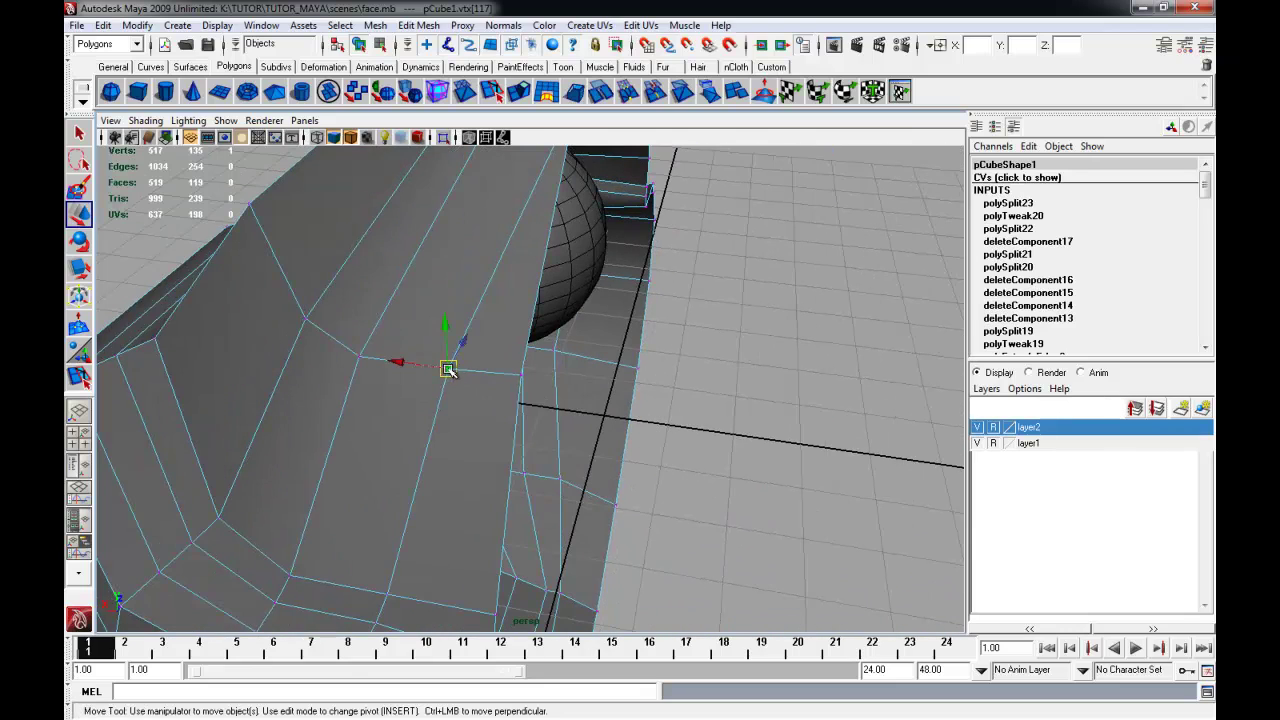
{"action": "left_click_drag", "start_coordinate": [447, 369], "coordinate": [560, 391], "text": "alt"}
{"action": "left_click", "coordinate": [594, 382]}
Continue down the upper back of the head, snapping each vertex next to the centre line onto the border
{"action": "left_click_drag", "start_coordinate": [597, 471], "coordinate": [565, 293], "text": "alt"}
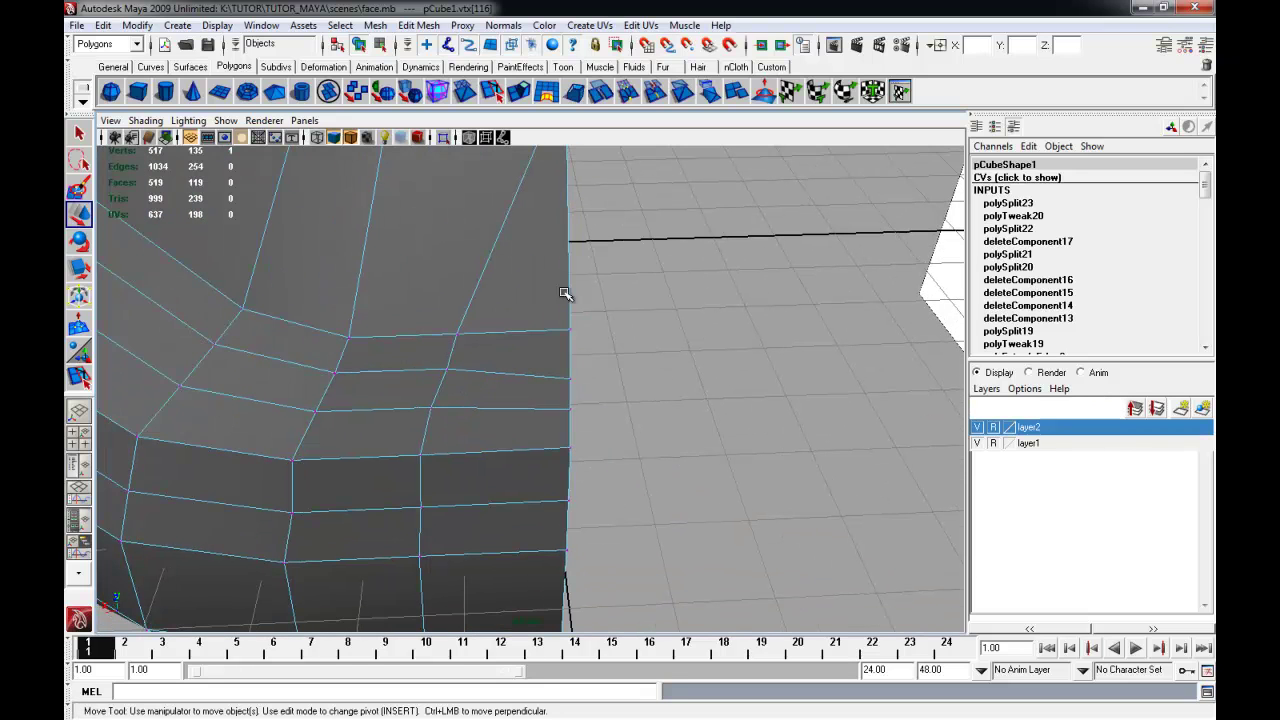
{"action": "middle_click", "coordinate": [569, 324]}
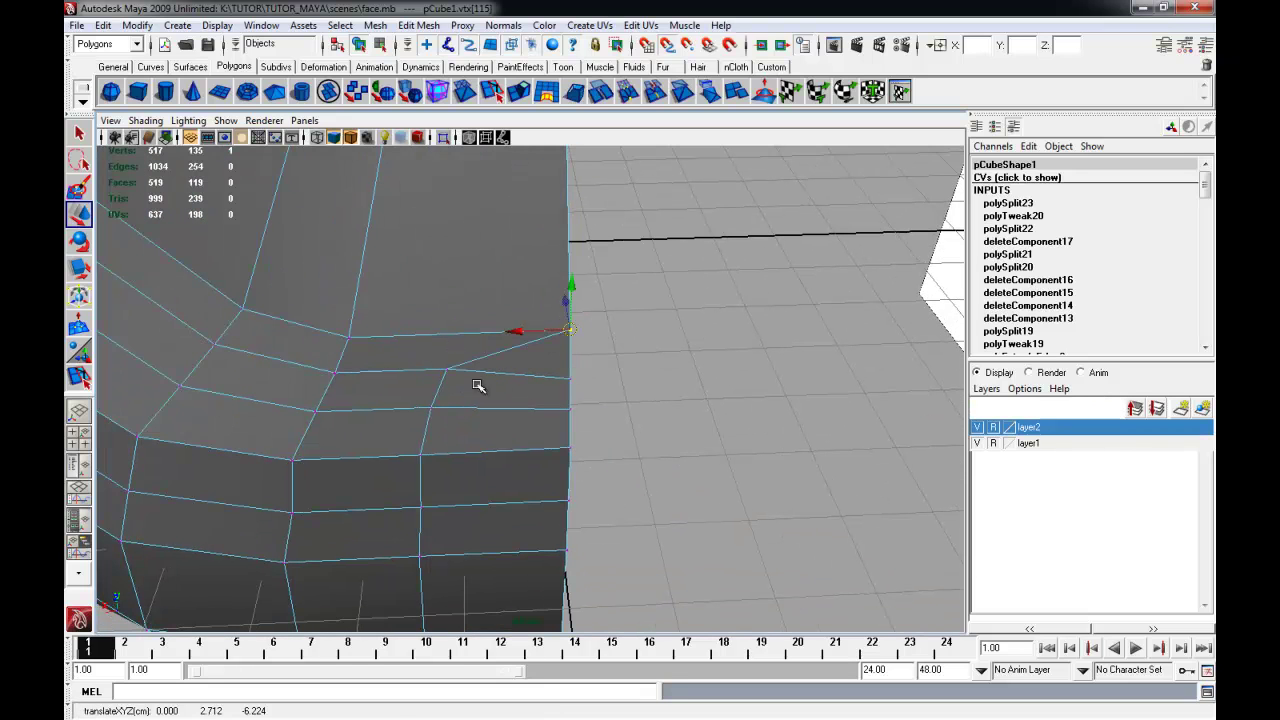
{"action": "left_click", "coordinate": [449, 370]}
{"action": "middle_click", "coordinate": [568, 377]}
{"action": "left_click_drag", "start_coordinate": [572, 405], "coordinate": [401, 321], "text": "alt"}
{"action": "middle_click", "coordinate": [578, 401]}
{"action": "middle_click_drag", "start_coordinate": [539, 312], "coordinate": [540, 338]}
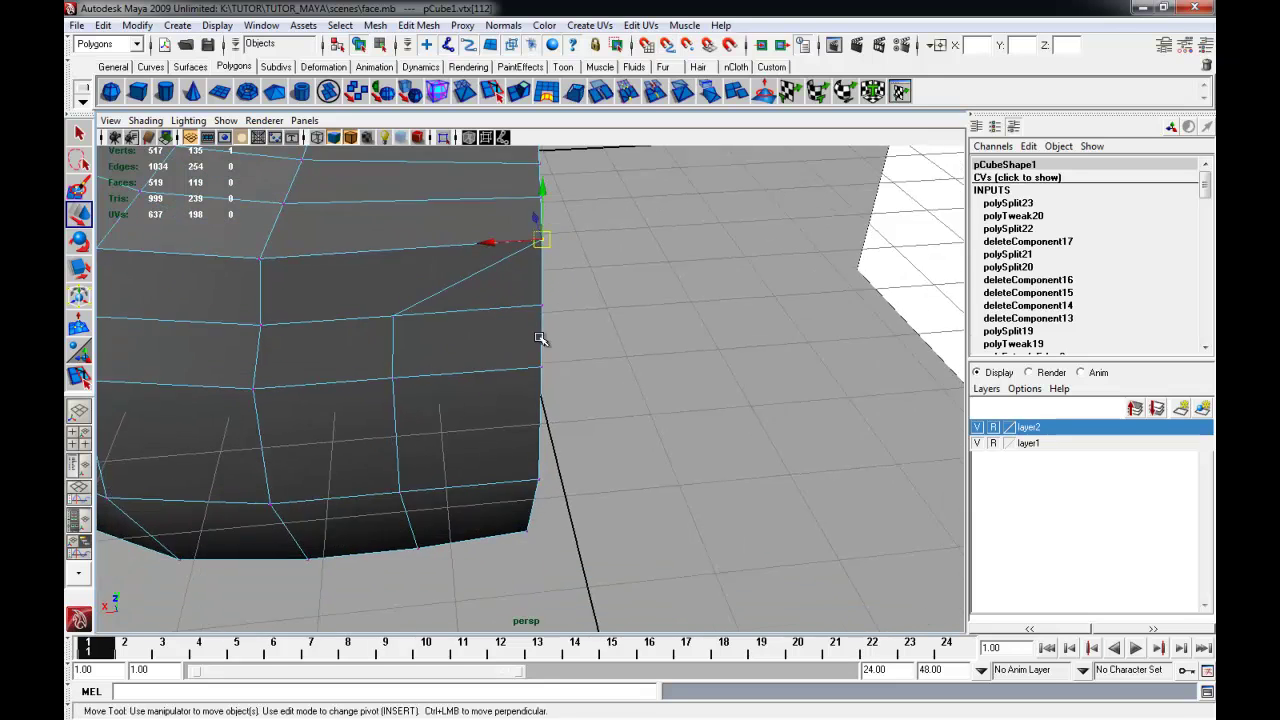
Snap the remaining column vertices on the lower back of the head, down toward the neck opening, onto the centre border
{"action": "left_click_drag", "start_coordinate": [540, 340], "coordinate": [401, 270], "text": "alt"}
{"action": "middle_click_drag", "start_coordinate": [542, 256], "coordinate": [540, 372]}
{"action": "middle_click_drag", "start_coordinate": [538, 378], "coordinate": [535, 266], "text": "alt"}
{"action": "left_click", "coordinate": [392, 248]}
{"action": "left_click_drag", "start_coordinate": [527, 401], "coordinate": [324, 266], "text": "alt"}
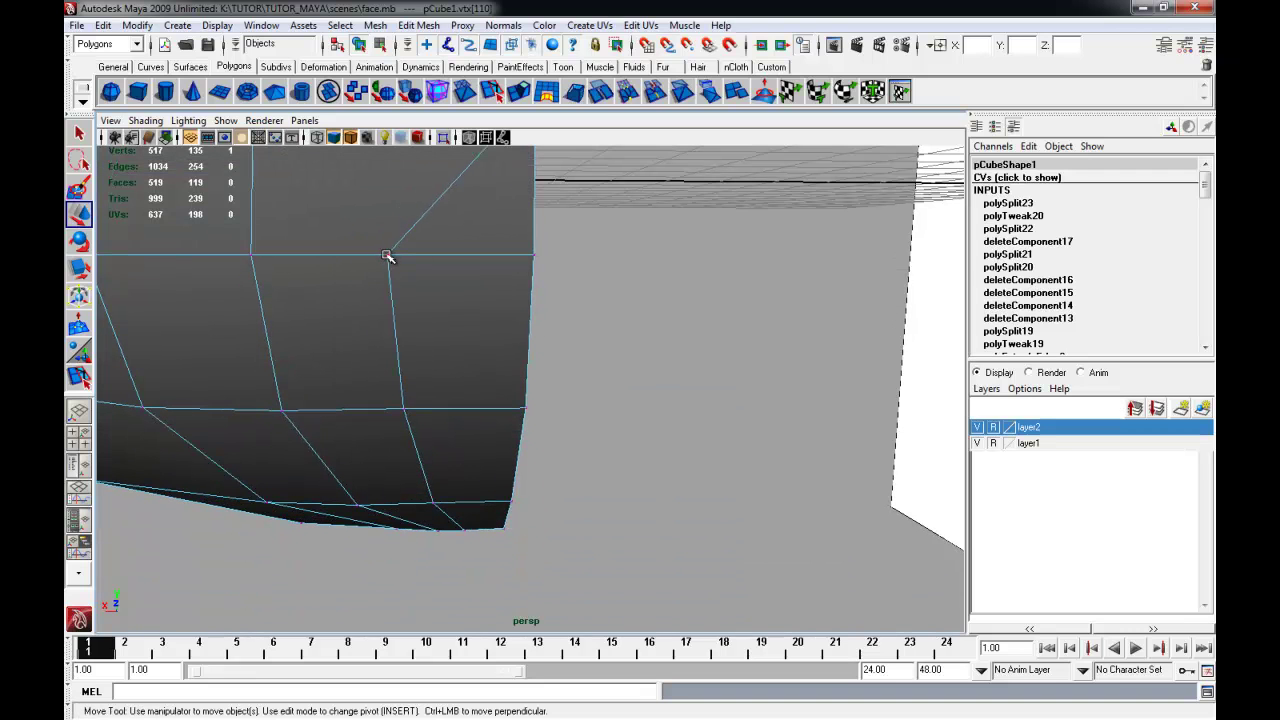
{"action": "middle_click_drag", "start_coordinate": [535, 248], "coordinate": [537, 303]}
{"action": "left_click_drag", "start_coordinate": [486, 371], "coordinate": [413, 224], "text": "alt"}
{"action": "middle_click_drag", "start_coordinate": [505, 254], "coordinate": [534, 270]}
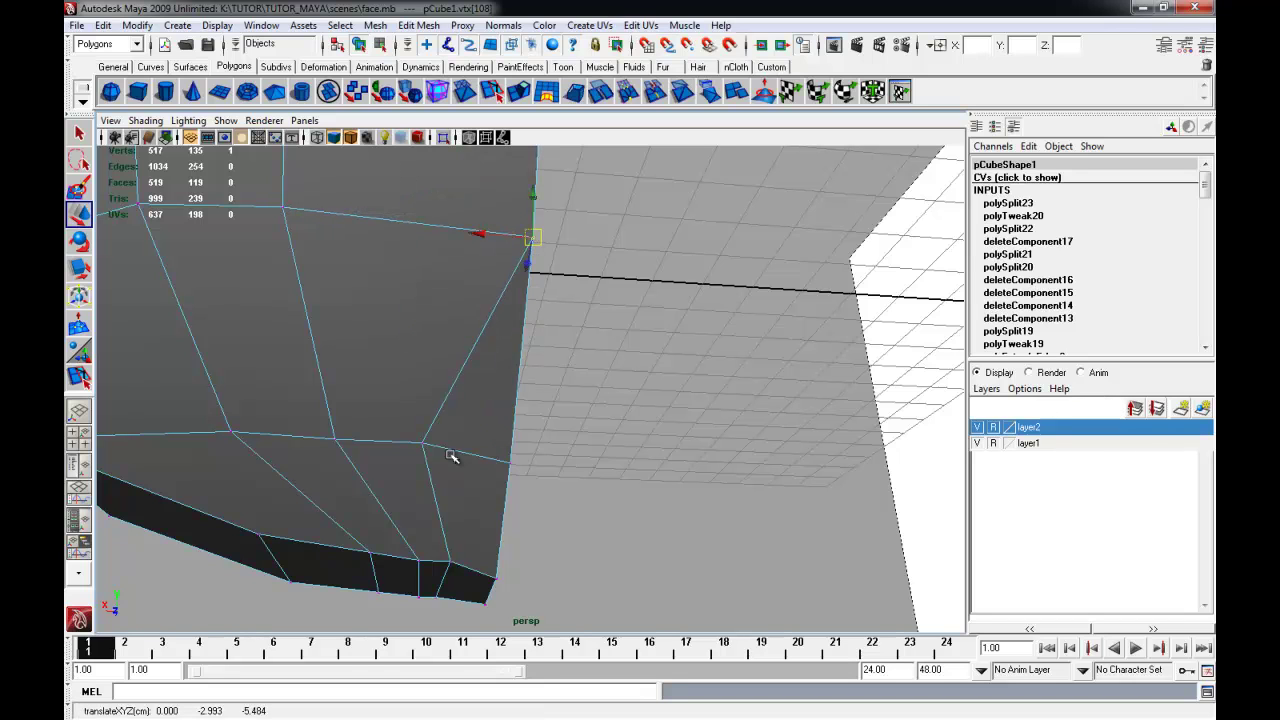
{"action": "left_click", "coordinate": [426, 444]}
{"action": "middle_click_drag", "start_coordinate": [503, 443], "coordinate": [507, 484]}
{"action": "left_click_drag", "start_coordinate": [505, 542], "coordinate": [398, 392], "text": "alt"}
Snap the column vertices on the rim of the neck opening onto its centre-line corner vertices
{"action": "left_click", "coordinate": [310, 358]}
{"action": "middle_click_drag", "start_coordinate": [317, 390], "coordinate": [317, 437]}
{"action": "mouse_move", "coordinate": [316, 458]}
{"action": "left_mouse_down", "text": "alt"}
{"action": "mouse_move", "coordinate": [391, 460]}
{"action": "mouse_move", "coordinate": [330, 455]}
{"action": "left_mouse_up", "text": "alt"}
{"action": "right_click_drag", "start_coordinate": [330, 455], "coordinate": [450, 425], "text": "alt"}
{"action": "middle_click_drag", "start_coordinate": [450, 425], "coordinate": [596, 503], "text": "alt"}
{"action": "left_click_drag", "start_coordinate": [282, 402], "coordinate": [447, 384], "text": "alt"}
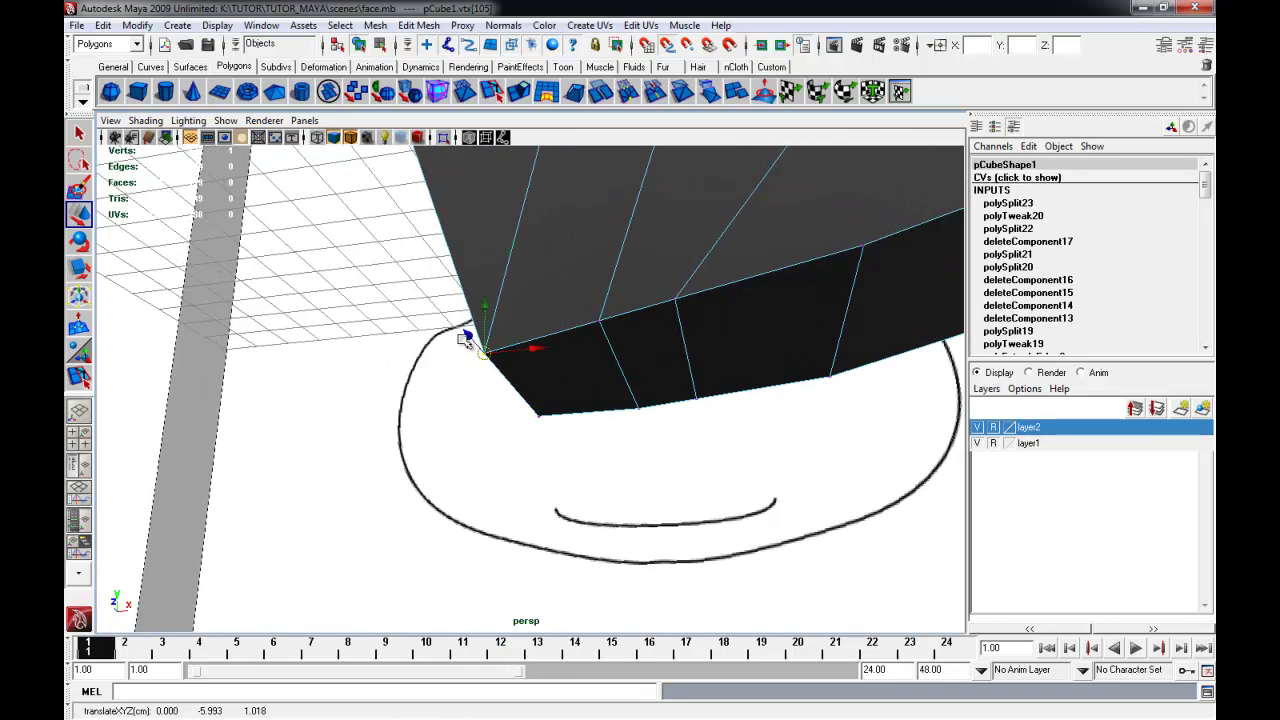
Snap the column vertices on the front of the chin and lower face onto the centre border
{"action": "right_click_drag", "start_coordinate": [466, 337], "coordinate": [580, 447], "text": "alt"}
{"action": "right_click_drag", "start_coordinate": [466, 502], "coordinate": [374, 360], "text": "alt"}
{"action": "left_click_drag", "start_coordinate": [374, 360], "coordinate": [540, 286], "text": "alt"}
{"action": "left_click_drag", "start_coordinate": [591, 420], "coordinate": [591, 380], "text": "alt"}
{"action": "middle_click_drag", "start_coordinate": [579, 371], "coordinate": [488, 366]}
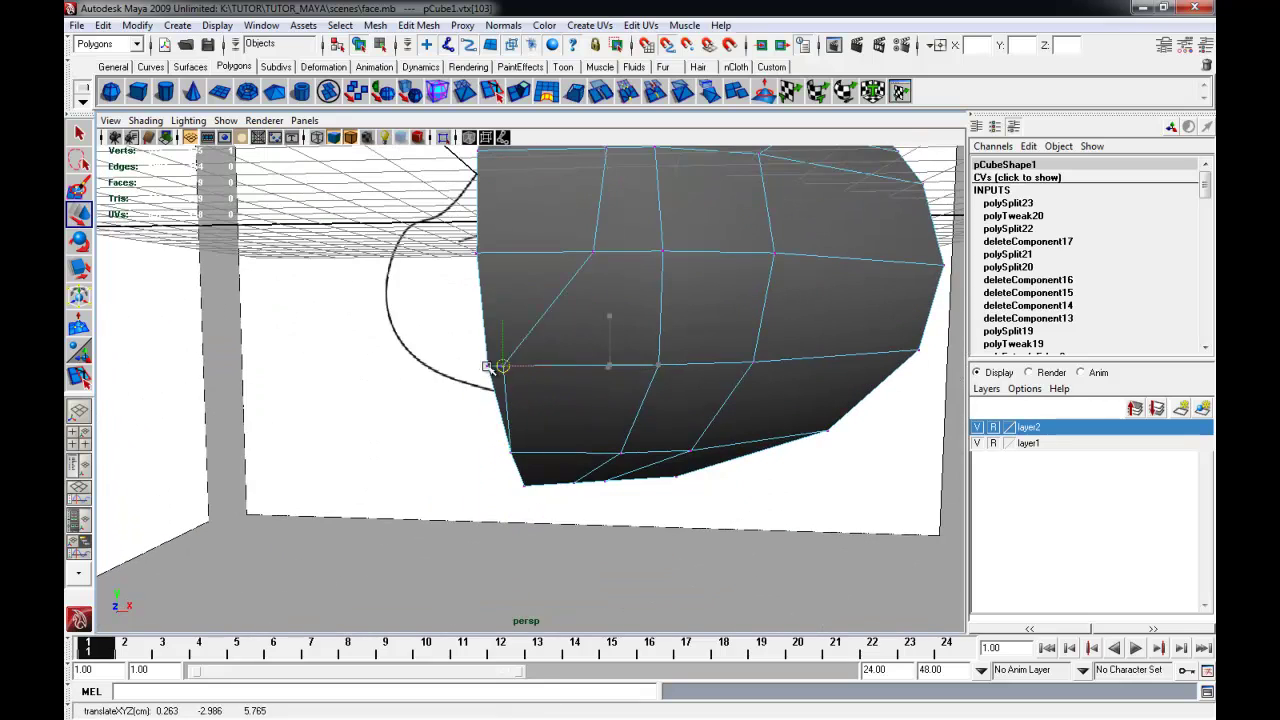
Merge the overlapping vertices of the whole head mesh, working in object mode, and deselect it
{"action": "left_click_drag", "start_coordinate": [602, 267], "coordinate": [500, 323], "text": "alt"}
{"action": "right_click_drag", "start_coordinate": [496, 323], "coordinate": [530, 304]}
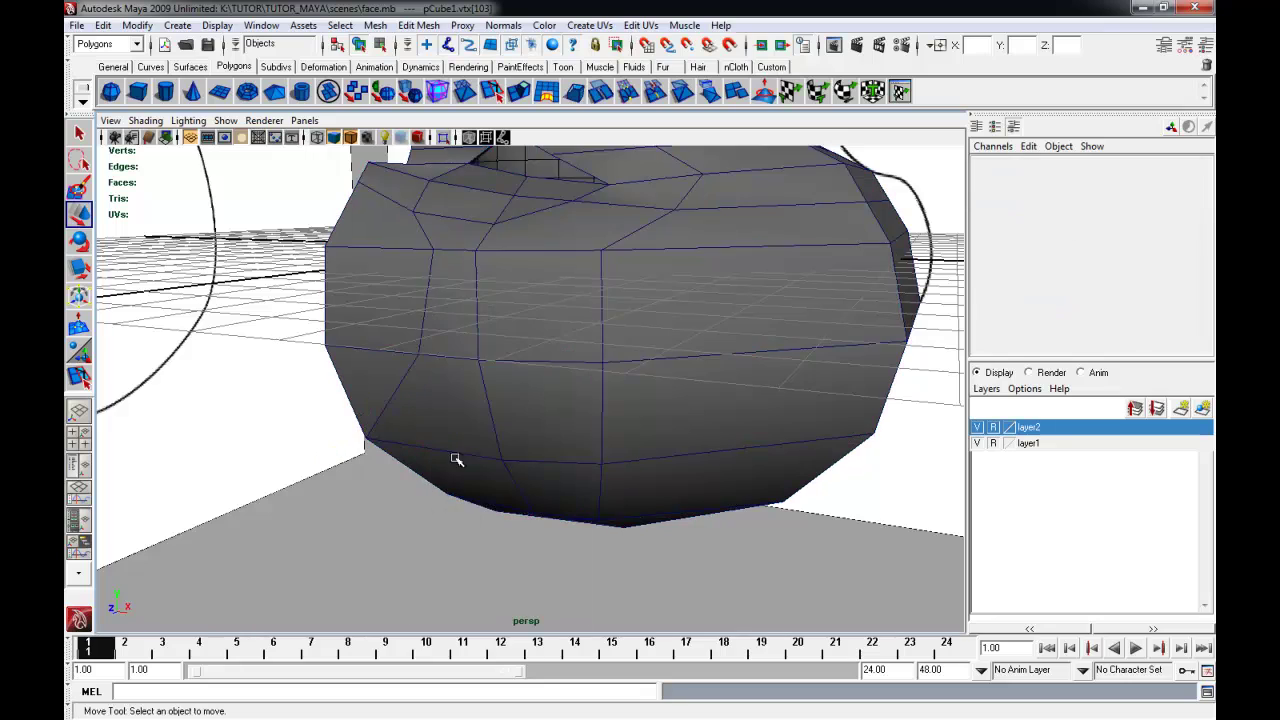
{"action": "left_click", "coordinate": [451, 450]}
{"action": "left_click", "coordinate": [418, 25]}
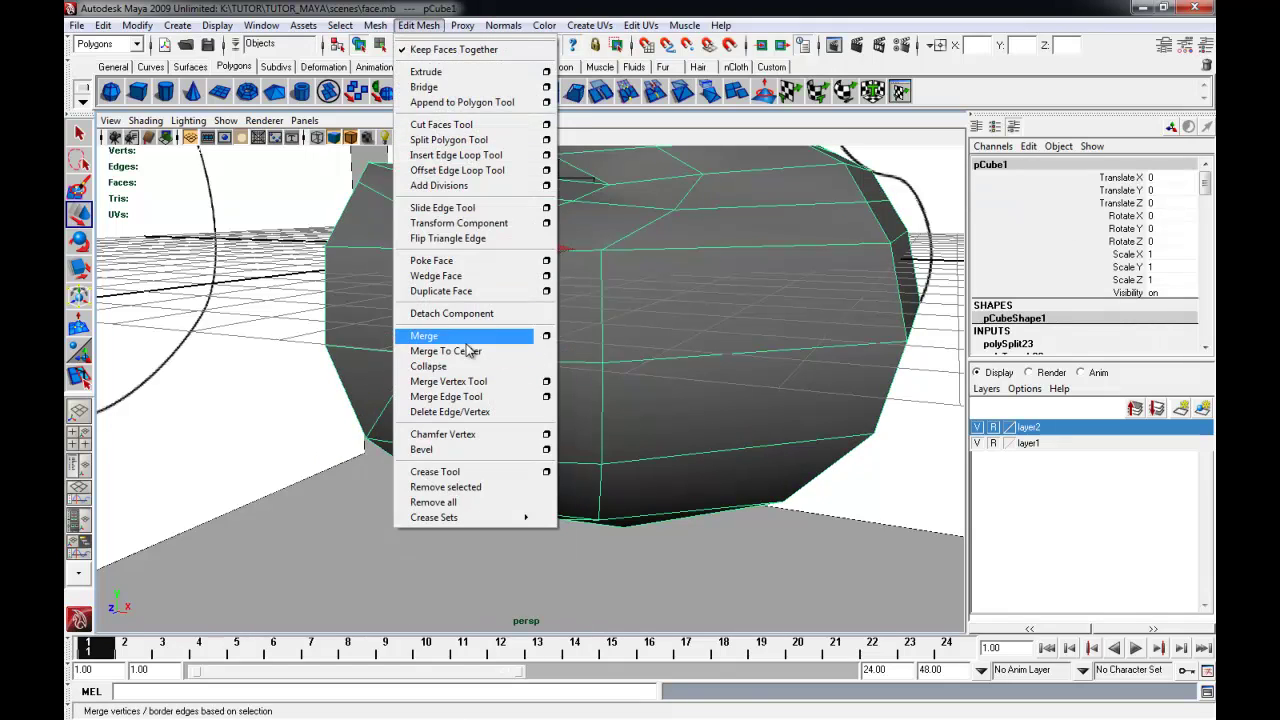
{"action": "left_click", "coordinate": [466, 338]}
{"action": "left_click", "coordinate": [376, 504]}
Insert a horizontal edge loop across the lower forehead just above the eye opening
{"action": "left_click_drag", "start_coordinate": [378, 508], "coordinate": [545, 495], "text": "alt"}
{"action": "middle_click_drag", "start_coordinate": [545, 495], "coordinate": [547, 438], "text": "alt"}
{"action": "left_click_drag", "start_coordinate": [547, 437], "coordinate": [470, 480], "text": "alt"}
{"action": "left_click", "coordinate": [418, 25]}
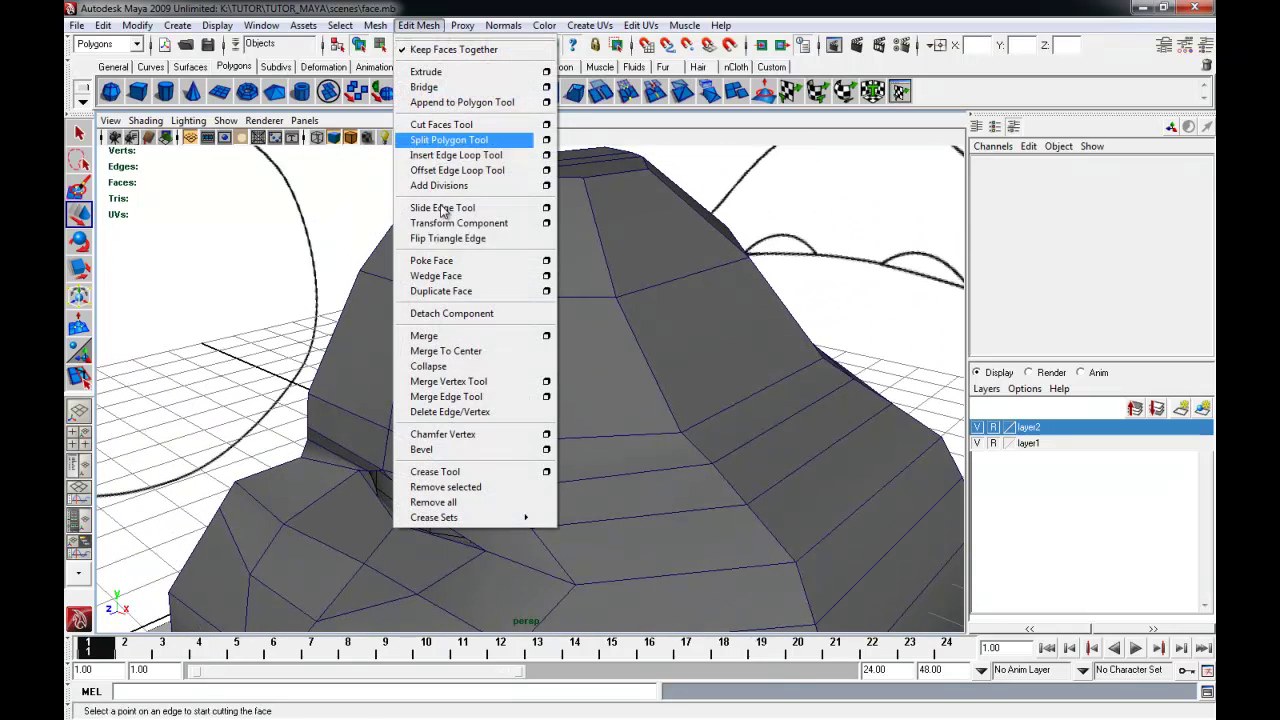
{"action": "left_click", "coordinate": [468, 156]}
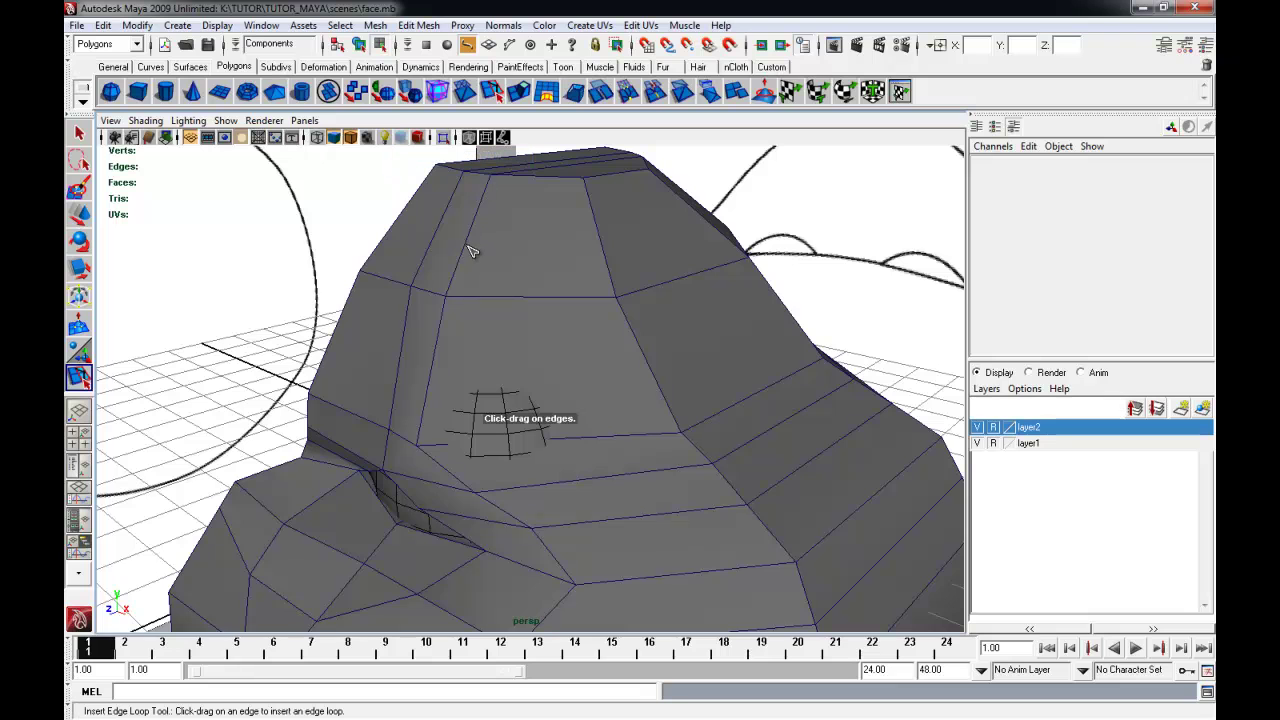
{"action": "left_click_drag", "start_coordinate": [435, 374], "coordinate": [437, 374]}
{"action": "key", "text": "q"}
Adjust the vertices of the new edge loop to follow the curve of the brow and temple
{"action": "left_click_drag", "start_coordinate": [545, 425], "coordinate": [639, 345], "text": "alt"}
{"action": "right_click_drag", "start_coordinate": [639, 339], "coordinate": [639, 378]}
{"action": "left_click_drag", "start_coordinate": [607, 377], "coordinate": [442, 354], "text": "alt"}
{"action": "left_click", "coordinate": [357, 337]}
{"action": "left_click_drag", "start_coordinate": [357, 334], "coordinate": [630, 305], "text": "alt"}
{"action": "key", "text": "w"}
{"action": "left_click", "coordinate": [378, 283]}
{"action": "left_click_drag", "start_coordinate": [716, 288], "coordinate": [688, 326]}
{"action": "right_click_drag", "start_coordinate": [688, 326], "coordinate": [719, 331], "text": "alt"}
{"action": "left_click", "coordinate": [663, 273]}
{"action": "left_click_drag", "start_coordinate": [663, 274], "coordinate": [820, 287], "text": "alt"}
{"action": "left_click", "coordinate": [724, 319]}
Refine the loop vertex directly above the eye opening and check the brow area from several angles
{"action": "left_click_drag", "start_coordinate": [762, 323], "coordinate": [652, 323], "text": "alt"}
{"action": "right_click_drag", "start_coordinate": [490, 306], "coordinate": [468, 305]}
{"action": "left_click", "coordinate": [511, 301]}
{"action": "left_click_drag", "start_coordinate": [511, 301], "coordinate": [584, 302], "text": "alt"}
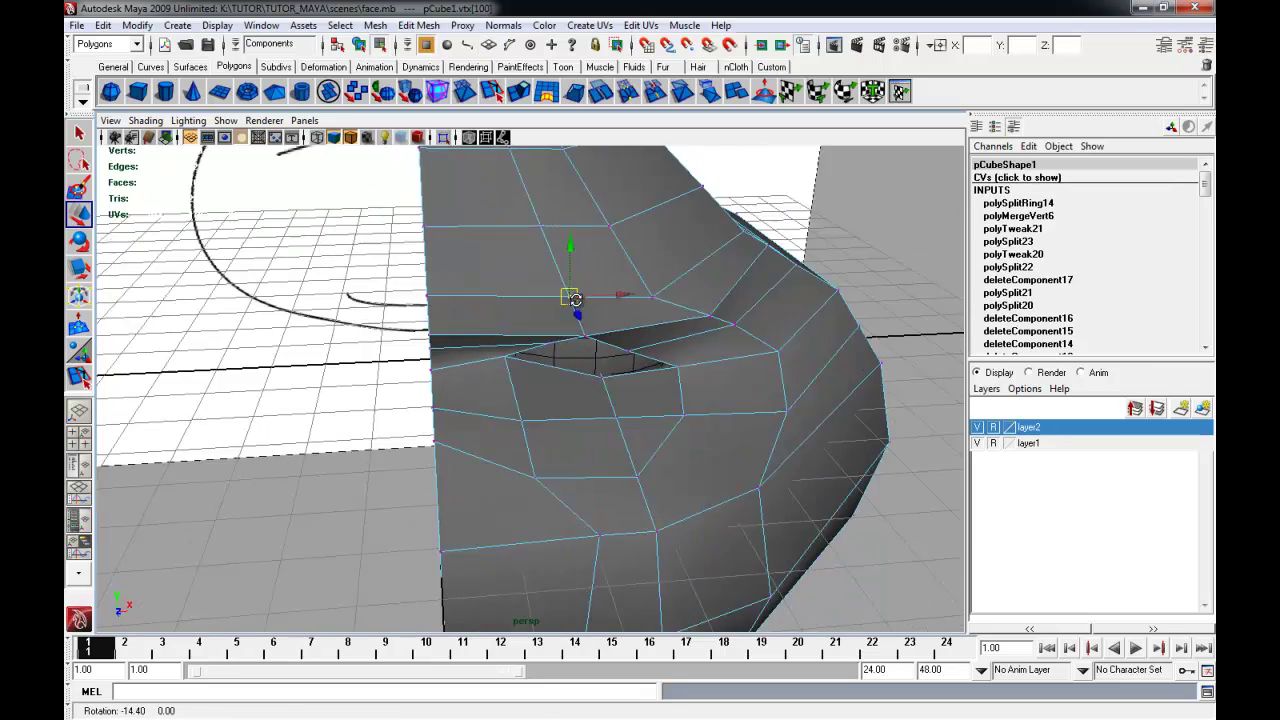
{"action": "right_click_drag", "start_coordinate": [584, 302], "coordinate": [774, 320], "text": "alt"}
{"action": "left_click_drag", "start_coordinate": [774, 320], "coordinate": [640, 390], "text": "alt"}
{"action": "middle_click_drag", "start_coordinate": [640, 390], "coordinate": [578, 466], "text": "alt"}
{"action": "left_click_drag", "start_coordinate": [634, 412], "coordinate": [400, 464]}
{"action": "middle_click_drag", "start_coordinate": [395, 468], "coordinate": [496, 328], "text": "alt"}
{"action": "left_click_drag", "start_coordinate": [496, 328], "coordinate": [465, 276], "text": "alt"}
Extrude the two faces directly above the eye opening outward as a brow ridge and scale them slightly smaller
{"action": "left_click", "coordinate": [515, 262]}
{"action": "right_click_drag", "start_coordinate": [481, 238], "coordinate": [487, 273]}
{"action": "left_click", "coordinate": [322, 264]}
{"action": "left_click", "coordinate": [447, 251], "text": "shift"}
{"action": "left_click_drag", "start_coordinate": [447, 251], "coordinate": [420, 256], "text": "alt"}
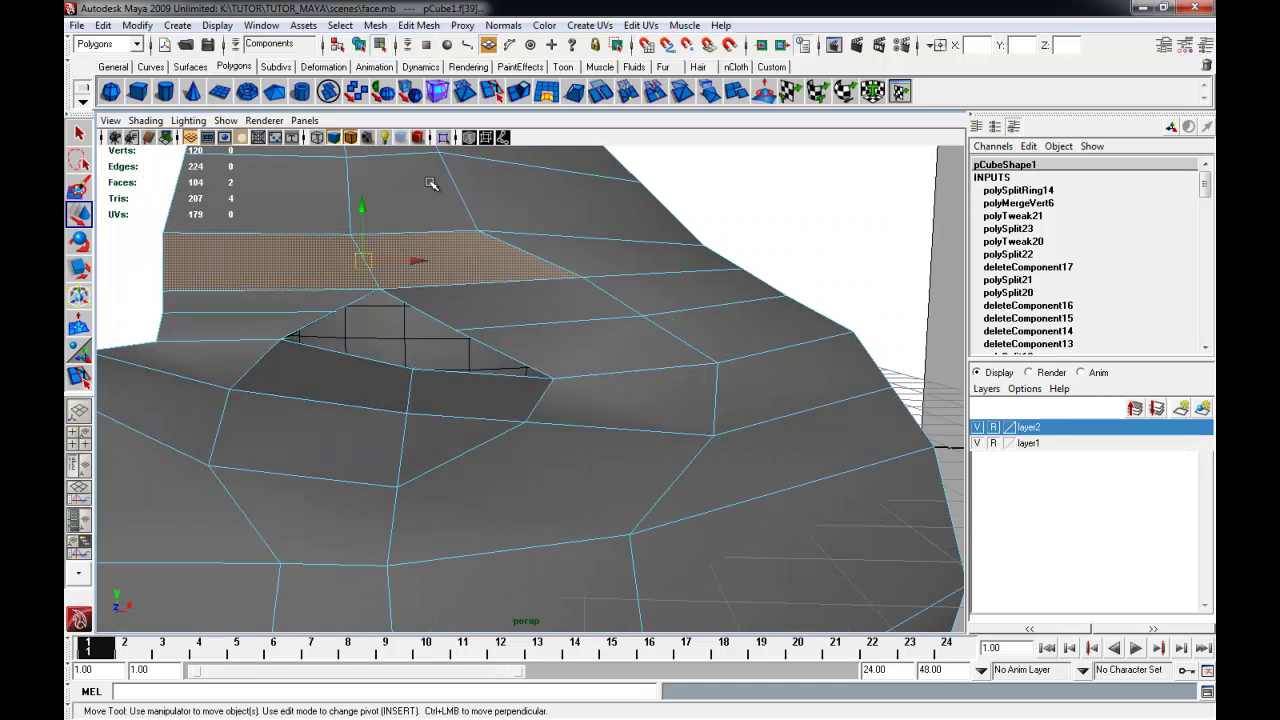
{"action": "left_click", "coordinate": [519, 93]}
{"action": "left_click_drag", "start_coordinate": [337, 194], "coordinate": [200, 300], "text": "alt"}
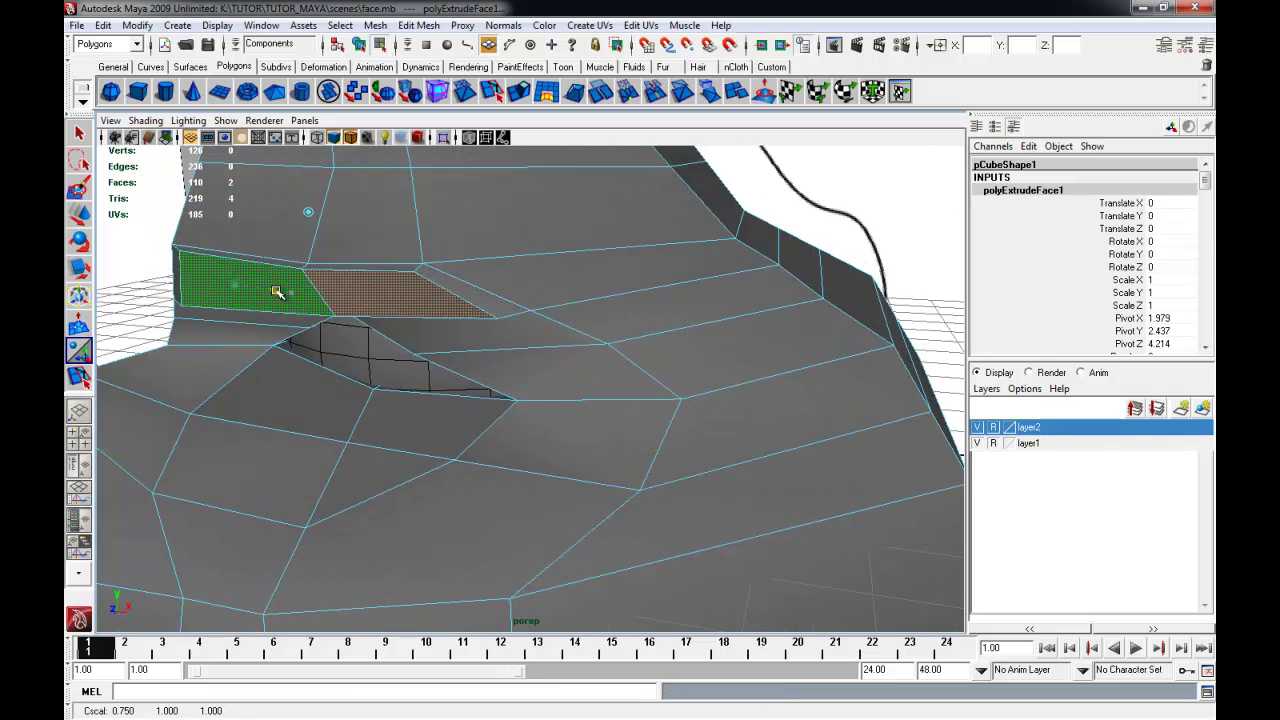
{"action": "left_click_drag", "start_coordinate": [232, 242], "coordinate": [236, 248]}
{"action": "left_click_drag", "start_coordinate": [252, 260], "coordinate": [420, 260], "text": "alt"}
{"action": "left_click_drag", "start_coordinate": [636, 281], "coordinate": [584, 289], "text": "alt"}
{"action": "key", "text": "w"}
Inspect the extruded brow from the front and side, using the smoothed mesh preview and returning to the unsmoothed display
{"action": "right_click_drag", "start_coordinate": [583, 289], "coordinate": [660, 245]}
{"action": "left_click_drag", "start_coordinate": [706, 271], "coordinate": [877, 278], "text": "alt"}
{"action": "left_click_drag", "start_coordinate": [271, 349], "coordinate": [243, 343], "text": "alt"}
{"action": "left_click", "coordinate": [163, 289]}
{"action": "middle_click_drag", "start_coordinate": [155, 337], "coordinate": [270, 386], "text": "alt"}
{"action": "left_click_drag", "start_coordinate": [272, 386], "coordinate": [414, 357], "text": "alt"}
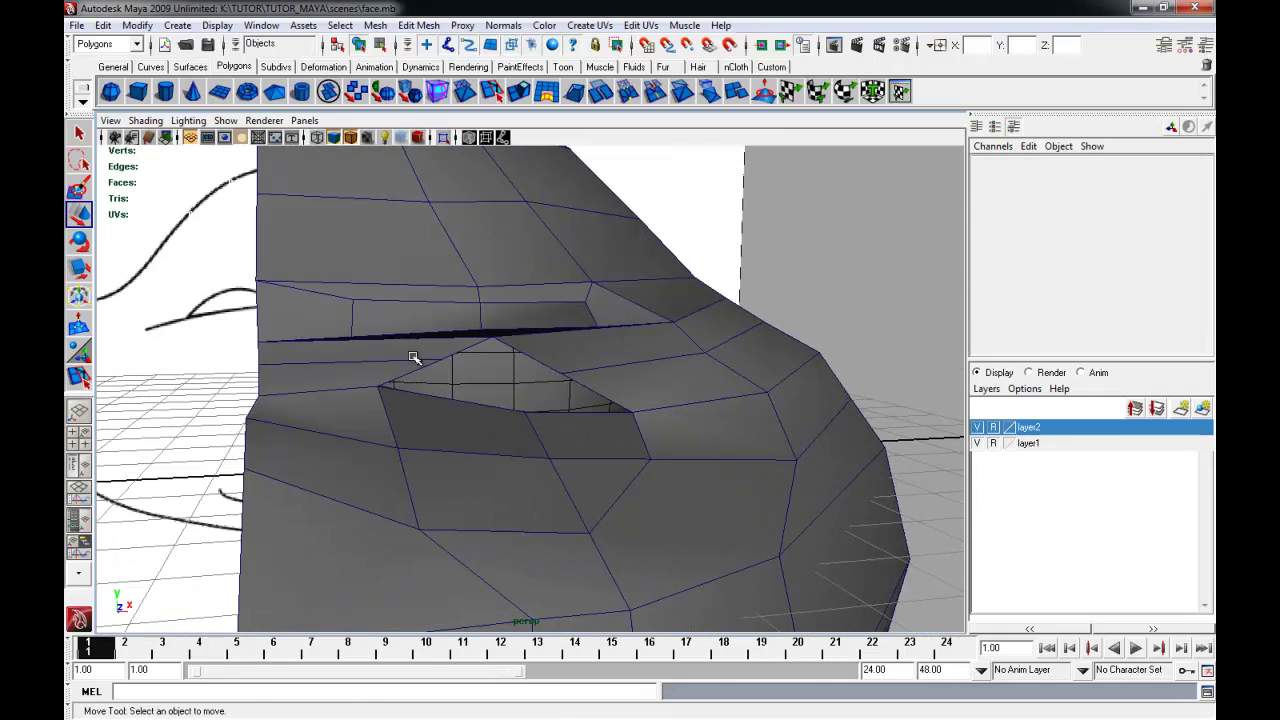
{"action": "left_click", "coordinate": [625, 303]}
{"action": "key", "text": "3"}
{"action": "left_click_drag", "start_coordinate": [614, 353], "coordinate": [420, 348], "text": "alt"}
{"action": "left_click", "coordinate": [276, 306]}
{"action": "left_click_drag", "start_coordinate": [272, 306], "coordinate": [523, 289], "text": "alt"}
{"action": "left_click", "coordinate": [532, 303]}
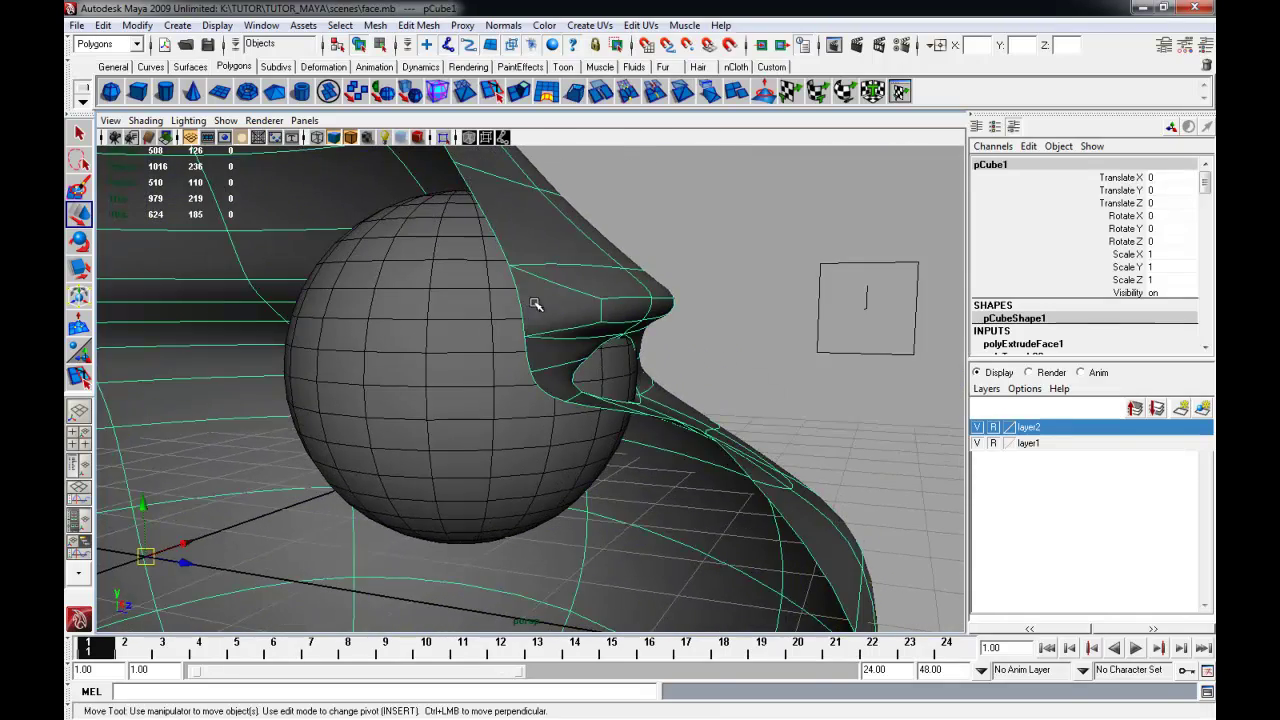
{"action": "key", "text": "1"}
Adjust the outer vertices of the extruded brow vertically to refine its profile above the eye
{"action": "left_click_drag", "start_coordinate": [682, 358], "coordinate": [527, 372], "text": "alt"}
{"action": "right_click_drag", "start_coordinate": [571, 327], "coordinate": [524, 327]}
{"action": "left_click_drag", "start_coordinate": [526, 332], "coordinate": [391, 338], "text": "alt"}
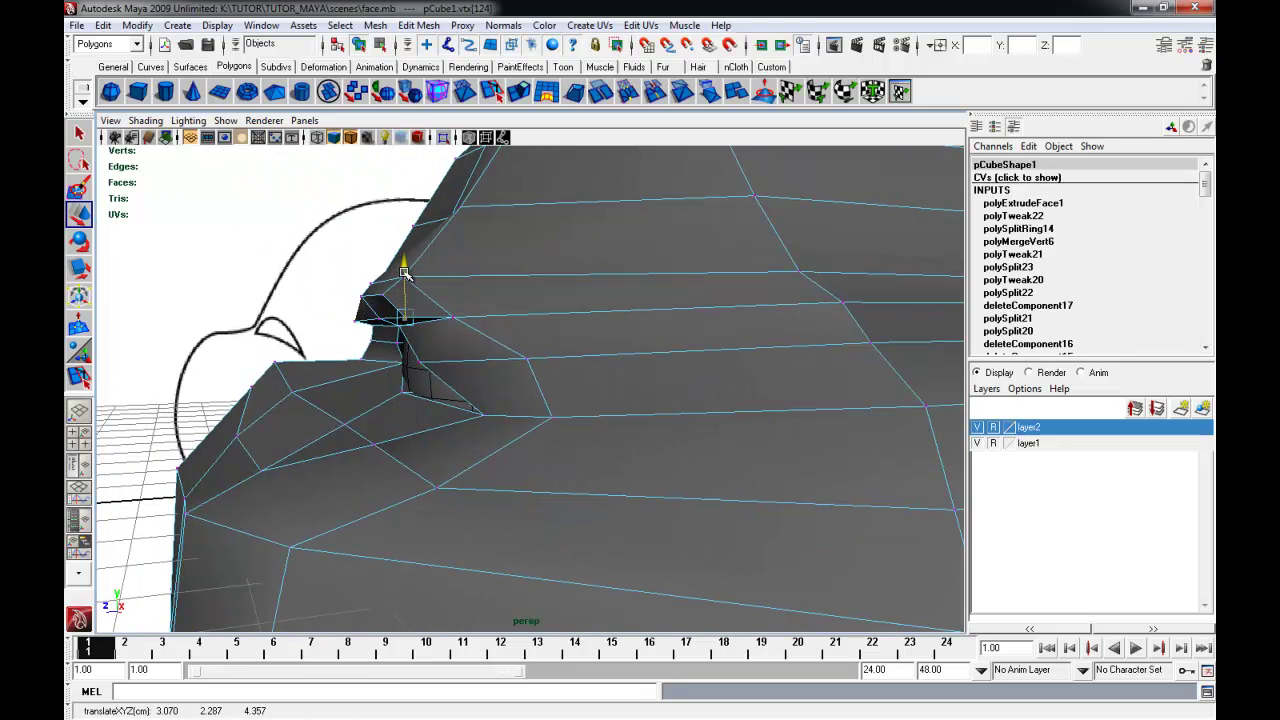
{"action": "left_click_drag", "start_coordinate": [409, 268], "coordinate": [443, 331], "text": "alt"}
{"action": "right_click_drag", "start_coordinate": [443, 331], "coordinate": [388, 420], "text": "alt"}
{"action": "left_click_drag", "start_coordinate": [388, 420], "coordinate": [400, 435], "text": "alt"}
{"action": "middle_click_drag", "start_coordinate": [480, 434], "coordinate": [437, 458], "text": "alt"}
Split the face below the outer eye corner with an edge from the outer loop vertex to the vertex beneath the eye
{"action": "left_click_drag", "start_coordinate": [437, 458], "coordinate": [490, 450], "text": "alt"}
{"action": "right_click_drag", "start_coordinate": [490, 450], "coordinate": [612, 438], "text": "alt"}
{"action": "left_click_drag", "start_coordinate": [612, 438], "coordinate": [604, 394], "text": "alt"}
{"action": "middle_click_drag", "start_coordinate": [595, 379], "coordinate": [551, 380], "text": "alt"}
{"action": "left_click_drag", "start_coordinate": [564, 394], "coordinate": [577, 408], "text": "alt"}
{"action": "middle_click_drag", "start_coordinate": [577, 408], "coordinate": [573, 375], "text": "alt"}
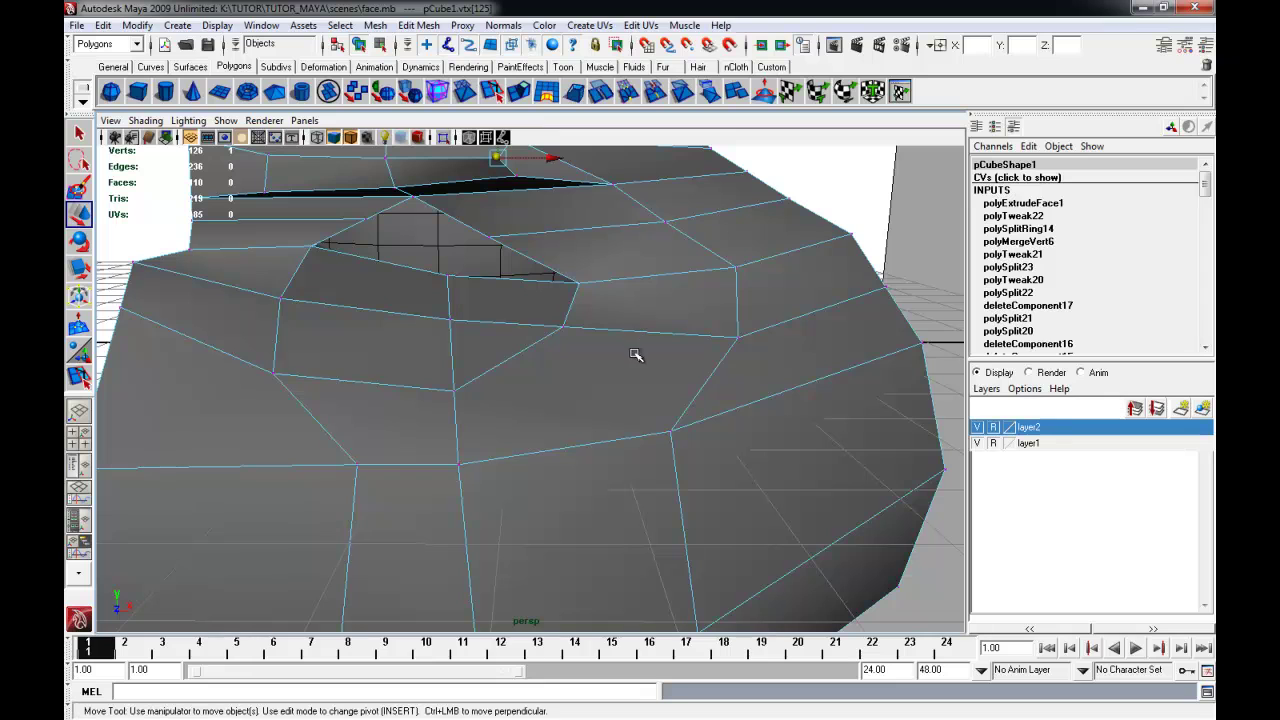
{"action": "left_click", "coordinate": [418, 25]}
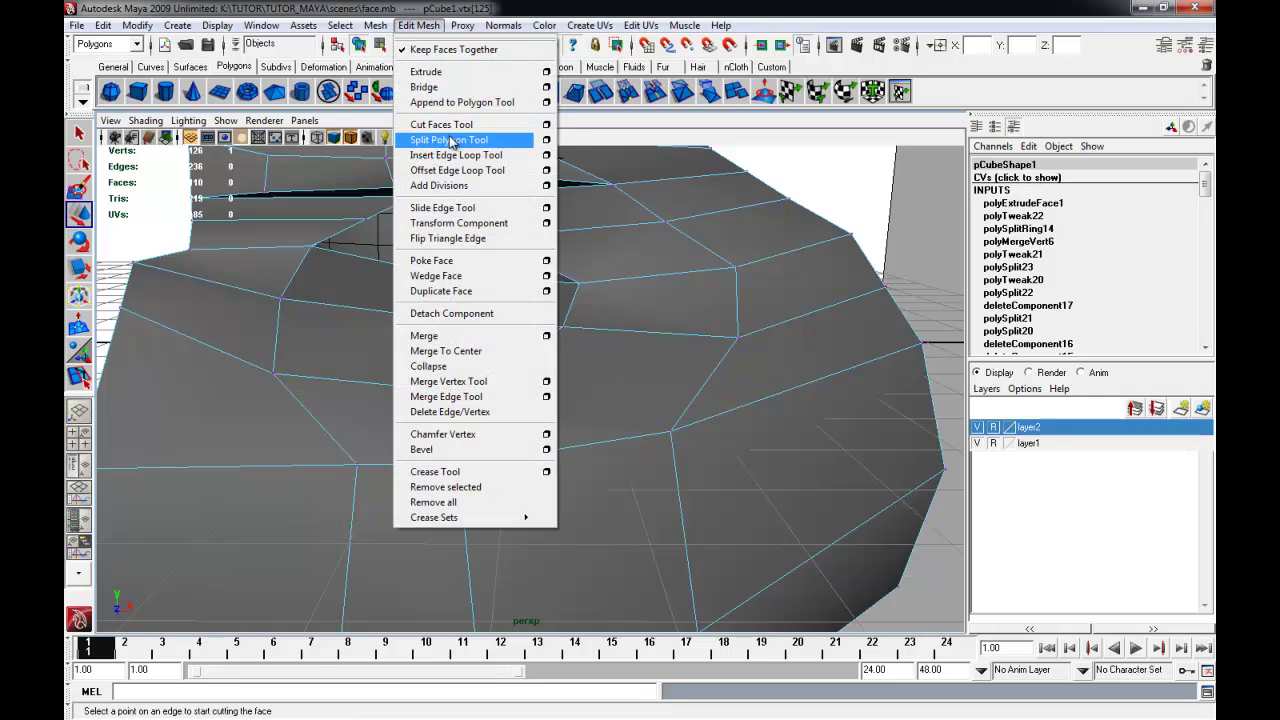
{"action": "left_click", "coordinate": [456, 137]}
{"action": "left_click_drag", "start_coordinate": [466, 472], "coordinate": [430, 486]}
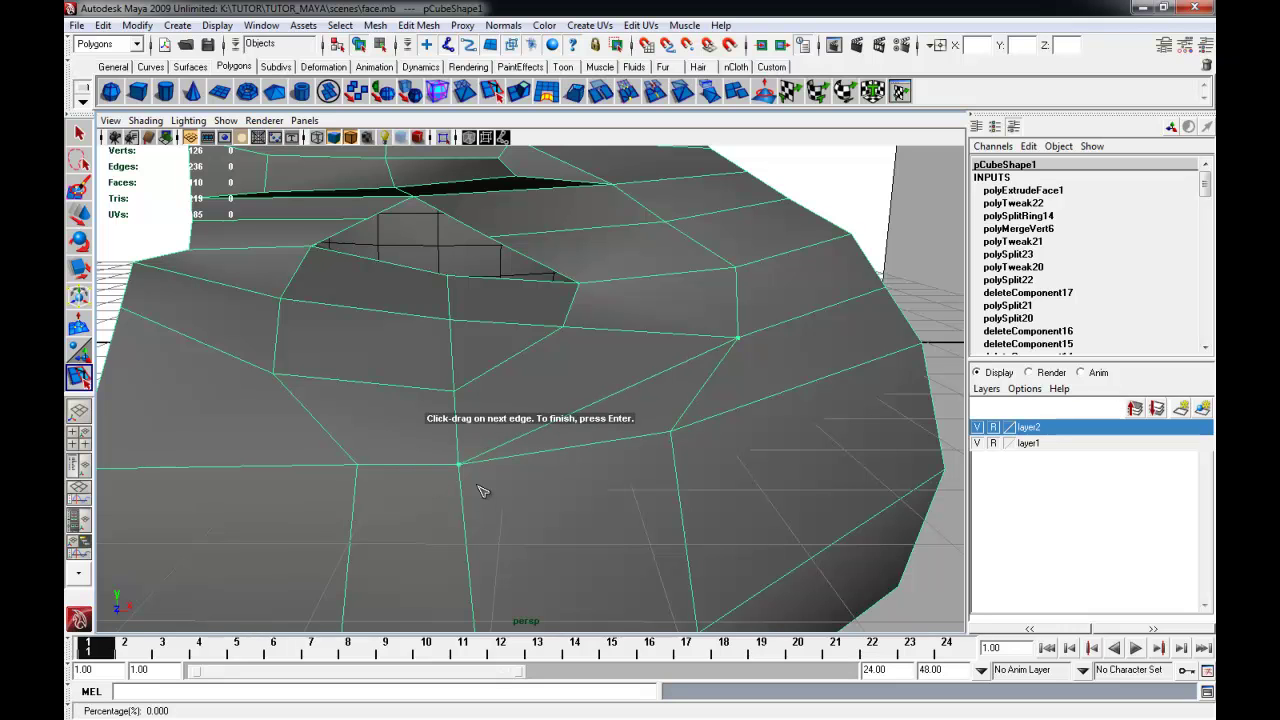
{"action": "key", "text": "w"}
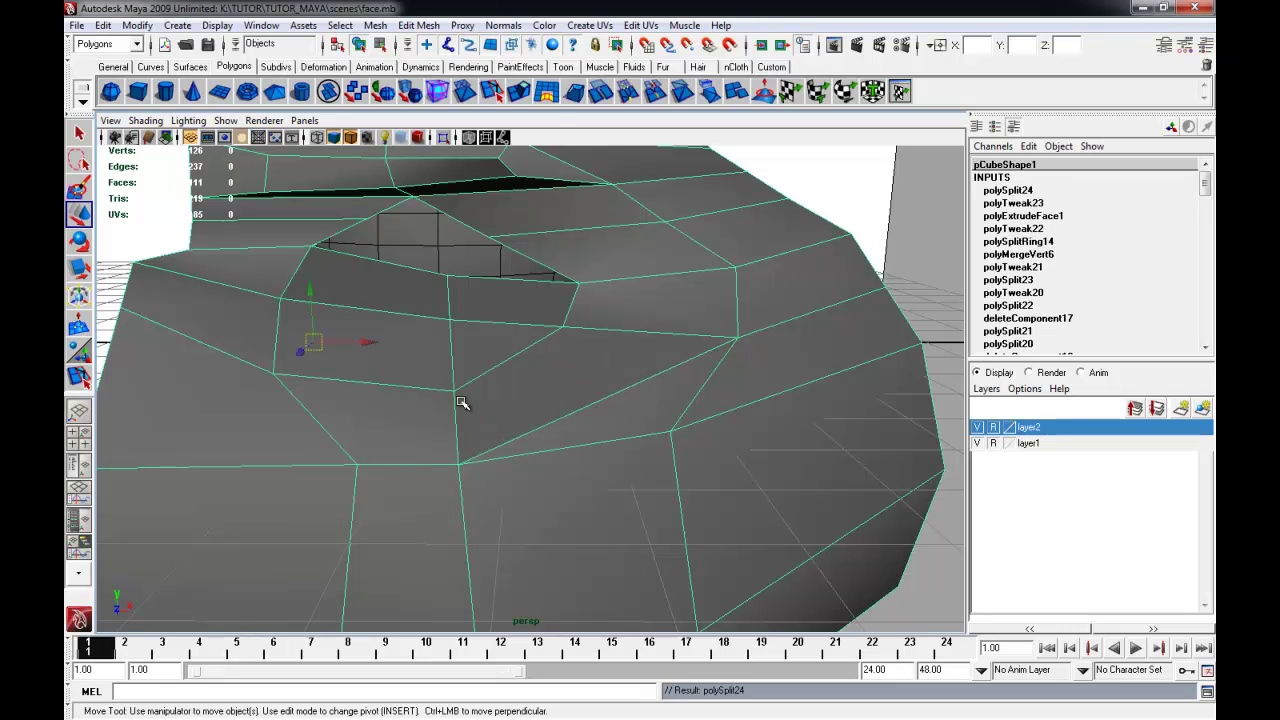
Split the face below the inner eye with an edge joining the lower loop vertex to the inner loop vertex
{"action": "left_click", "coordinate": [418, 25]}
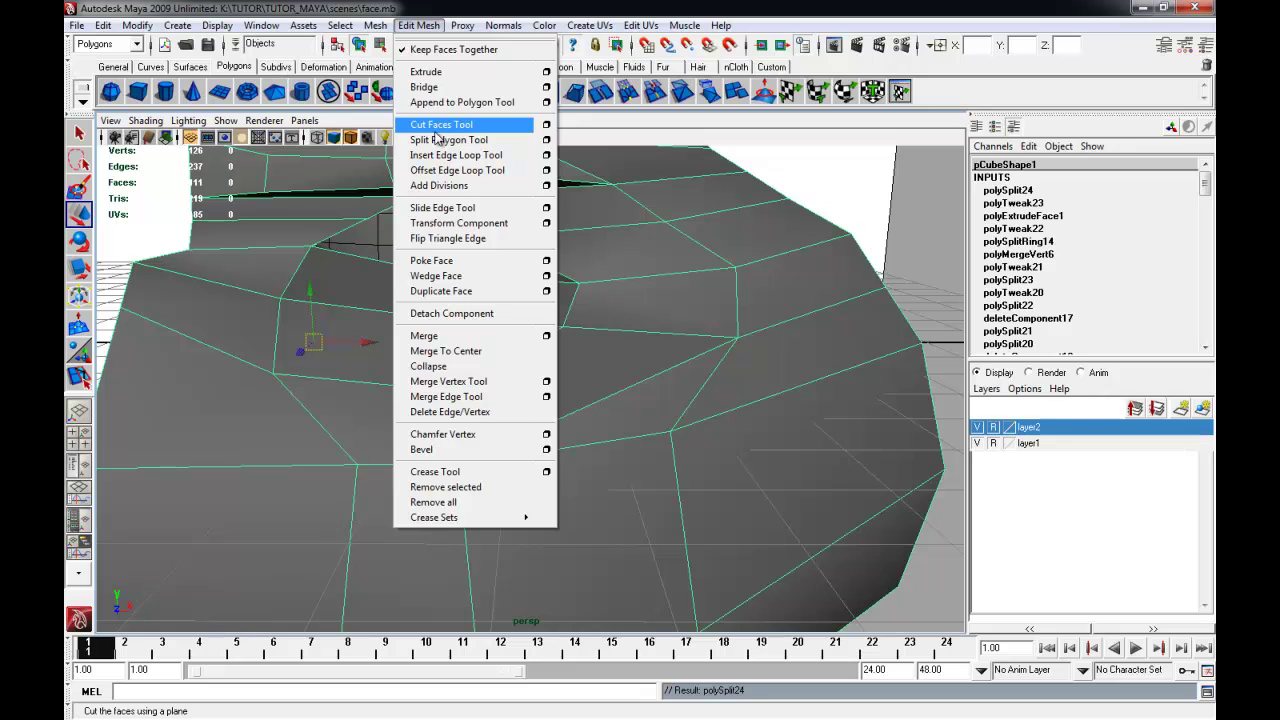
{"action": "left_click", "coordinate": [440, 141]}
{"action": "middle_click_drag", "start_coordinate": [437, 366], "coordinate": [448, 352], "text": "alt"}
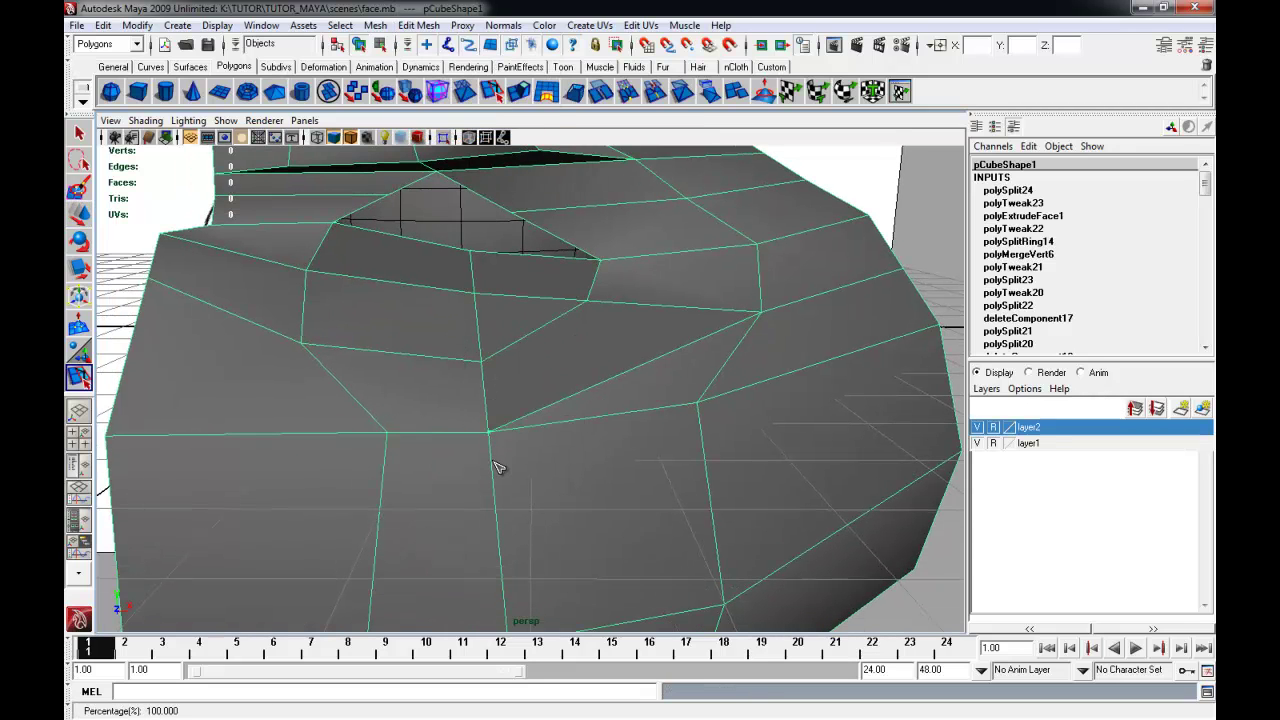
{"action": "key", "text": "w"}
Slide the cheek vertex below the inner eye along its horizontal edge toward the centre line
{"action": "right_click_drag", "start_coordinate": [390, 376], "coordinate": [337, 380]}
{"action": "left_click", "coordinate": [386, 432]}
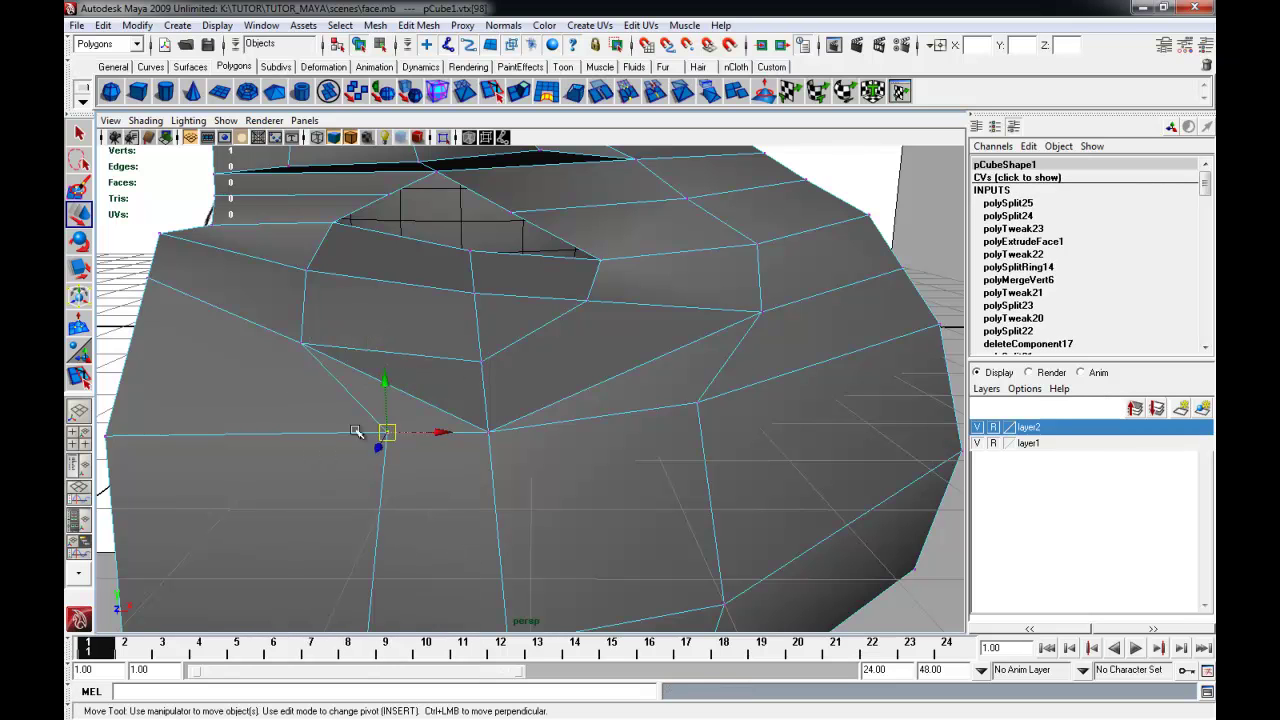
{"action": "key", "text": "c"}
{"action": "middle_click_drag", "start_coordinate": [342, 433], "coordinate": [342, 433]}
{"action": "left_click_drag", "start_coordinate": [385, 422], "coordinate": [321, 422], "text": "alt"}
{"action": "middle_click_drag", "start_coordinate": [321, 422], "coordinate": [323, 440], "text": "alt"}
{"action": "left_click_drag", "start_coordinate": [323, 440], "coordinate": [490, 404], "text": "alt"}
{"action": "middle_click_drag", "start_coordinate": [490, 404], "coordinate": [436, 408], "text": "alt"}
Delete the two old loop edges beneath the eye and the leftover vertex between them
{"action": "right_click_drag", "start_coordinate": [436, 409], "coordinate": [508, 334]}
{"action": "key", "text": "Delete"}
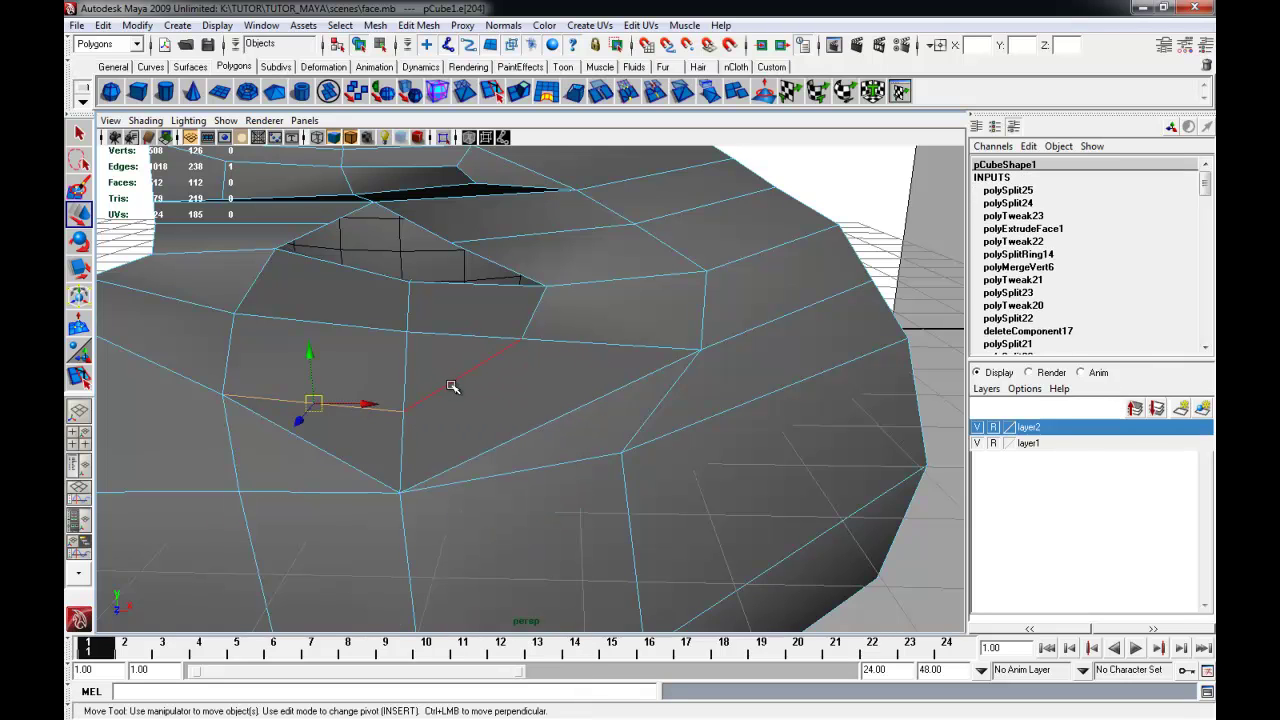
{"action": "right_click_drag", "start_coordinate": [452, 392], "coordinate": [410, 395]}
{"action": "left_click", "coordinate": [405, 410]}
{"action": "key", "text": "Delete"}
Delete the short edge below the outer eye corner and the leftover vertex at its lower end
{"action": "left_click_drag", "start_coordinate": [507, 395], "coordinate": [538, 384], "text": "alt"}
{"action": "right_click_drag", "start_coordinate": [576, 312], "coordinate": [572, 285]}
{"action": "left_click", "coordinate": [562, 306]}
{"action": "key", "text": "Delete"}
{"action": "right_click_drag", "start_coordinate": [585, 330], "coordinate": [565, 315]}
{"action": "left_click", "coordinate": [564, 332]}
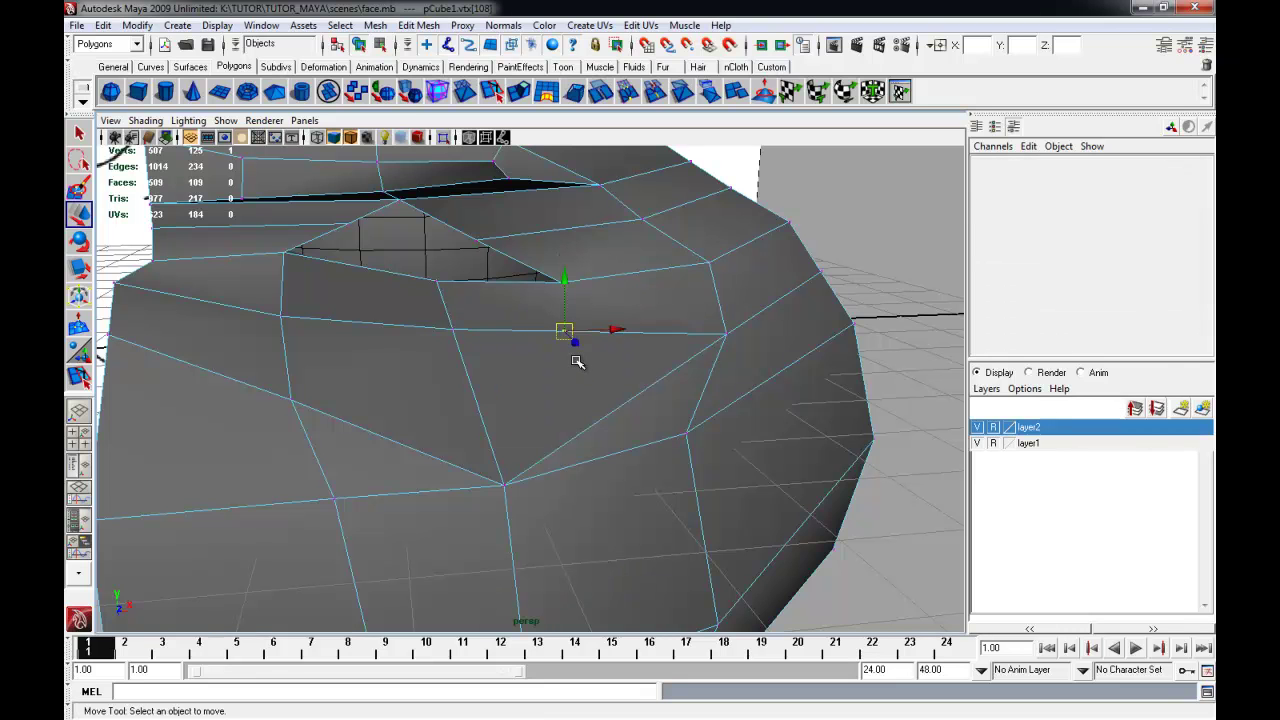
{"action": "left_click_drag", "start_coordinate": [582, 370], "coordinate": [382, 393], "text": "alt"}
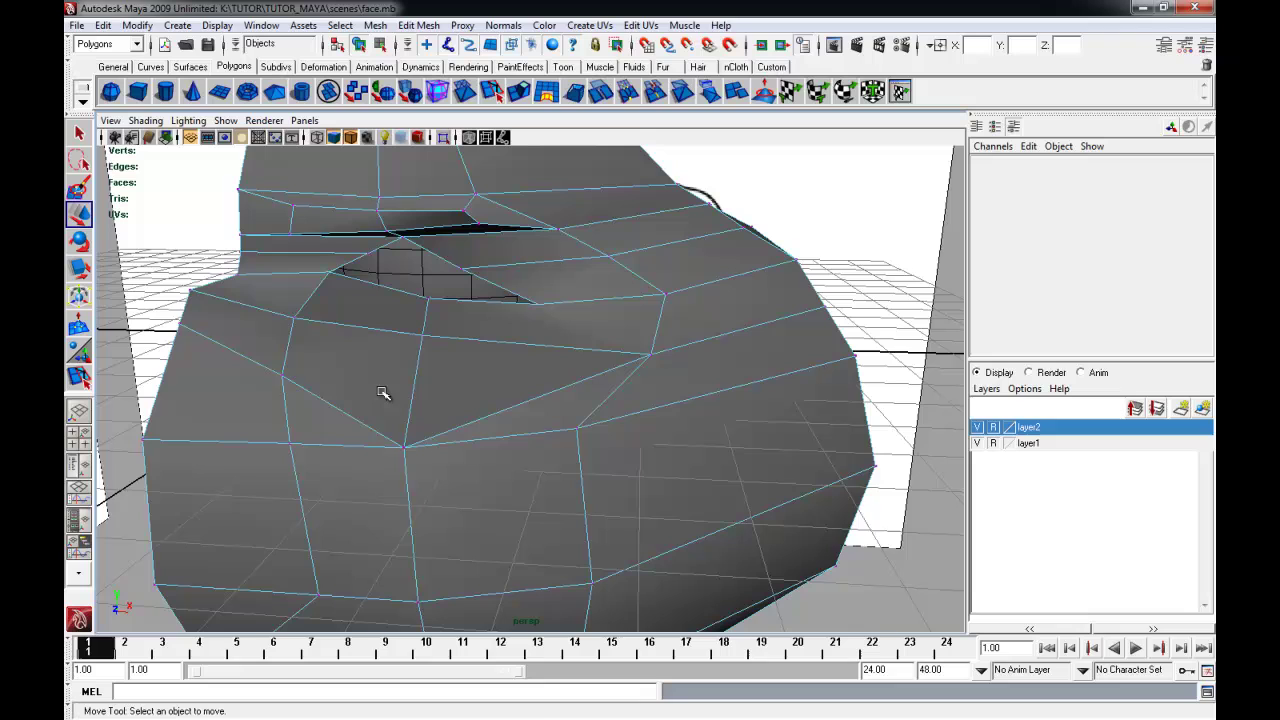
Snap the inner loop vertex and its centre-line neighbour down onto the matching vertices of the next row
{"action": "left_click", "coordinate": [284, 375]}
{"action": "middle_click_drag", "start_coordinate": [291, 427], "coordinate": [297, 460]}
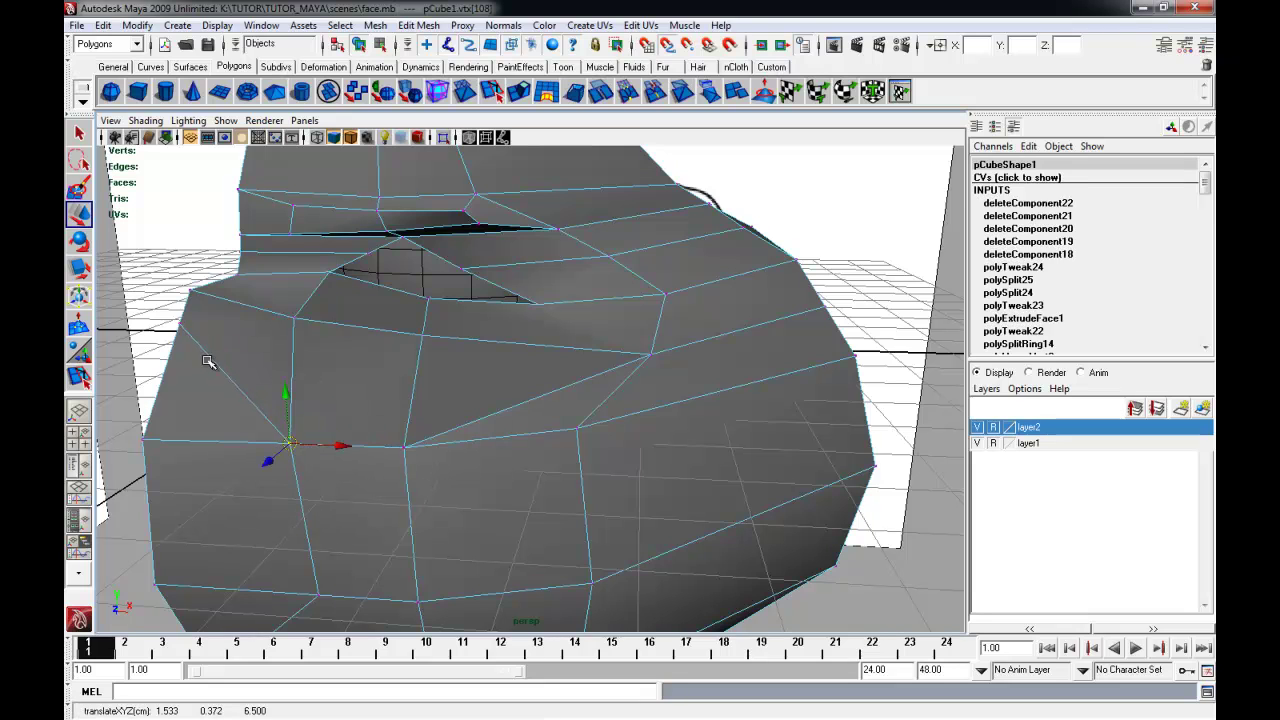
{"action": "left_click", "coordinate": [142, 438]}
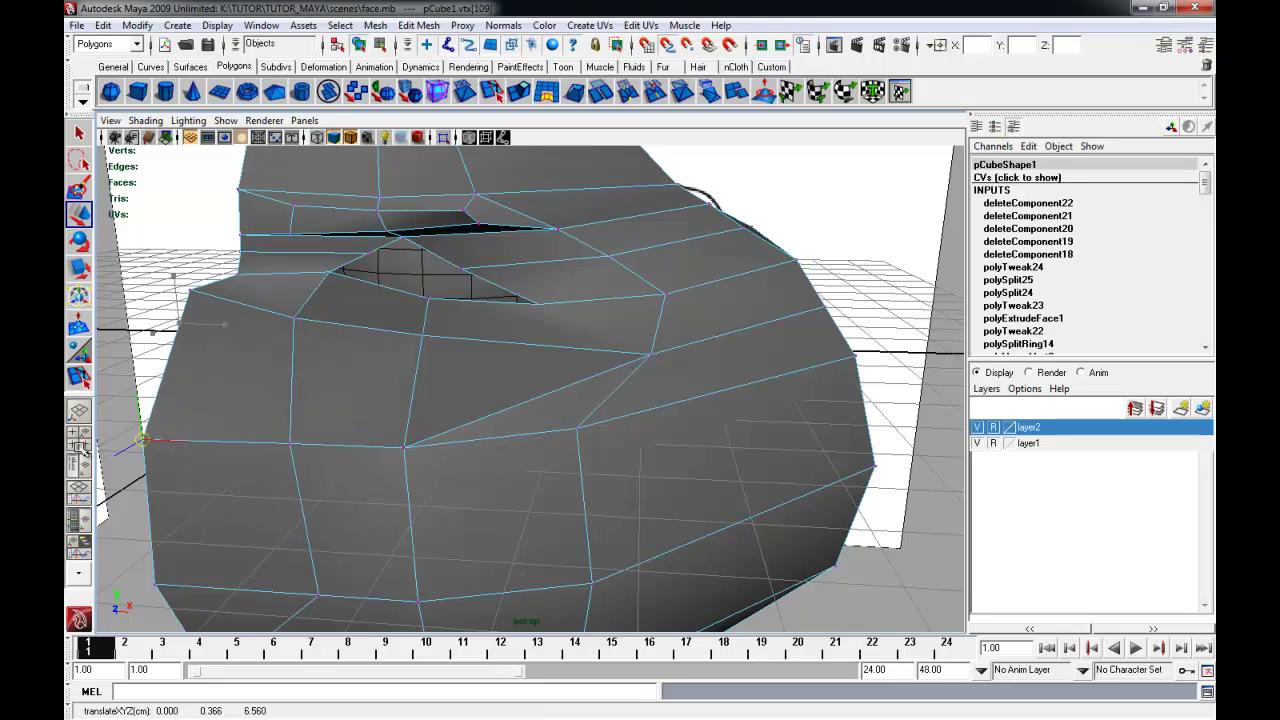
{"action": "left_click_drag", "start_coordinate": [460, 427], "coordinate": [463, 414], "text": "alt"}
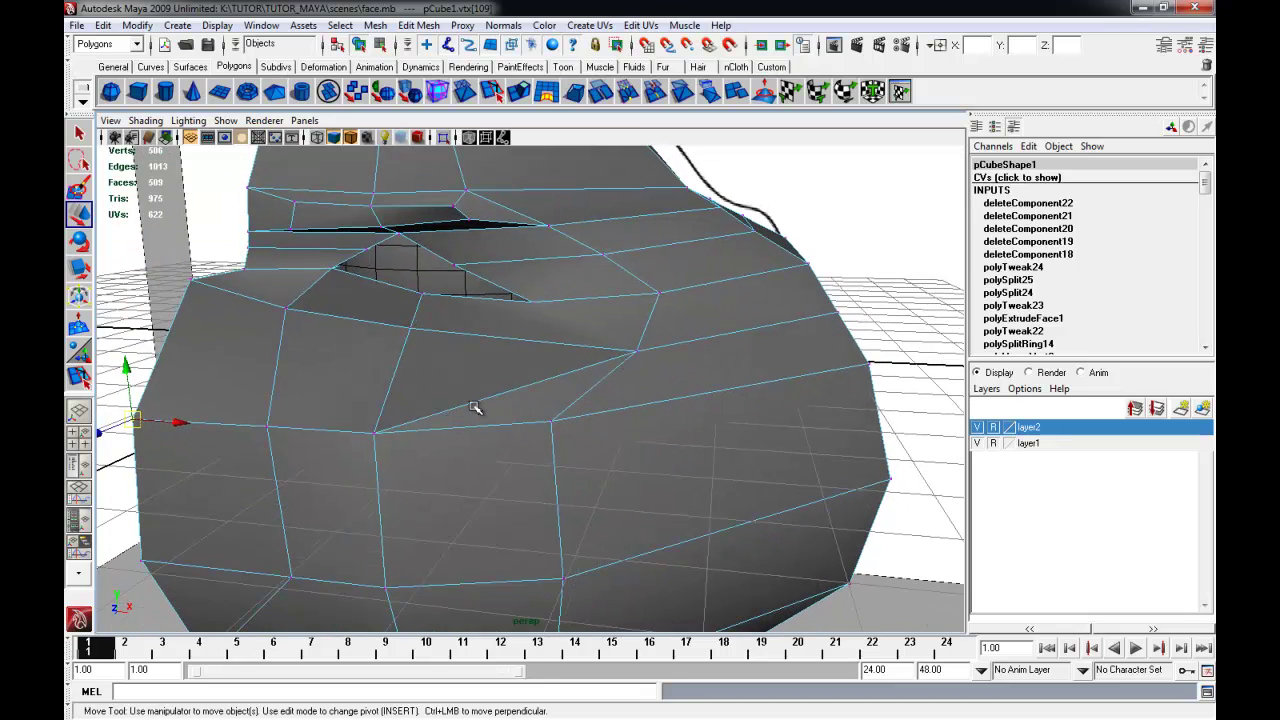
Delete the diagonal edge running from the outer loop vertex to the vertex below the eye
{"action": "mouse_move", "coordinate": [604, 392]}
{"action": "left_mouse_down", "text": "alt"}
{"action": "mouse_move", "coordinate": [529, 406]}
{"action": "mouse_move", "coordinate": [600, 400]}
{"action": "left_mouse_up", "text": "alt"}
{"action": "right_click", "coordinate": [596, 378]}
{"action": "right_click_drag", "start_coordinate": [596, 362], "coordinate": [595, 360]}
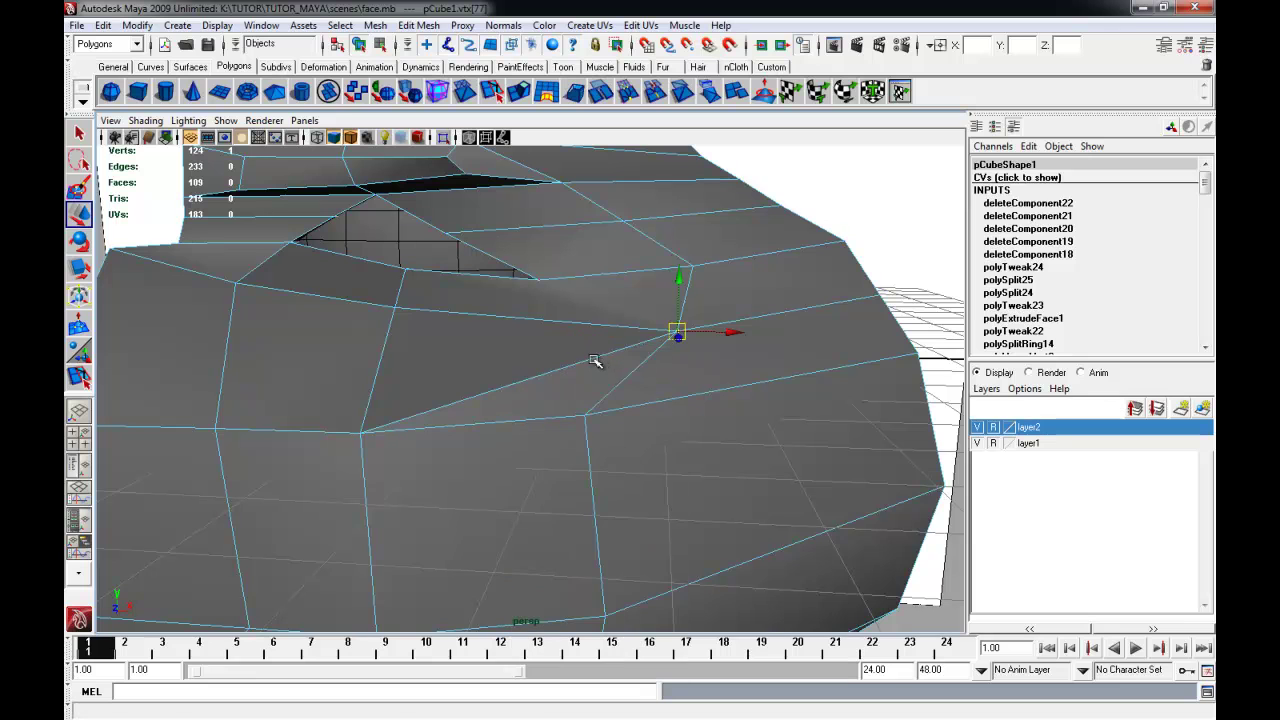
{"action": "left_click", "coordinate": [596, 360]}
{"action": "left_click", "coordinate": [573, 372]}
{"action": "left_click_drag", "start_coordinate": [547, 401], "coordinate": [520, 323], "text": "alt"}
Merge the overlapping vertices of the whole head mesh
{"action": "right_click_drag", "start_coordinate": [513, 326], "coordinate": [535, 306]}
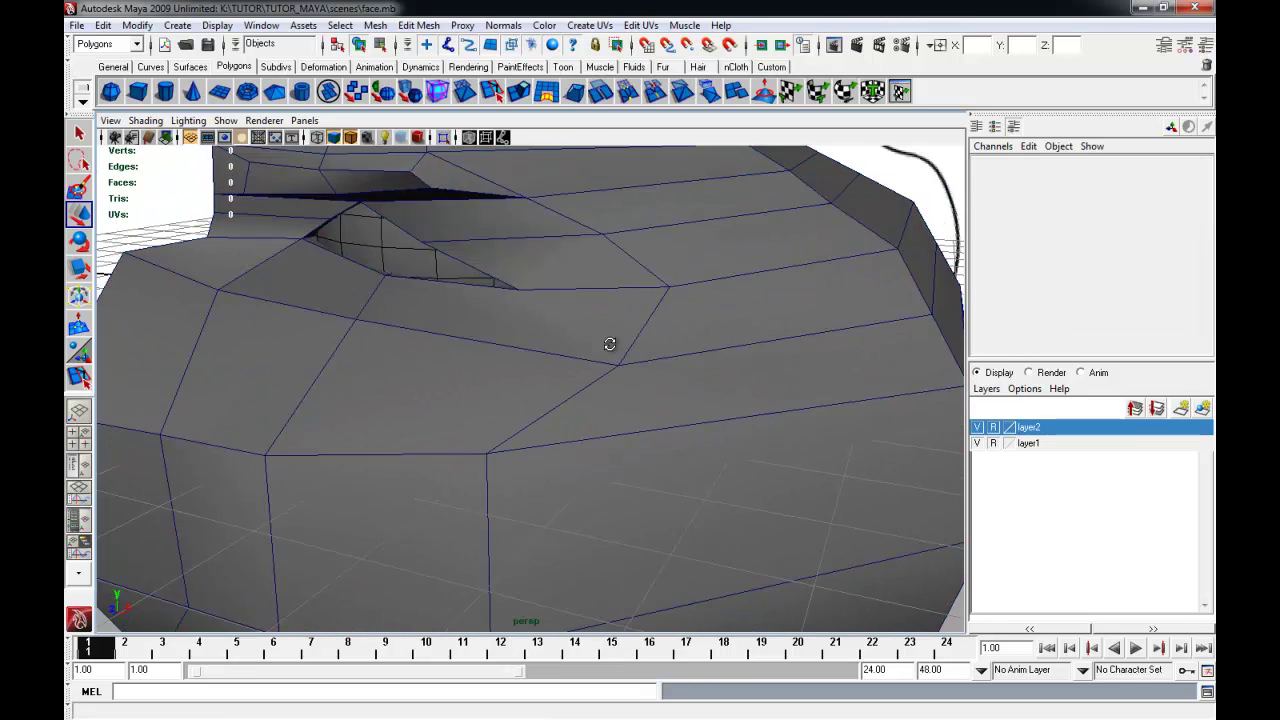
{"action": "left_click", "coordinate": [418, 25]}
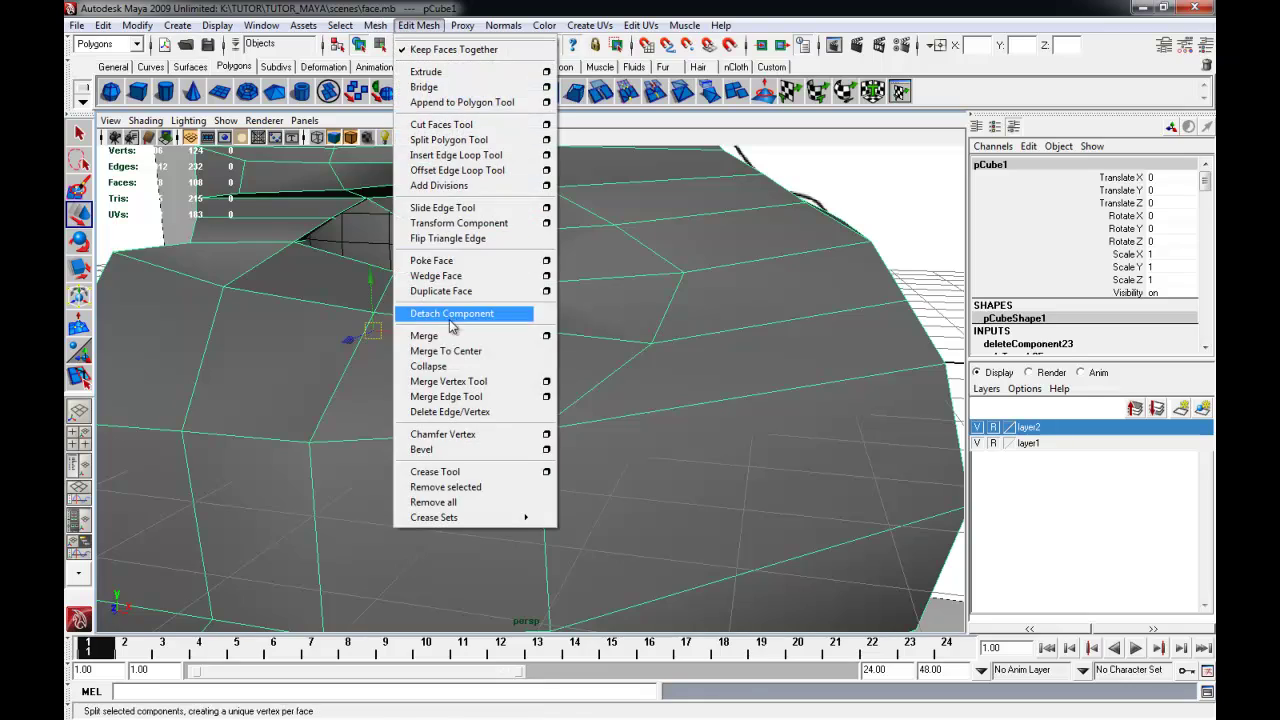
{"action": "left_click", "coordinate": [449, 336]}
{"action": "left_click_drag", "start_coordinate": [449, 337], "coordinate": [434, 377], "text": "alt"}
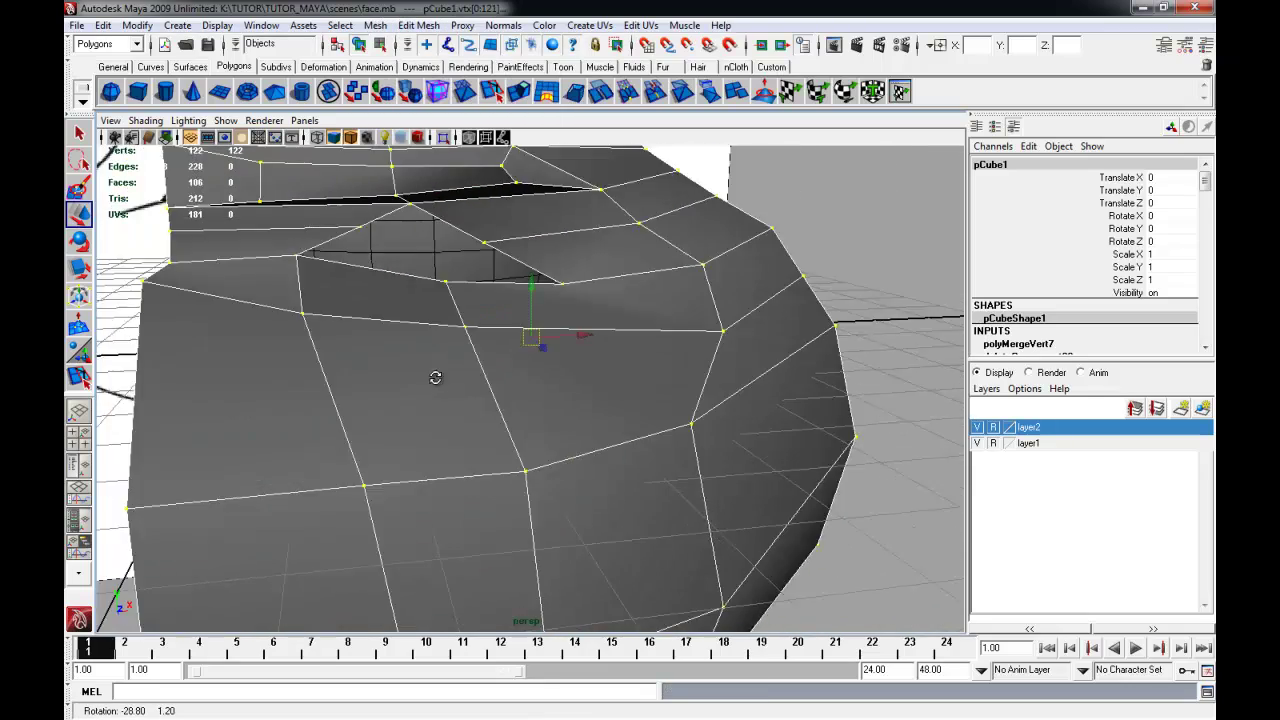
Inspect the lower face and chin from several angles, comparing the smoothed preview with the unsmoothed mesh
{"action": "right_click_drag", "start_coordinate": [434, 377], "coordinate": [209, 383], "text": "alt"}
{"action": "left_click_drag", "start_coordinate": [497, 389], "coordinate": [395, 405], "text": "alt"}
{"action": "left_click", "coordinate": [217, 549]}
{"action": "left_click_drag", "start_coordinate": [218, 550], "coordinate": [389, 423], "text": "alt"}
{"action": "right_click", "coordinate": [388, 413]}
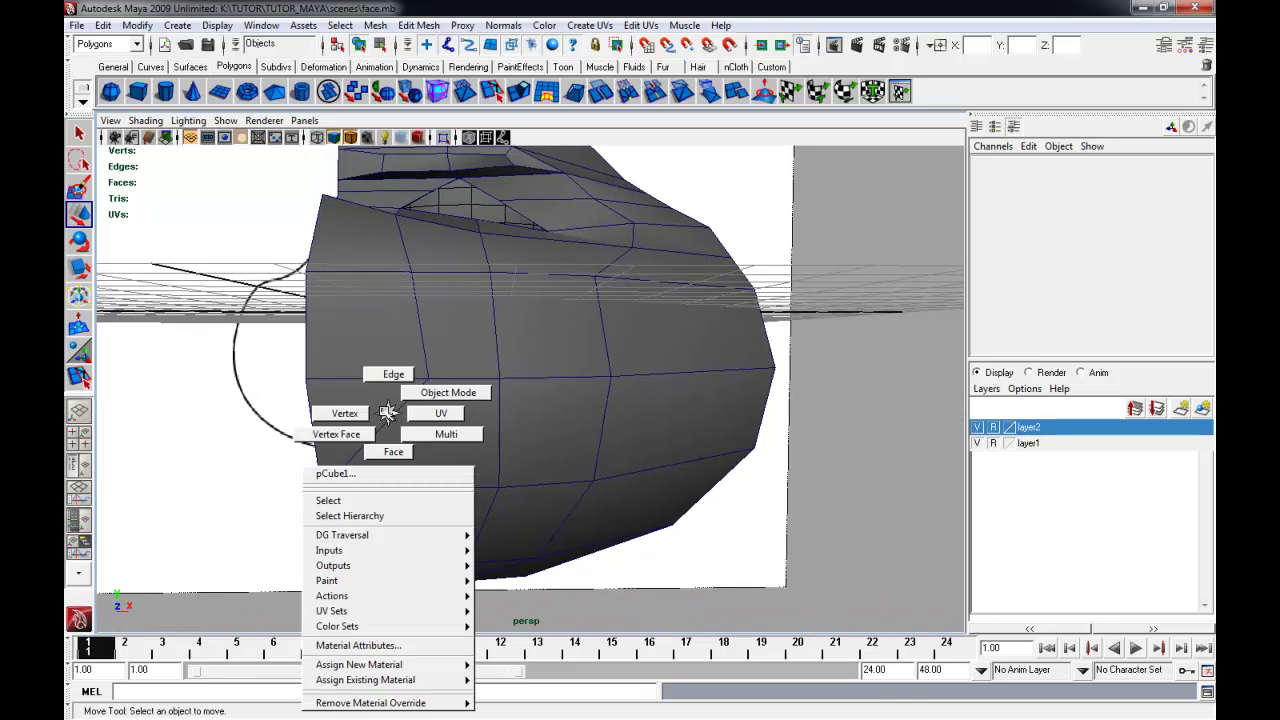
{"action": "left_click", "coordinate": [378, 426]}
{"action": "left_click_drag", "start_coordinate": [232, 570], "coordinate": [349, 423], "text": "alt"}
{"action": "left_click", "coordinate": [385, 397]}
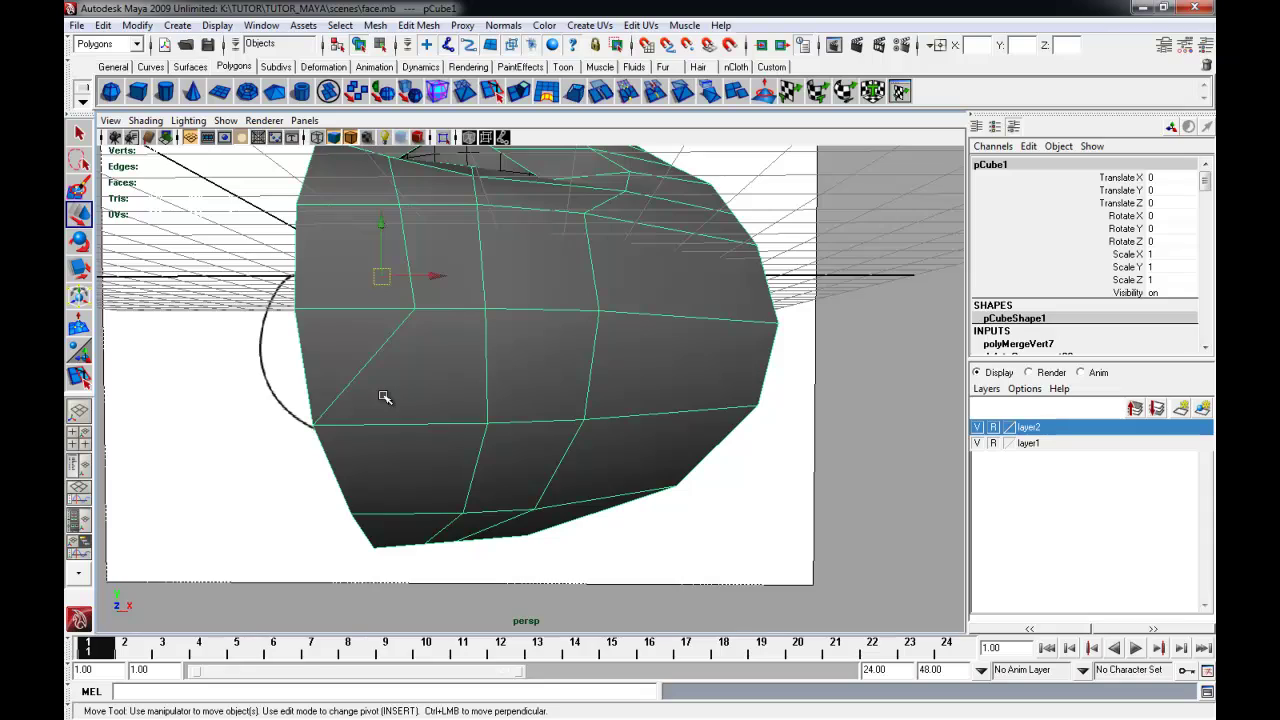
{"action": "left_click_drag", "start_coordinate": [517, 312], "coordinate": [449, 400], "text": "alt"}
{"action": "key", "text": "3"}
{"action": "key", "text": "1"}
{"action": "left_click_drag", "start_coordinate": [562, 408], "coordinate": [530, 372], "text": "alt"}
{"action": "key", "text": "3"}
{"action": "key", "text": "1"}
Delete the diagonal edge beside the centre line on the lower front of the face
{"action": "right_click_drag", "start_coordinate": [530, 372], "coordinate": [580, 373], "text": "alt"}
{"action": "middle_click_drag", "start_coordinate": [519, 338], "coordinate": [534, 362], "text": "alt"}
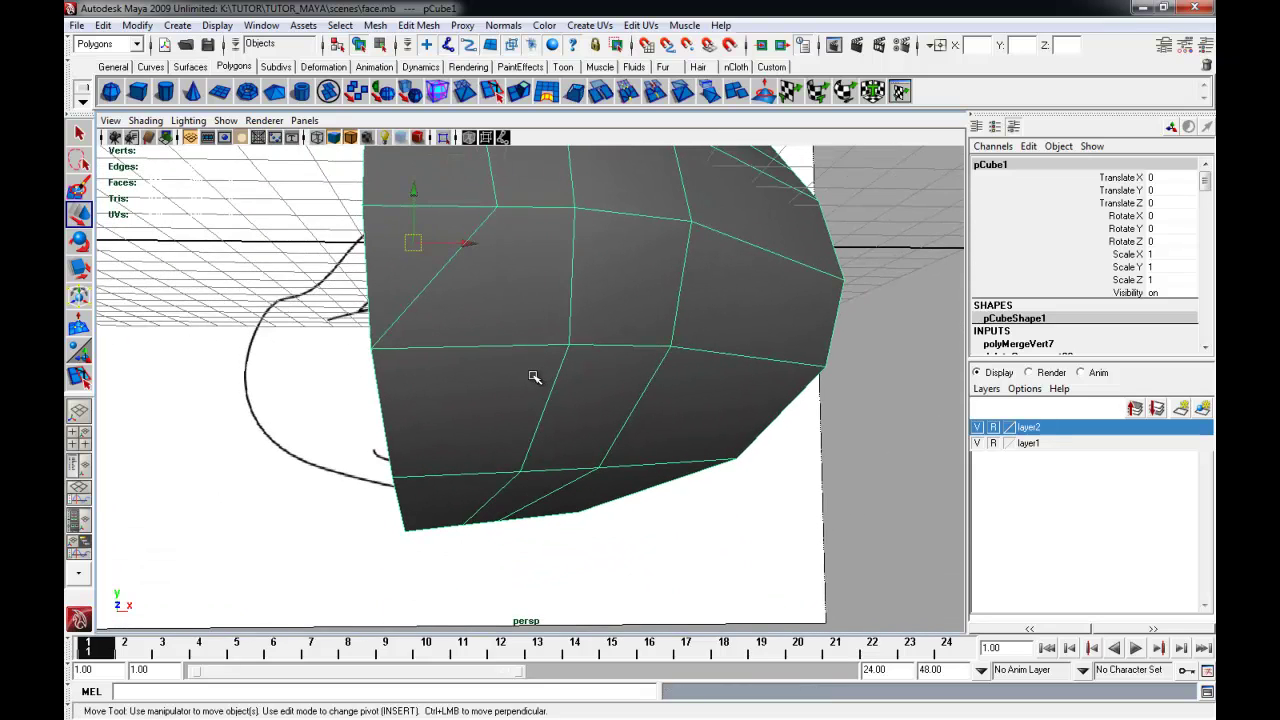
{"action": "left_click_drag", "start_coordinate": [535, 377], "coordinate": [486, 271], "text": "alt"}
{"action": "right_click_drag", "start_coordinate": [486, 269], "coordinate": [477, 225]}
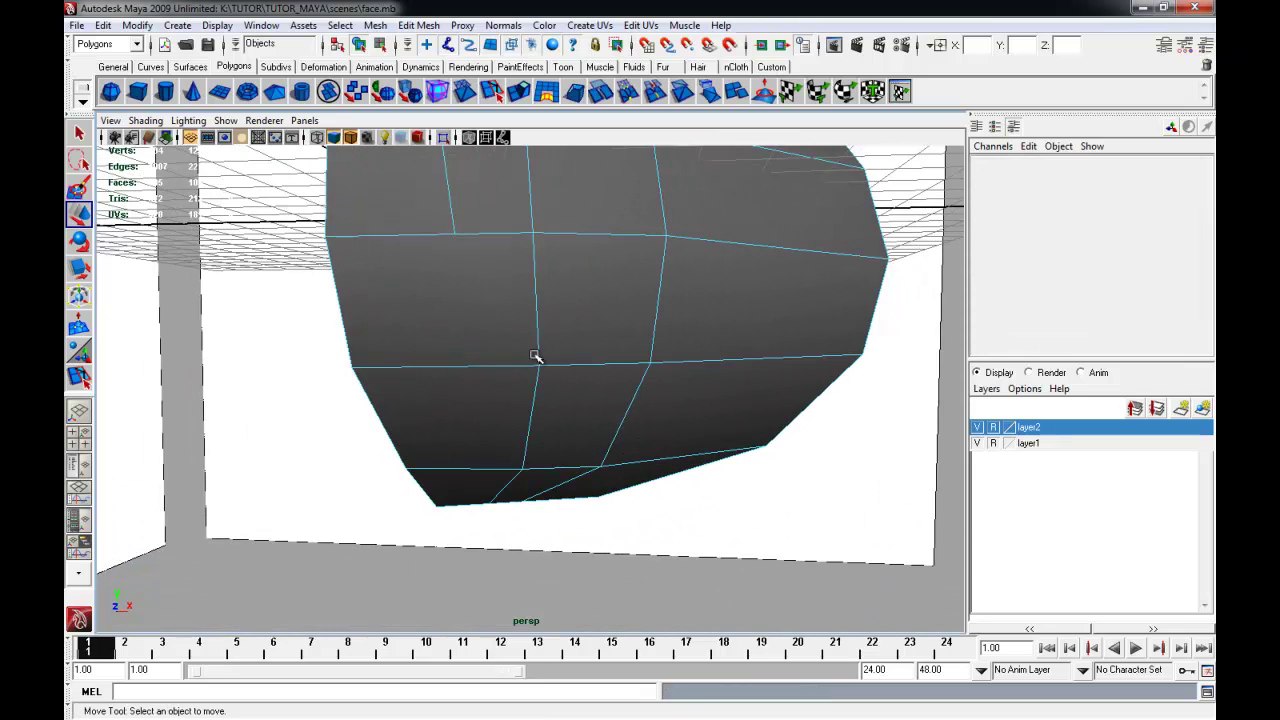
Begin a polygon split along the mouth line in the front view, from the centre line to the first vertical edge
{"action": "key", "text": "space"}
{"action": "key", "text": "space"}
{"action": "right_click_drag", "start_coordinate": [426, 260], "coordinate": [637, 391], "text": "alt"}
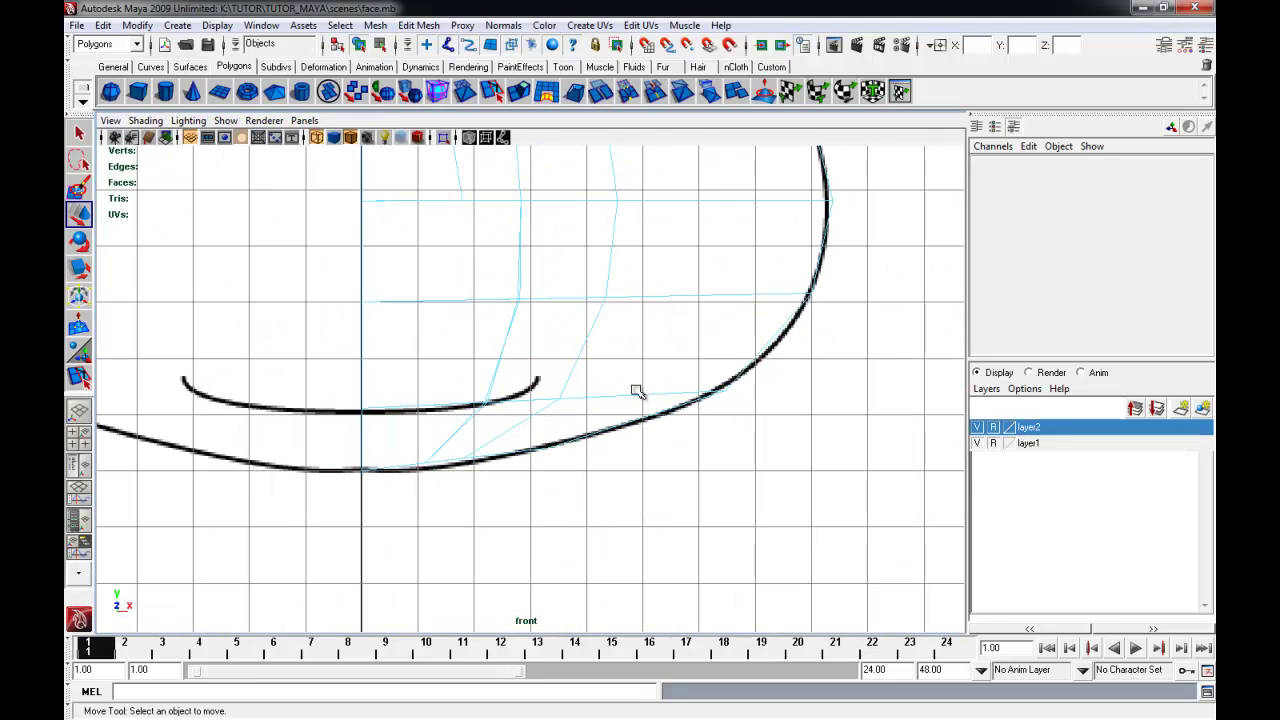
{"action": "key", "text": "5"}
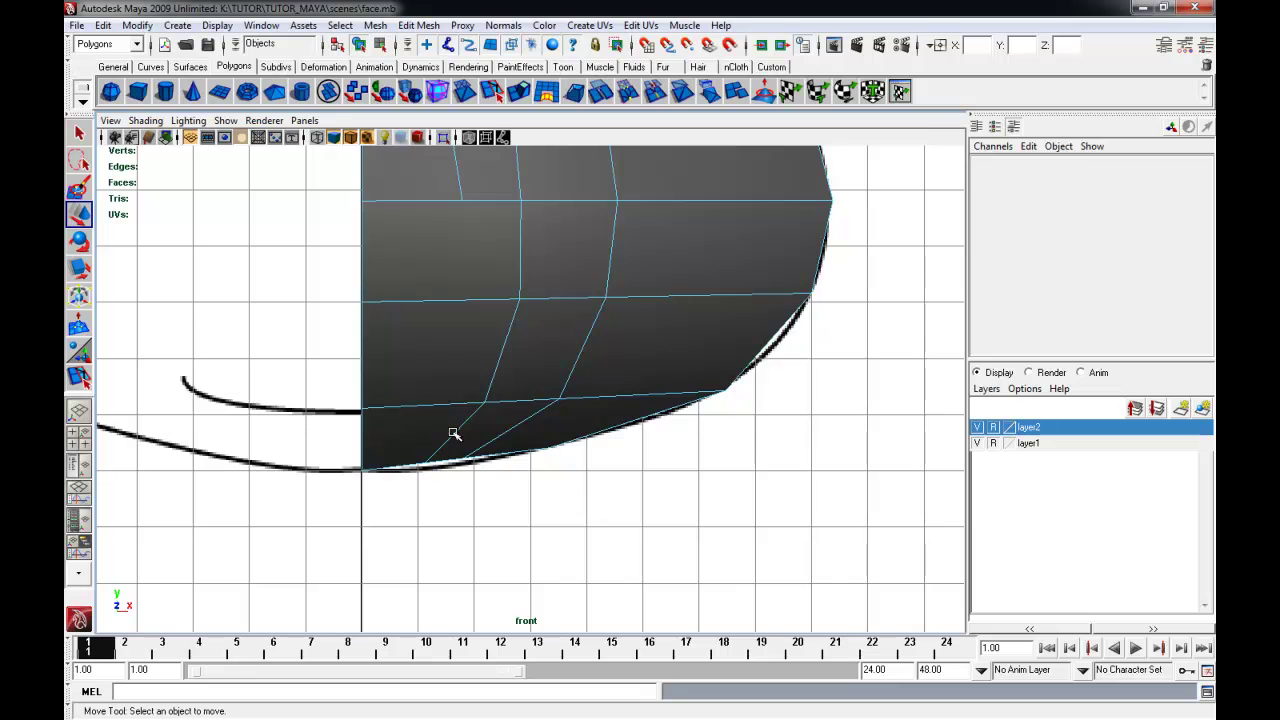
{"action": "key", "text": "4"}
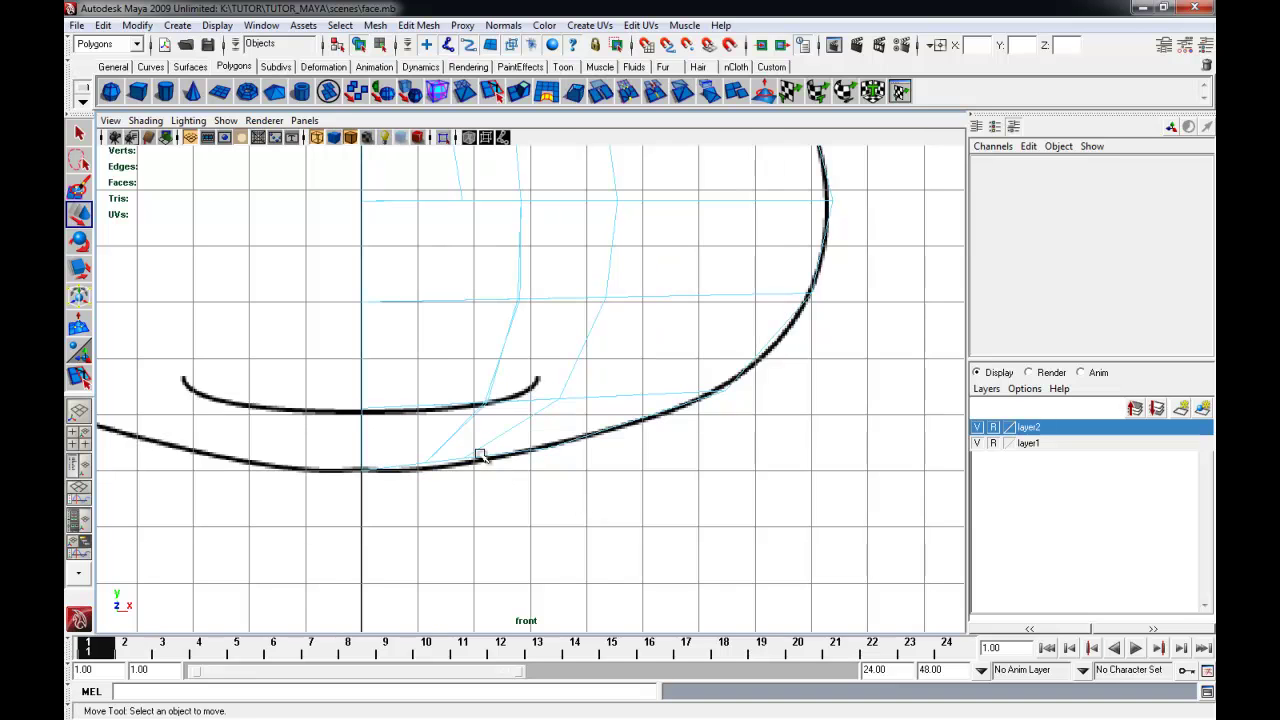
{"action": "right_click_drag", "start_coordinate": [342, 408], "coordinate": [603, 421], "text": "alt"}
{"action": "middle_click_drag", "start_coordinate": [445, 397], "coordinate": [539, 359], "text": "alt"}
{"action": "right_click_drag", "start_coordinate": [450, 375], "coordinate": [597, 386], "text": "alt"}
{"action": "left_click", "coordinate": [377, 26]}
{"action": "mouse_move", "coordinate": [418, 26]}
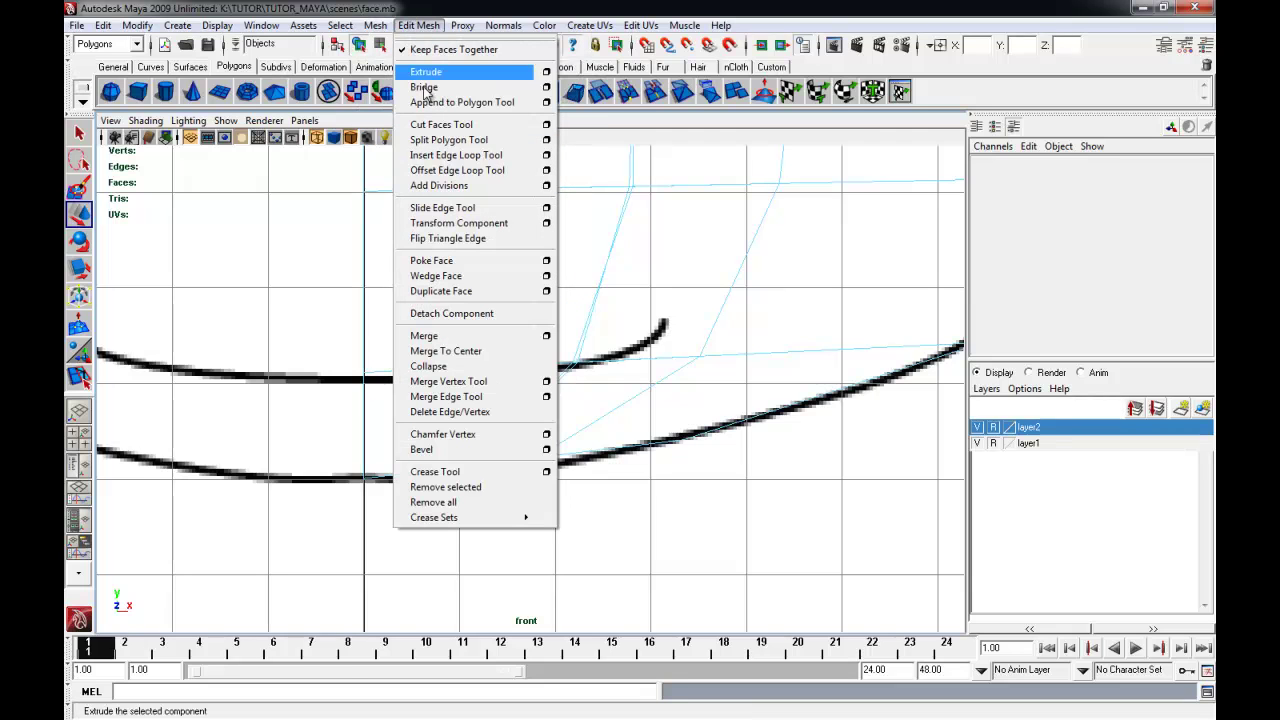
{"action": "left_click", "coordinate": [448, 140]}
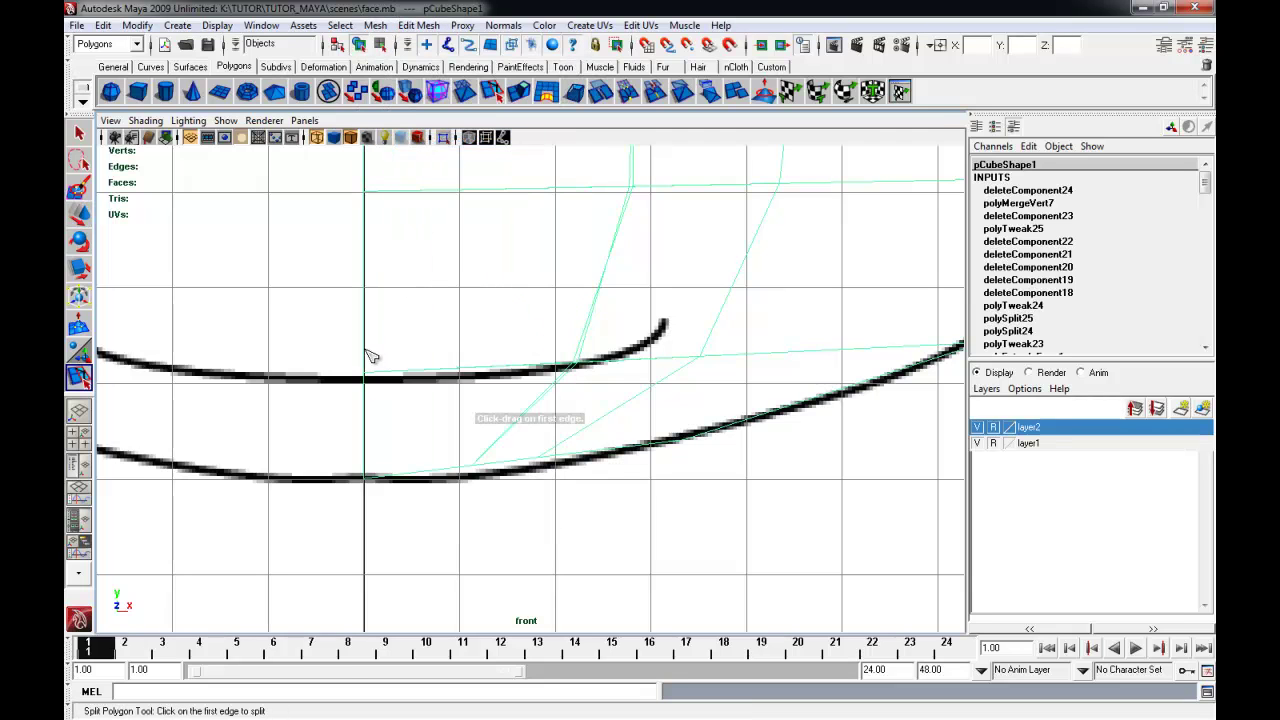
{"action": "left_click_drag", "start_coordinate": [581, 343], "coordinate": [586, 338]}
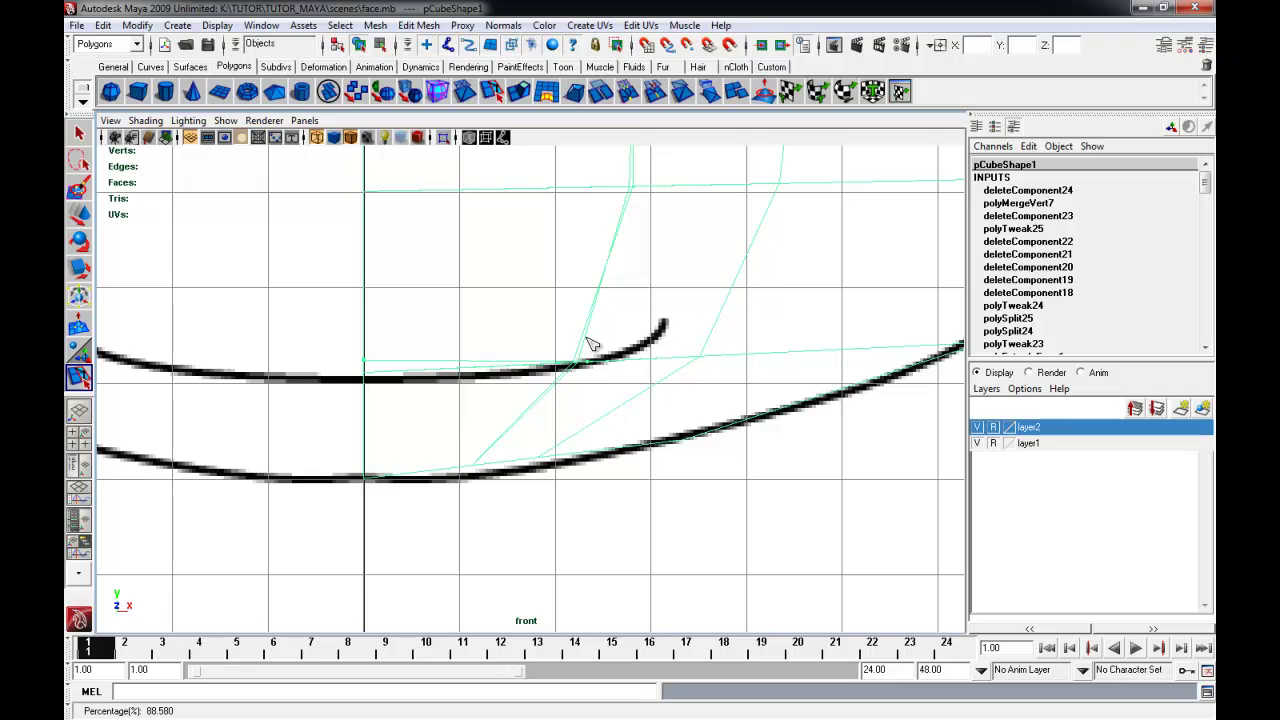
Continue the split around the mouth corner and back below the mouth line to the centre edge
{"action": "key", "text": "space"}
{"action": "middle_click_drag", "start_coordinate": [733, 320], "coordinate": [737, 309], "text": "alt"}
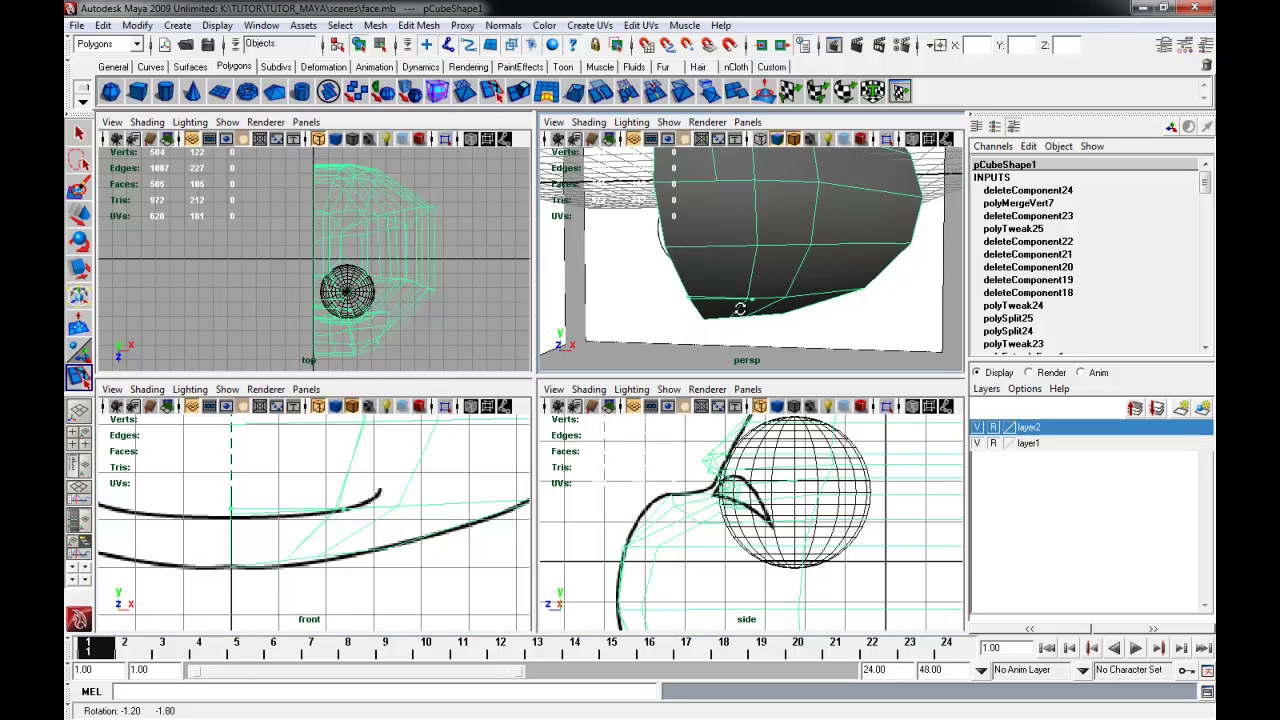
{"action": "right_click_drag", "start_coordinate": [737, 309], "coordinate": [807, 344], "text": "alt"}
{"action": "left_click_drag", "start_coordinate": [807, 344], "coordinate": [783, 251], "text": "alt"}
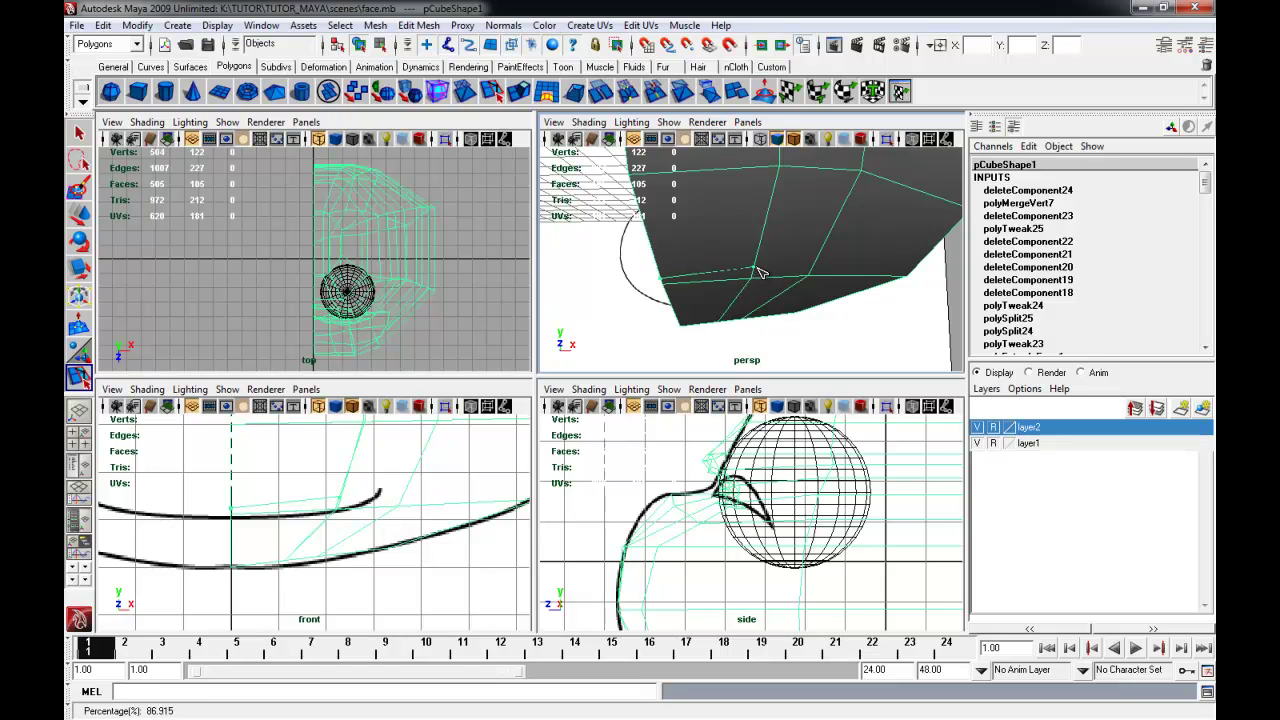
{"action": "left_click_drag", "start_coordinate": [757, 273], "coordinate": [759, 273]}
{"action": "left_click", "coordinate": [818, 266]}
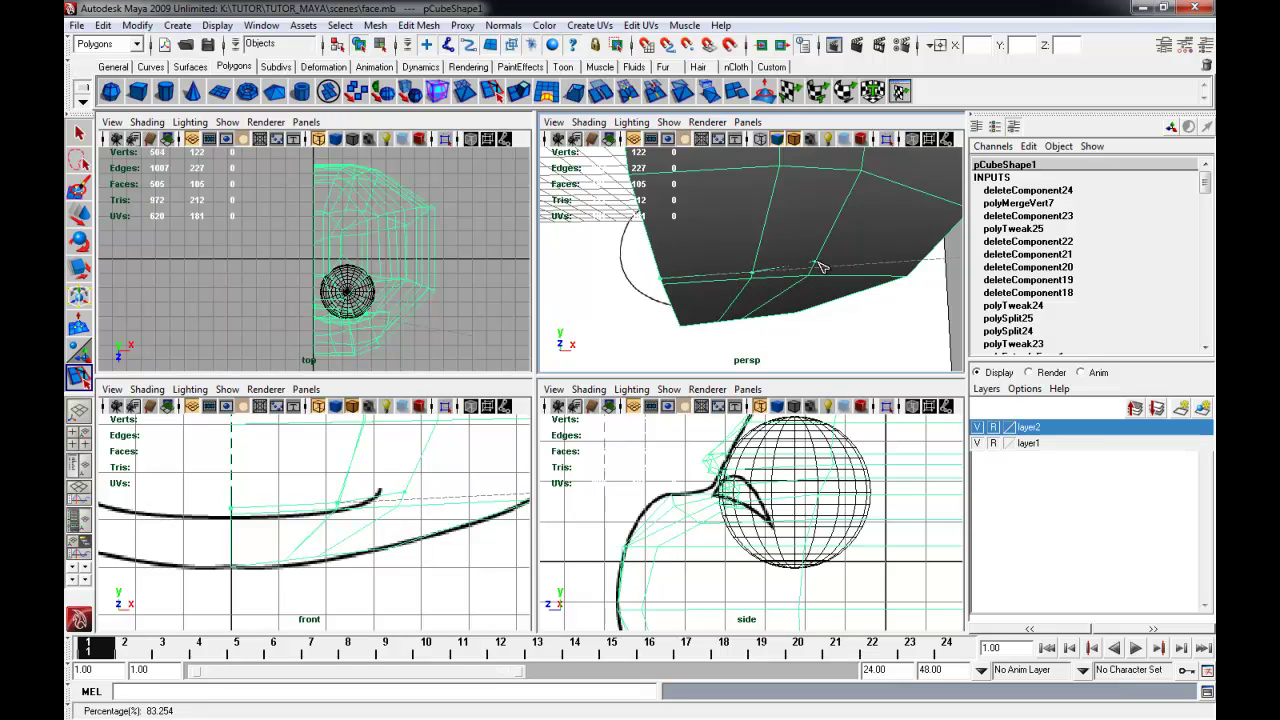
{"action": "left_click", "coordinate": [825, 246]}
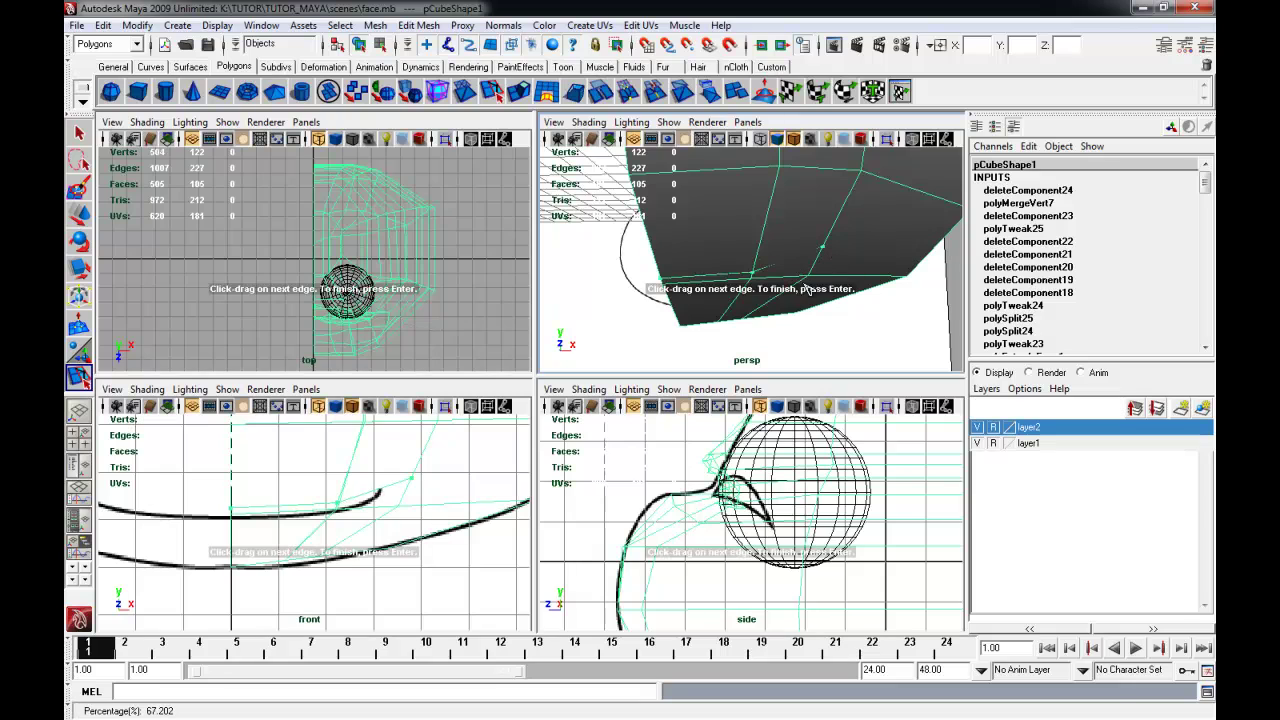
{"action": "left_click", "coordinate": [739, 304]}
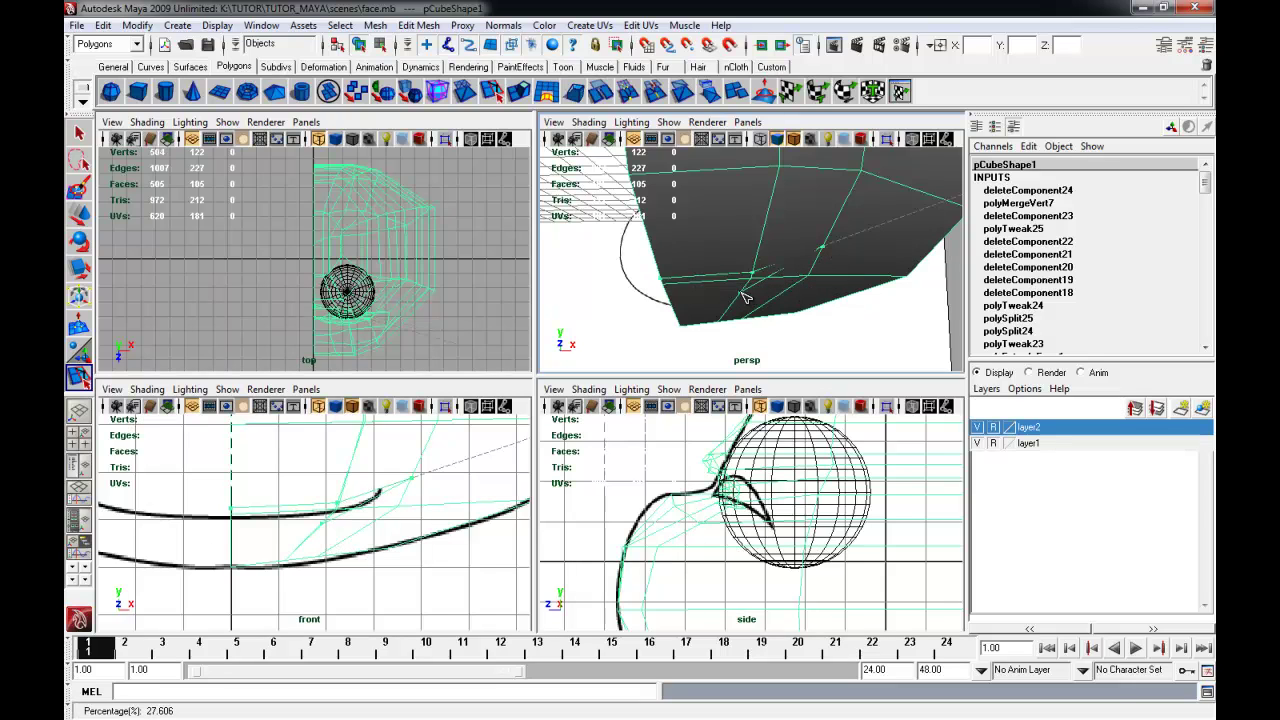
{"action": "left_click", "coordinate": [747, 298]}
{"action": "left_click", "coordinate": [670, 308]}
{"action": "left_click_drag", "start_coordinate": [670, 305], "coordinate": [668, 302]}
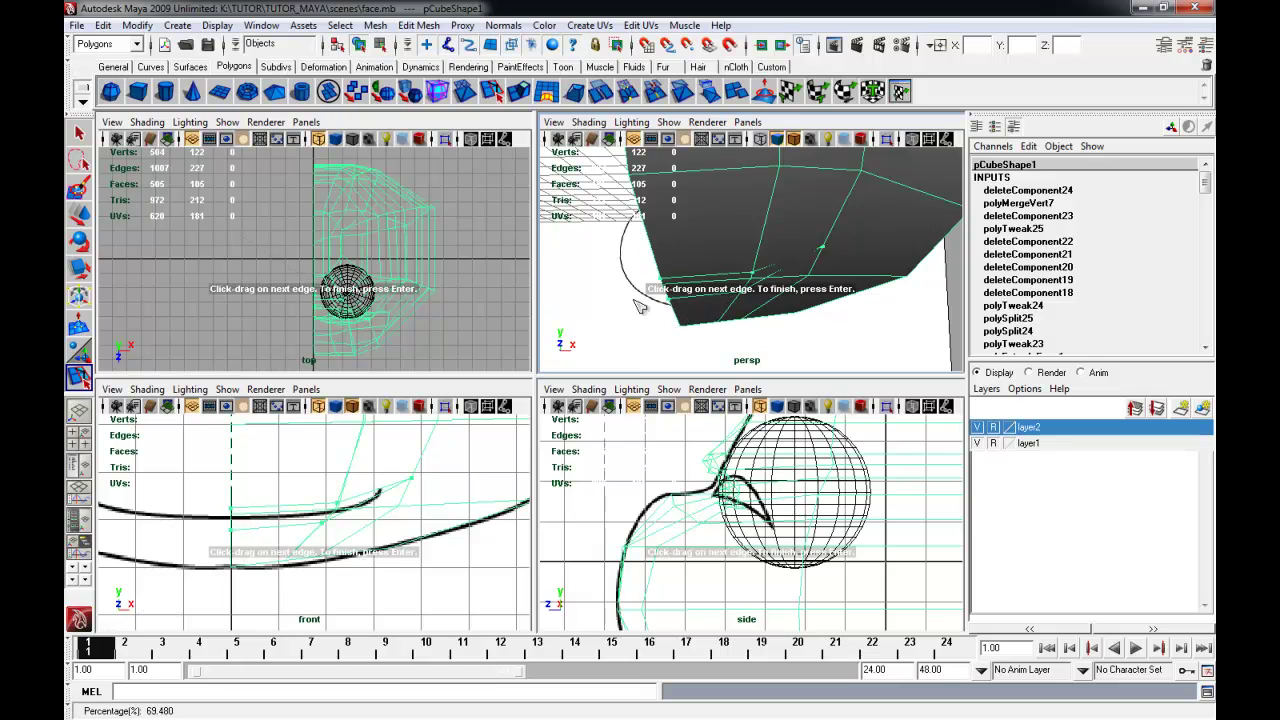
Finish the mouth split, check it in the perspective view and undo it
{"action": "key", "text": "w"}
{"action": "key", "text": "space"}
{"action": "middle_click_drag", "start_coordinate": [622, 302], "coordinate": [571, 225], "text": "alt"}
{"action": "left_click_drag", "start_coordinate": [570, 225], "coordinate": [560, 297], "text": "alt"}
{"action": "key", "text": "q"}
{"action": "left_click_drag", "start_coordinate": [603, 337], "coordinate": [530, 345], "text": "alt"}
{"action": "key", "text": "ctrl+z"}
Split two edges from the centre line, one above and one below the mouth edge, to the mouth-corner vertex
{"action": "left_click", "coordinate": [418, 25]}
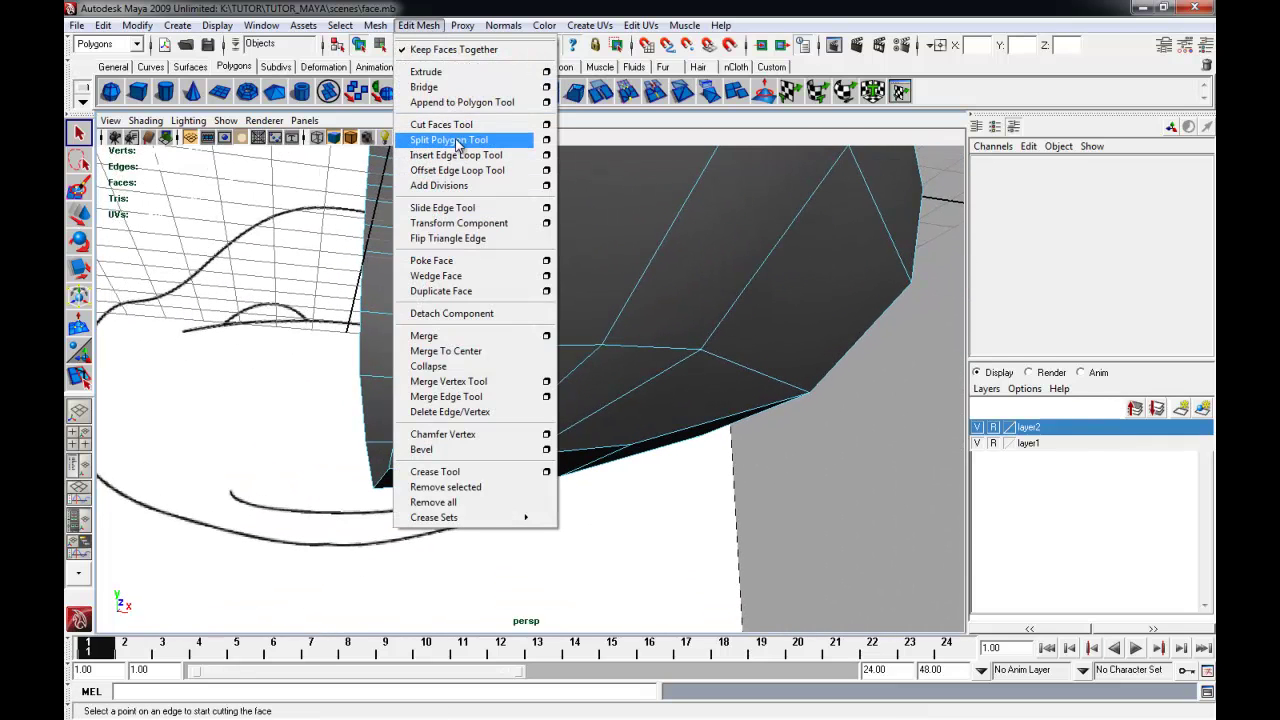
{"action": "left_click", "coordinate": [460, 140]}
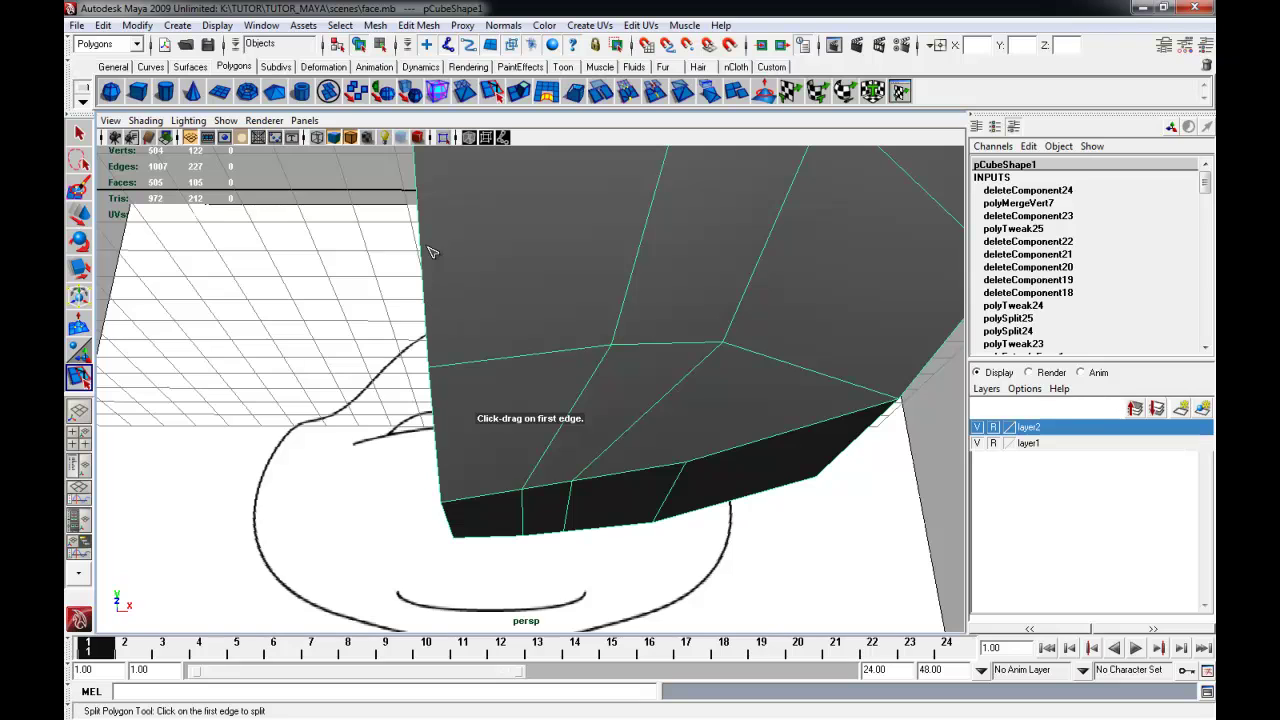
{"action": "left_click", "coordinate": [606, 343]}
{"action": "key", "text": "Return"}
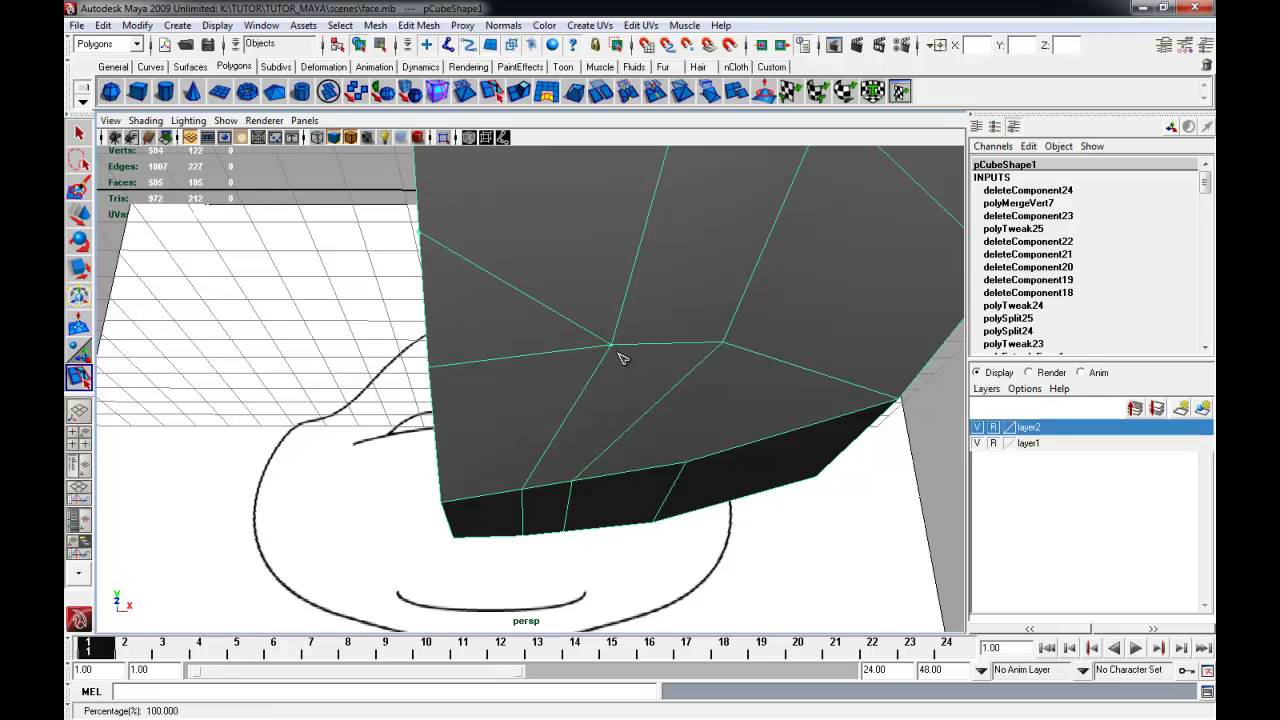
{"action": "left_click_drag", "start_coordinate": [446, 460], "coordinate": [518, 438]}
{"action": "key", "text": "Return"}
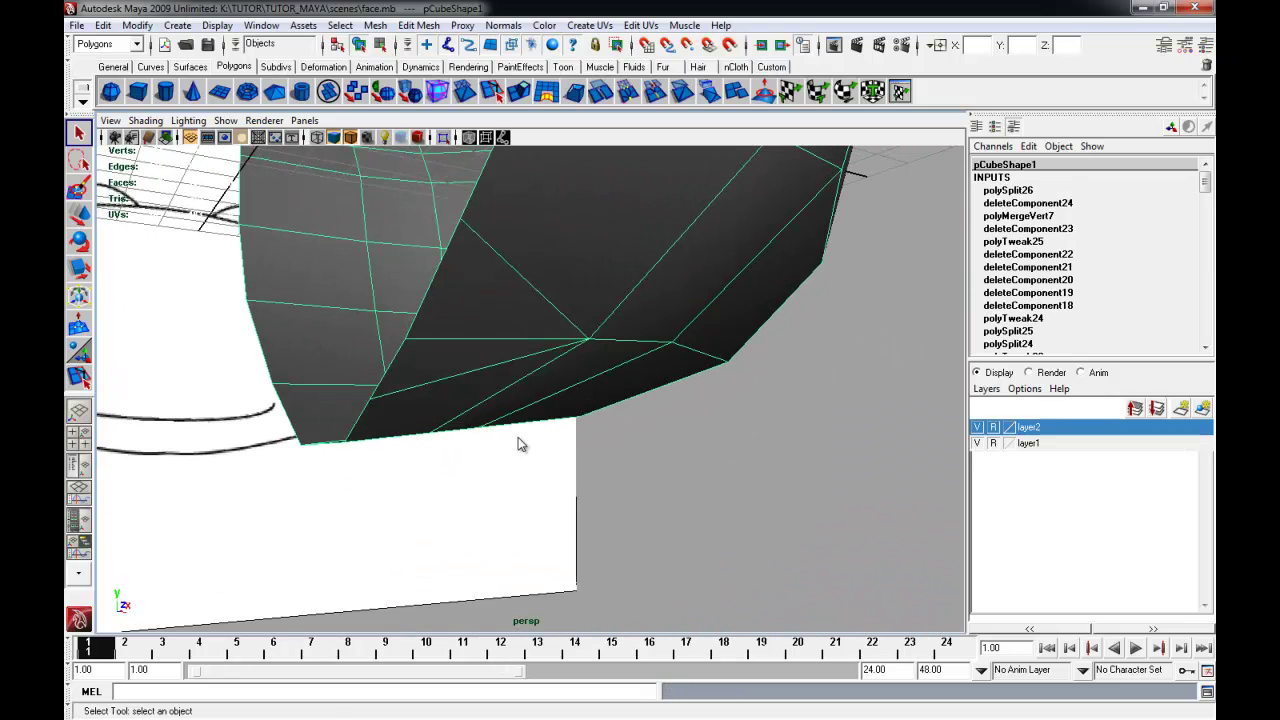
Delete the middle mouth edge and the wedge-shaped face between the two splits to open the mouth
{"action": "left_click_drag", "start_coordinate": [547, 355], "coordinate": [456, 325], "text": "alt"}
{"action": "mouse_move", "coordinate": [456, 325]}
{"action": "right_mouse_down"}
{"action": "mouse_move", "coordinate": [457, 313]}
{"action": "mouse_move", "coordinate": [458, 346]}
{"action": "right_mouse_up"}
{"action": "left_click_drag", "start_coordinate": [493, 444], "coordinate": [544, 307], "text": "alt"}
{"action": "right_click_drag", "start_coordinate": [544, 307], "coordinate": [503, 308]}
{"action": "left_click", "coordinate": [432, 320]}
Move the mouth-corner vertex in the front view to the end of the drawn mouth line
{"action": "mouse_move", "coordinate": [460, 369]}
{"action": "left_mouse_down", "text": "alt"}
{"action": "mouse_move", "coordinate": [573, 405]}
{"action": "mouse_move", "coordinate": [558, 276]}
{"action": "mouse_move", "coordinate": [473, 357]}
{"action": "left_mouse_up", "text": "alt"}
{"action": "key", "text": "w"}
{"action": "left_click_drag", "start_coordinate": [541, 394], "coordinate": [370, 465]}
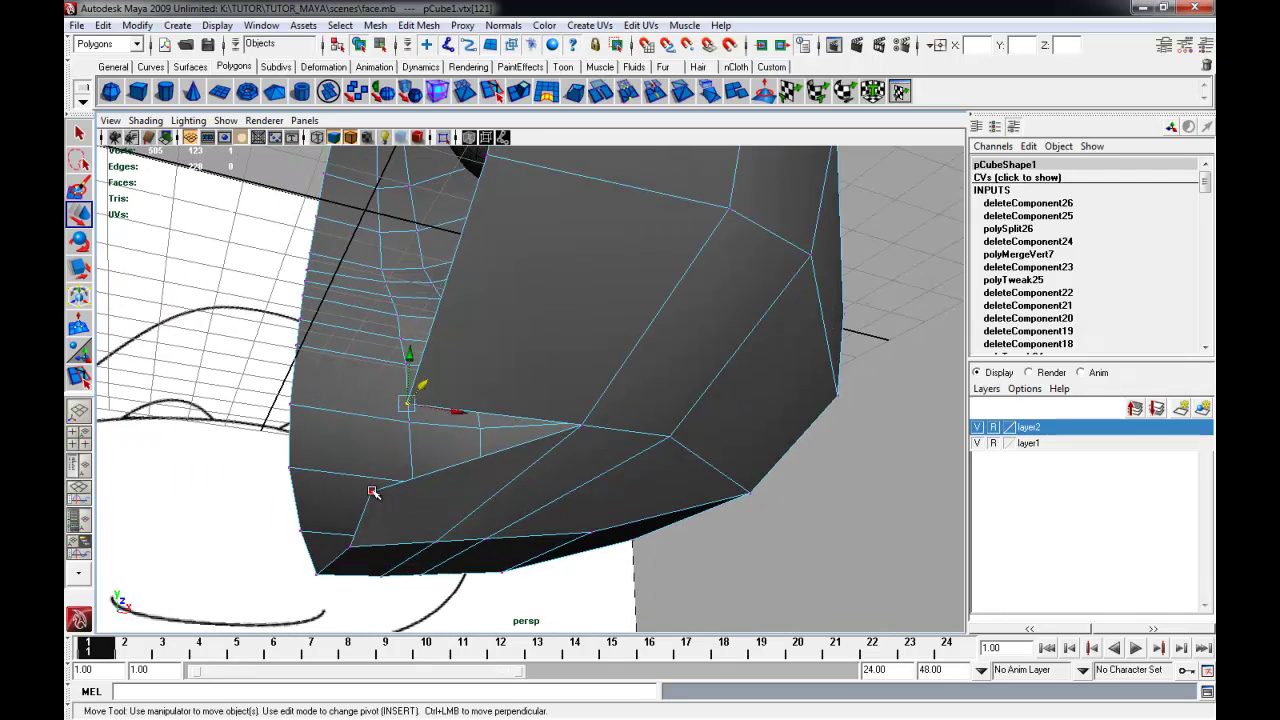
{"action": "left_click_drag", "start_coordinate": [380, 417], "coordinate": [567, 431]}
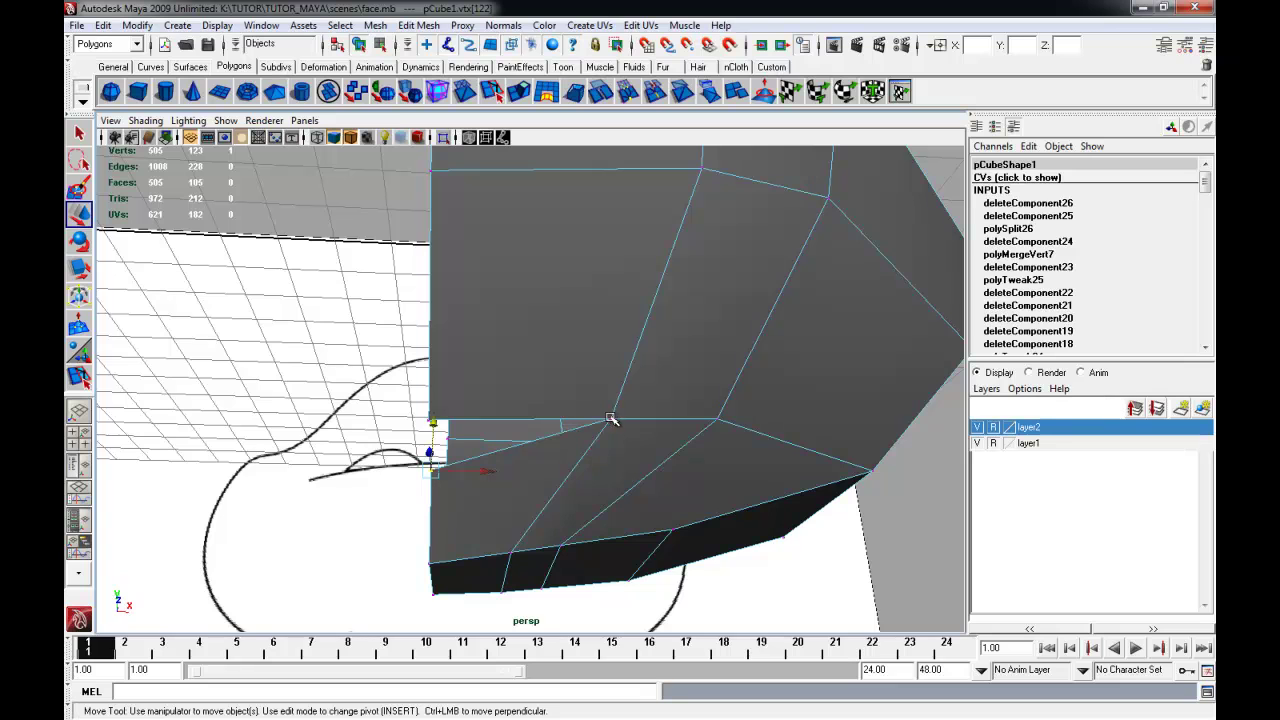
{"action": "left_click_drag", "start_coordinate": [661, 418], "coordinate": [834, 398]}
{"action": "left_click", "coordinate": [761, 400]}
{"action": "left_click", "coordinate": [746, 396]}
{"action": "left_click_drag", "start_coordinate": [751, 388], "coordinate": [677, 457]}
{"action": "key", "text": "space"}
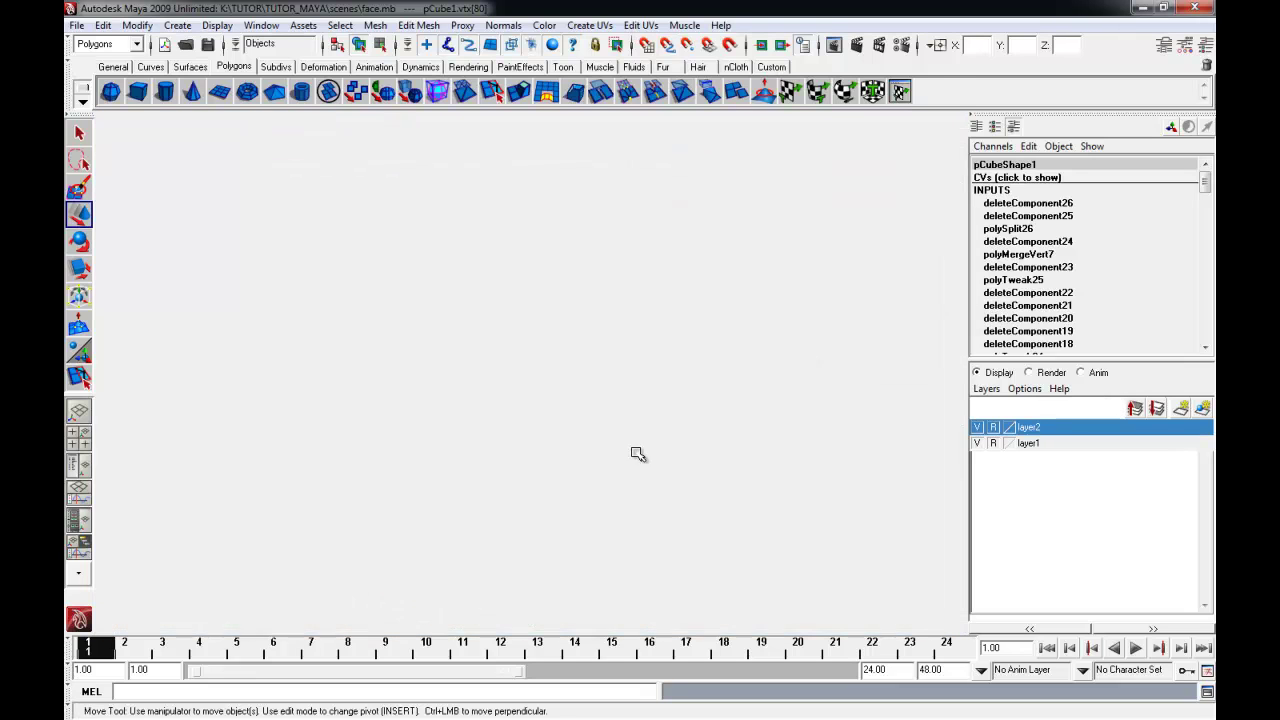
{"action": "key", "text": "space"}
{"action": "right_click_drag", "start_coordinate": [391, 537], "coordinate": [688, 270], "text": "alt"}
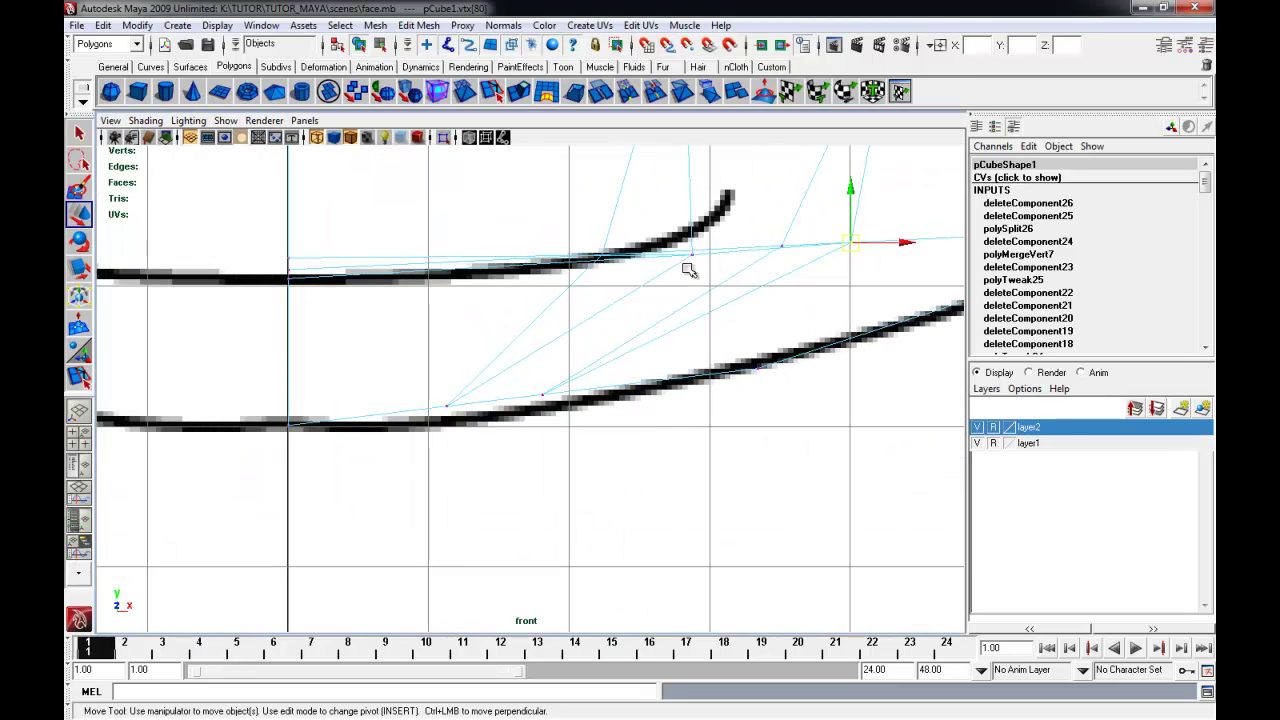
{"action": "key", "text": "space"}
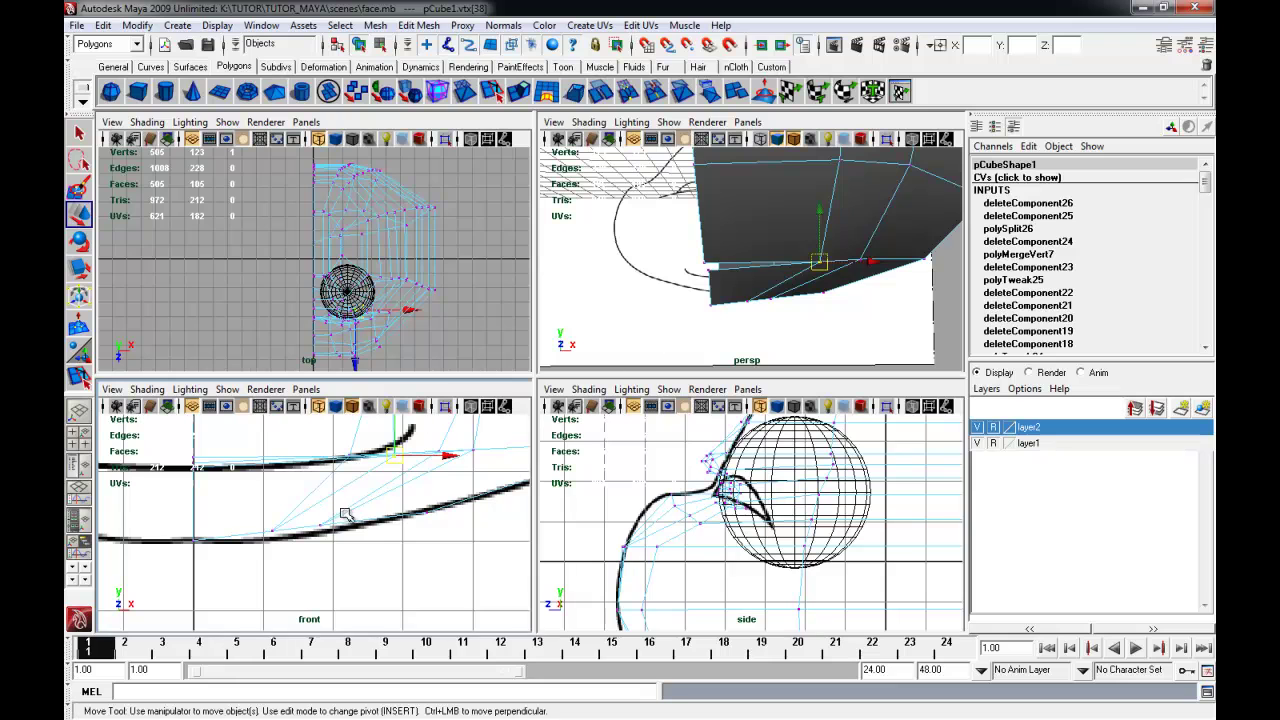
{"action": "mouse_move", "coordinate": [386, 471]}
{"action": "left_mouse_down"}
{"action": "mouse_move", "coordinate": [414, 443]}
{"action": "mouse_move", "coordinate": [405, 455]}
{"action": "left_mouse_up"}
Lower the lower lip's centre vertex toward the chin profile in the side view and adjust the upper lip's centre vertex
{"action": "left_click_drag", "start_coordinate": [708, 301], "coordinate": [874, 289], "text": "alt"}
{"action": "right_click_drag", "start_coordinate": [874, 289], "coordinate": [882, 310], "text": "alt"}
{"action": "left_click_drag", "start_coordinate": [820, 315], "coordinate": [765, 328], "text": "alt"}
{"action": "left_click_drag", "start_coordinate": [676, 310], "coordinate": [672, 302], "text": "alt"}
{"action": "left_click", "coordinate": [670, 300]}
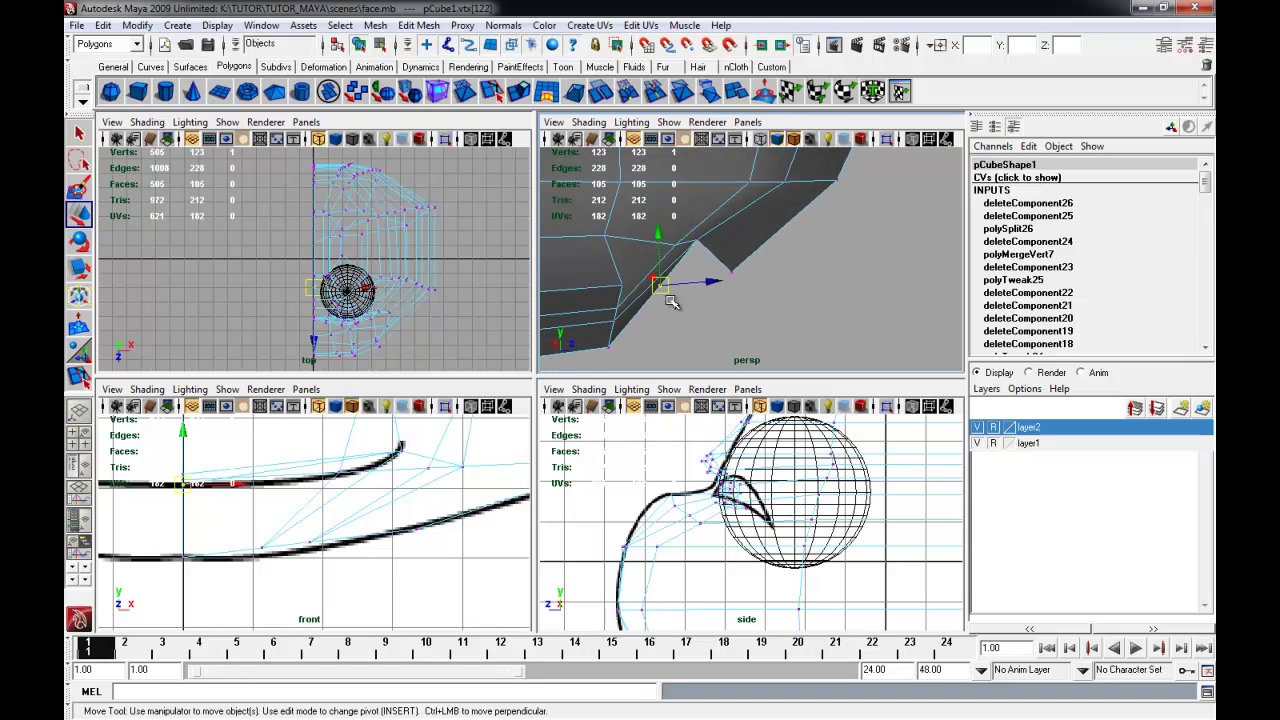
{"action": "left_click_drag", "start_coordinate": [659, 236], "coordinate": [666, 256]}
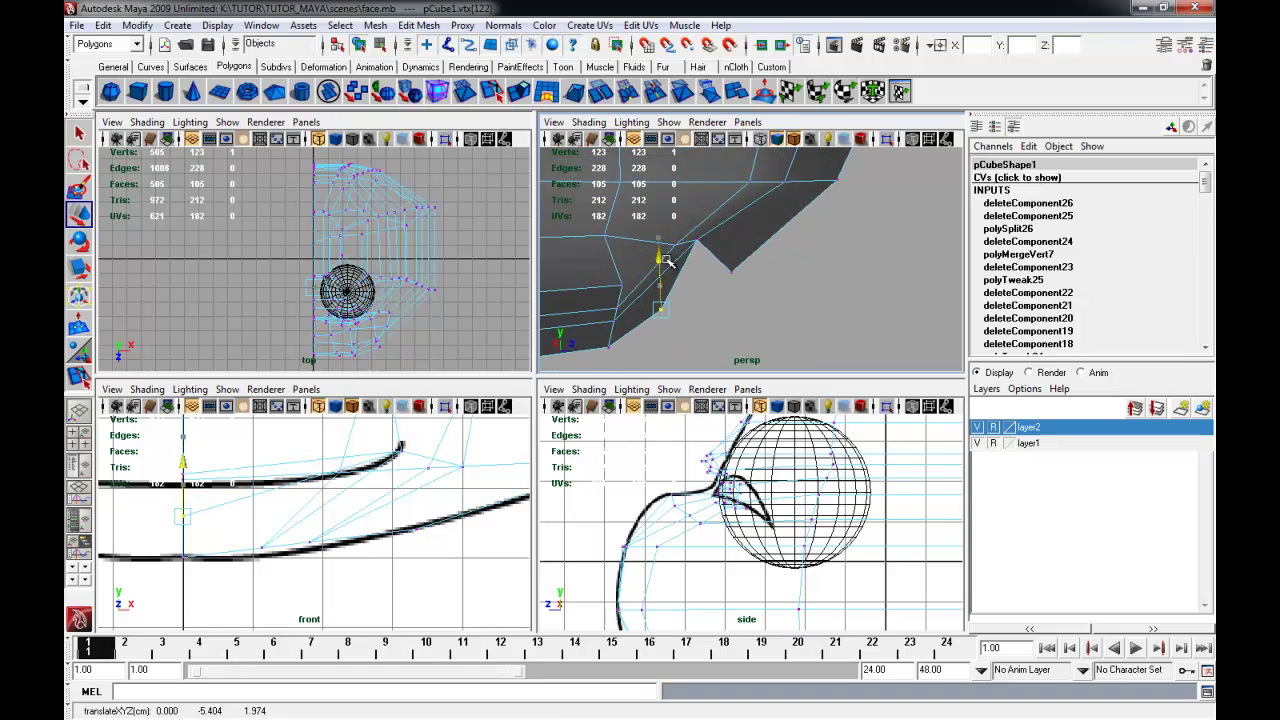
{"action": "middle_click_drag", "start_coordinate": [680, 430], "coordinate": [683, 363], "text": "alt"}
{"action": "middle_click_drag", "start_coordinate": [691, 498], "coordinate": [674, 447], "text": "alt"}
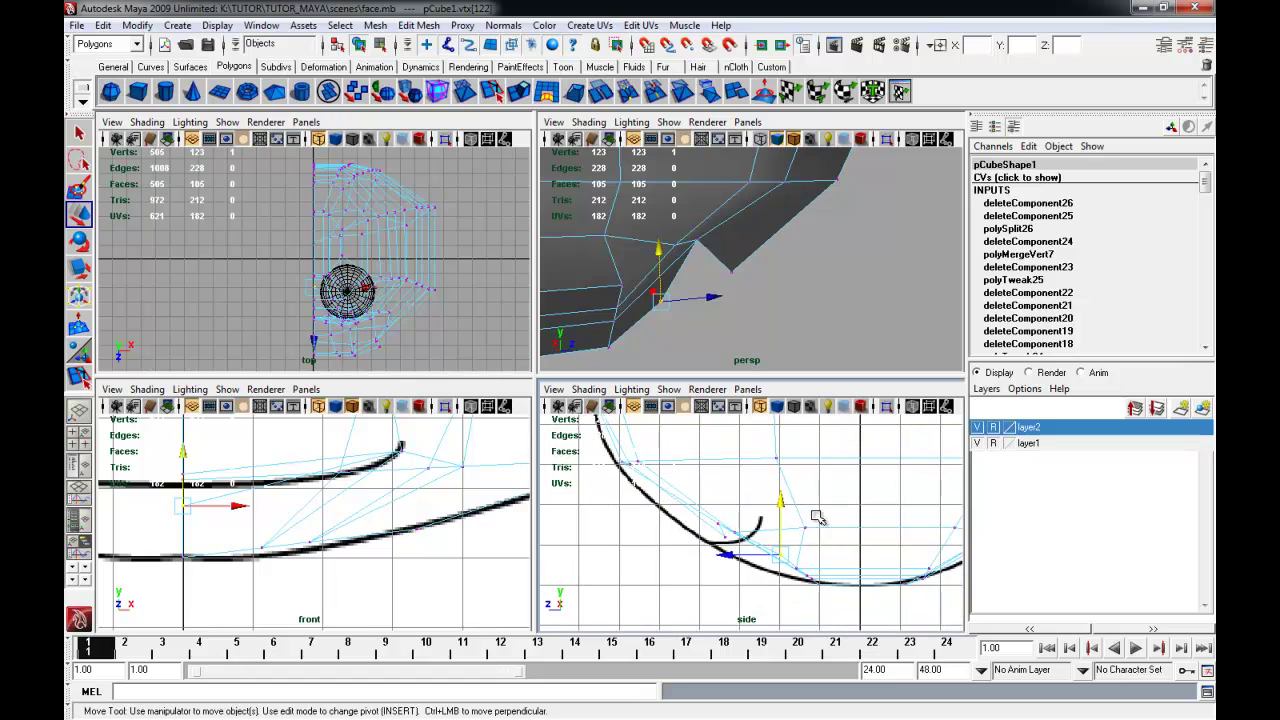
{"action": "left_click_drag", "start_coordinate": [785, 505], "coordinate": [786, 515]}
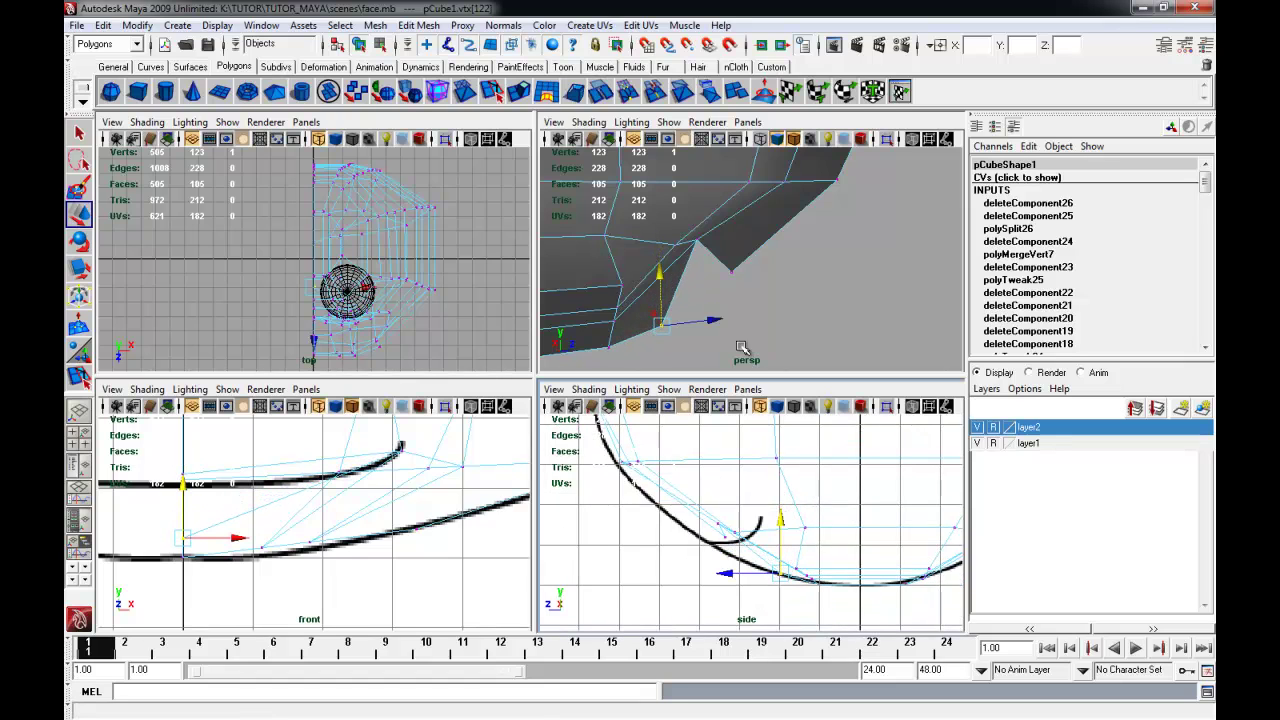
{"action": "left_click", "coordinate": [733, 273]}
{"action": "mouse_move", "coordinate": [732, 240]}
{"action": "left_mouse_down"}
{"action": "mouse_move", "coordinate": [731, 255]}
{"action": "mouse_move", "coordinate": [574, 266]}
{"action": "left_mouse_up"}
Examine the mouth opening and surrounding edge flow from the front, side and below
{"action": "mouse_move", "coordinate": [734, 335]}
{"action": "left_mouse_down", "text": "alt"}
{"action": "mouse_move", "coordinate": [656, 281]}
{"action": "mouse_move", "coordinate": [680, 323]}
{"action": "mouse_move", "coordinate": [843, 479]}
{"action": "mouse_move", "coordinate": [668, 452]}
{"action": "left_mouse_up", "text": "alt"}
{"action": "key", "text": "space"}
{"action": "left_click", "coordinate": [843, 479]}
{"action": "right_click_drag", "start_coordinate": [666, 368], "coordinate": [703, 360]}
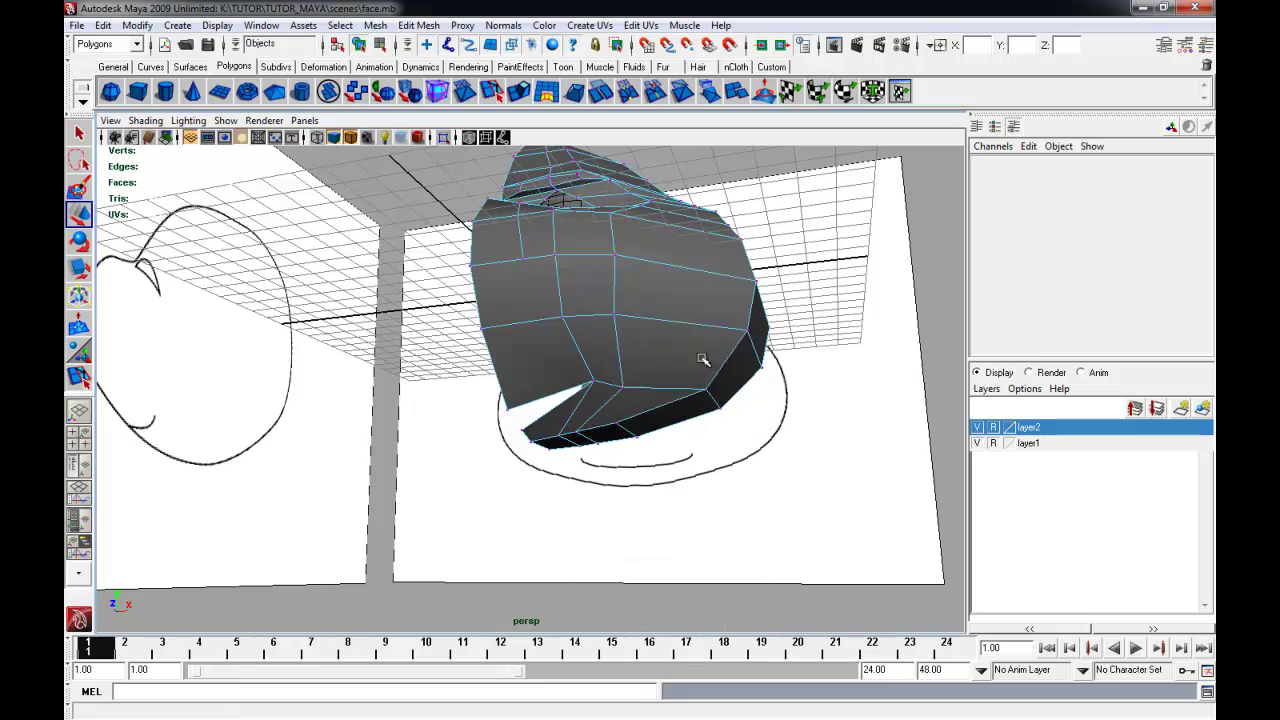
{"action": "left_click_drag", "start_coordinate": [669, 443], "coordinate": [543, 380], "text": "alt"}
{"action": "right_click_drag", "start_coordinate": [543, 380], "coordinate": [592, 395], "text": "alt"}
{"action": "left_click_drag", "start_coordinate": [595, 405], "coordinate": [608, 366], "text": "alt"}
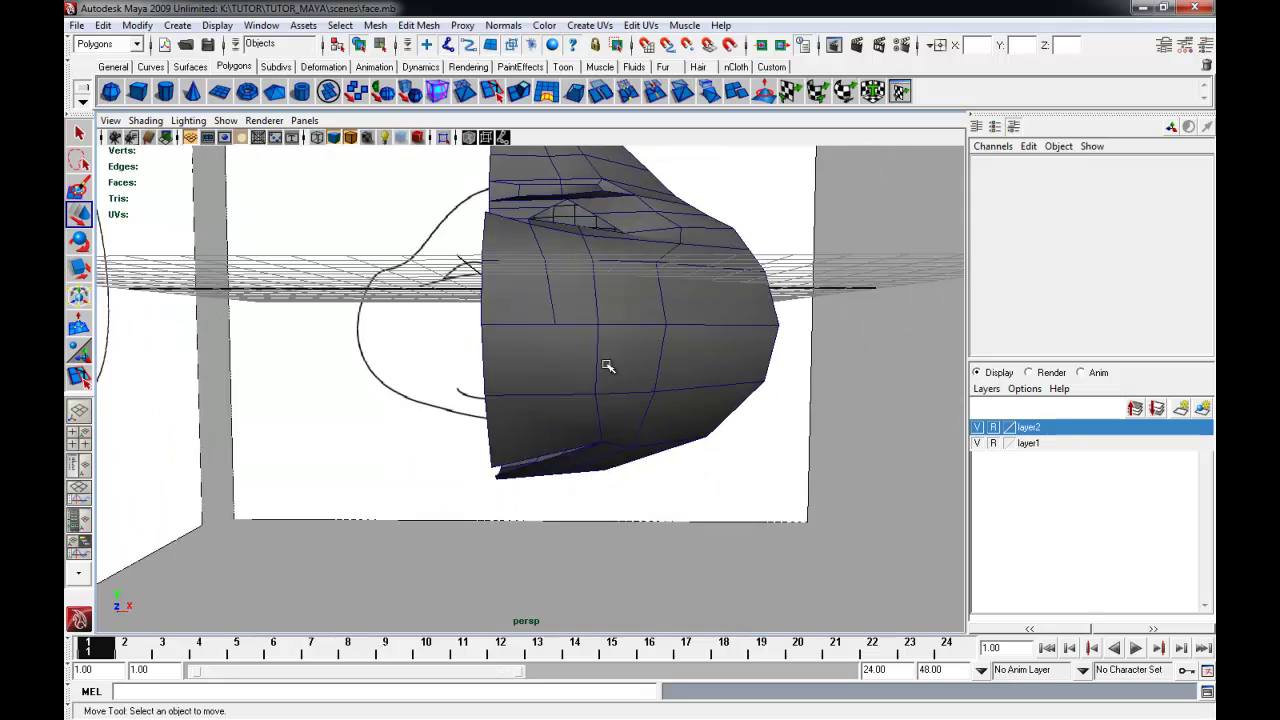
{"action": "middle_click_drag", "start_coordinate": [590, 419], "coordinate": [591, 394], "text": "alt"}
{"action": "left_click_drag", "start_coordinate": [590, 408], "coordinate": [594, 357], "text": "alt"}
{"action": "middle_click_drag", "start_coordinate": [594, 382], "coordinate": [597, 340], "text": "alt"}
{"action": "left_click_drag", "start_coordinate": [597, 340], "coordinate": [707, 401], "text": "alt"}
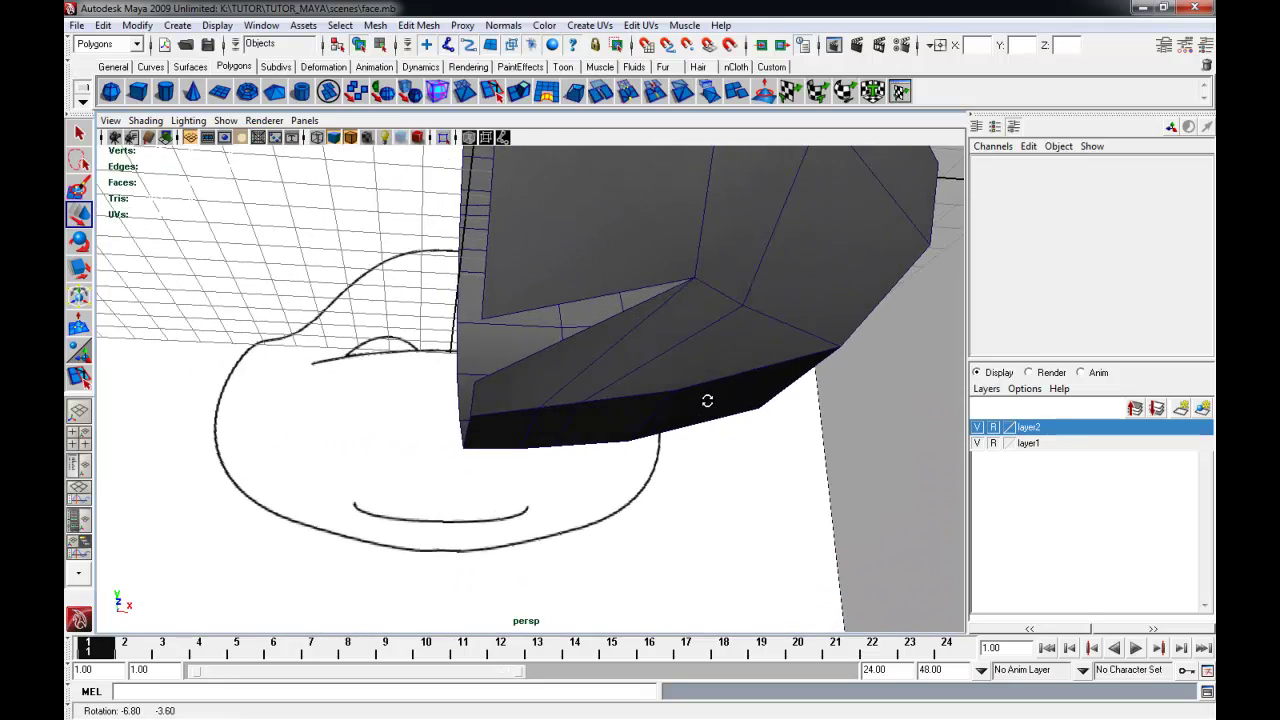
Split the faces above the mouth to continue the unfinished vertical edge down to the upper lip
{"action": "right_click", "coordinate": [610, 340]}
{"action": "right_click_drag", "start_coordinate": [606, 317], "coordinate": [607, 304]}
{"action": "middle_click_drag", "start_coordinate": [611, 396], "coordinate": [594, 370], "text": "alt"}
{"action": "right_click", "coordinate": [750, 366]}
{"action": "left_click", "coordinate": [810, 340]}
{"action": "left_click_drag", "start_coordinate": [711, 366], "coordinate": [594, 291], "text": "alt"}
{"action": "left_click", "coordinate": [594, 292]}
{"action": "middle_click_drag", "start_coordinate": [592, 300], "coordinate": [601, 366], "text": "alt"}
{"action": "left_click", "coordinate": [418, 25]}
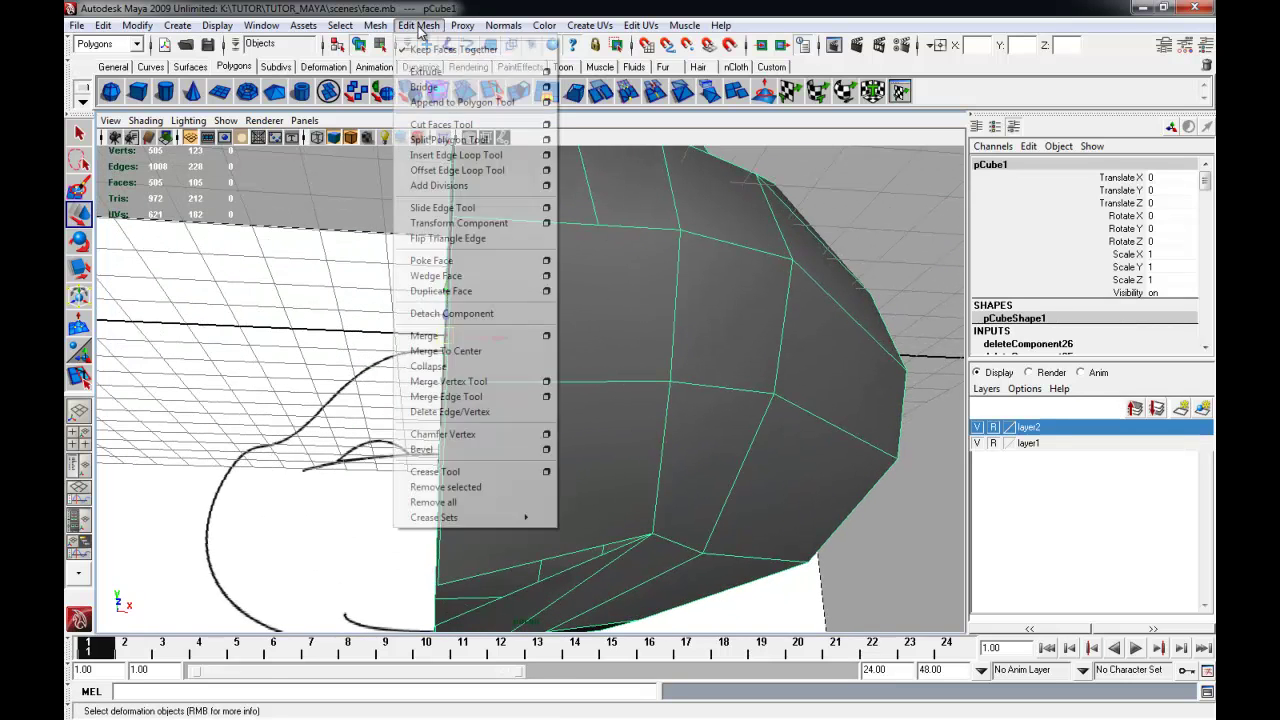
{"action": "left_click", "coordinate": [440, 143]}
{"action": "mouse_move", "coordinate": [571, 553]}
{"action": "left_mouse_down", "text": "alt"}
{"action": "mouse_move", "coordinate": [576, 563]}
{"action": "mouse_move", "coordinate": [546, 560]}
{"action": "left_mouse_up", "text": "alt"}
{"action": "key", "text": "Return"}
{"action": "key", "text": "w"}
Delete the diagonal edges running from the mouth corner and its neighbouring vertex to the loop below the mouth
{"action": "left_click_drag", "start_coordinate": [523, 509], "coordinate": [646, 392], "text": "alt"}
{"action": "key", "text": "q"}
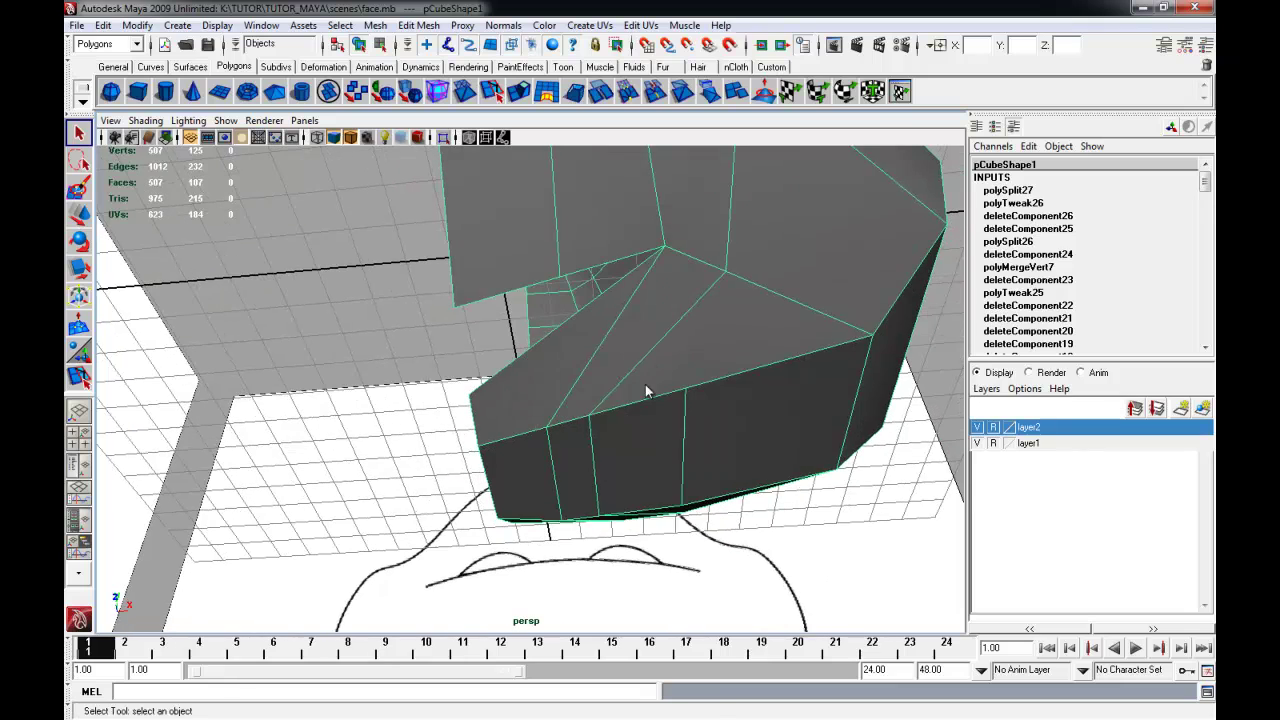
{"action": "right_click_drag", "start_coordinate": [632, 418], "coordinate": [606, 414]}
{"action": "left_click_drag", "start_coordinate": [606, 414], "coordinate": [674, 390], "text": "alt"}
{"action": "right_click_drag", "start_coordinate": [674, 390], "coordinate": [672, 345]}
{"action": "left_click", "coordinate": [668, 355]}
{"action": "key", "text": "Delete"}
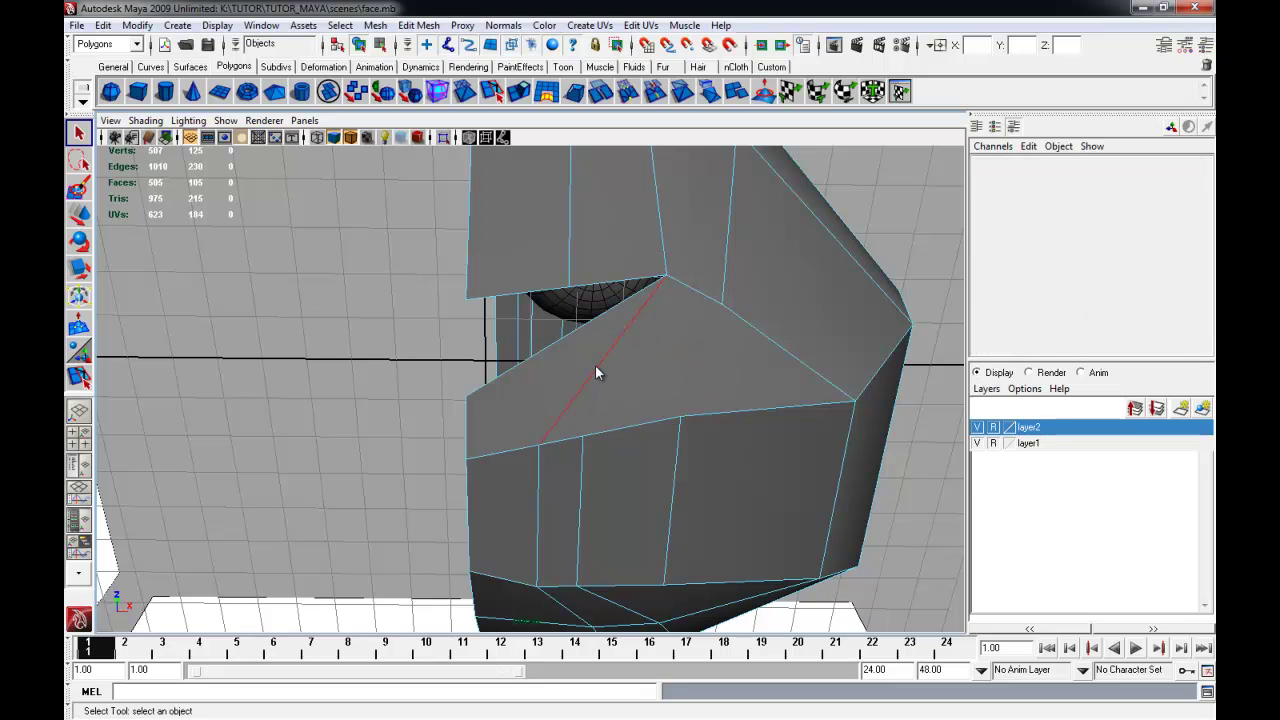
Split an edge from the vertex beside the mouth corner to the top of the outermost inner vertical edge under the chin
{"action": "left_click", "coordinate": [375, 25]}
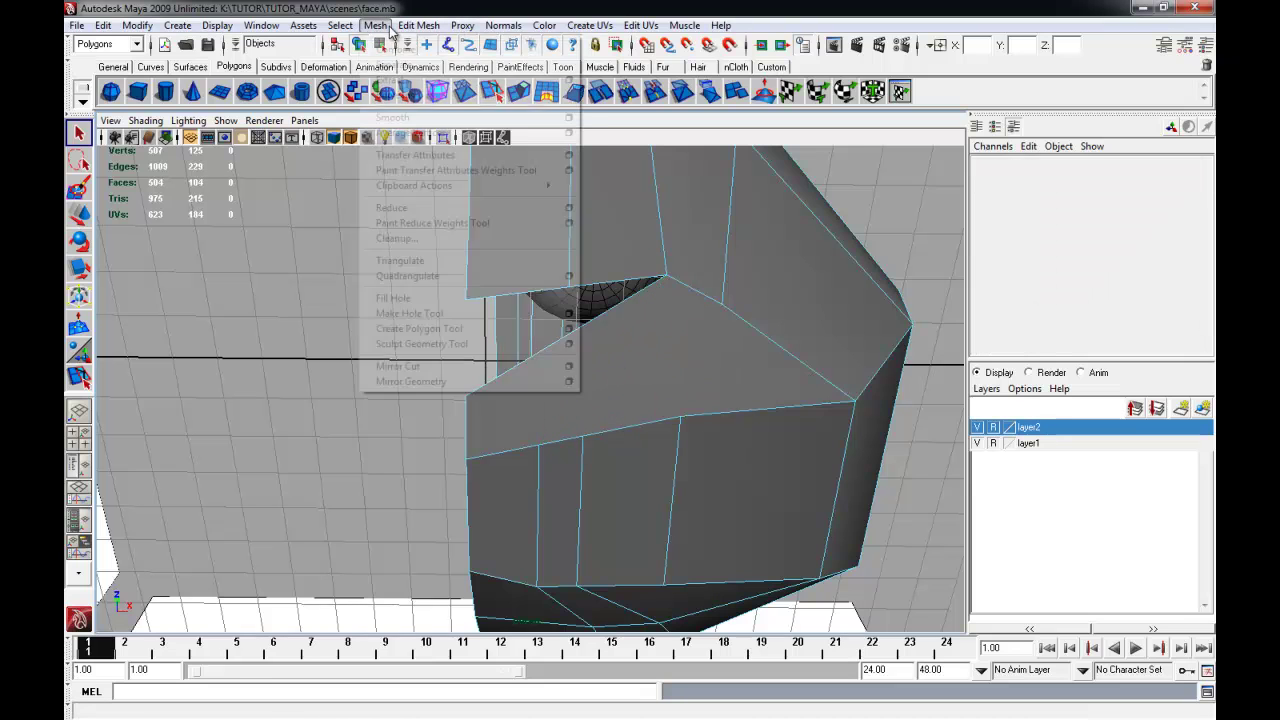
{"action": "mouse_move", "coordinate": [418, 25]}
{"action": "left_click", "coordinate": [434, 140]}
{"action": "left_click", "coordinate": [722, 301]}
{"action": "key", "text": "Return"}
{"action": "left_click_drag", "start_coordinate": [712, 415], "coordinate": [650, 399]}
{"action": "left_click_drag", "start_coordinate": [690, 438], "coordinate": [737, 371], "text": "alt"}
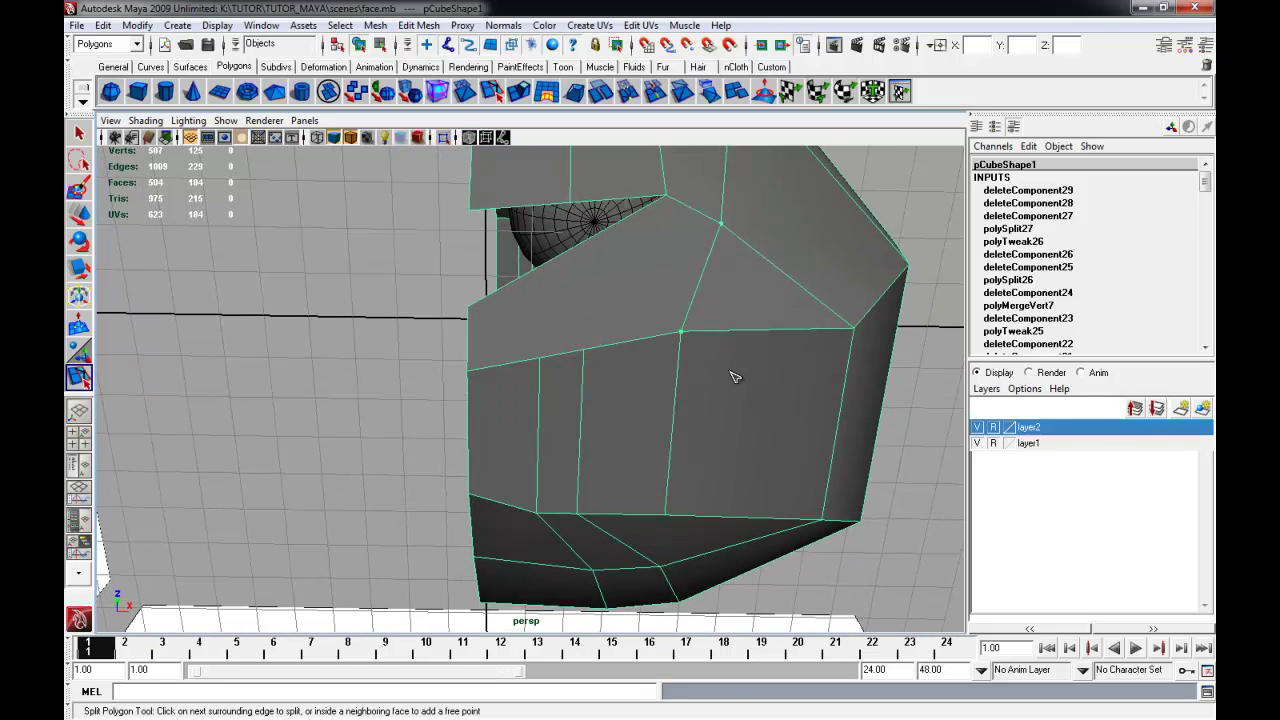
{"action": "key", "text": "Return"}
Delete the newly split edge beside the mouth corner and the vertical edge directly below it
{"action": "right_click_drag", "start_coordinate": [725, 372], "coordinate": [722, 334]}
{"action": "left_click", "coordinate": [693, 299]}
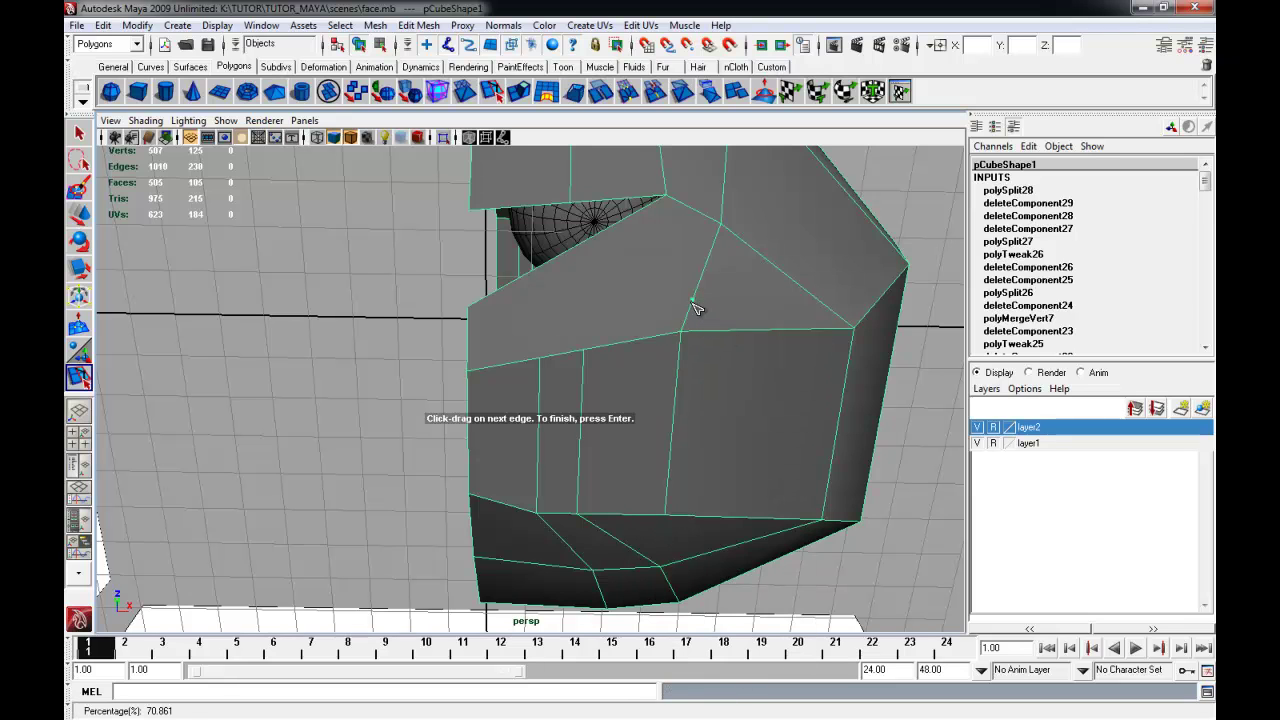
{"action": "key", "text": "Return"}
{"action": "right_click", "coordinate": [701, 305]}
{"action": "left_click", "coordinate": [694, 267]}
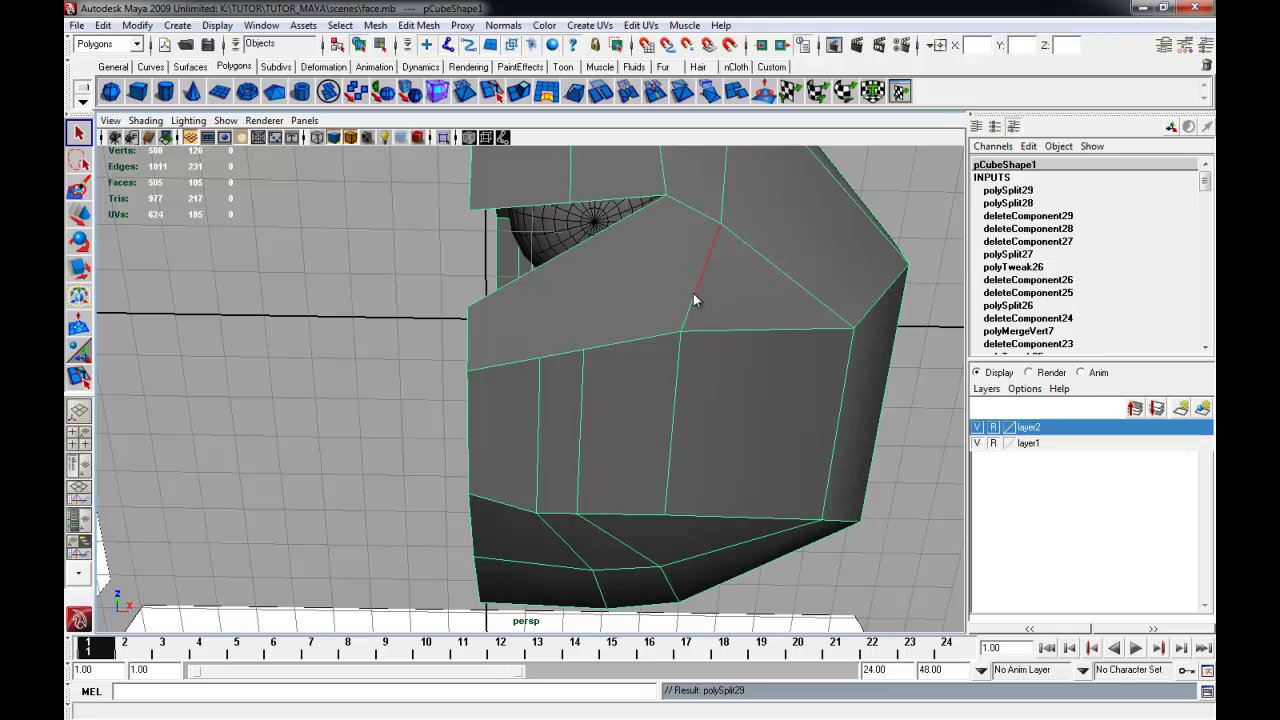
{"action": "key", "text": "Delete"}
{"action": "left_click", "coordinate": [676, 370]}
{"action": "key", "text": "Delete"}
Snap both end vertices of the neighbouring vertical edge under the chin onto the ends of the deleted vertical edge
{"action": "right_click_drag", "start_coordinate": [654, 389], "coordinate": [608, 386]}
{"action": "left_click", "coordinate": [583, 350]}
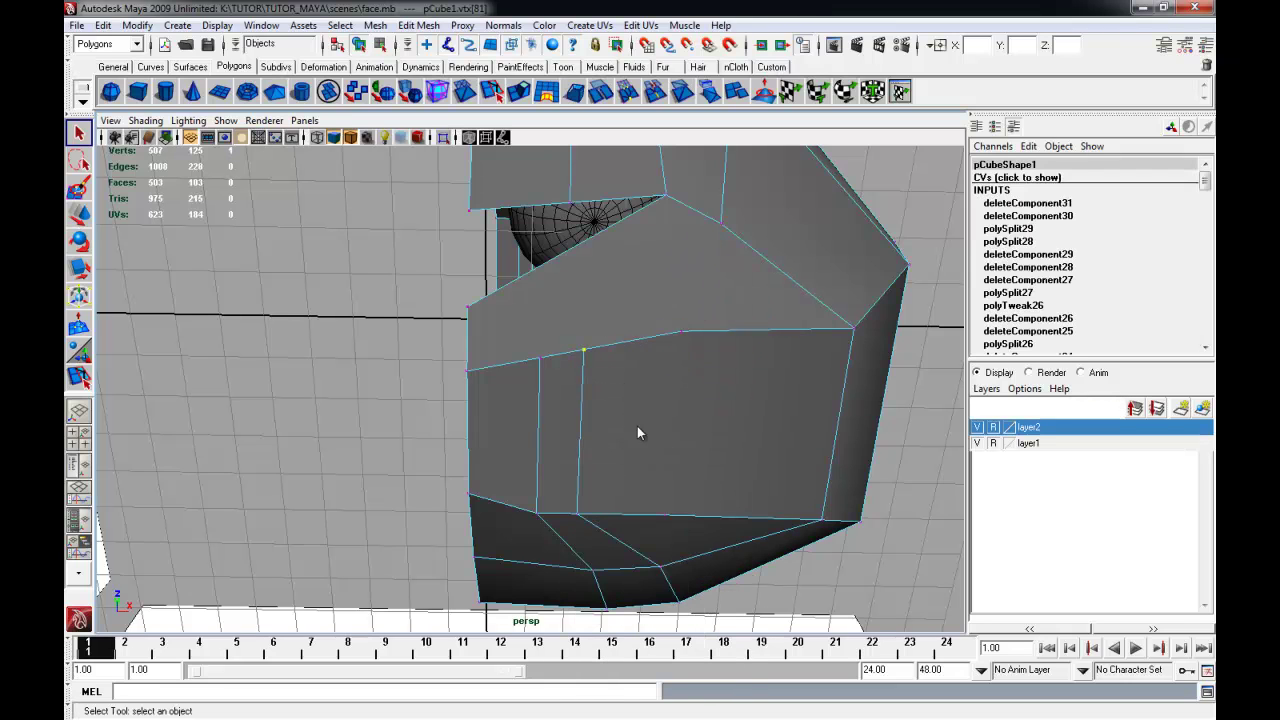
{"action": "key", "text": "w"}
{"action": "middle_click_drag", "start_coordinate": [680, 337], "coordinate": [603, 340]}
{"action": "key", "text": "v"}
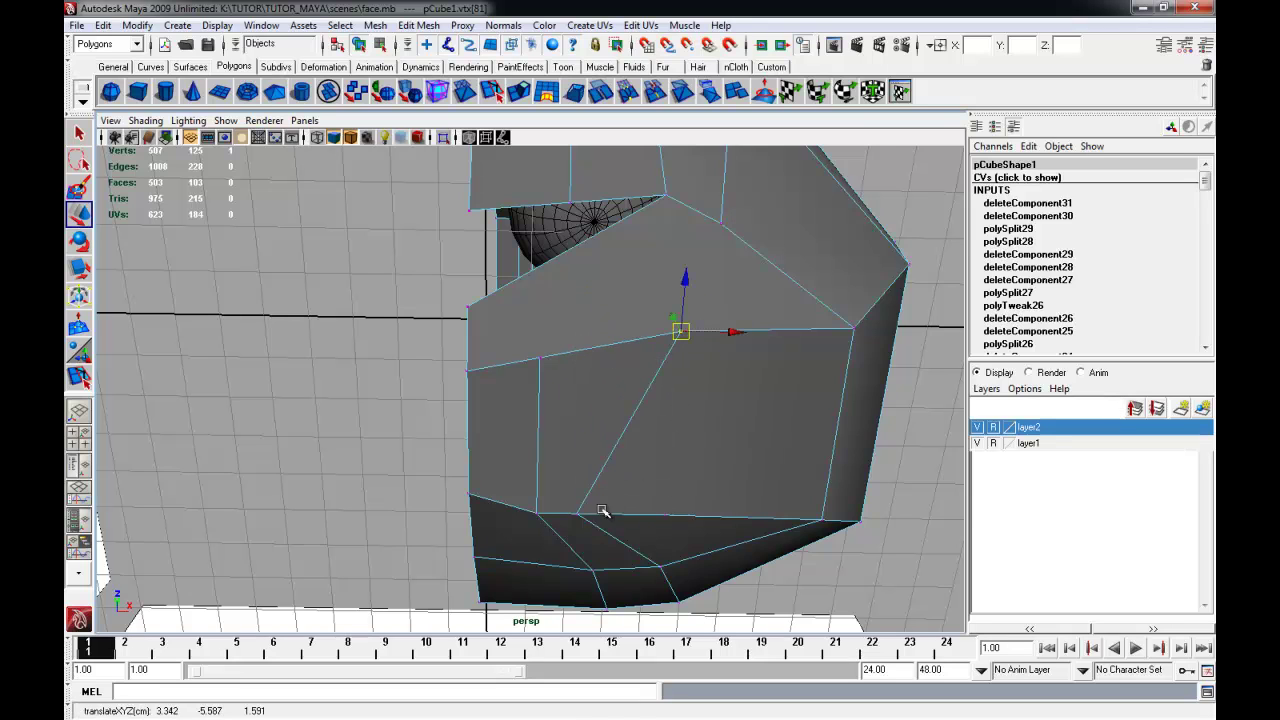
{"action": "left_click", "coordinate": [576, 512]}
{"action": "key", "text": "v"}
{"action": "middle_click_drag", "start_coordinate": [694, 515], "coordinate": [679, 547], "text": "shift"}
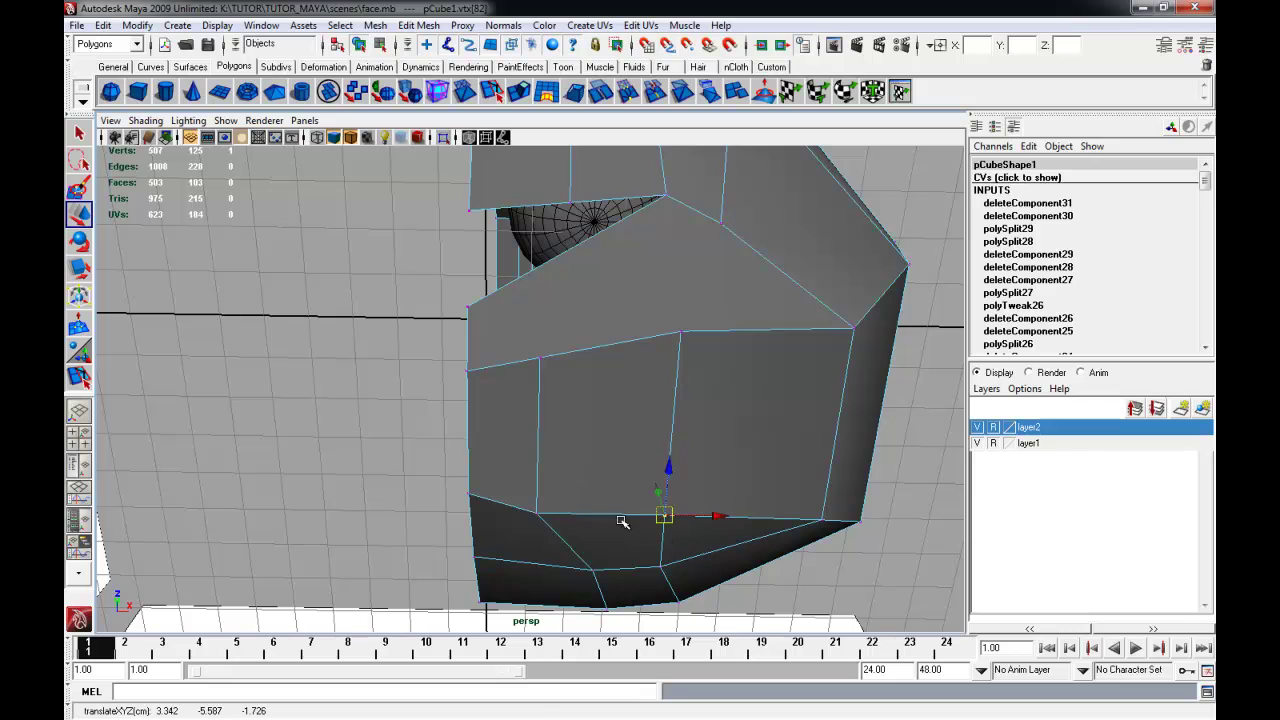
Move both end vertices of the innermost vertical edge under the chin outward, away from the centre line
{"action": "left_click", "coordinate": [538, 512]}
{"action": "middle_click_drag", "start_coordinate": [624, 513], "coordinate": [676, 517]}
{"action": "key", "text": "ctrl+z"}
{"action": "left_click", "coordinate": [540, 357]}
{"action": "middle_click_drag", "start_coordinate": [593, 350], "coordinate": [591, 422]}
Select the whole head mesh and merge its overlapping vertices
{"action": "right_click_drag", "start_coordinate": [676, 362], "coordinate": [735, 326]}
{"action": "left_click", "coordinate": [391, 486]}
{"action": "left_click", "coordinate": [584, 490]}
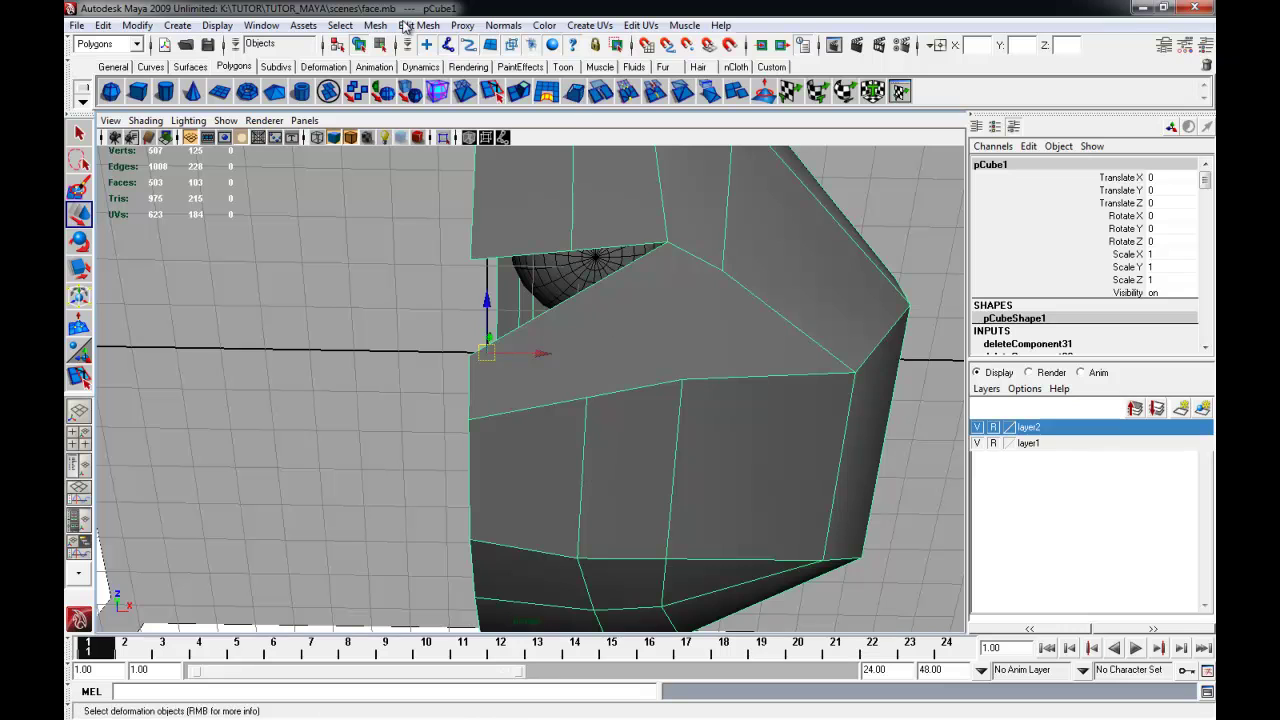
{"action": "left_click", "coordinate": [375, 25]}
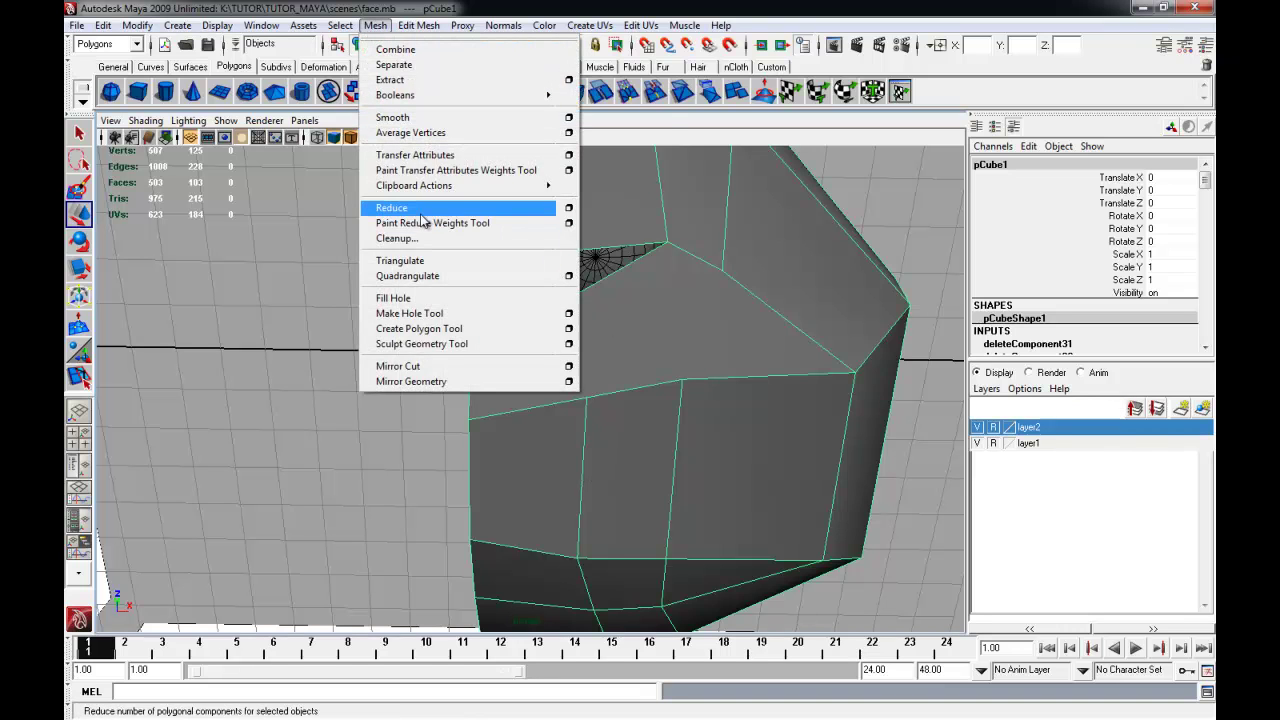
{"action": "mouse_move", "coordinate": [418, 25]}
{"action": "left_click", "coordinate": [439, 339]}
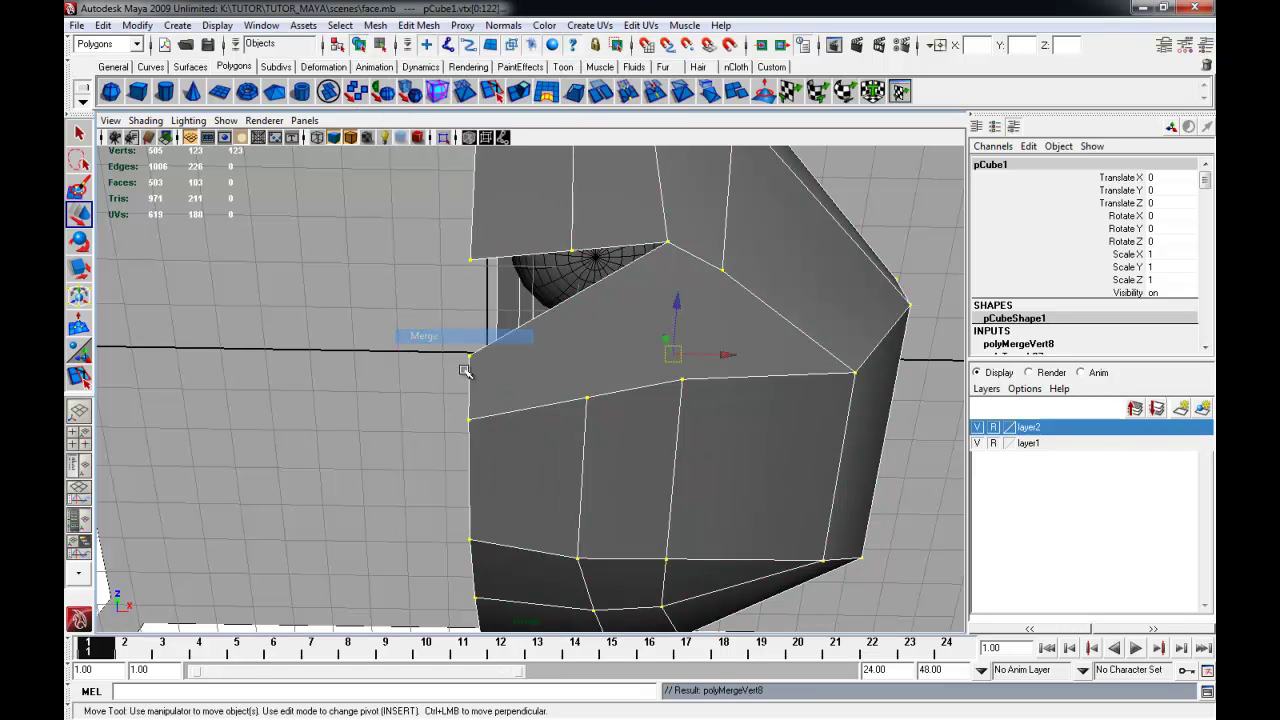
{"action": "left_click", "coordinate": [390, 445]}
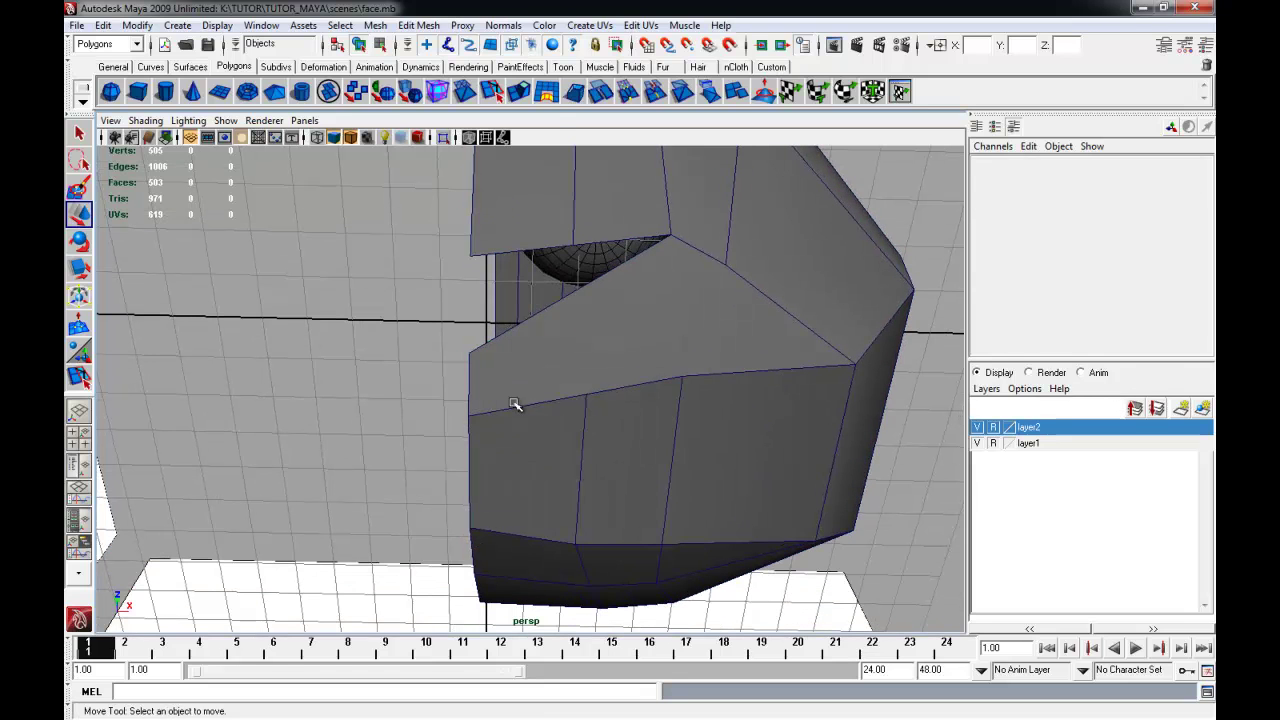
Split an edge from the middle of the lower lip border down to the top of the innermost vertical chin edge
{"action": "left_click", "coordinate": [514, 402]}
{"action": "left_click", "coordinate": [418, 25]}
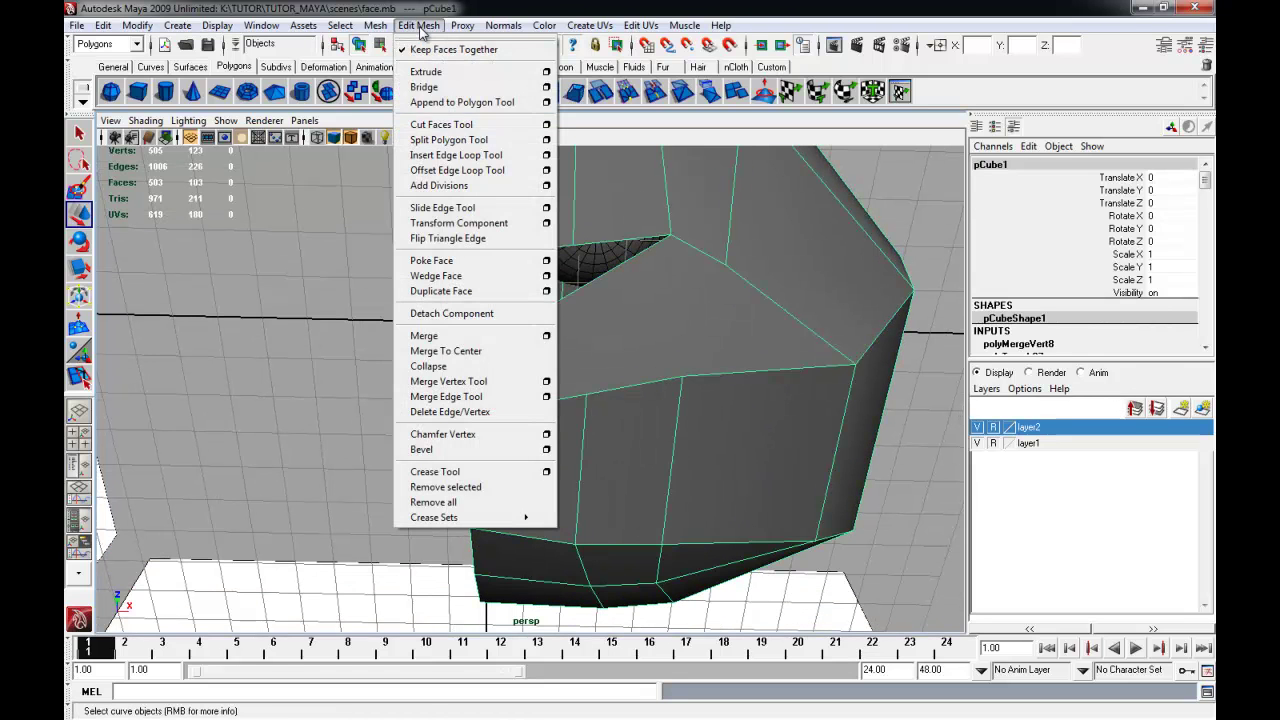
{"action": "left_click", "coordinate": [452, 140]}
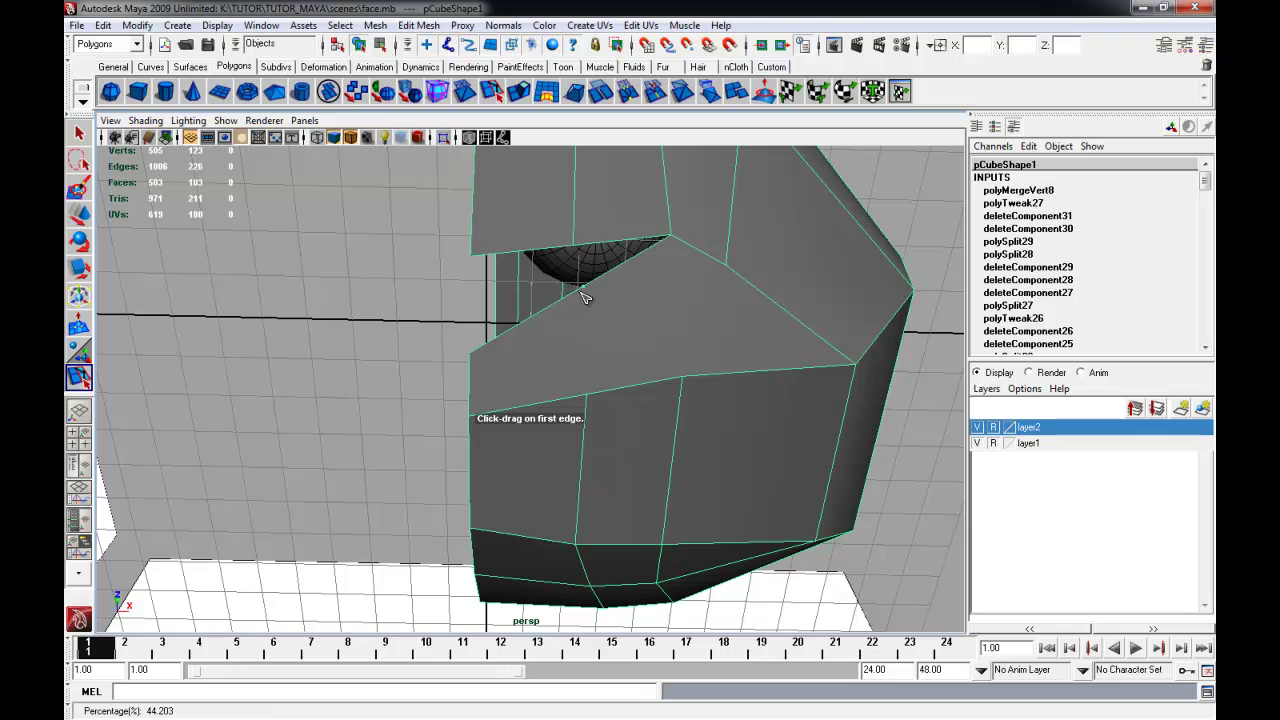
{"action": "left_click_drag", "start_coordinate": [581, 291], "coordinate": [588, 289]}
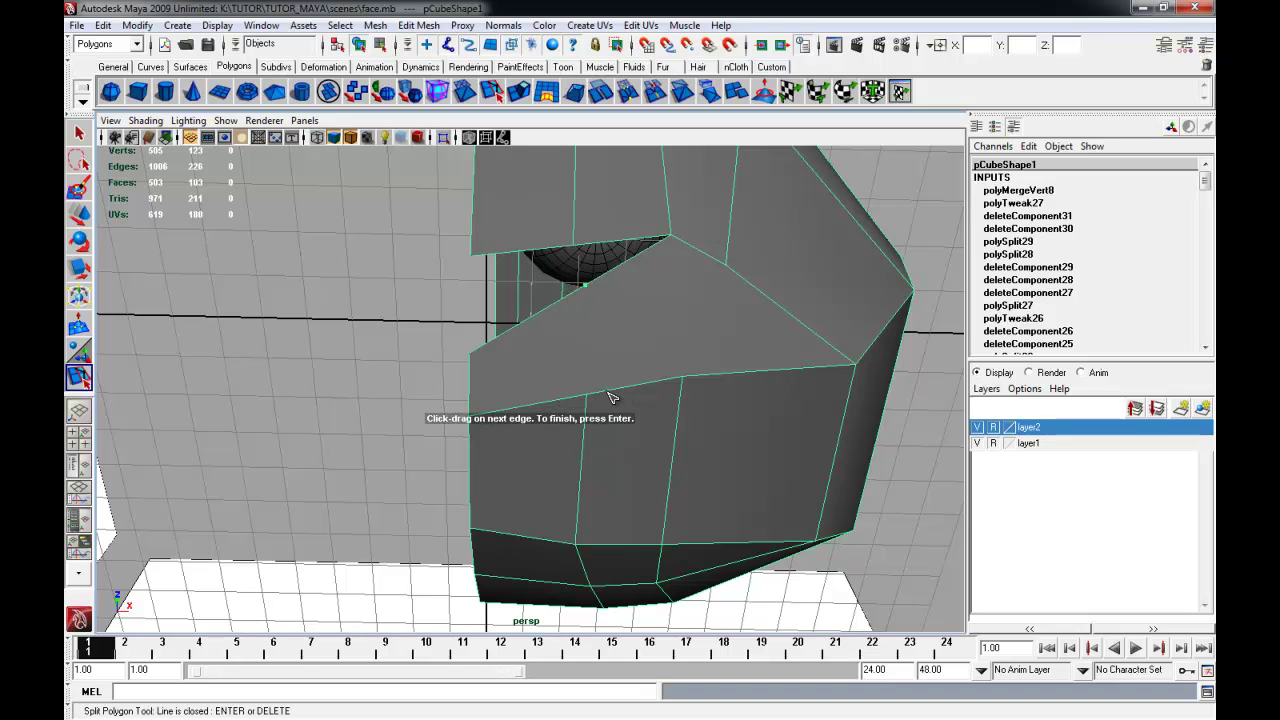
{"action": "left_click_drag", "start_coordinate": [594, 323], "coordinate": [534, 294], "text": "alt"}
{"action": "key", "text": "Return"}
{"action": "key", "text": "w"}
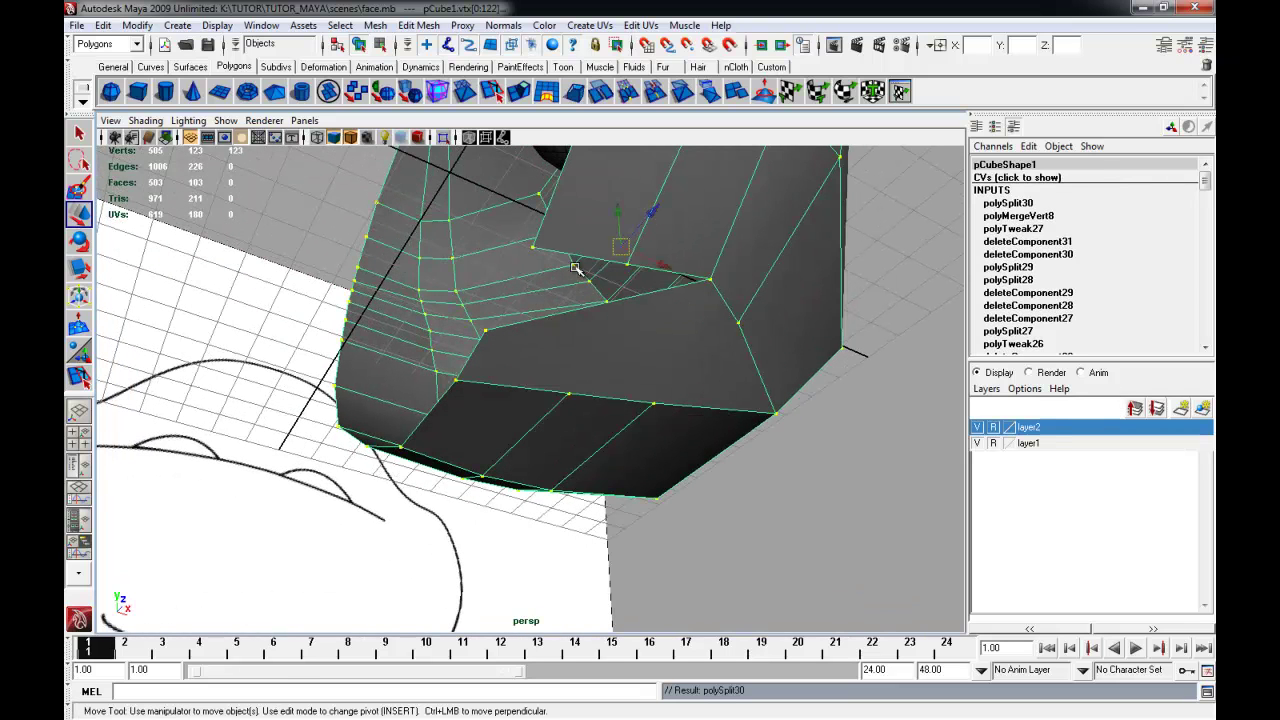
{"action": "key", "text": "F8"}
{"action": "key", "text": "y"}
{"action": "left_click_drag", "start_coordinate": [634, 297], "coordinate": [582, 315]}
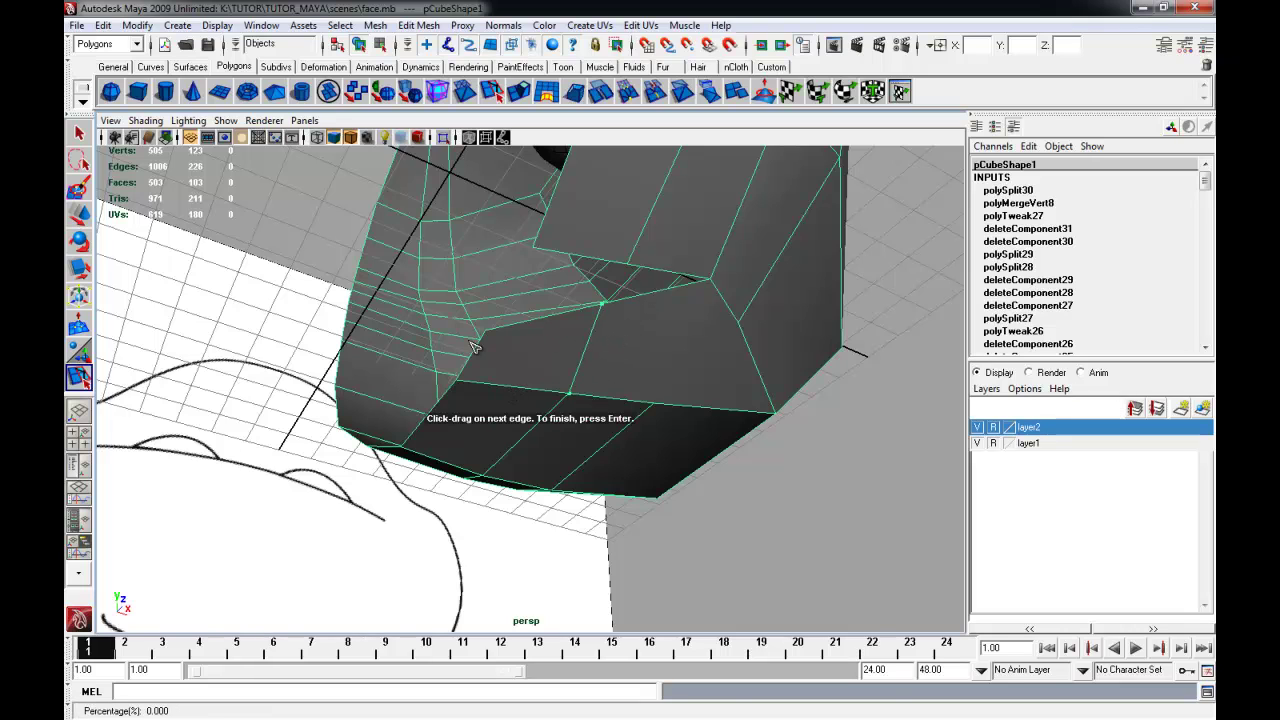
{"action": "key", "text": "Return"}
{"action": "key", "text": "w"}
Split an edge from the mouth corner down to the top of the second vertical chin edge
{"action": "left_click_drag", "start_coordinate": [471, 337], "coordinate": [717, 366], "text": "alt"}
{"action": "middle_click_drag", "start_coordinate": [714, 366], "coordinate": [651, 363], "text": "alt"}
{"action": "left_click_drag", "start_coordinate": [651, 363], "coordinate": [623, 271], "text": "alt"}
{"action": "left_click", "coordinate": [418, 25]}
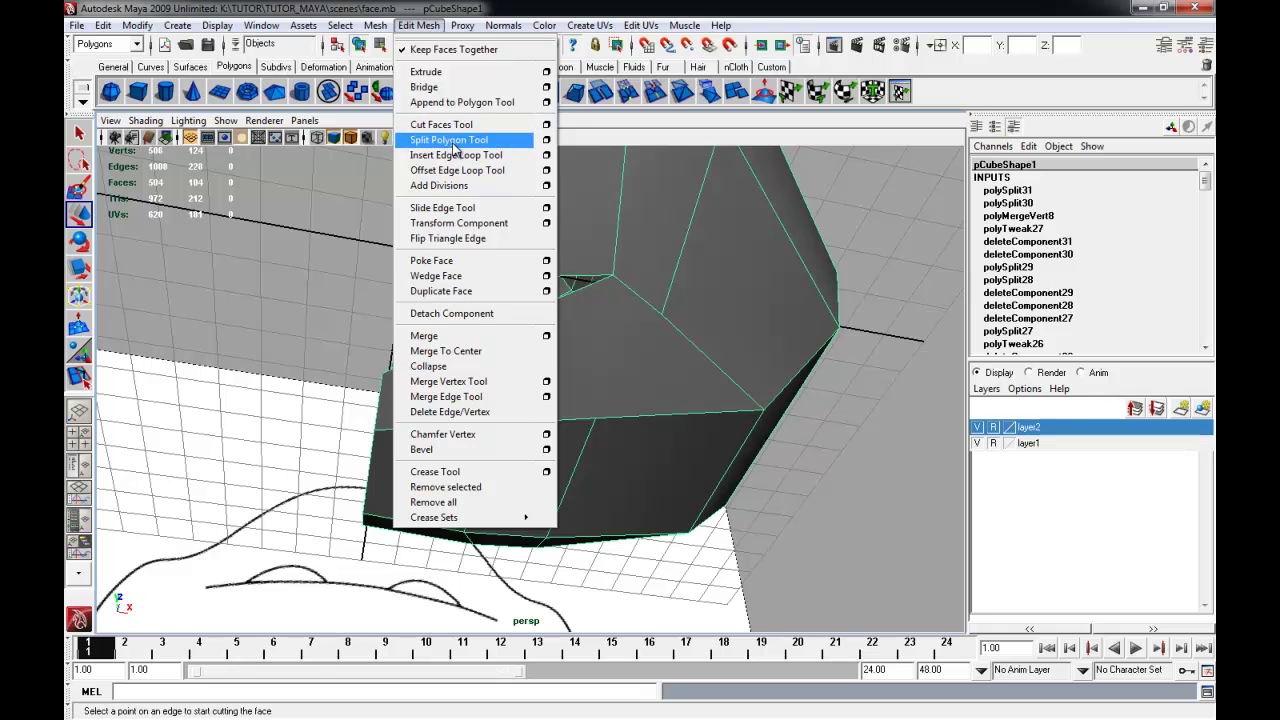
{"action": "left_click", "coordinate": [455, 144]}
{"action": "left_click_drag", "start_coordinate": [632, 287], "coordinate": [556, 371], "text": "alt"}
{"action": "left_click", "coordinate": [537, 409]}
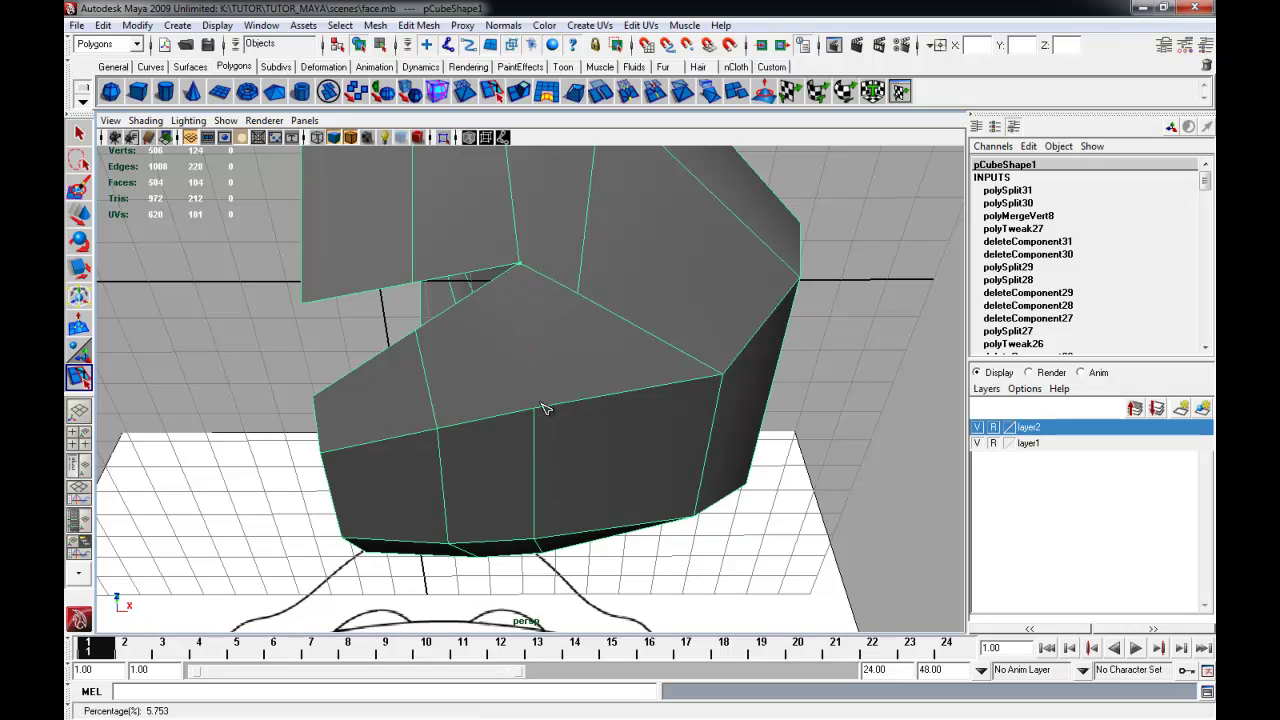
{"action": "left_click_drag", "start_coordinate": [510, 414], "coordinate": [496, 419]}
{"action": "key", "text": "Return"}
{"action": "key", "text": "w"}
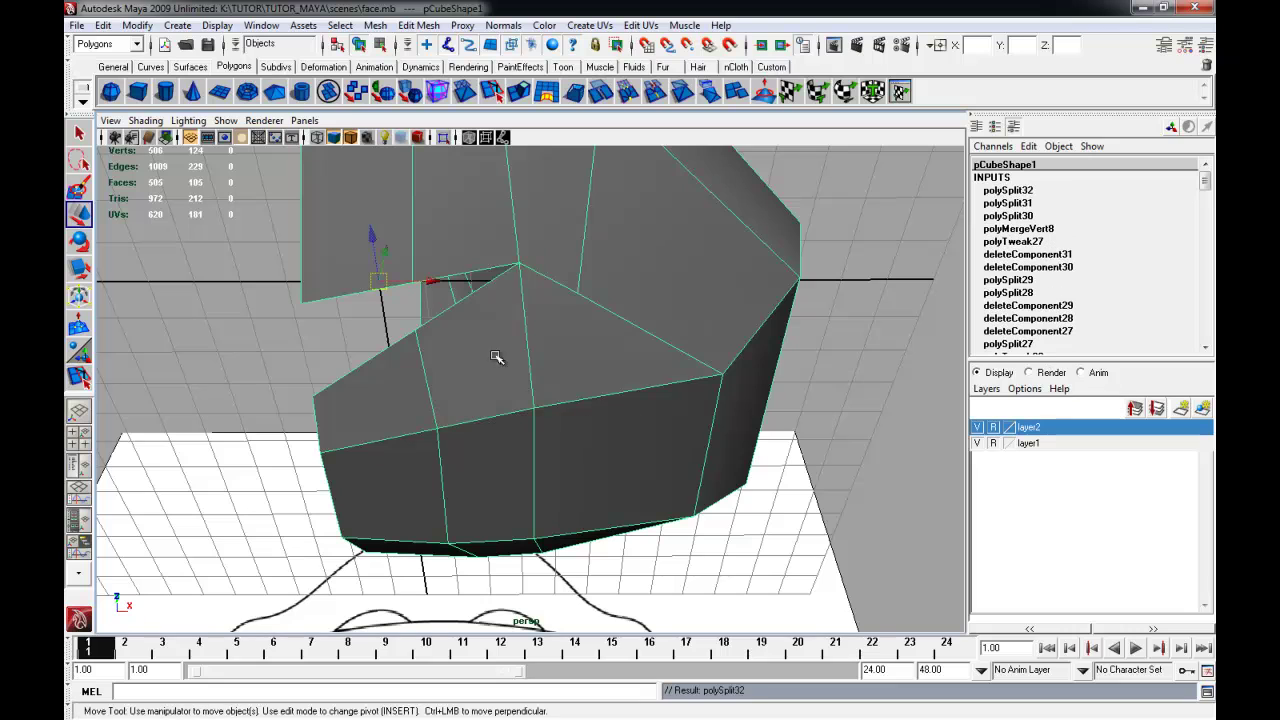
{"action": "key", "text": "y"}
{"action": "left_click", "coordinate": [587, 294]}
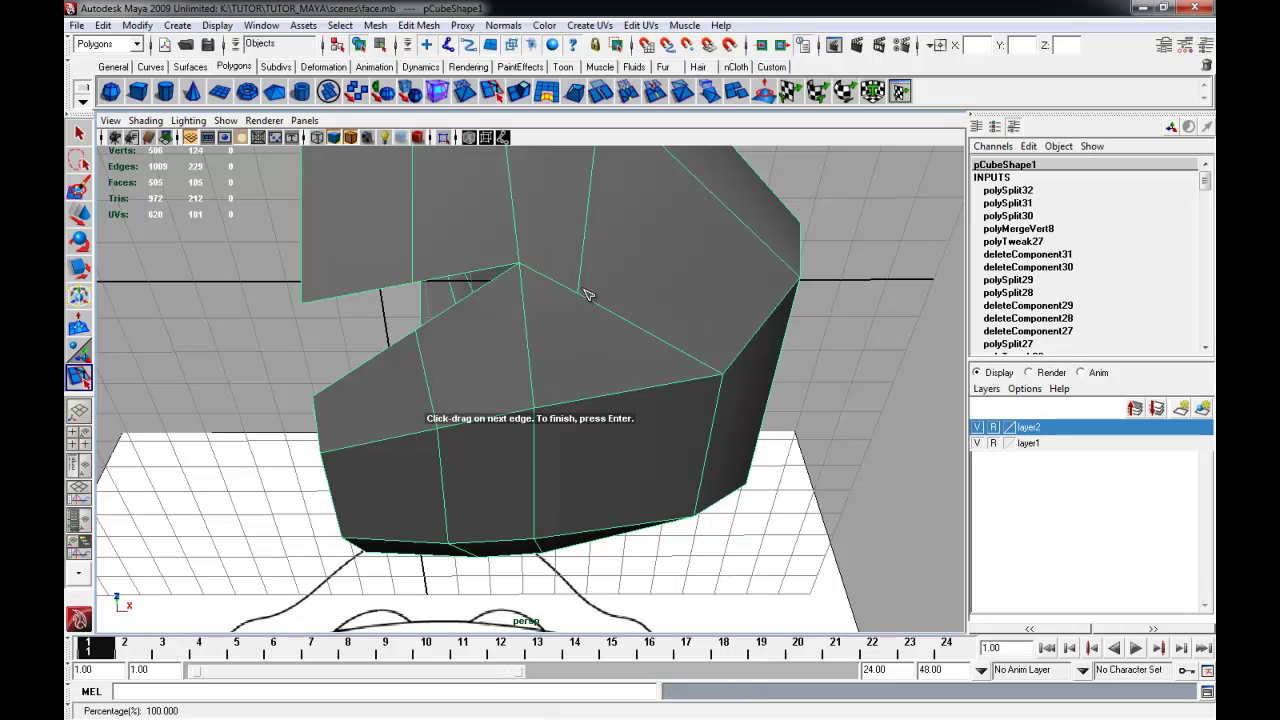
{"action": "key", "text": "Return"}
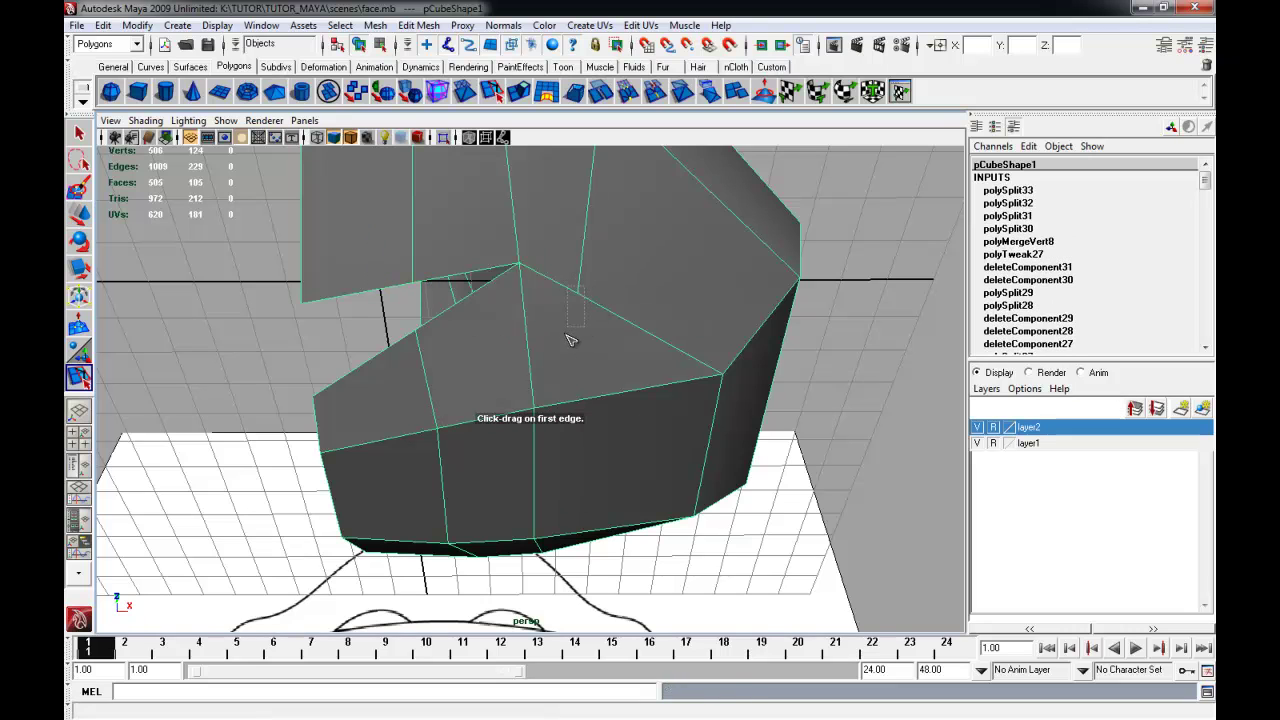
{"action": "key", "text": "y"}
{"action": "left_click", "coordinate": [580, 292]}
{"action": "left_click", "coordinate": [577, 338]}
{"action": "left_click", "coordinate": [528, 352]}
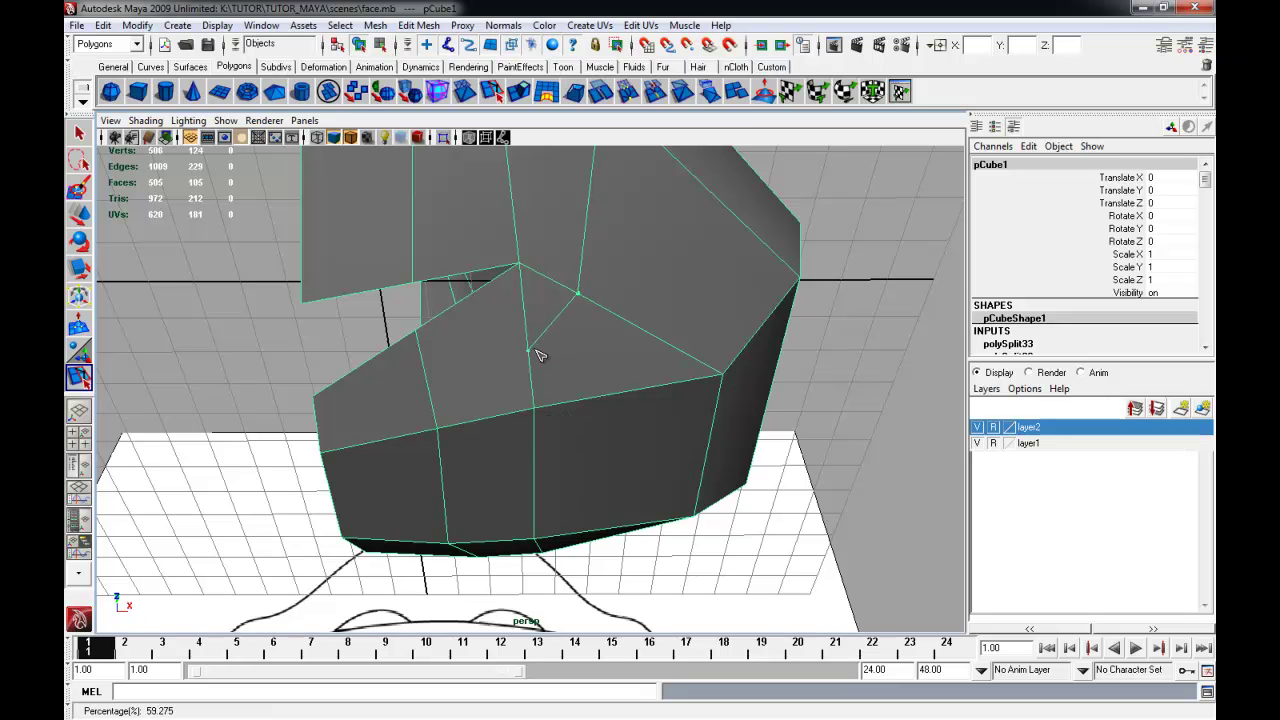
{"action": "left_click_drag", "start_coordinate": [558, 403], "coordinate": [528, 372], "text": "alt"}
{"action": "left_click", "coordinate": [556, 374]}
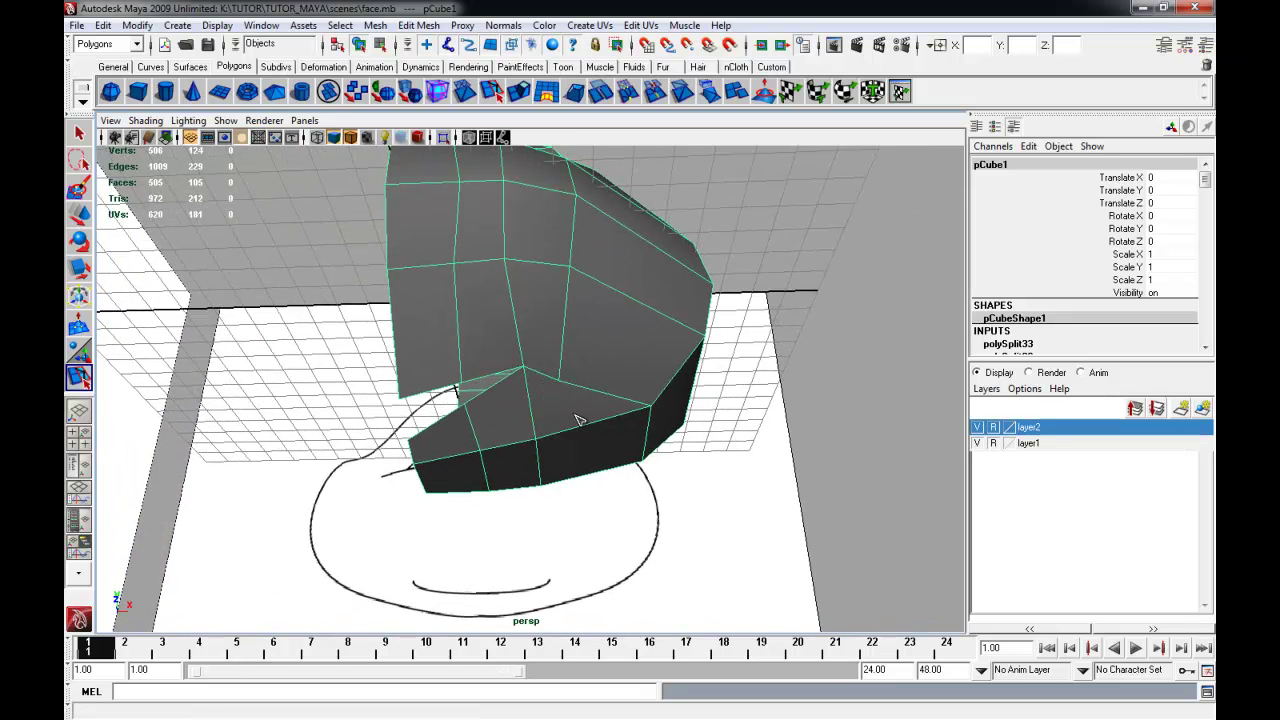
{"action": "left_click_drag", "start_coordinate": [594, 456], "coordinate": [594, 371], "text": "alt"}
Move the cheek vertex next to the mouth corner outward, away from the corner
{"action": "right_click_drag", "start_coordinate": [580, 356], "coordinate": [568, 354]}
{"action": "key", "text": "w"}
{"action": "left_click", "coordinate": [563, 354]}
{"action": "left_click_drag", "start_coordinate": [566, 362], "coordinate": [566, 460], "text": "alt"}
{"action": "left_click_drag", "start_coordinate": [615, 364], "coordinate": [566, 303]}
{"action": "right_click_drag", "start_coordinate": [566, 303], "coordinate": [623, 277]}
Split a first edge loop around the mouth opening, running parallel to the upper lip, past the corner and along the lower lip
{"action": "left_click_drag", "start_coordinate": [626, 434], "coordinate": [703, 347], "text": "alt"}
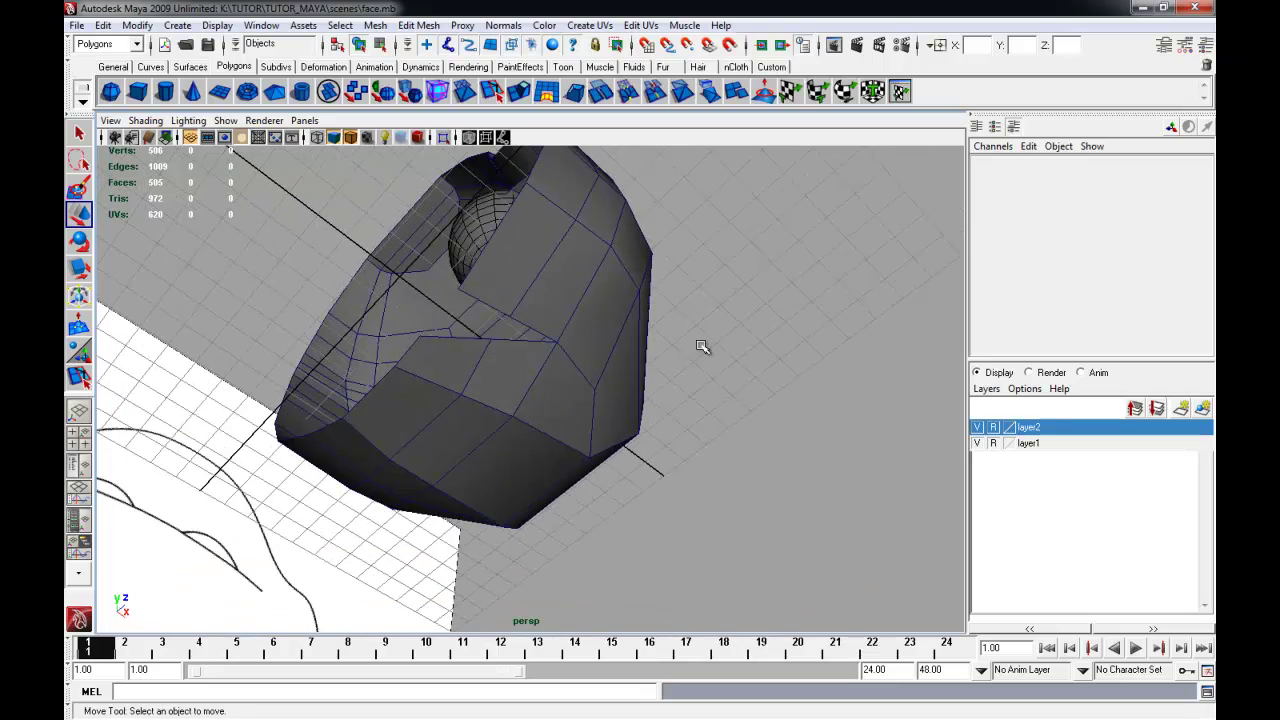
{"action": "mouse_move", "coordinate": [534, 457]}
{"action": "left_mouse_down", "text": "alt"}
{"action": "mouse_move", "coordinate": [437, 514]}
{"action": "mouse_move", "coordinate": [349, 517]}
{"action": "mouse_move", "coordinate": [554, 508]}
{"action": "mouse_move", "coordinate": [534, 475]}
{"action": "left_mouse_up", "text": "alt"}
{"action": "right_click_drag", "start_coordinate": [534, 475], "coordinate": [606, 450], "text": "alt"}
{"action": "middle_click_drag", "start_coordinate": [527, 380], "coordinate": [560, 391], "text": "alt"}
{"action": "left_click_drag", "start_coordinate": [522, 353], "coordinate": [539, 377], "text": "alt"}
{"action": "left_click", "coordinate": [419, 27]}
{"action": "left_click", "coordinate": [449, 139]}
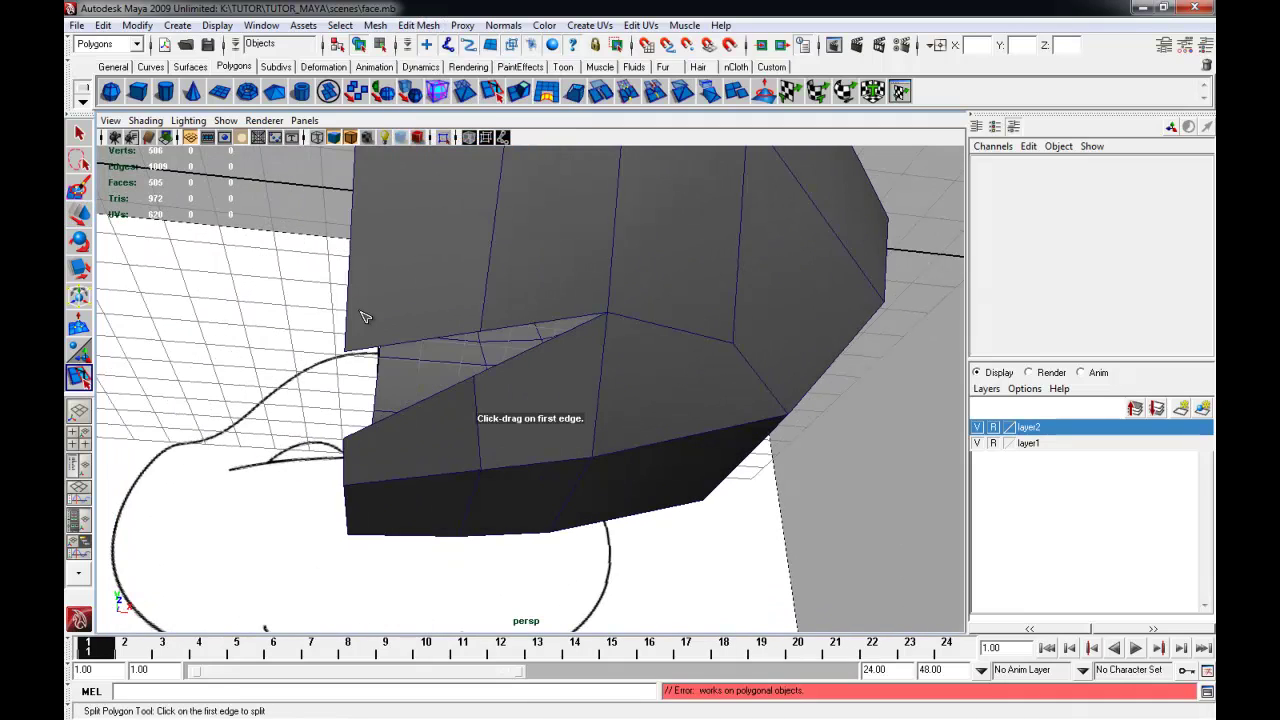
{"action": "left_click", "coordinate": [348, 310]}
{"action": "left_click_drag", "start_coordinate": [348, 310], "coordinate": [352, 327]}
{"action": "left_click_drag", "start_coordinate": [503, 296], "coordinate": [488, 300]}
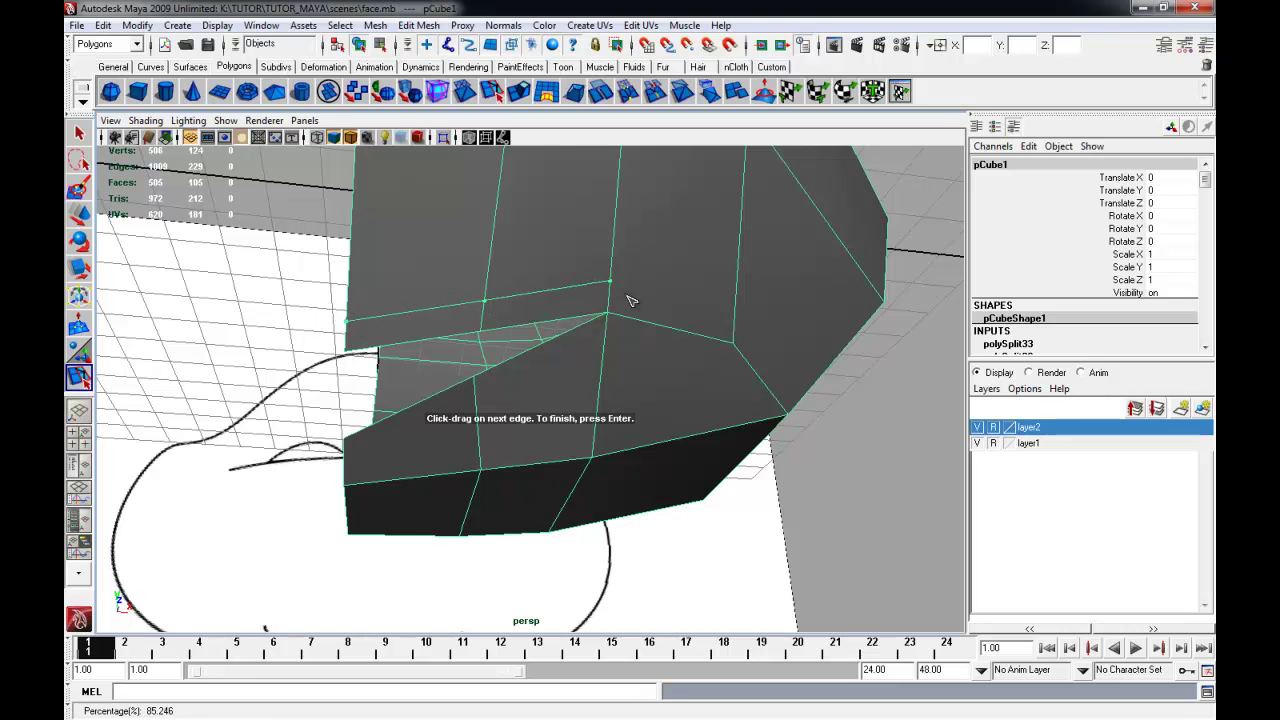
{"action": "left_click", "coordinate": [603, 362]}
{"action": "left_click", "coordinate": [488, 420]}
{"action": "left_click_drag", "start_coordinate": [488, 420], "coordinate": [487, 421]}
{"action": "left_click_drag", "start_coordinate": [344, 470], "coordinate": [344, 503]}
{"action": "key", "text": "Return"}
{"action": "key", "text": "w"}
Split a second, wider edge loop above the upper lip, through the cheek vertex and down to the second chin edge's top vertex
{"action": "left_click_drag", "start_coordinate": [326, 449], "coordinate": [560, 440], "text": "alt"}
{"action": "left_click_drag", "start_coordinate": [461, 256], "coordinate": [500, 260], "text": "alt"}
{"action": "left_click", "coordinate": [418, 25]}
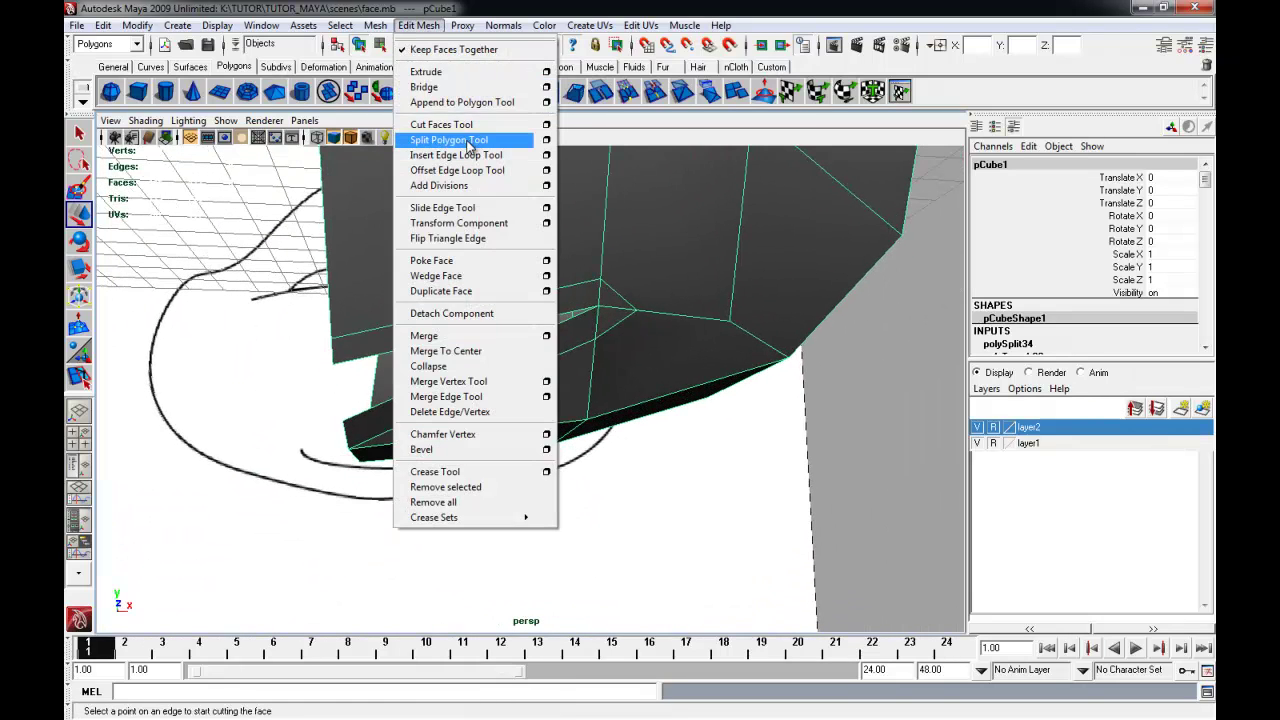
{"action": "left_click", "coordinate": [467, 146]}
{"action": "left_click", "coordinate": [340, 300]}
{"action": "left_click", "coordinate": [475, 259]}
{"action": "left_click_drag", "start_coordinate": [701, 388], "coordinate": [687, 341], "text": "alt"}
{"action": "left_click", "coordinate": [595, 426]}
{"action": "middle_click_drag", "start_coordinate": [543, 432], "coordinate": [575, 336], "text": "alt"}
{"action": "left_click", "coordinate": [503, 350]}
{"action": "left_click_drag", "start_coordinate": [495, 357], "coordinate": [429, 414], "text": "alt"}
{"action": "left_click", "coordinate": [377, 446]}
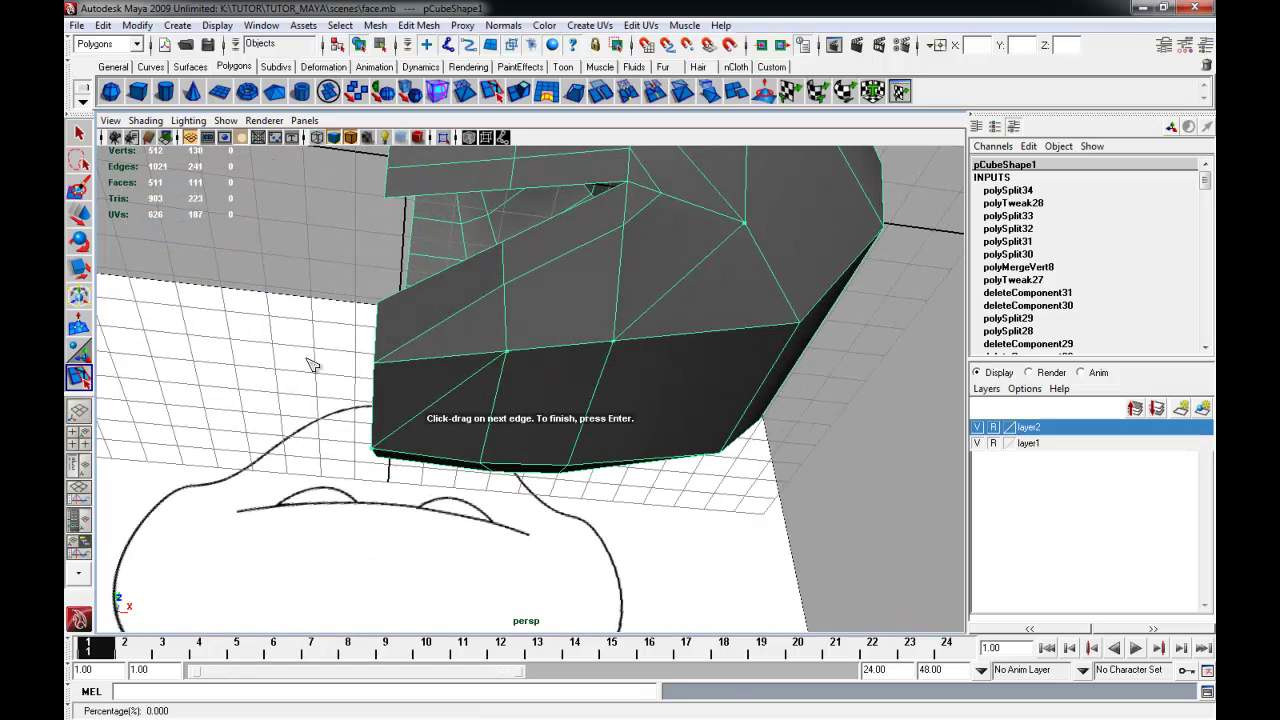
{"action": "key", "text": "Return"}
{"action": "key", "text": "w"}
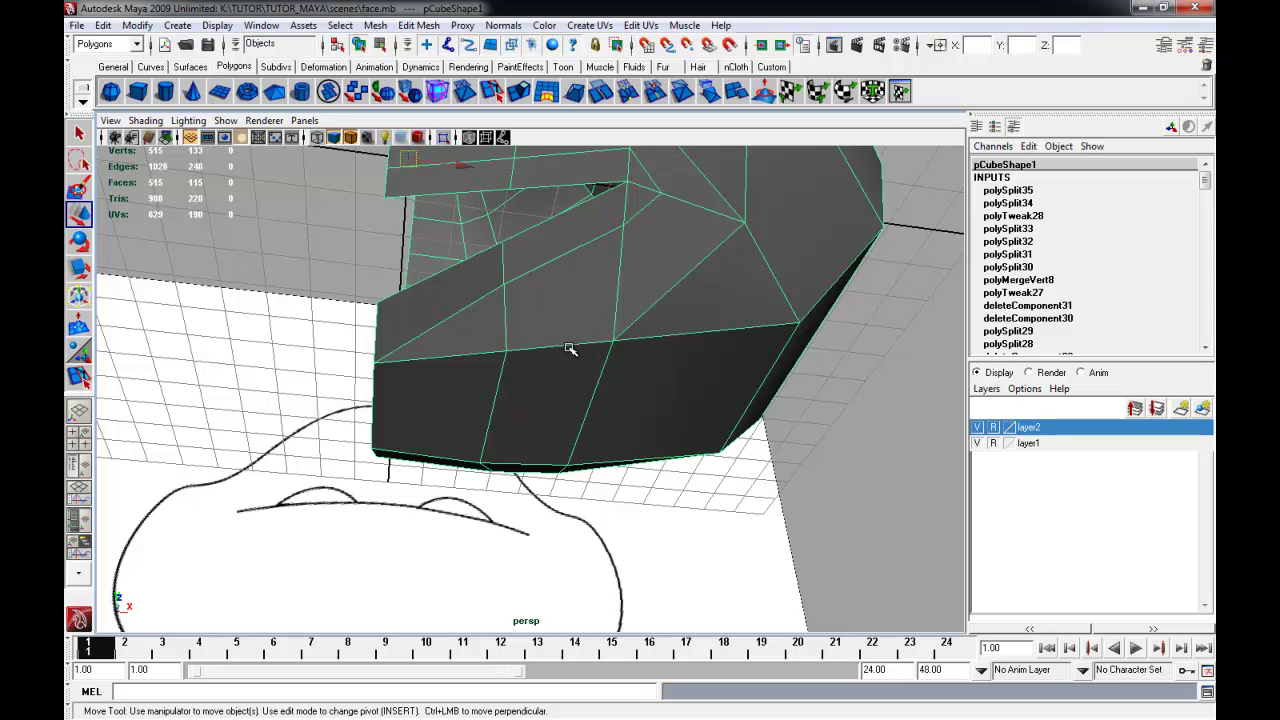
Split an edge from the second chin edge's top vertex diagonally across to the lower chin vertex on the centre line
{"action": "key", "text": "y"}
{"action": "left_click", "coordinate": [378, 452]}
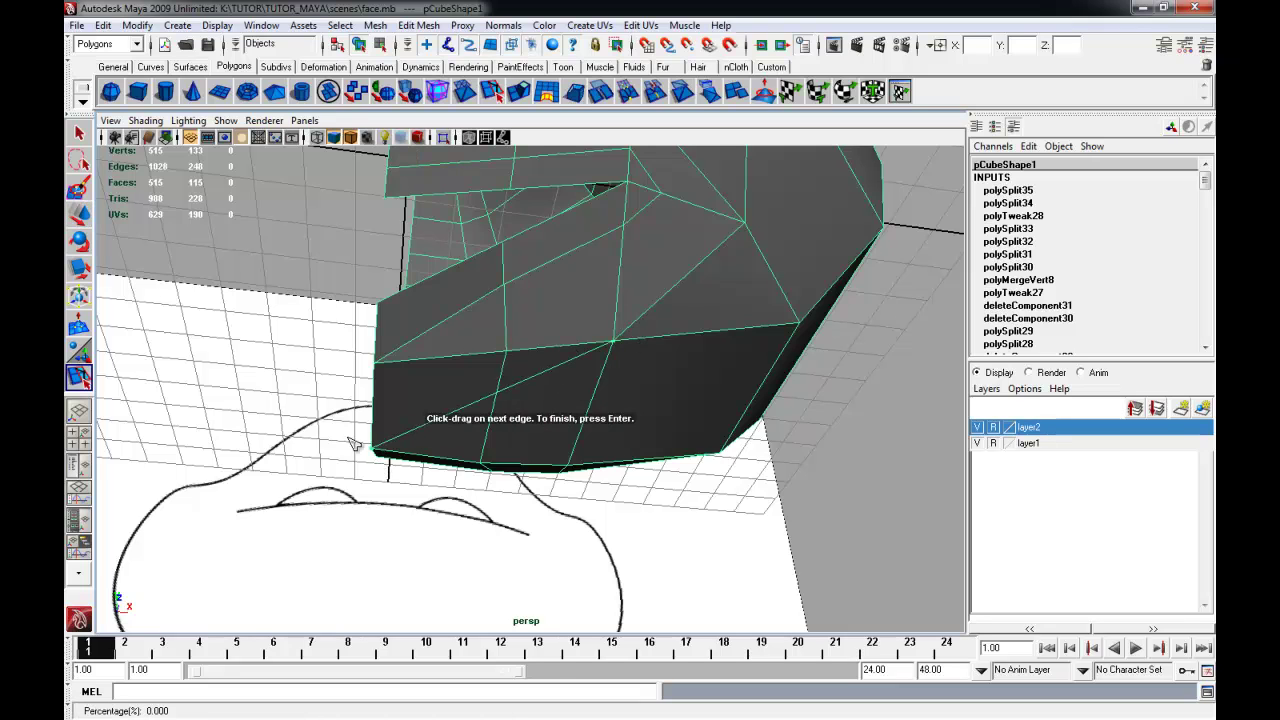
{"action": "left_click", "coordinate": [378, 364]}
{"action": "key", "text": "w"}
Delete the two old horizontal edges above the new chin diagonal and the vertical edge segments meeting them
{"action": "right_click_drag", "start_coordinate": [585, 352], "coordinate": [500, 357]}
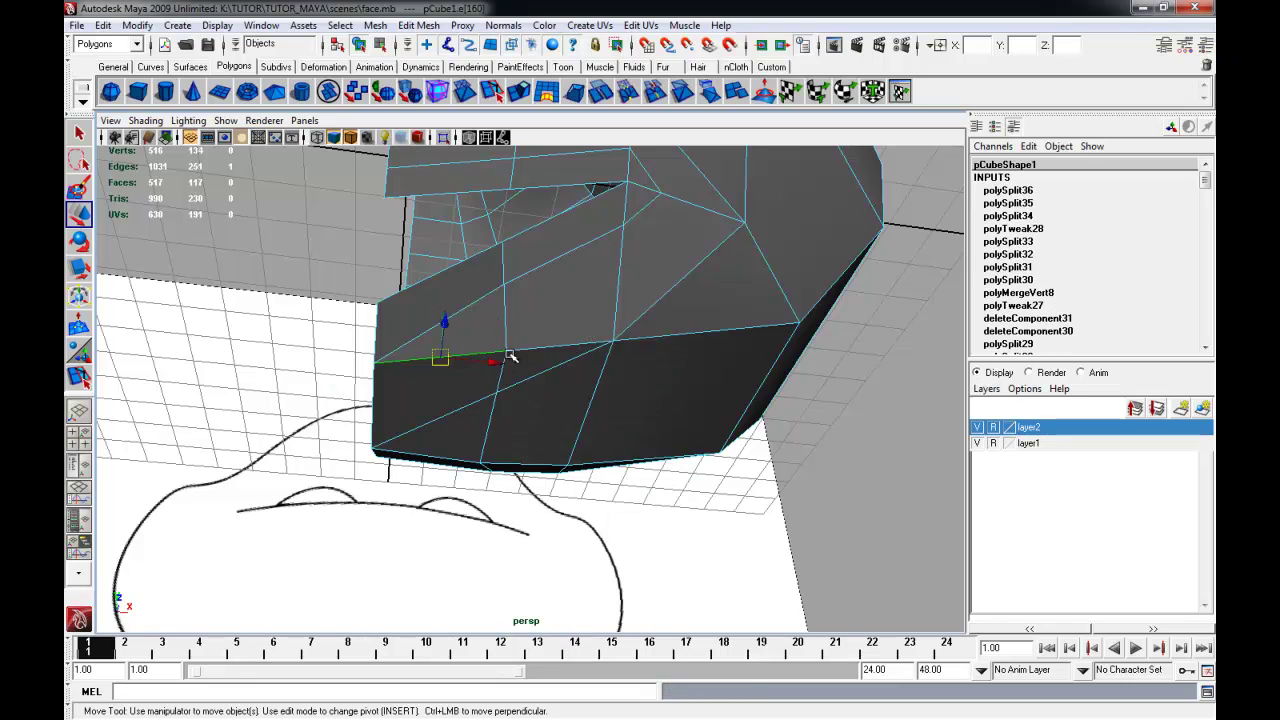
{"action": "key", "text": "Delete"}
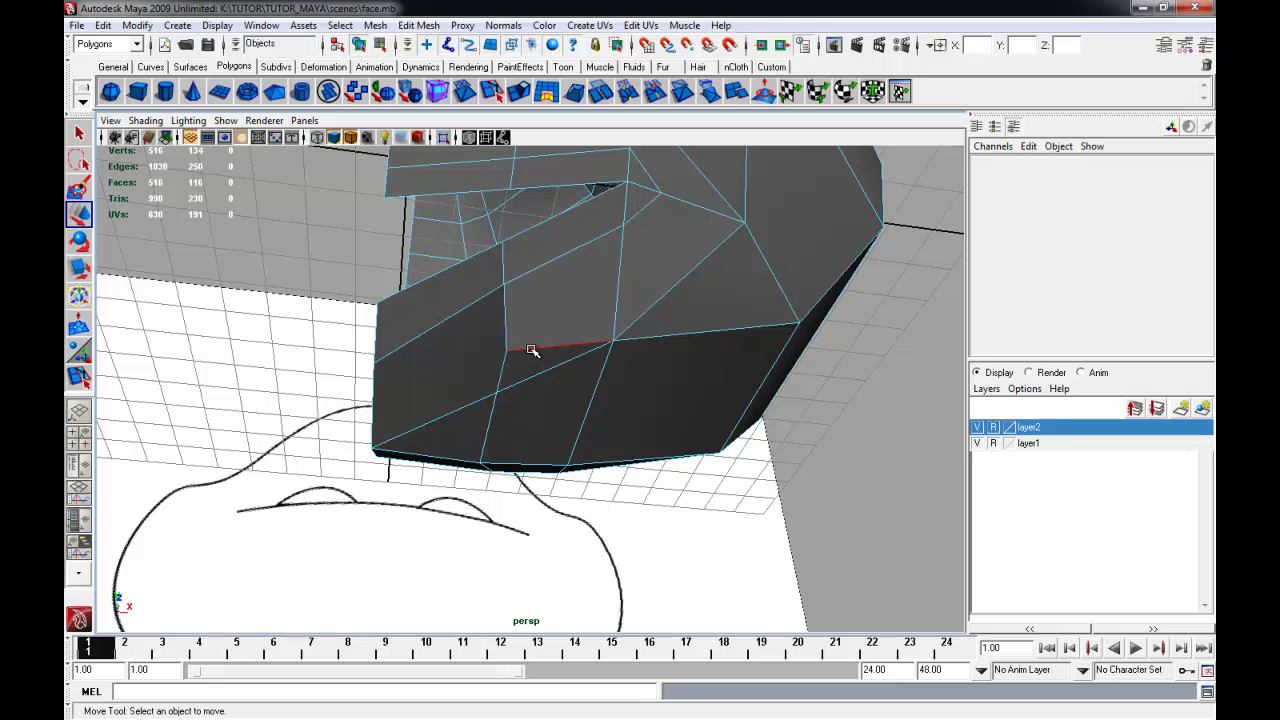
{"action": "left_click", "coordinate": [524, 351]}
{"action": "key", "text": "Delete"}
{"action": "left_click", "coordinate": [507, 346]}
{"action": "key", "text": "Delete"}
{"action": "left_click", "coordinate": [516, 354]}
{"action": "key", "text": "Delete"}
Select the head mesh and merge its overlapping vertices
{"action": "right_click_drag", "start_coordinate": [528, 331], "coordinate": [580, 310]}
{"action": "left_click", "coordinate": [523, 300]}
{"action": "left_click", "coordinate": [418, 25]}
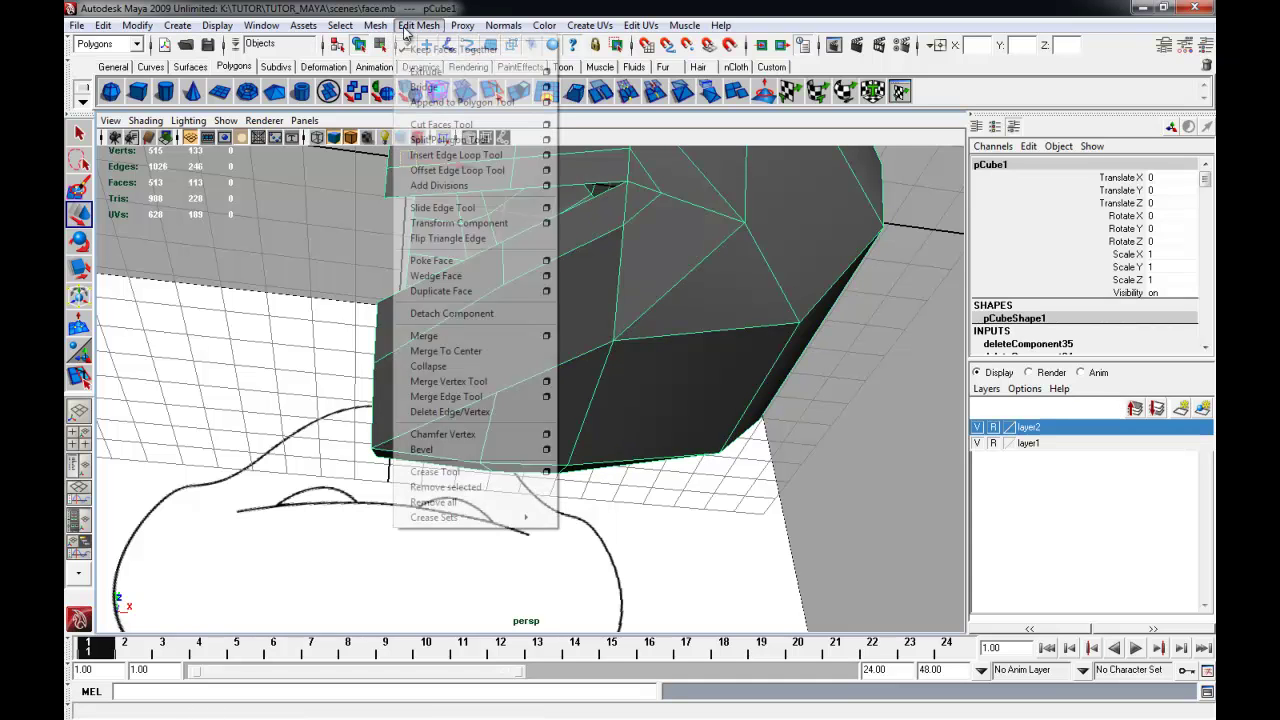
{"action": "left_click", "coordinate": [430, 336]}
Split a vertical edge from the middle of the lower lip loop to the top of the innermost chin edge
{"action": "left_click", "coordinate": [418, 25]}
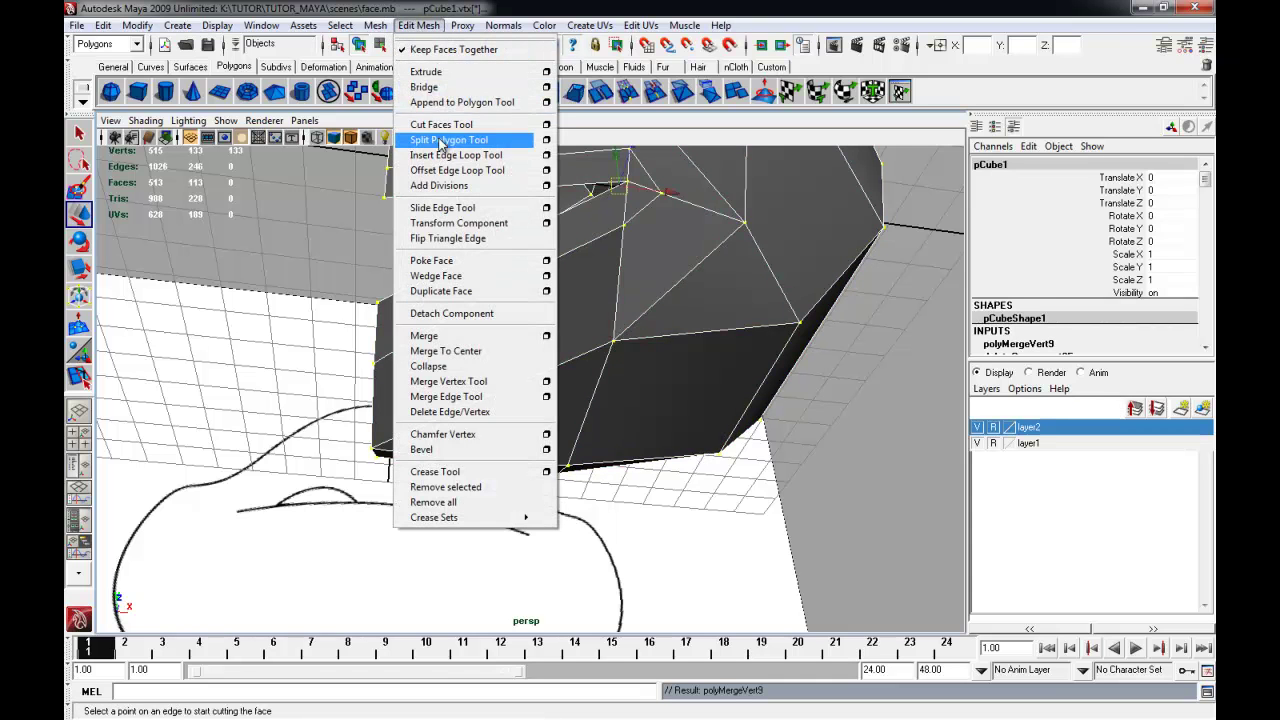
{"action": "left_click", "coordinate": [442, 139]}
{"action": "left_click", "coordinate": [505, 285]}
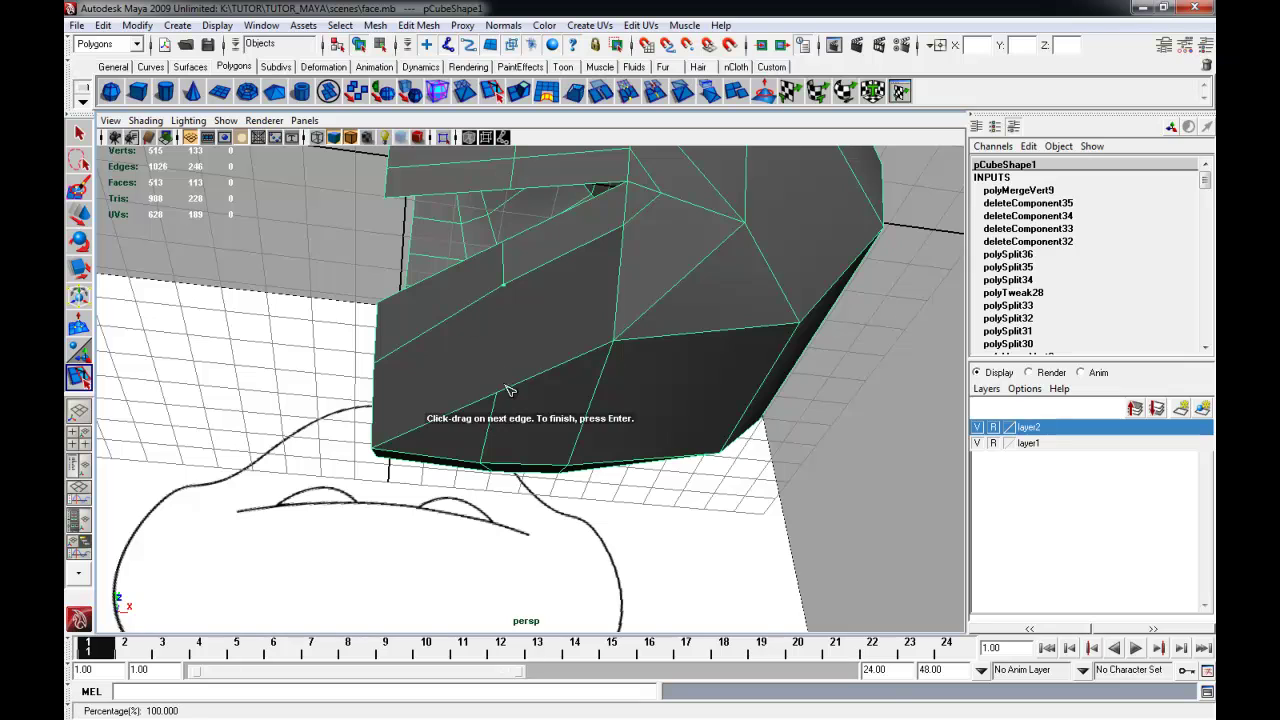
{"action": "key", "text": "w"}
Reposition the chin vertices below the lower lip to reshape the area around the new edges
{"action": "left_click_drag", "start_coordinate": [406, 380], "coordinate": [490, 400], "text": "alt"}
{"action": "right_click_drag", "start_coordinate": [393, 432], "coordinate": [328, 435]}
{"action": "left_click_drag", "start_coordinate": [380, 414], "coordinate": [478, 419], "text": "alt"}
{"action": "left_click", "coordinate": [484, 350]}
{"action": "left_click_drag", "start_coordinate": [484, 350], "coordinate": [599, 391], "text": "alt"}
{"action": "left_click_drag", "start_coordinate": [435, 479], "coordinate": [574, 427], "text": "alt"}
{"action": "left_click", "coordinate": [361, 455]}
{"action": "left_click", "coordinate": [540, 450]}
{"action": "left_click", "coordinate": [456, 458]}
{"action": "left_click_drag", "start_coordinate": [448, 416], "coordinate": [496, 378]}
{"action": "left_click", "coordinate": [503, 431]}
{"action": "left_click_drag", "start_coordinate": [577, 416], "coordinate": [402, 348], "text": "alt"}
{"action": "right_click_drag", "start_coordinate": [544, 300], "coordinate": [608, 277]}
Delete the short edge between the mouth corner and the neighbouring vertex of the first lip loop
{"action": "left_click_drag", "start_coordinate": [852, 506], "coordinate": [832, 496], "text": "alt"}
{"action": "left_click_drag", "start_coordinate": [494, 397], "coordinate": [491, 343], "text": "alt"}
{"action": "right_click_drag", "start_coordinate": [491, 343], "coordinate": [549, 308], "text": "alt"}
{"action": "left_click", "coordinate": [527, 299]}
{"action": "key", "text": "Delete"}
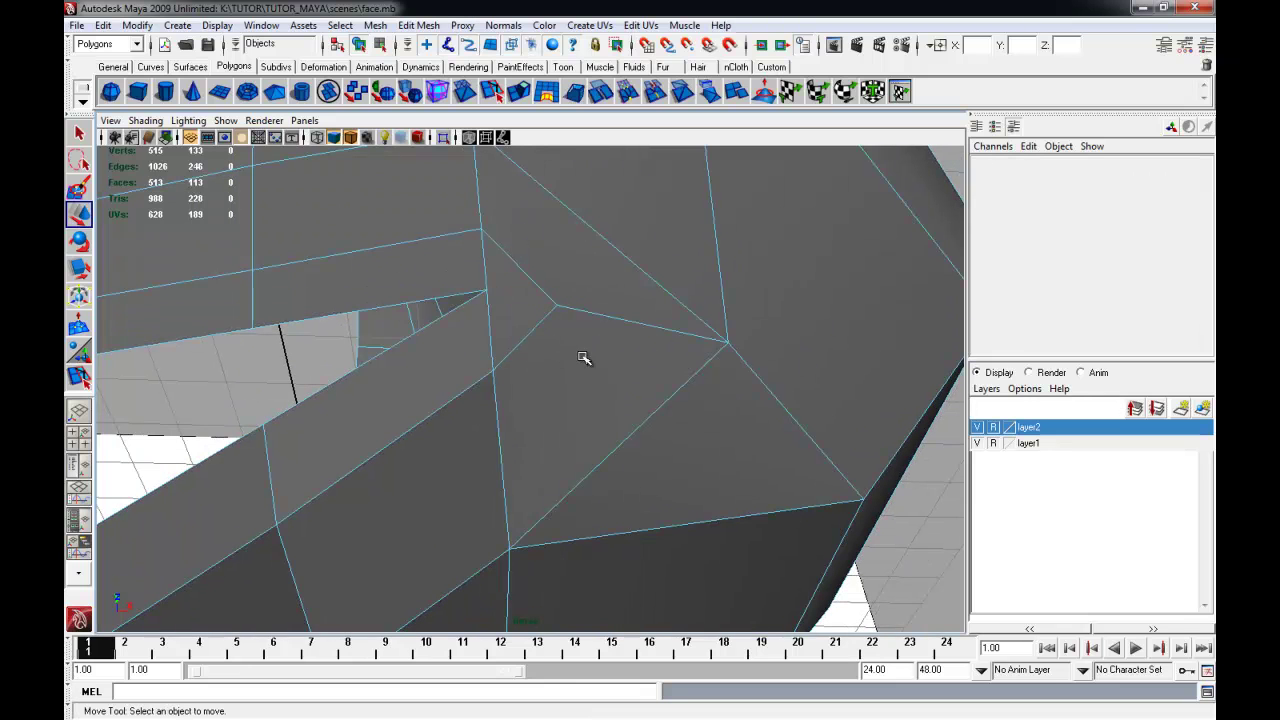
Try to move the lip loop vertex beside the mouth corner and undo the move
{"action": "right_click_drag", "start_coordinate": [636, 411], "coordinate": [551, 414], "text": "alt"}
{"action": "right_click_drag", "start_coordinate": [529, 343], "coordinate": [520, 345]}
{"action": "left_click", "coordinate": [551, 325]}
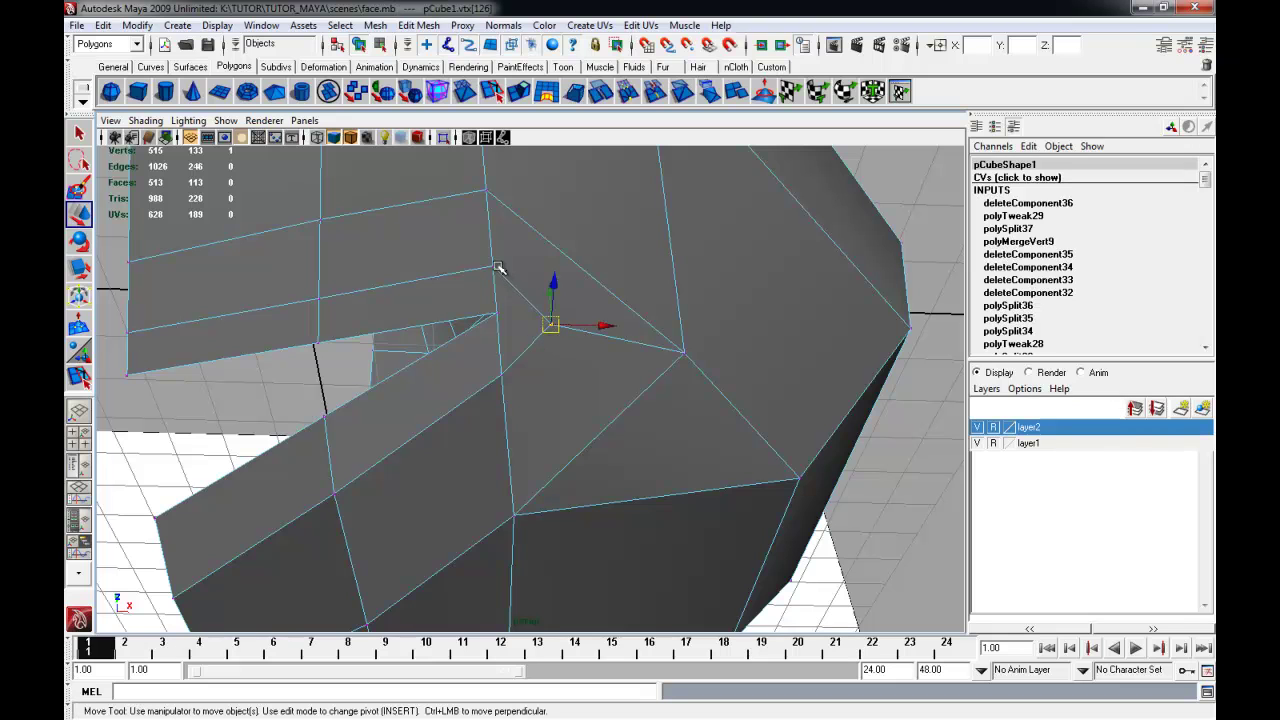
{"action": "mouse_move", "coordinate": [607, 331]}
{"action": "left_mouse_down"}
{"action": "mouse_move", "coordinate": [632, 332]}
{"action": "mouse_move", "coordinate": [610, 331]}
{"action": "mouse_move", "coordinate": [609, 356]}
{"action": "left_mouse_up"}
{"action": "key", "text": "ctrl+z"}
{"action": "right_click_drag", "start_coordinate": [655, 406], "coordinate": [690, 387]}
{"action": "left_click", "coordinate": [837, 487]}
Select the four border edges of the upper and lower lip and extrude them a short distance into the mouth
{"action": "right_click_drag", "start_coordinate": [640, 475], "coordinate": [414, 477], "text": "alt"}
{"action": "left_click_drag", "start_coordinate": [422, 440], "coordinate": [415, 469], "text": "alt"}
{"action": "right_click_drag", "start_coordinate": [415, 469], "coordinate": [480, 468], "text": "alt"}
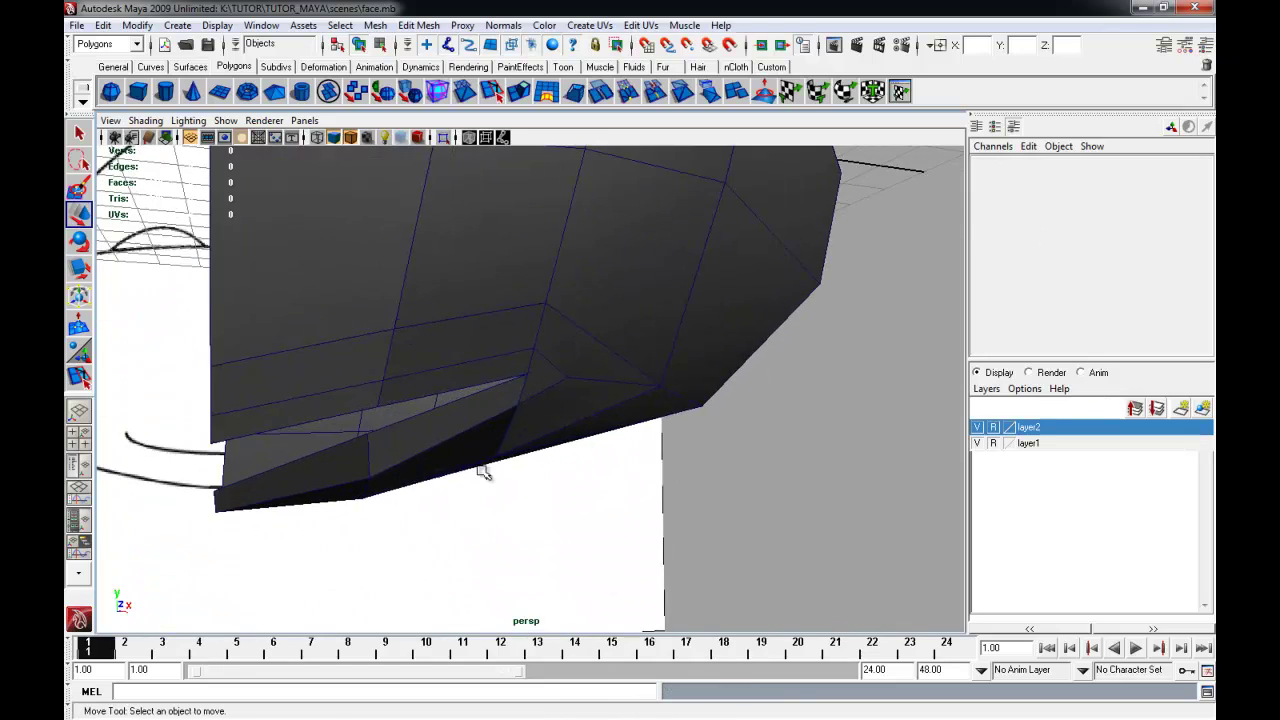
{"action": "left_click_drag", "start_coordinate": [480, 468], "coordinate": [434, 436], "text": "alt"}
{"action": "middle_click_drag", "start_coordinate": [434, 436], "coordinate": [565, 436], "text": "alt"}
{"action": "right_click_drag", "start_coordinate": [565, 436], "coordinate": [608, 440], "text": "alt"}
{"action": "left_click_drag", "start_coordinate": [608, 440], "coordinate": [570, 405], "text": "alt"}
{"action": "right_click_drag", "start_coordinate": [569, 405], "coordinate": [570, 372]}
{"action": "left_click", "coordinate": [572, 322]}
{"action": "left_click_drag", "start_coordinate": [591, 326], "coordinate": [667, 380], "text": "alt"}
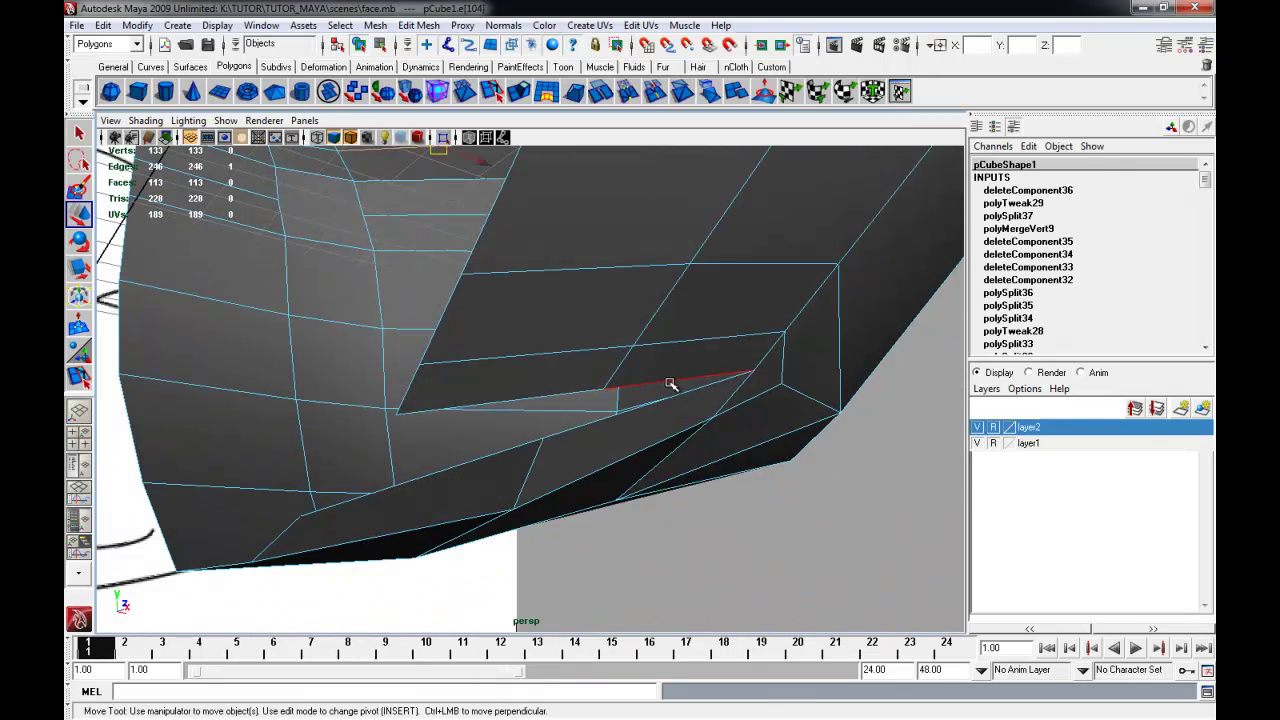
{"action": "left_click", "coordinate": [560, 398], "text": "shift"}
{"action": "left_click_drag", "start_coordinate": [548, 420], "coordinate": [455, 443], "text": "alt"}
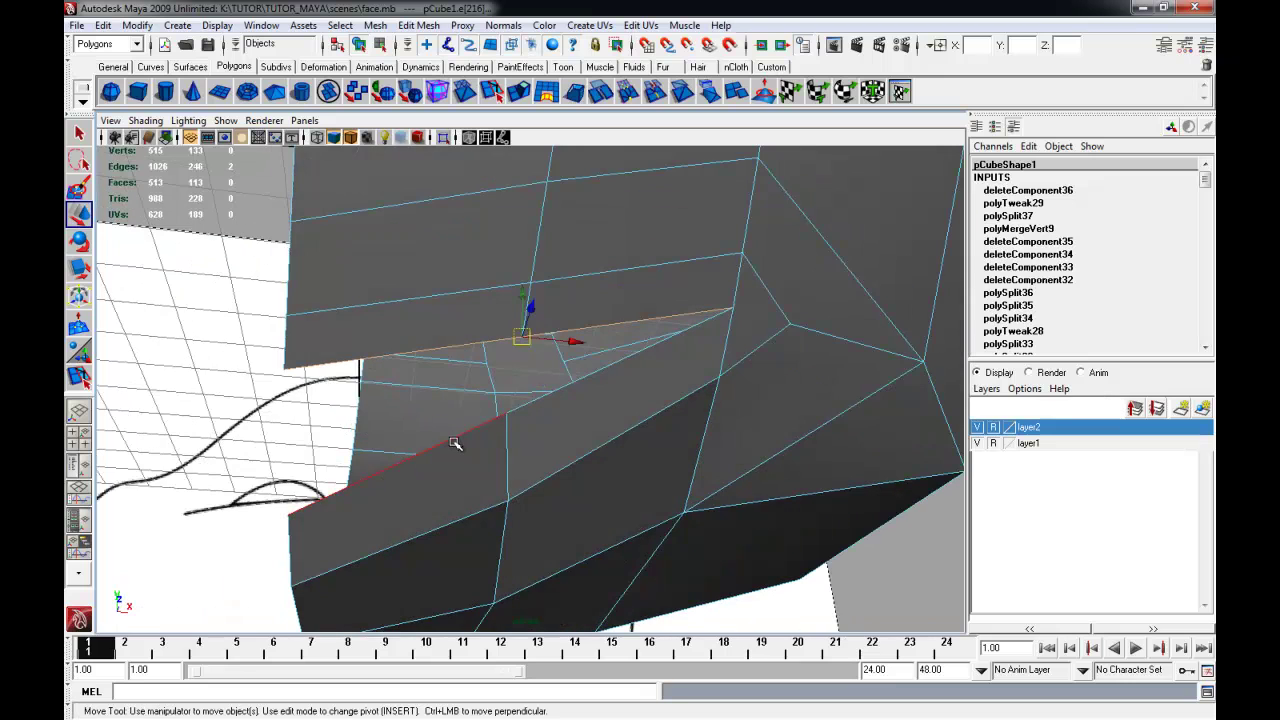
{"action": "left_click", "coordinate": [455, 443], "text": "shift"}
{"action": "left_click_drag", "start_coordinate": [541, 421], "coordinate": [706, 514], "text": "alt"}
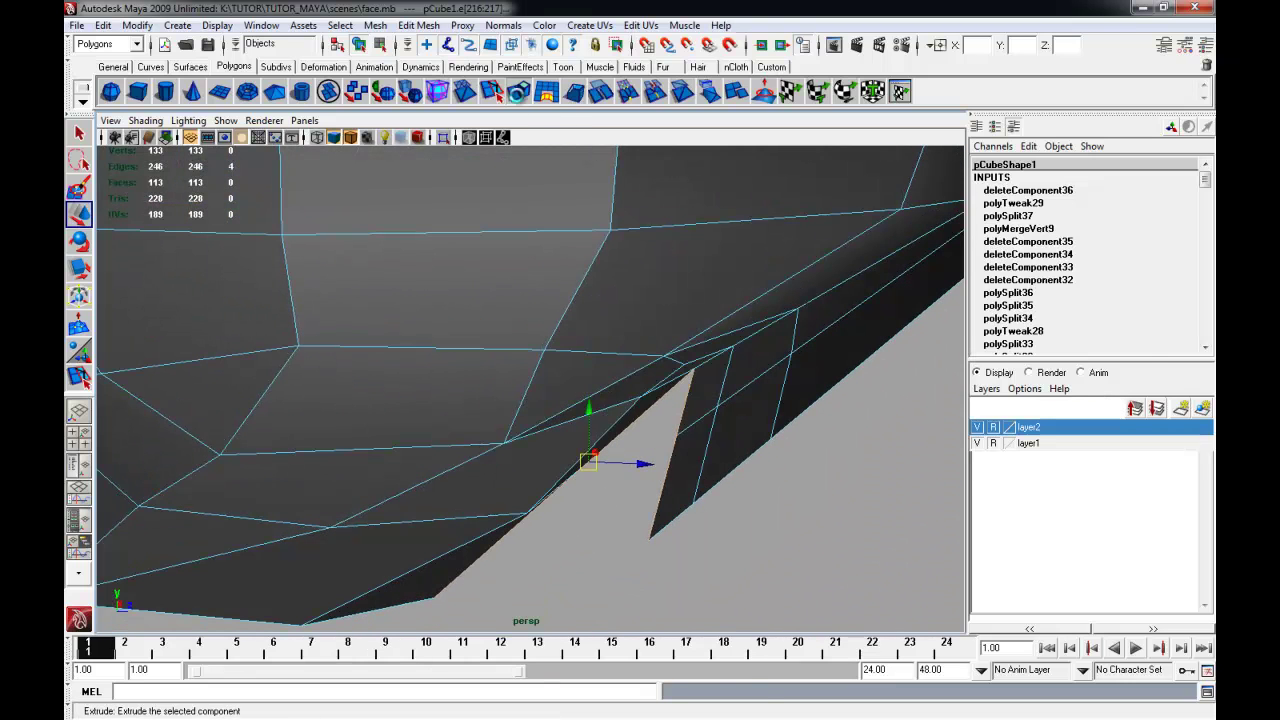
{"action": "left_click", "coordinate": [519, 91]}
{"action": "left_click_drag", "start_coordinate": [630, 388], "coordinate": [615, 402], "text": "alt"}
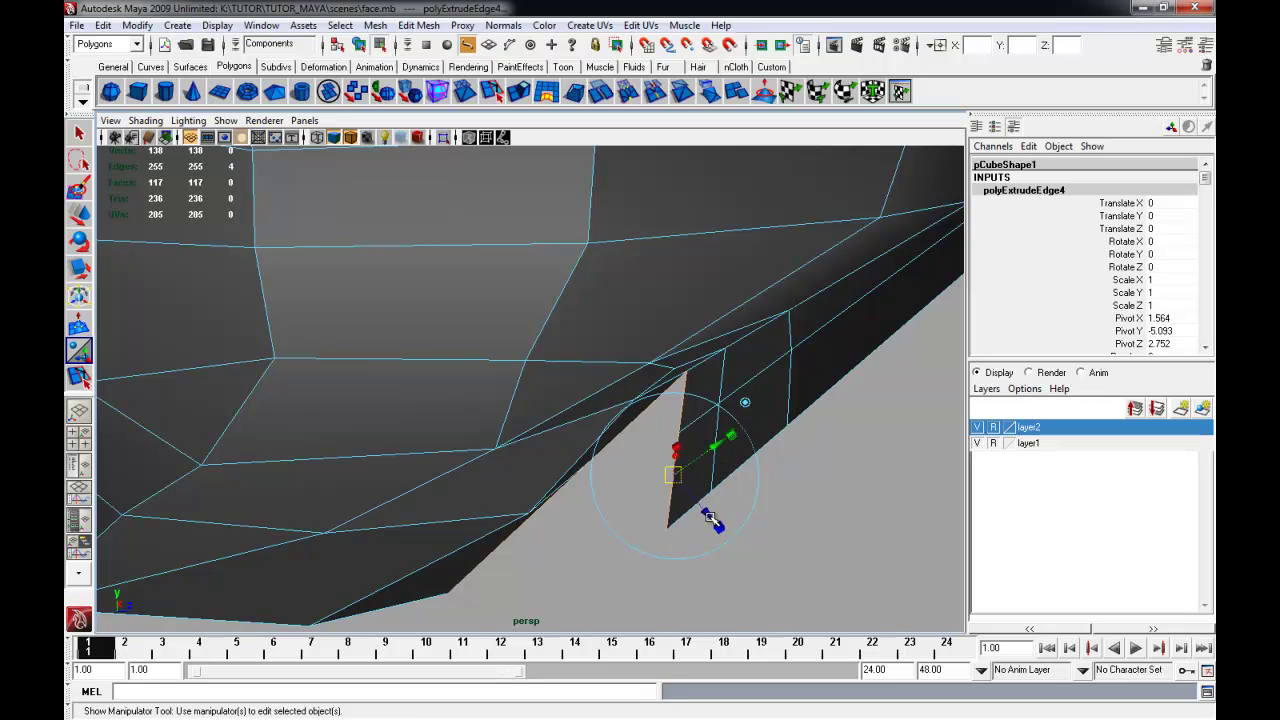
{"action": "left_click_drag", "start_coordinate": [709, 516], "coordinate": [671, 488]}
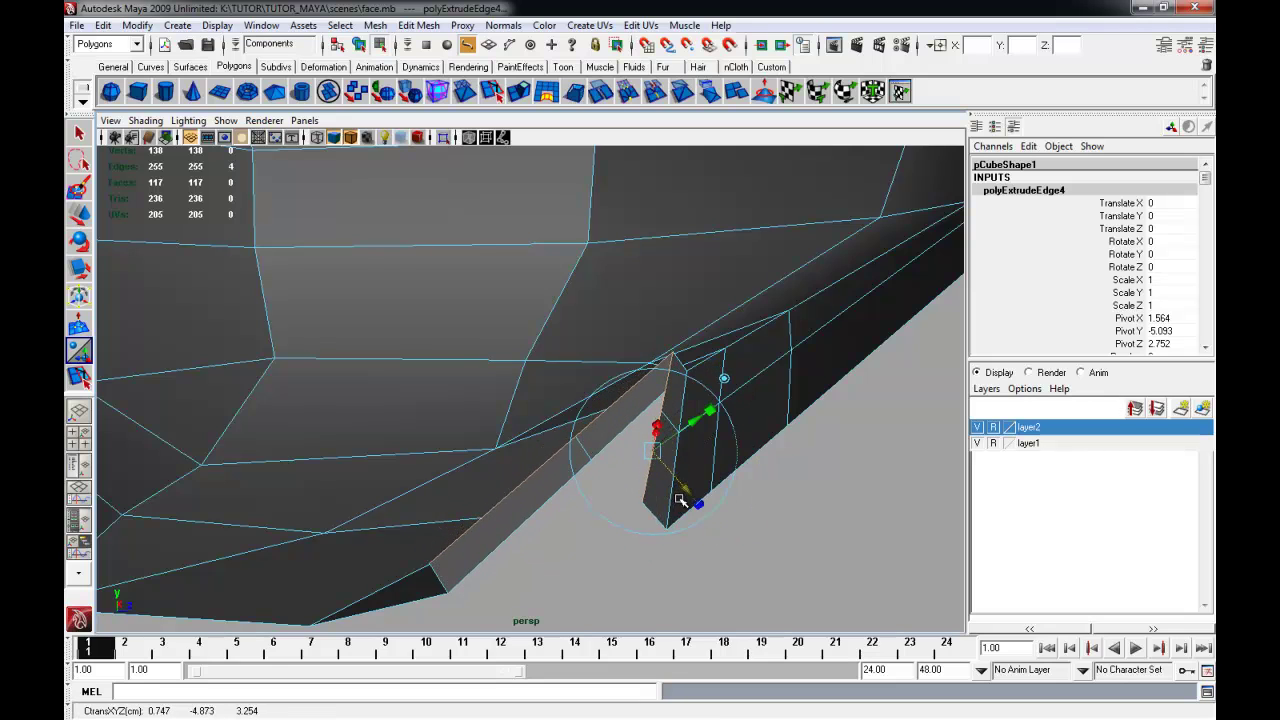
Extrude the lip border edges two more times, deeper into the head, to form the mouth cavity
{"action": "key", "text": "g"}
{"action": "left_click_drag", "start_coordinate": [680, 481], "coordinate": [634, 437]}
{"action": "mouse_move", "coordinate": [561, 473]}
{"action": "left_mouse_down", "text": "alt"}
{"action": "mouse_move", "coordinate": [382, 408]}
{"action": "mouse_move", "coordinate": [581, 455]}
{"action": "mouse_move", "coordinate": [570, 450]}
{"action": "left_mouse_up", "text": "alt"}
{"action": "key", "text": "g"}
{"action": "left_click_drag", "start_coordinate": [672, 443], "coordinate": [551, 345]}
{"action": "right_click_drag", "start_coordinate": [635, 383], "coordinate": [708, 362]}
{"action": "left_click", "coordinate": [783, 522]}
Select the eight faces of the two innermost extruded rows of the mouth cavity and scale them slightly
{"action": "left_click_drag", "start_coordinate": [745, 527], "coordinate": [485, 511], "text": "alt"}
{"action": "right_click_drag", "start_coordinate": [485, 511], "coordinate": [380, 511], "text": "alt"}
{"action": "left_click_drag", "start_coordinate": [380, 511], "coordinate": [566, 451], "text": "alt"}
{"action": "right_click_drag", "start_coordinate": [566, 451], "coordinate": [563, 462]}
{"action": "left_click", "coordinate": [563, 462]}
{"action": "left_click", "coordinate": [611, 362], "text": "shift"}
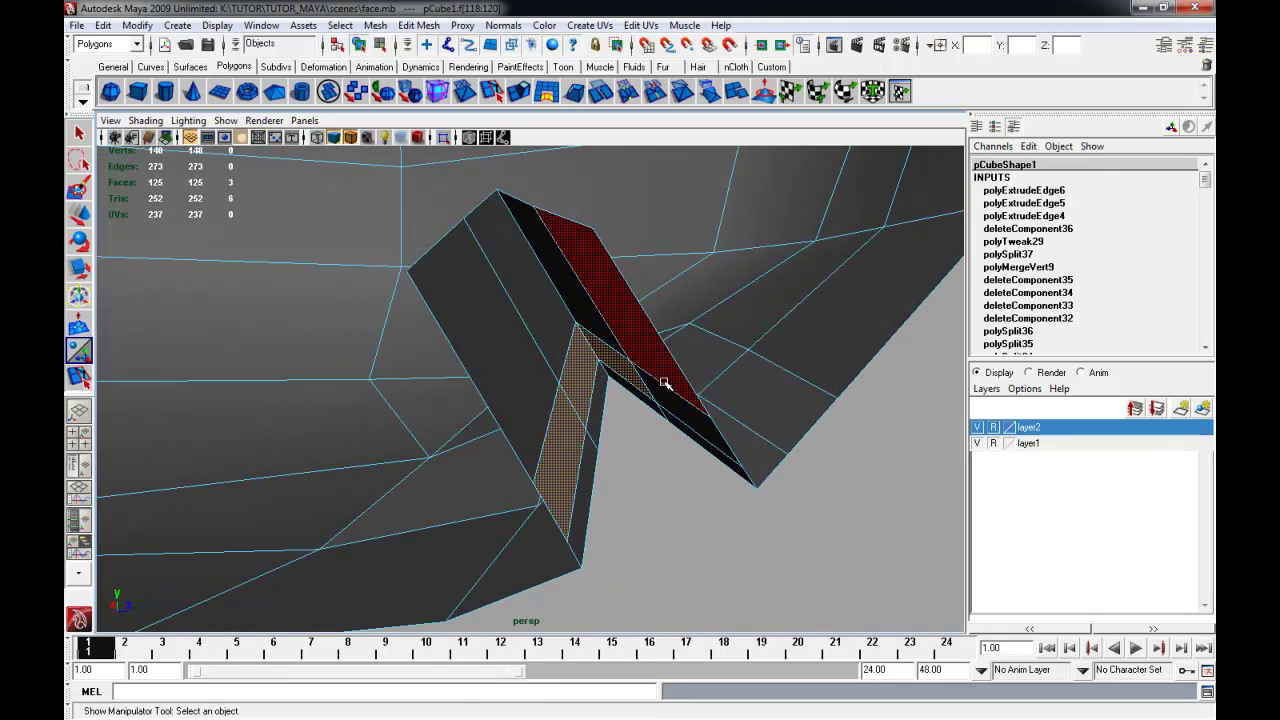
{"action": "left_click", "coordinate": [682, 407], "text": "shift"}
{"action": "left_click", "coordinate": [657, 366], "text": "shift"}
{"action": "left_click", "coordinate": [587, 330], "text": "shift"}
{"action": "left_click", "coordinate": [546, 342], "text": "shift"}
{"action": "key", "text": "shift+period"}
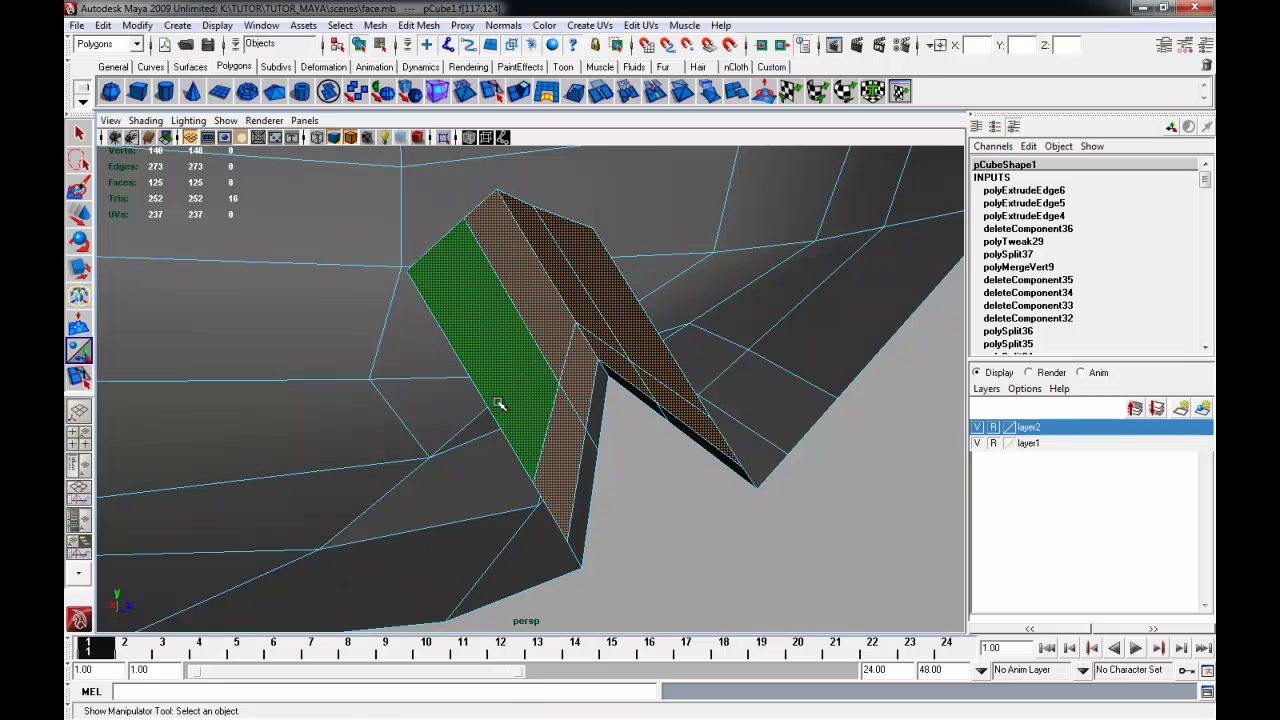
{"action": "left_click_drag", "start_coordinate": [524, 353], "coordinate": [565, 385], "text": "alt"}
{"action": "key", "text": "r"}
{"action": "left_click_drag", "start_coordinate": [590, 331], "coordinate": [578, 331]}
{"action": "left_click_drag", "start_coordinate": [558, 356], "coordinate": [666, 486], "text": "alt"}
{"action": "left_click", "coordinate": [706, 449]}
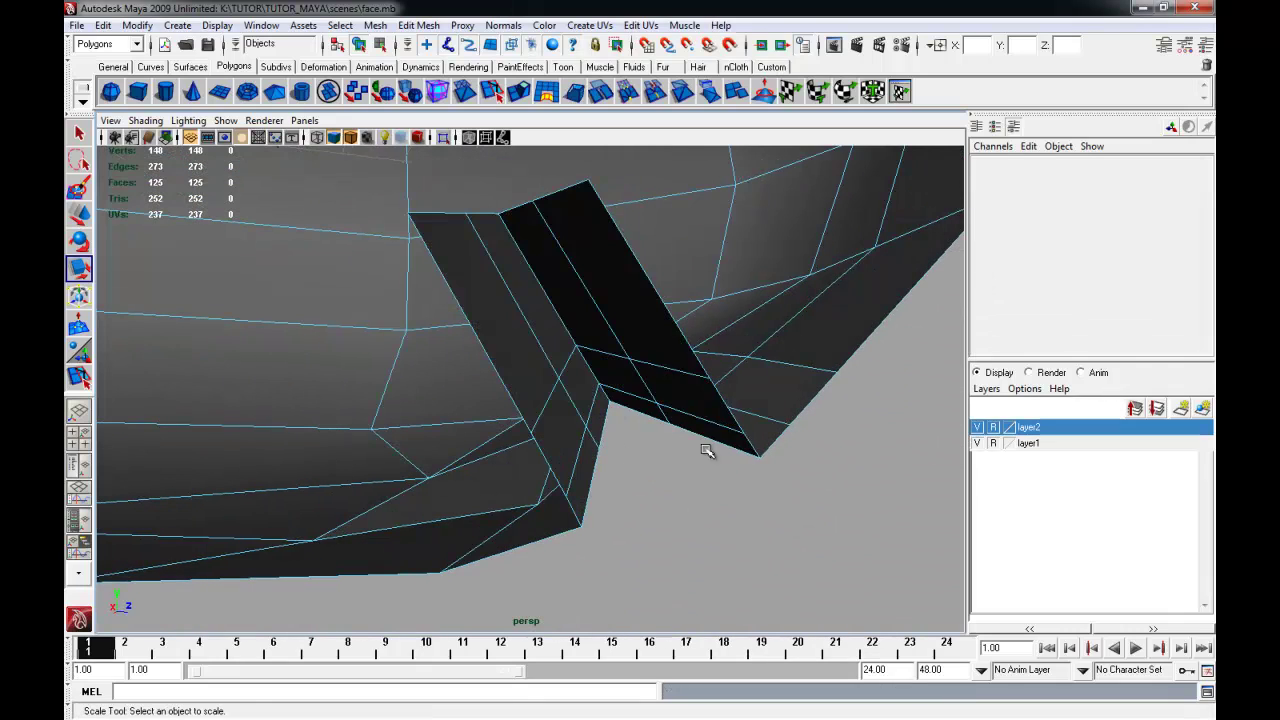
Select the two vertices on the inner mouth cavity near the mouth corner, raise them and return to object mode
{"action": "right_click", "coordinate": [676, 385]}
{"action": "right_click_drag", "start_coordinate": [670, 411], "coordinate": [671, 418]}
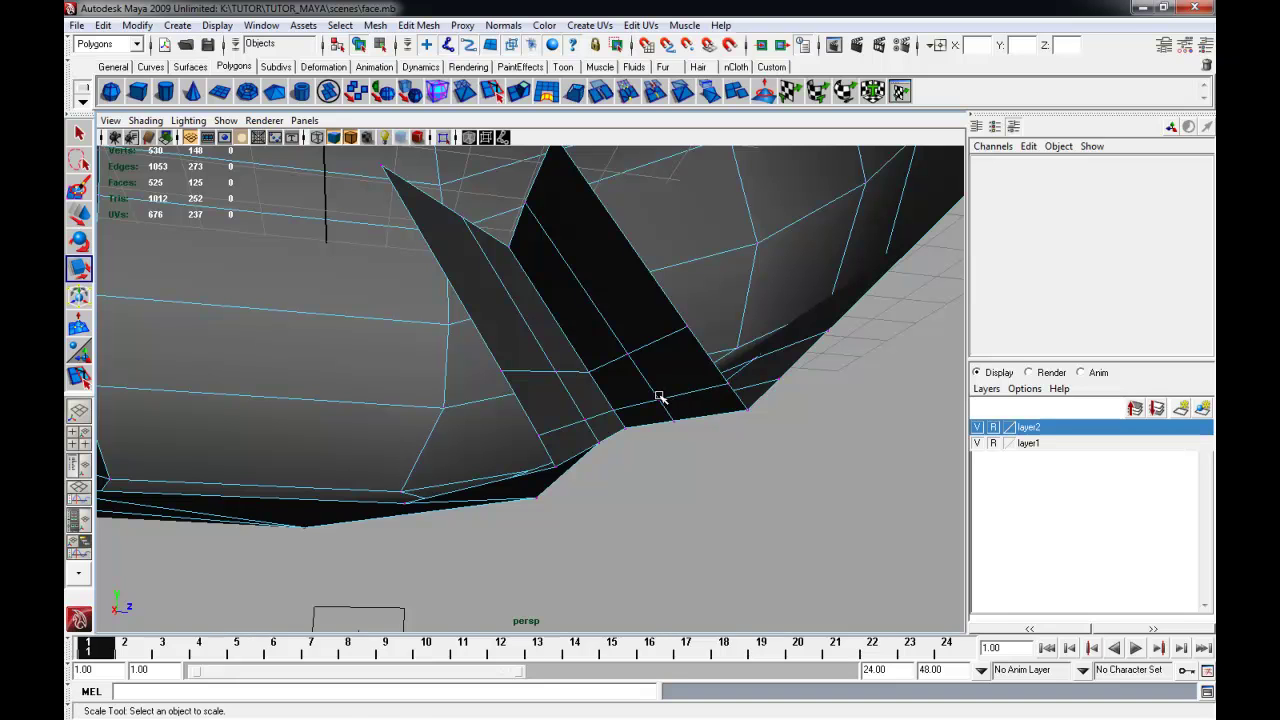
{"action": "left_click", "coordinate": [660, 398]}
{"action": "left_click", "coordinate": [727, 387], "text": "shift"}
{"action": "mouse_move", "coordinate": [727, 388]}
{"action": "left_mouse_down", "text": "alt"}
{"action": "mouse_move", "coordinate": [698, 420]}
{"action": "mouse_move", "coordinate": [712, 403]}
{"action": "left_mouse_up", "text": "alt"}
{"action": "key", "text": "w"}
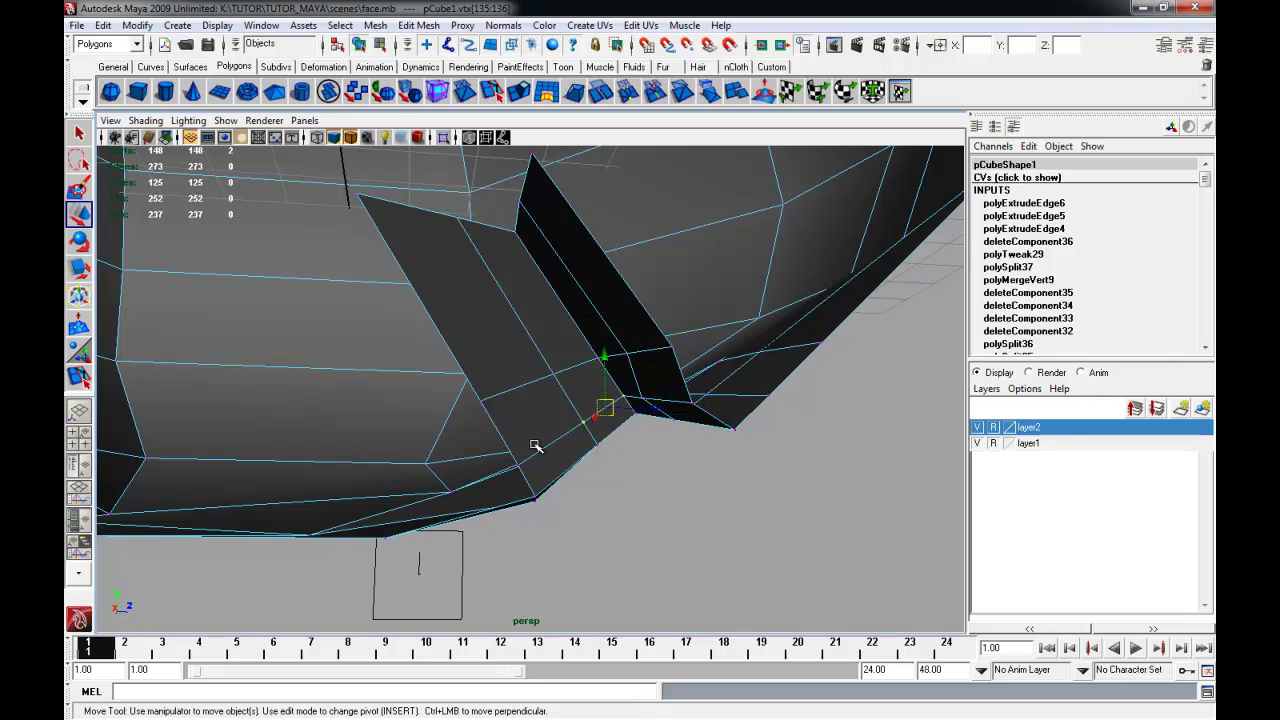
{"action": "left_click_drag", "start_coordinate": [634, 423], "coordinate": [623, 337]}
{"action": "right_click_drag", "start_coordinate": [621, 336], "coordinate": [672, 318]}
Preview the head smoothed to check the mouth area, and return to the unsmoothed display
{"action": "left_click_drag", "start_coordinate": [690, 360], "coordinate": [672, 420], "text": "alt"}
{"action": "left_click", "coordinate": [603, 328]}
{"action": "key", "text": "3"}
{"action": "left_click", "coordinate": [723, 471]}
{"action": "left_click", "coordinate": [648, 415]}
{"action": "key", "text": "1"}
{"action": "right_click_drag", "start_coordinate": [672, 420], "coordinate": [734, 416], "text": "alt"}
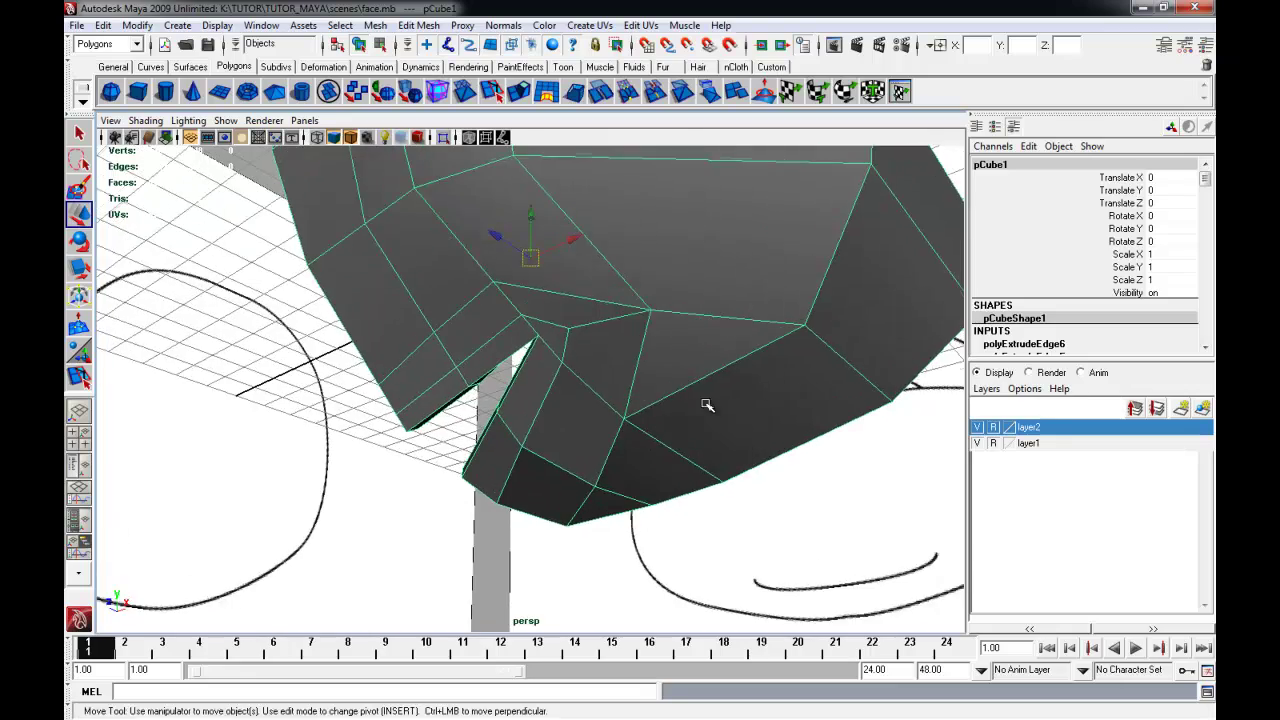
Insert an edge loop across the long face behind the chin on the underside of the head and return to object mode
{"action": "left_click_drag", "start_coordinate": [708, 406], "coordinate": [717, 366], "text": "alt"}
{"action": "middle_click_drag", "start_coordinate": [717, 366], "coordinate": [519, 280], "text": "alt"}
{"action": "left_click_drag", "start_coordinate": [518, 281], "coordinate": [560, 405], "text": "alt"}
{"action": "left_click", "coordinate": [418, 25]}
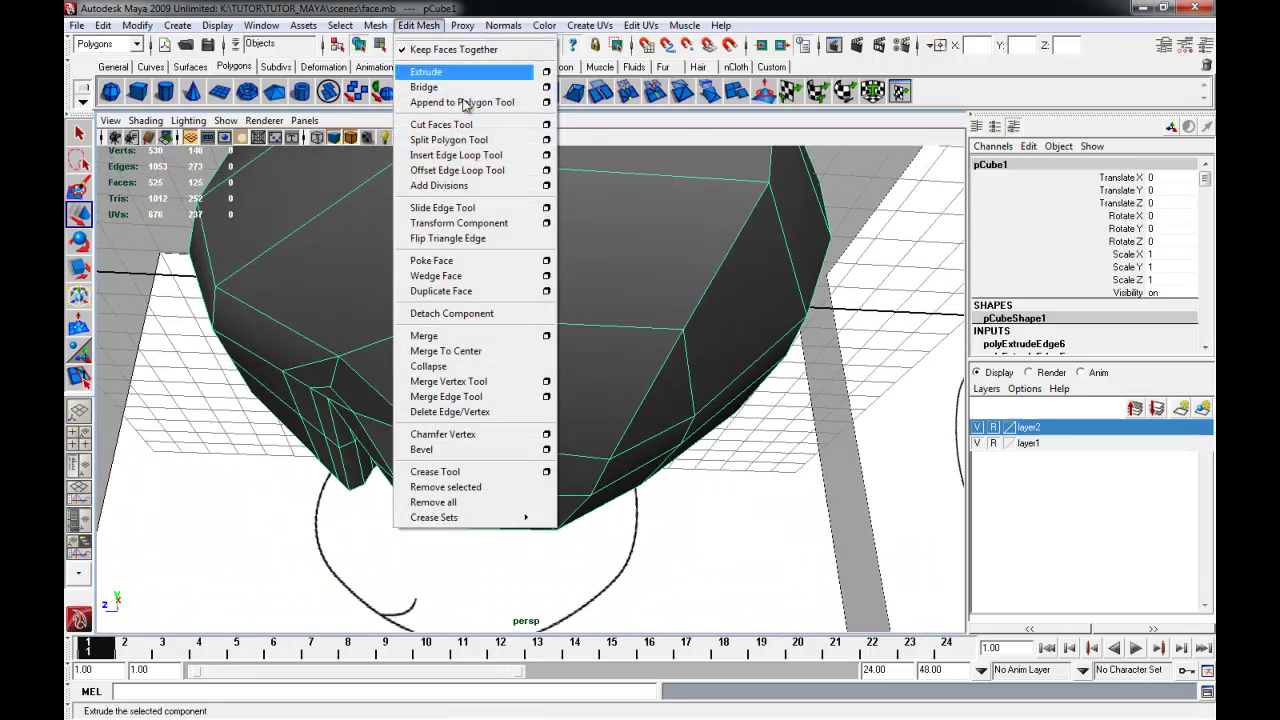
{"action": "left_click", "coordinate": [455, 158]}
{"action": "left_click_drag", "start_coordinate": [441, 370], "coordinate": [443, 378]}
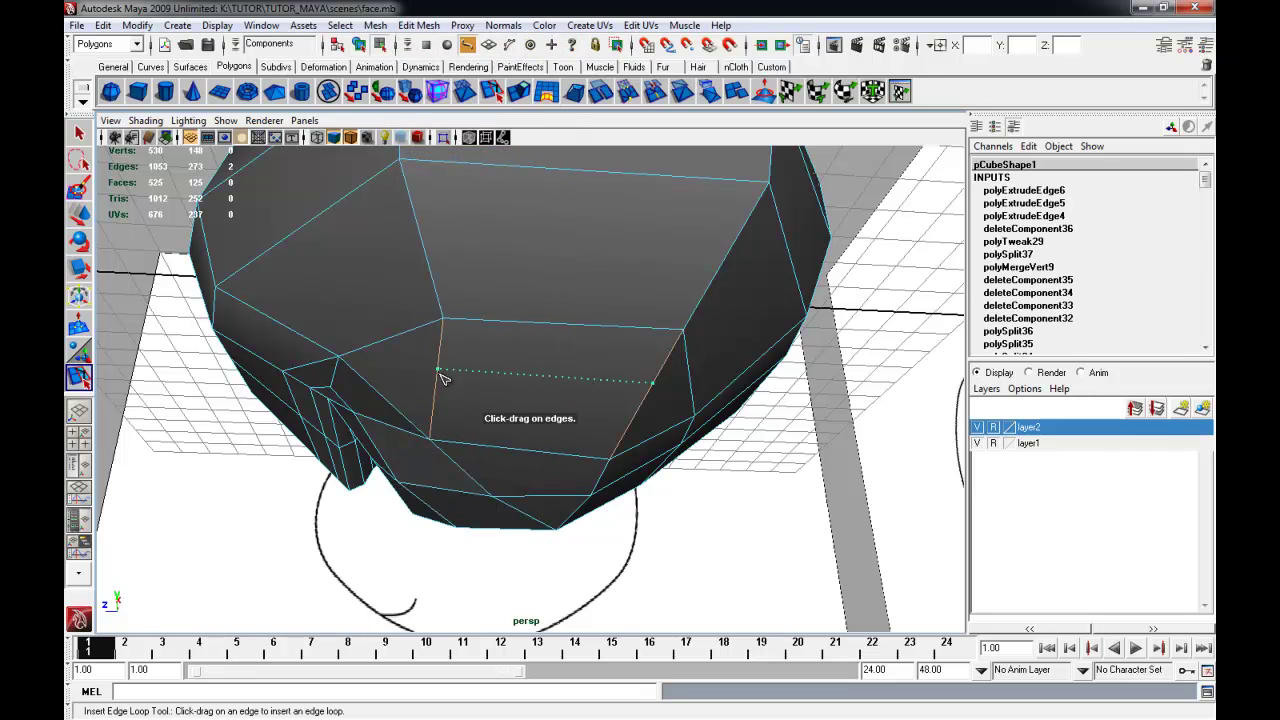
{"action": "left_click_drag", "start_coordinate": [608, 406], "coordinate": [558, 401], "text": "alt"}
{"action": "key", "text": "q"}
{"action": "right_click_drag", "start_coordinate": [556, 392], "coordinate": [508, 394]}
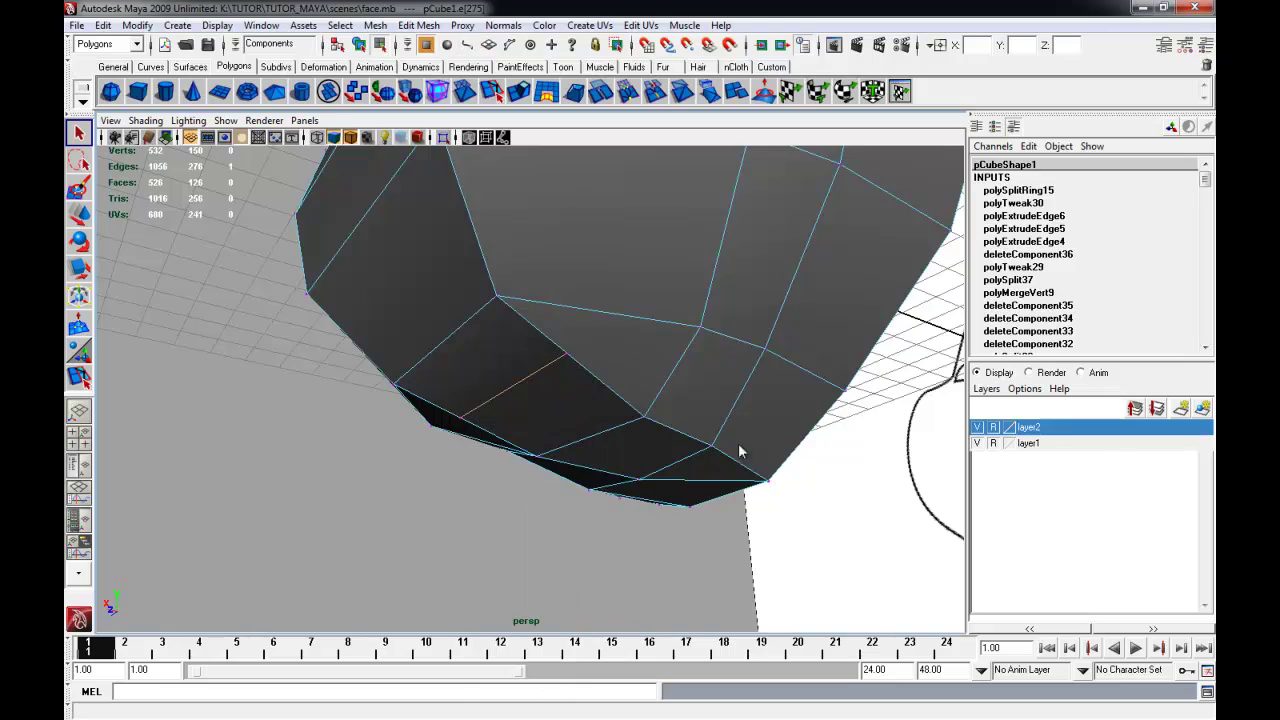
{"action": "left_click", "coordinate": [849, 511]}
{"action": "left_click_drag", "start_coordinate": [620, 506], "coordinate": [671, 508], "text": "alt"}
{"action": "right_click_drag", "start_coordinate": [671, 508], "coordinate": [458, 498], "text": "alt"}
{"action": "left_click_drag", "start_coordinate": [455, 498], "coordinate": [499, 475], "text": "alt"}
{"action": "key", "text": "F8"}
Snap the half head's pivot point to the centre of the grid
{"action": "left_click_drag", "start_coordinate": [394, 383], "coordinate": [437, 422], "text": "alt"}
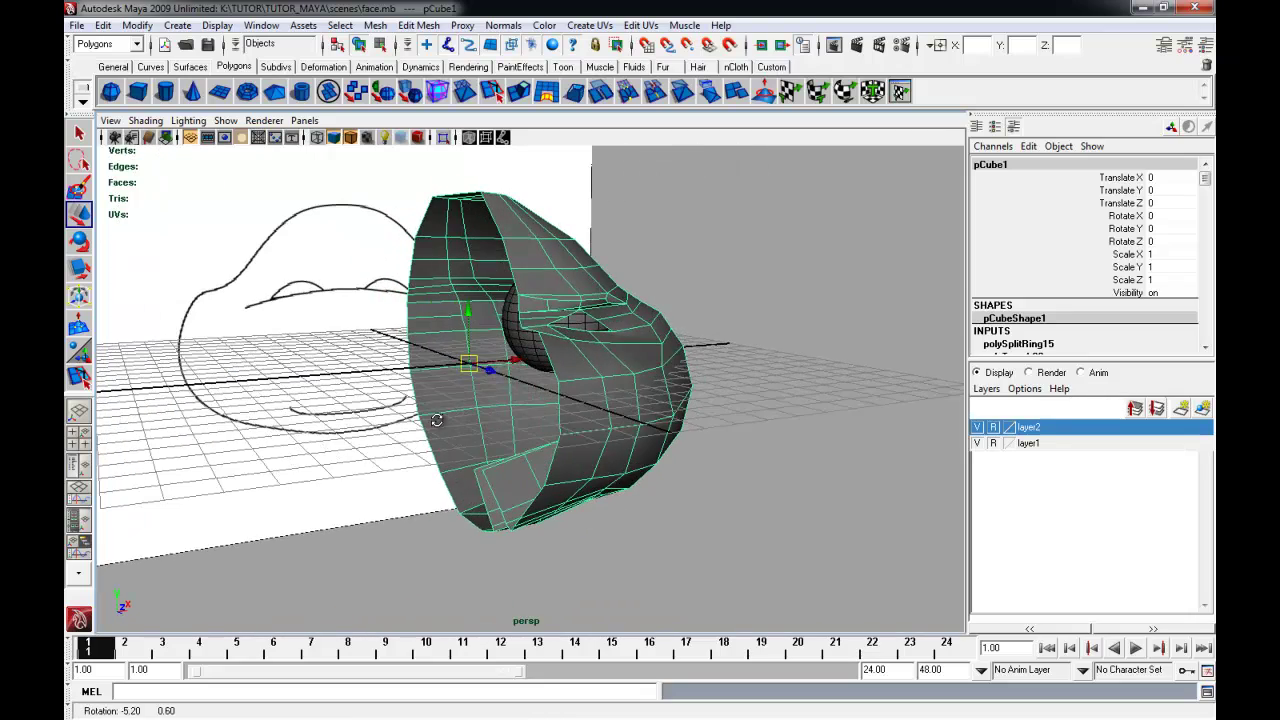
{"action": "right_click_drag", "start_coordinate": [437, 422], "coordinate": [520, 432], "text": "alt"}
{"action": "left_click_drag", "start_coordinate": [589, 445], "coordinate": [483, 449], "text": "alt"}
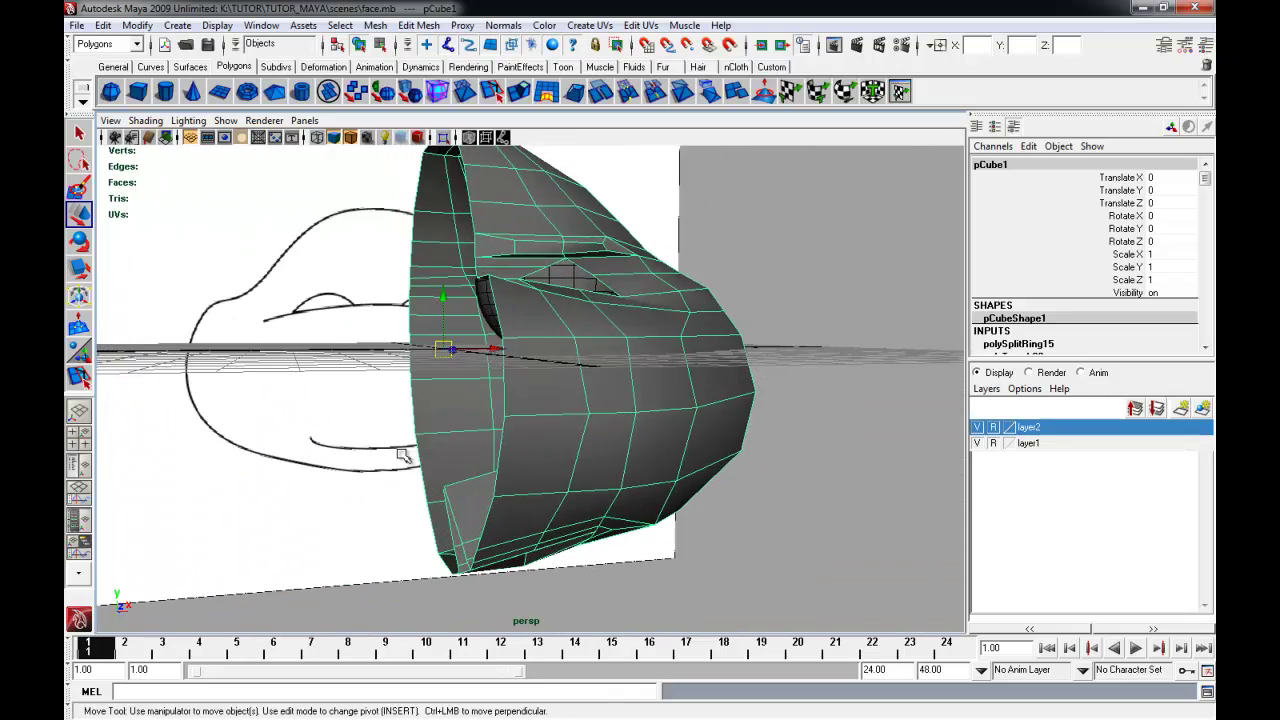
{"action": "left_click_drag", "start_coordinate": [406, 457], "coordinate": [429, 475], "text": "alt"}
{"action": "left_click_drag", "start_coordinate": [450, 370], "coordinate": [466, 400], "text": "alt"}
{"action": "key", "text": "Insert"}
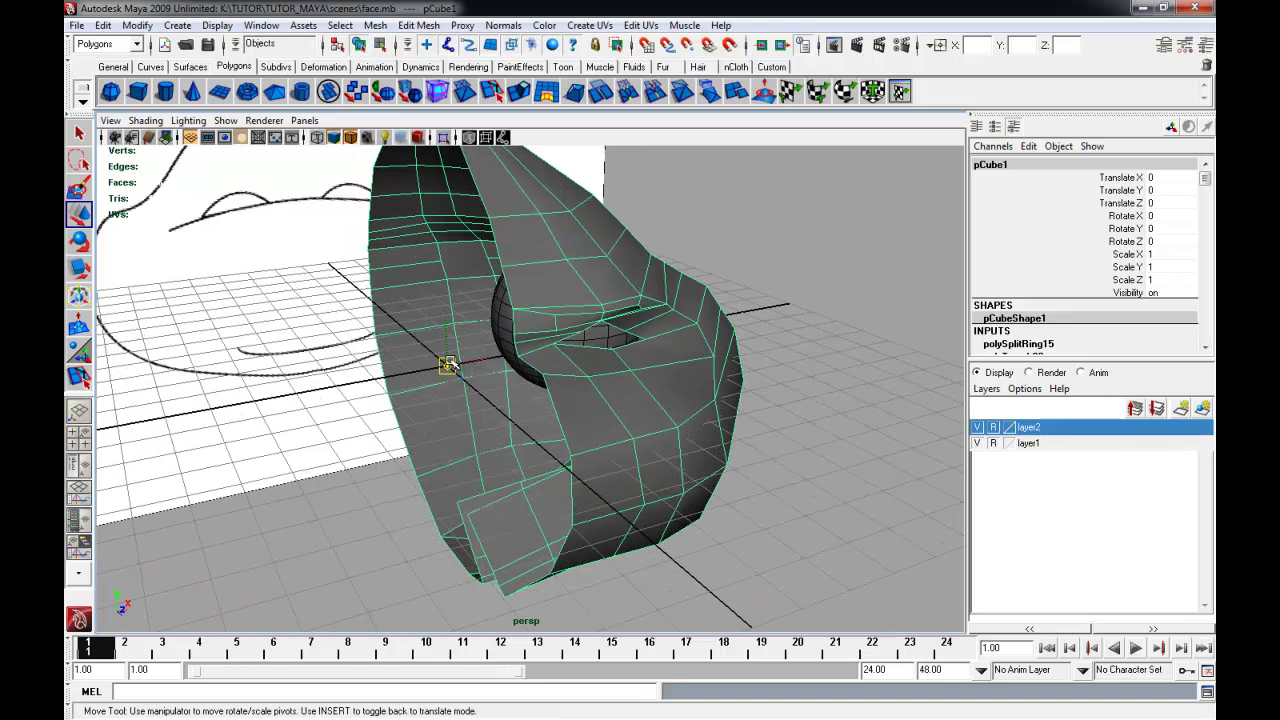
{"action": "key", "text": "Insert"}
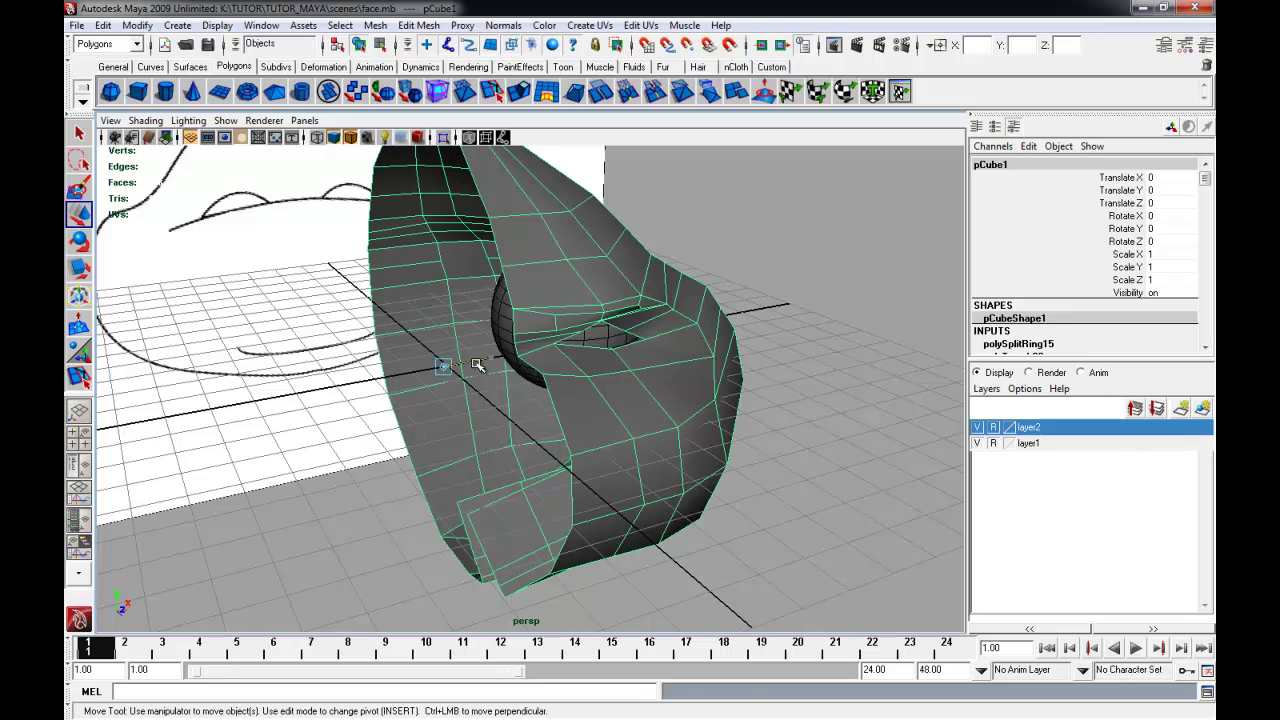
{"action": "left_click_drag", "start_coordinate": [477, 363], "coordinate": [430, 371]}
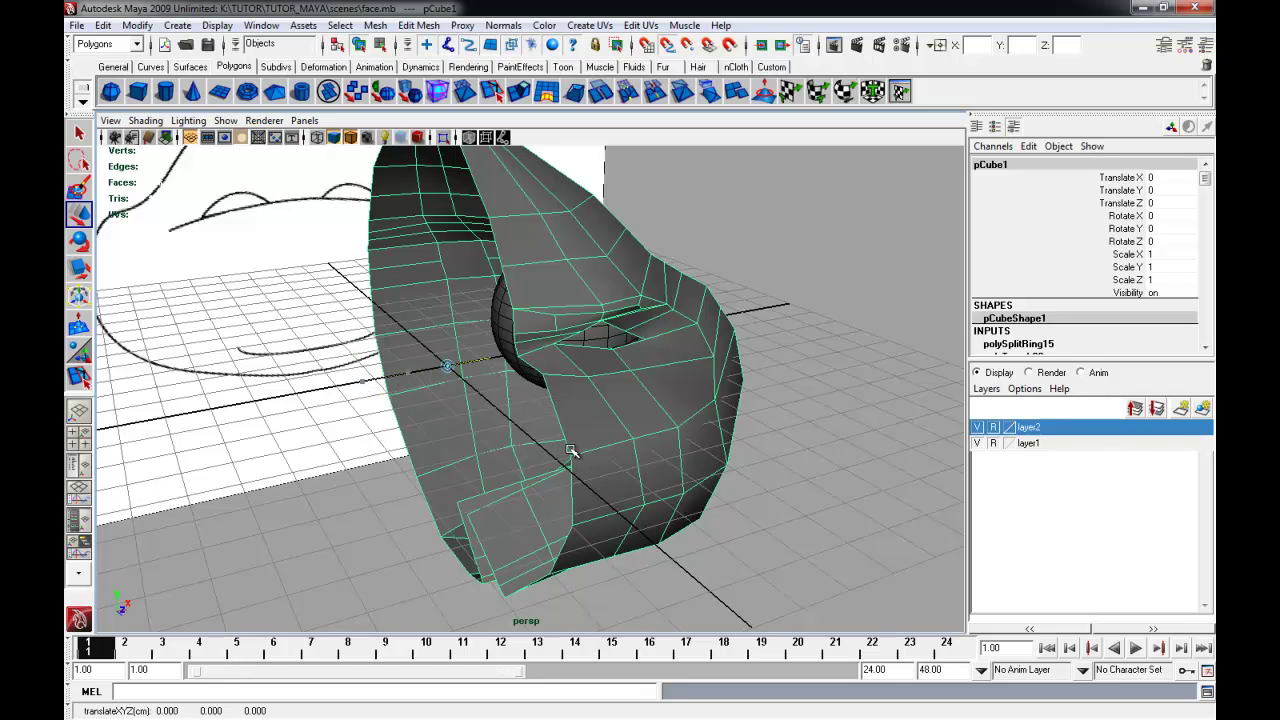
{"action": "left_click_drag", "start_coordinate": [555, 449], "coordinate": [523, 434], "text": "alt"}
In the front view, flatten the lower centreline vertices of the half head along X and snap them to the central axis
{"action": "key", "text": "space"}
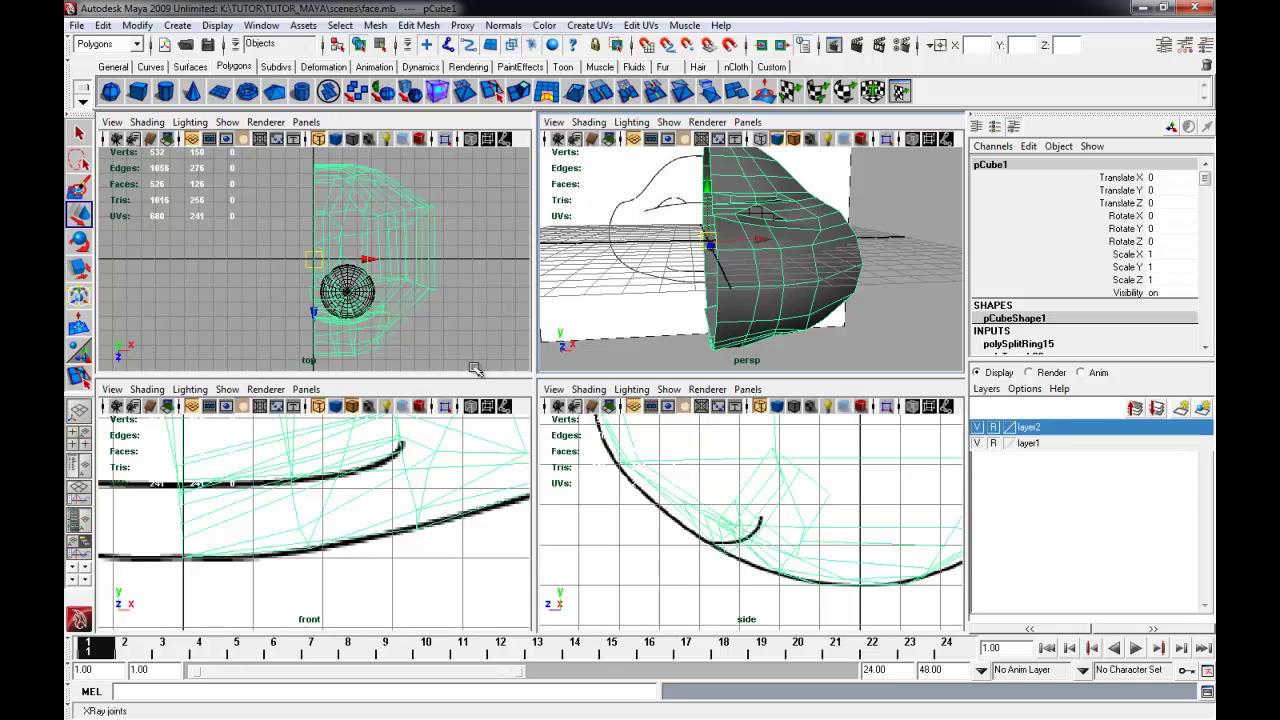
{"action": "key", "text": "space"}
{"action": "mouse_move", "coordinate": [271, 486]}
{"action": "right_mouse_down", "text": "alt"}
{"action": "mouse_move", "coordinate": [354, 483]}
{"action": "mouse_move", "coordinate": [671, 543]}
{"action": "right_mouse_up", "text": "alt"}
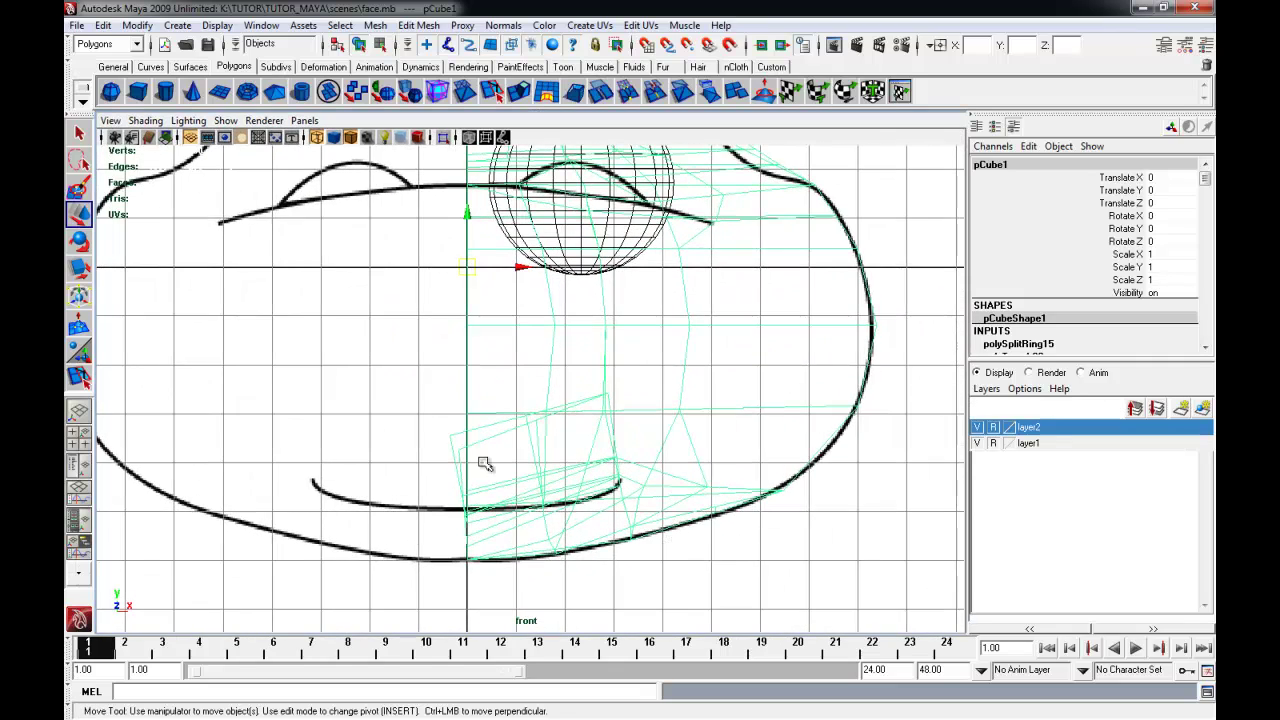
{"action": "right_click_drag", "start_coordinate": [490, 443], "coordinate": [431, 417]}
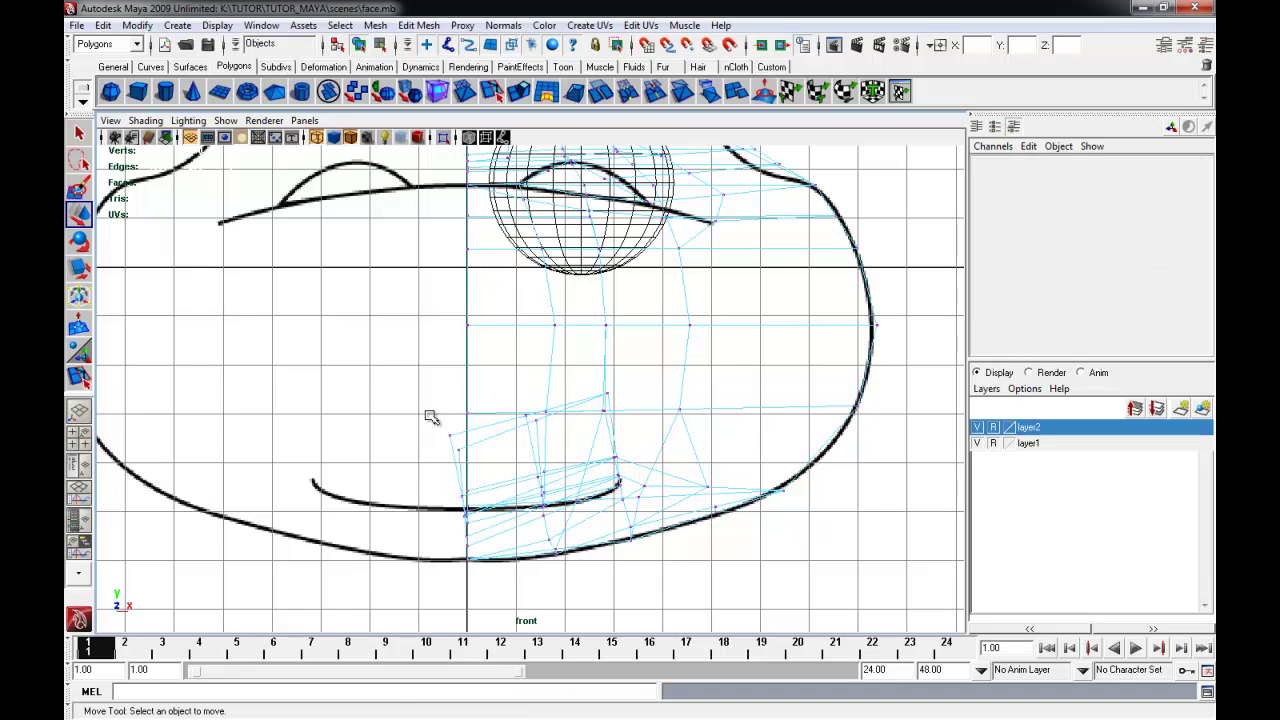
{"action": "left_click_drag", "start_coordinate": [466, 561], "coordinate": [468, 563]}
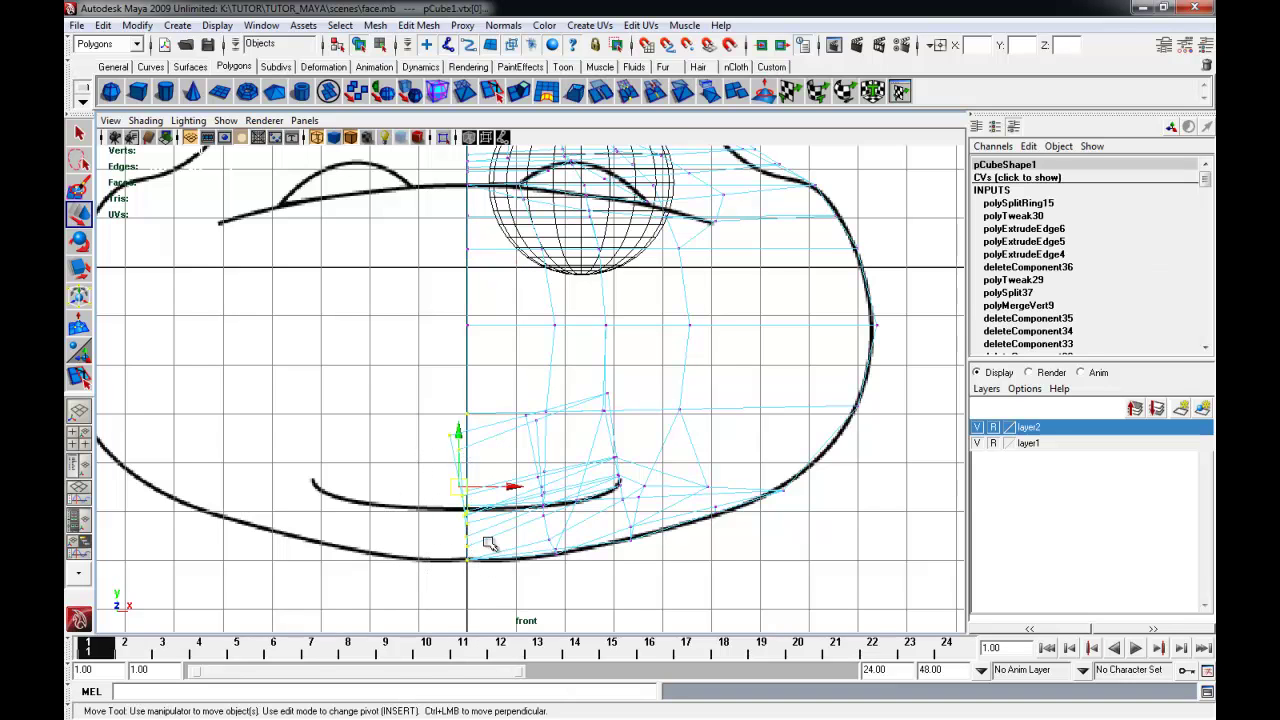
{"action": "key", "text": "r"}
{"action": "left_click", "coordinate": [485, 485]}
{"action": "left_click_drag", "start_coordinate": [372, 376], "coordinate": [477, 607]}
{"action": "left_click_drag", "start_coordinate": [533, 487], "coordinate": [506, 489]}
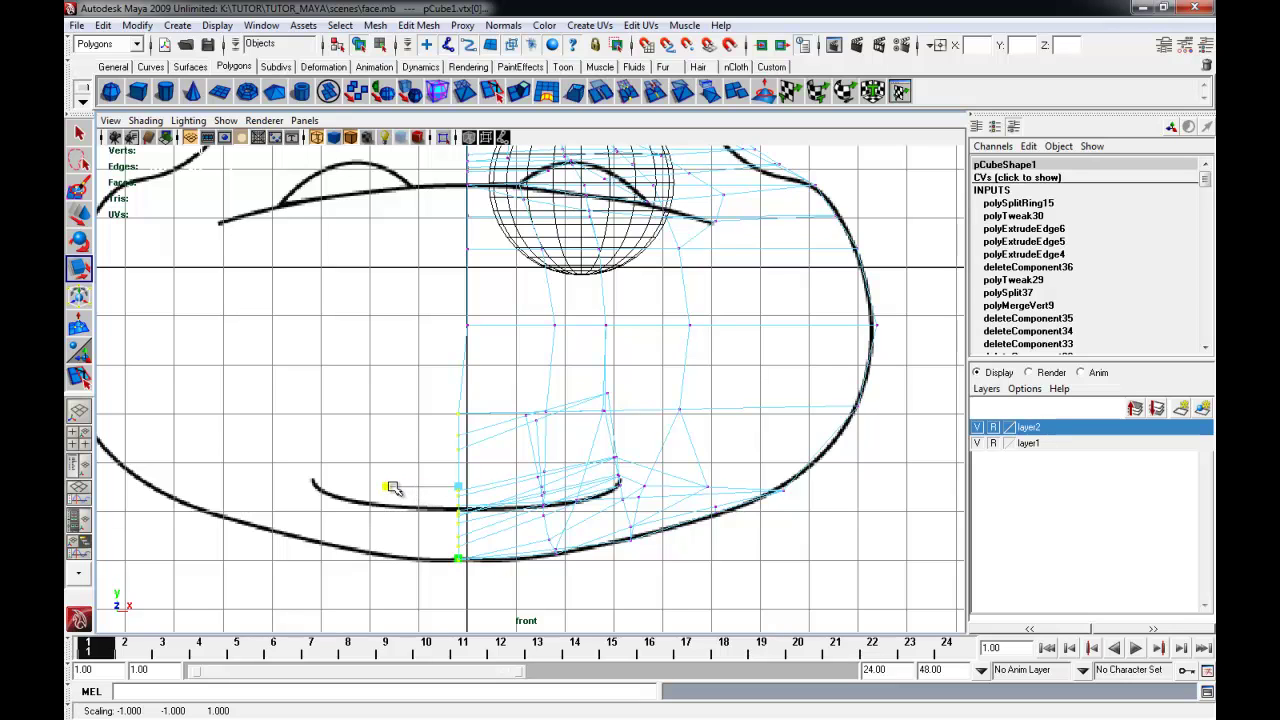
{"action": "key", "text": "w"}
{"action": "left_click_drag", "start_coordinate": [508, 485], "coordinate": [488, 489]}
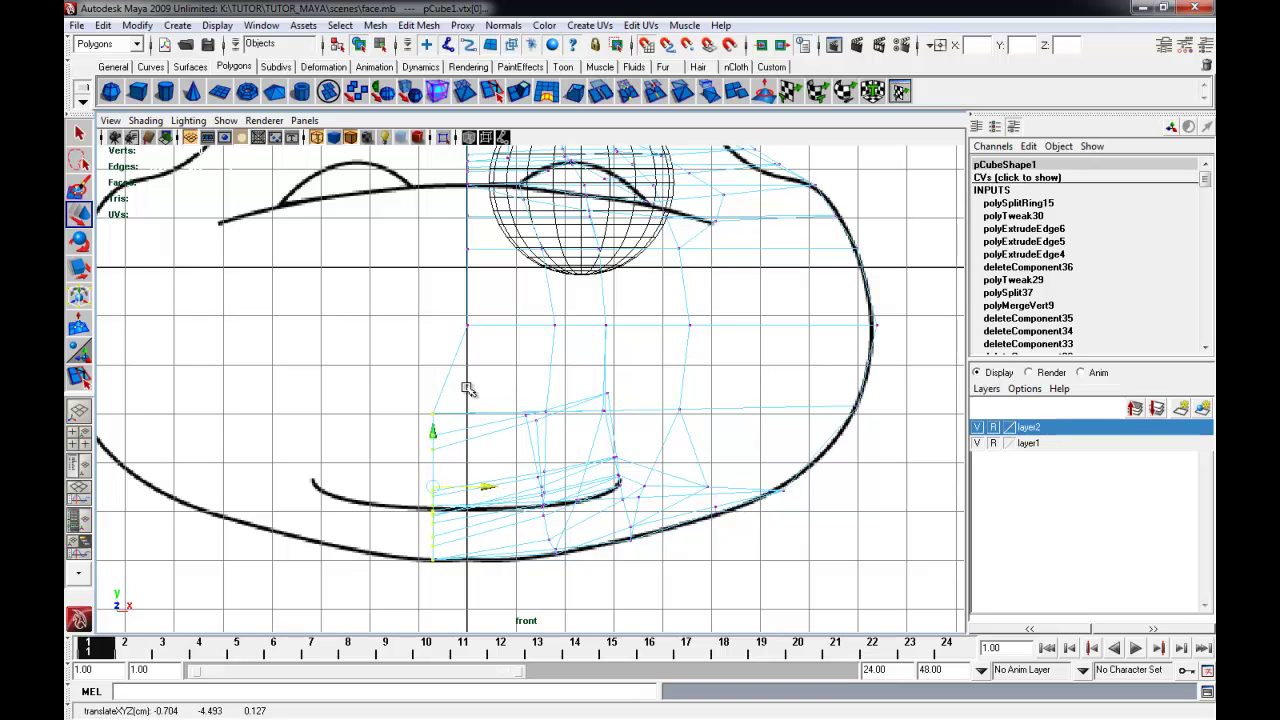
Flatten the upper centreline vertices along X, snap them to the central axis, and return to object mode in the perspective view
{"action": "middle_click_drag", "start_coordinate": [466, 421], "coordinate": [438, 567], "text": "alt"}
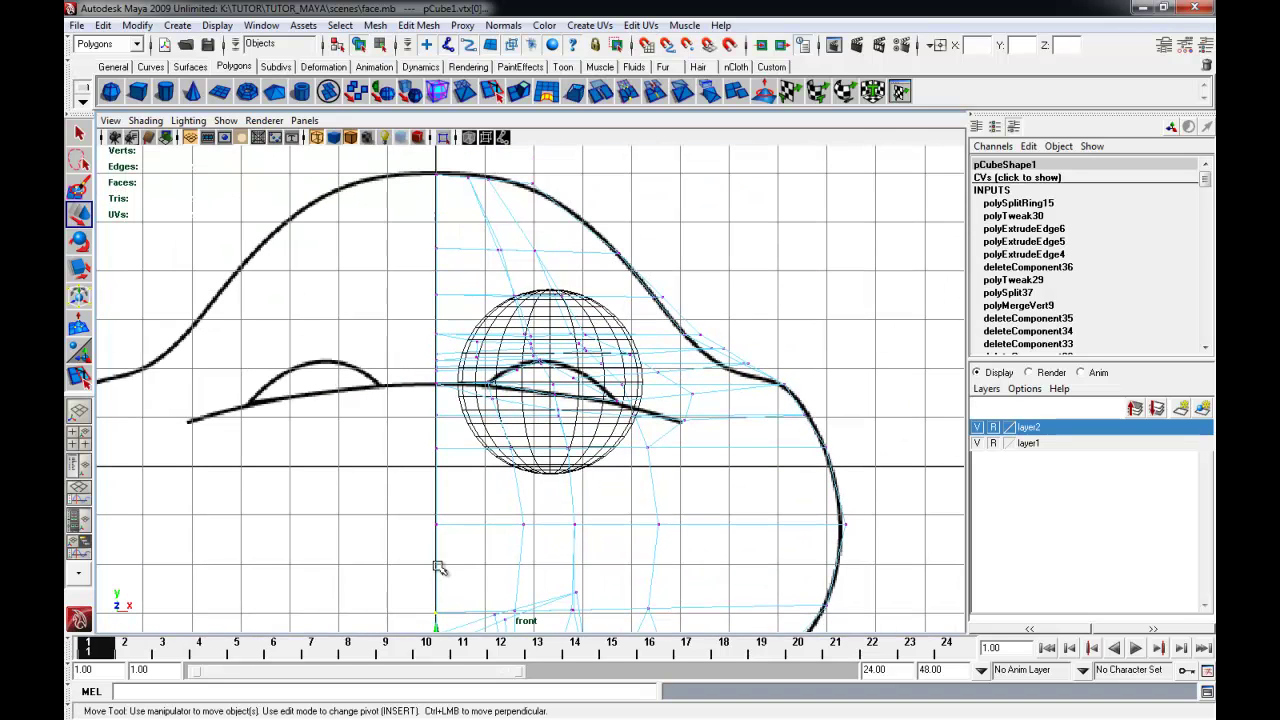
{"action": "mouse_move", "coordinate": [458, 567]}
{"action": "left_mouse_down"}
{"action": "mouse_move", "coordinate": [449, 603]}
{"action": "mouse_move", "coordinate": [449, 588]}
{"action": "left_mouse_up"}
{"action": "key", "text": "r"}
{"action": "left_click", "coordinate": [509, 349]}
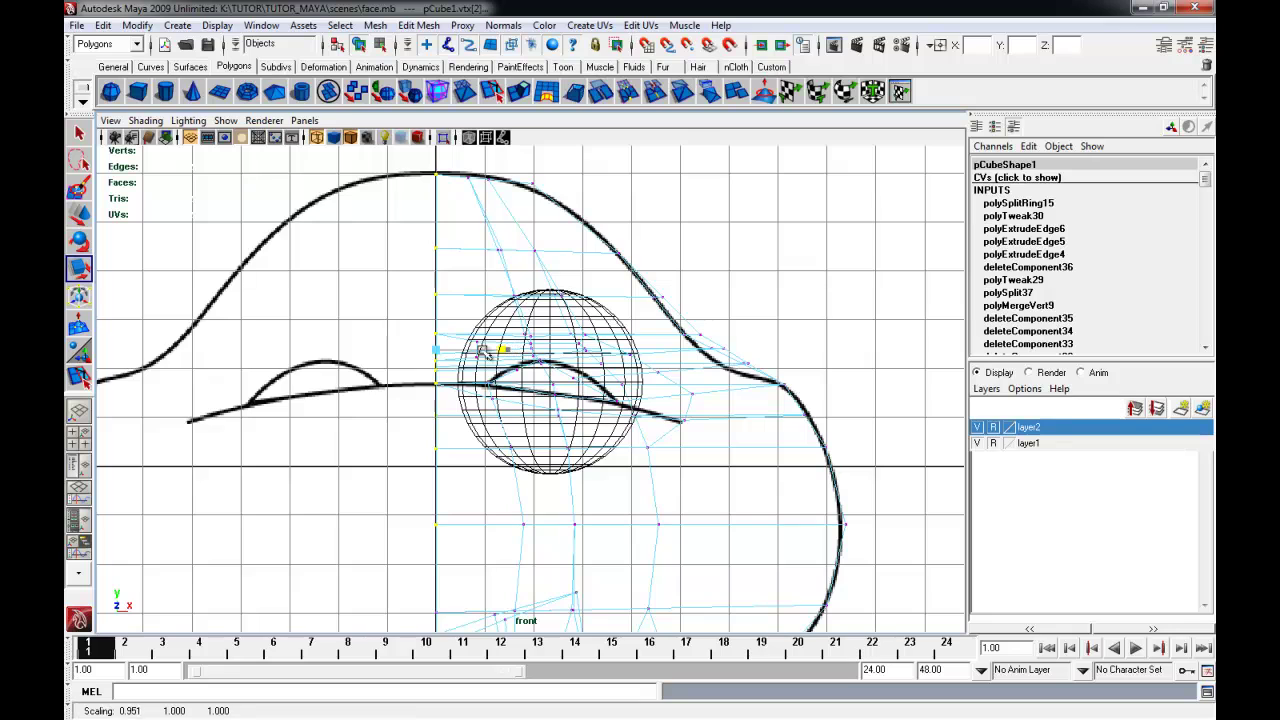
{"action": "key", "text": "w"}
{"action": "left_click", "coordinate": [490, 348]}
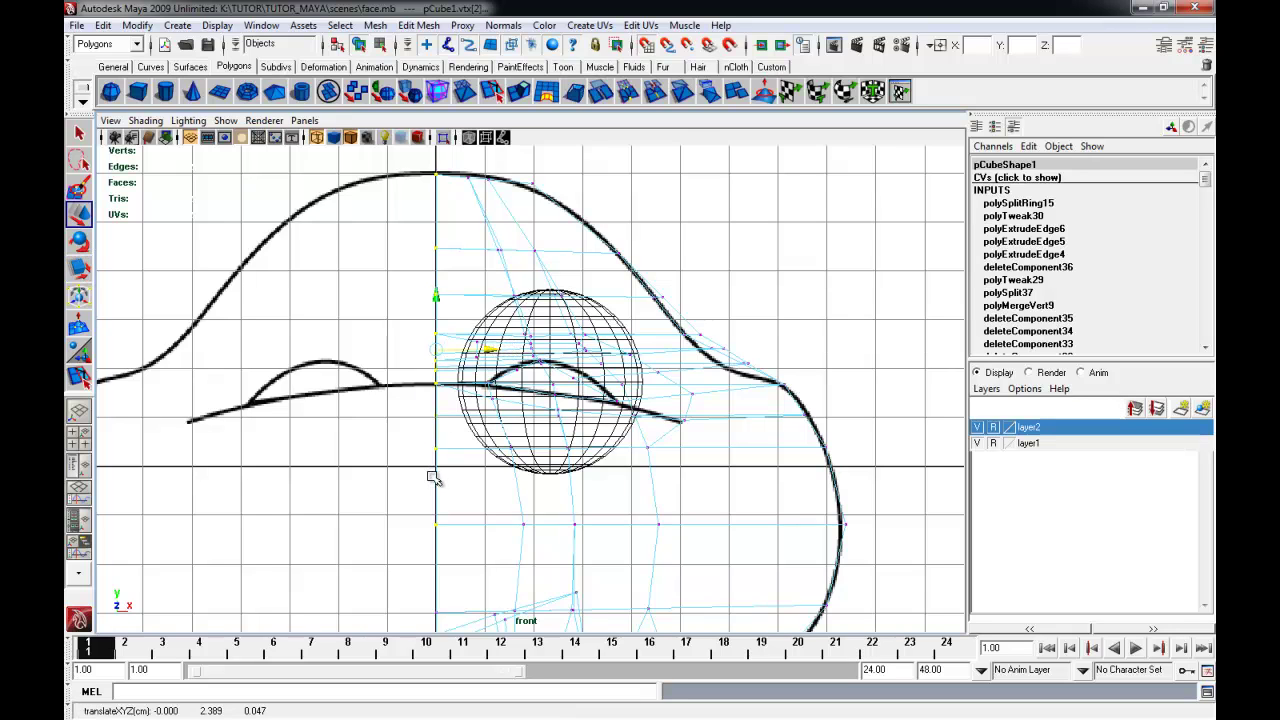
{"action": "middle_click_drag", "start_coordinate": [438, 468], "coordinate": [430, 475]}
{"action": "key", "text": "space"}
{"action": "key", "text": "space"}
{"action": "right_click_drag", "start_coordinate": [657, 312], "coordinate": [729, 297]}
{"action": "scroll", "coordinate": [523, 370], "scroll_direction": "down", "scroll_amount": 1}
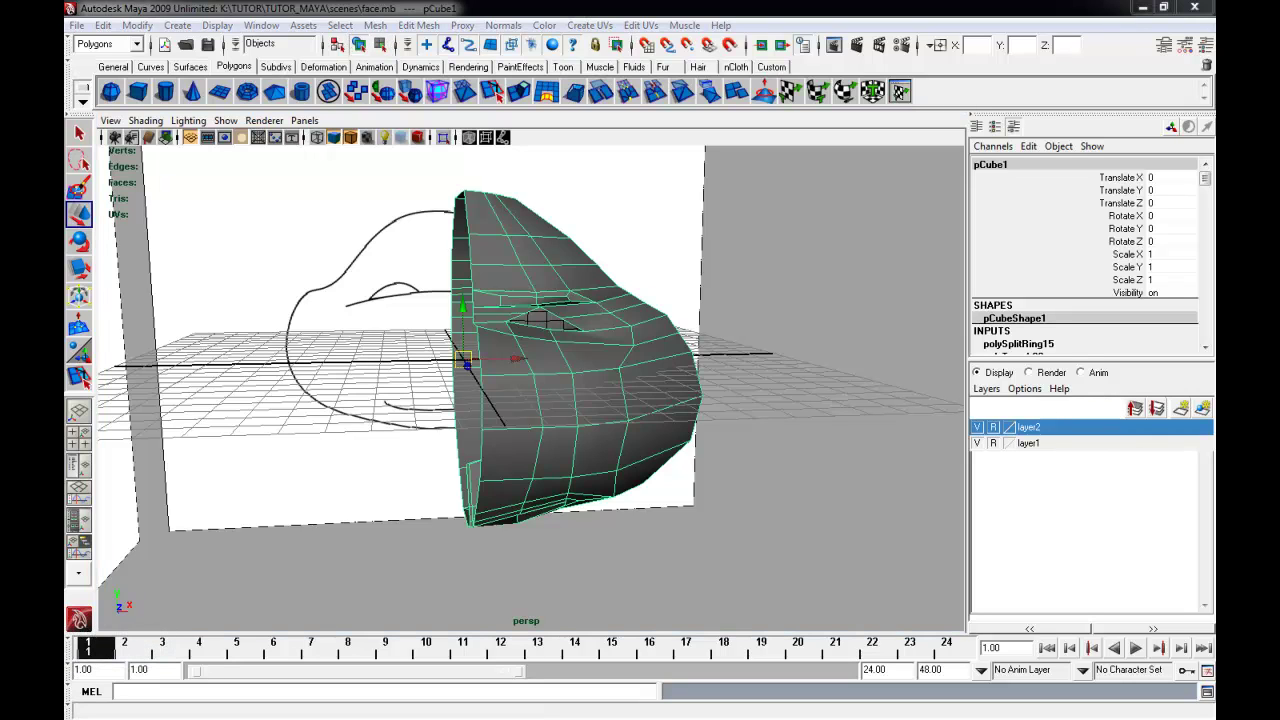
Inspect the half head's open centre border and its pivot position from several angles
{"action": "left_click", "coordinate": [771, 380]}
{"action": "left_click", "coordinate": [577, 382]}
{"action": "left_click_drag", "start_coordinate": [540, 399], "coordinate": [583, 398], "text": "alt"}
{"action": "left_click", "coordinate": [418, 29]}
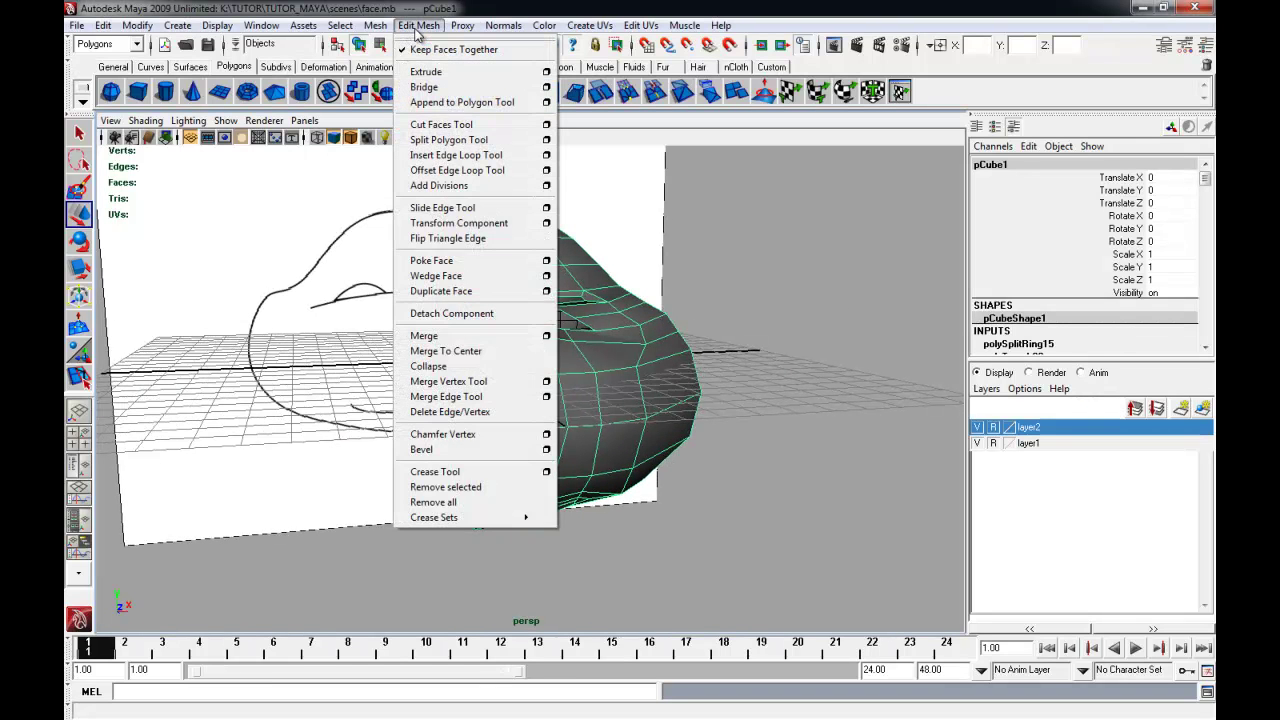
{"action": "mouse_move", "coordinate": [380, 30]}
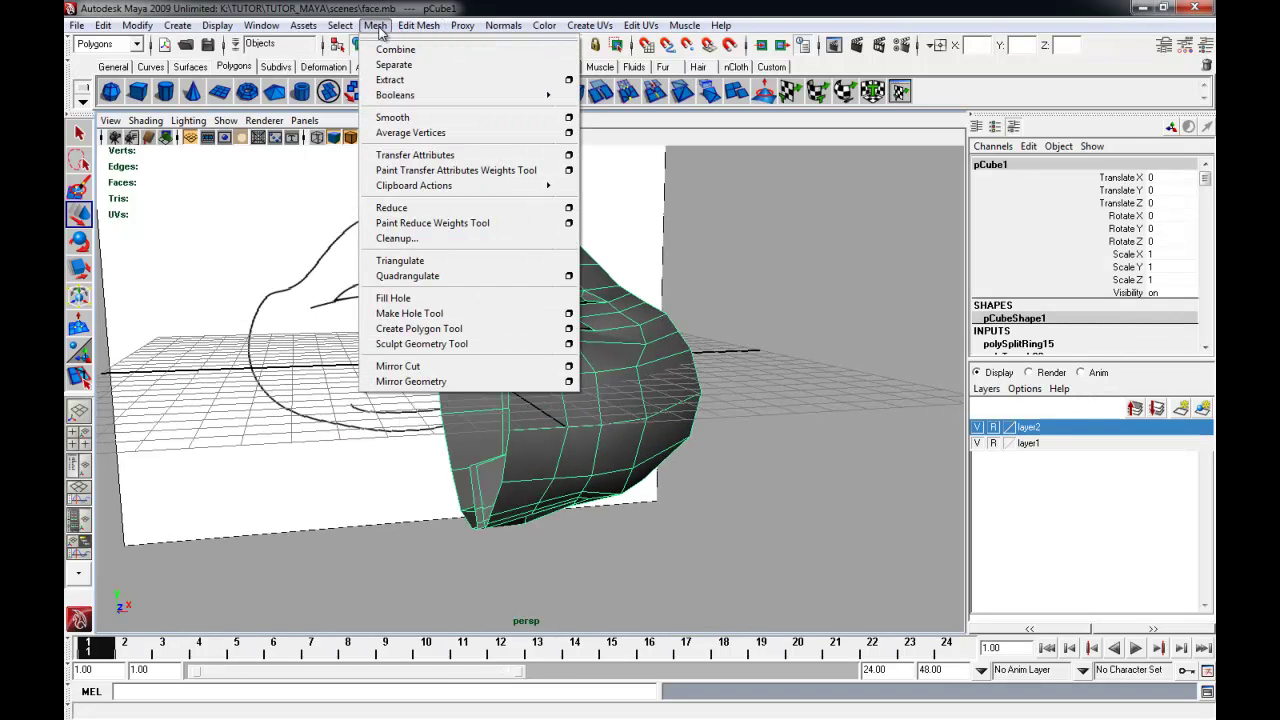
{"action": "left_click", "coordinate": [507, 385]}
{"action": "left_click_drag", "start_coordinate": [507, 385], "coordinate": [408, 512], "text": "alt"}
{"action": "left_click_drag", "start_coordinate": [412, 425], "coordinate": [458, 412], "text": "alt"}
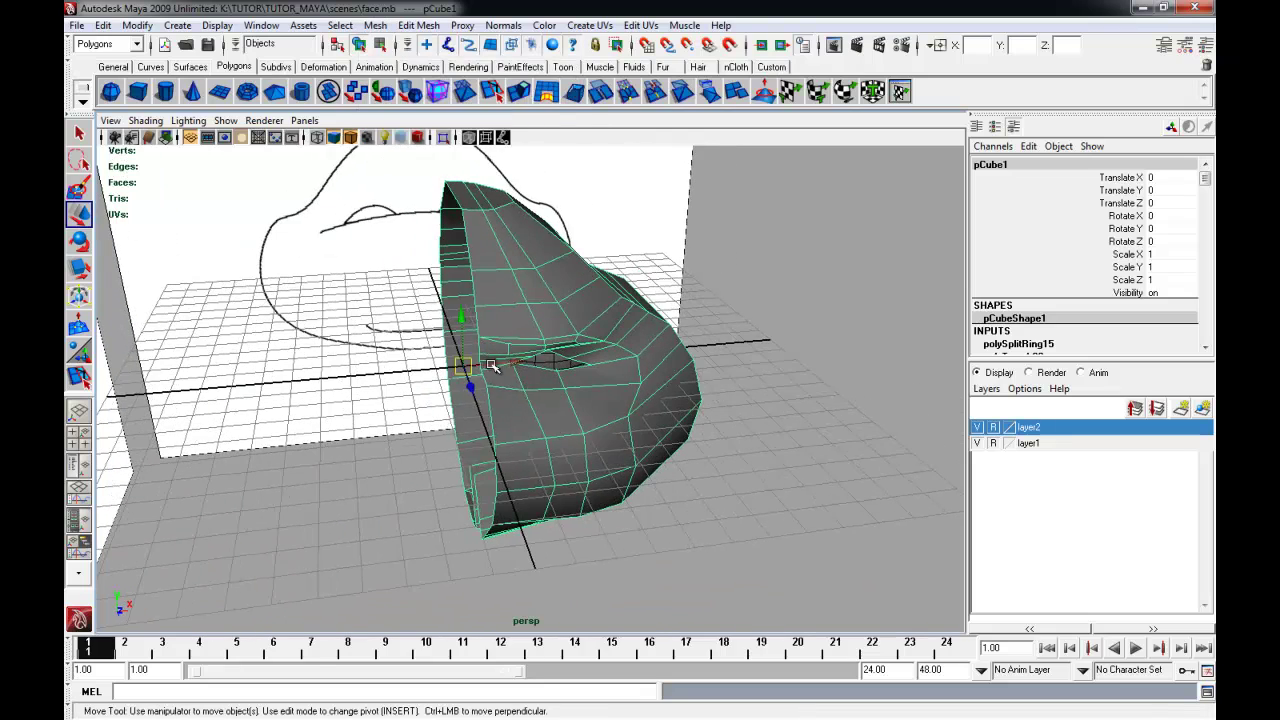
{"action": "left_click_drag", "start_coordinate": [492, 365], "coordinate": [505, 360], "text": "alt"}
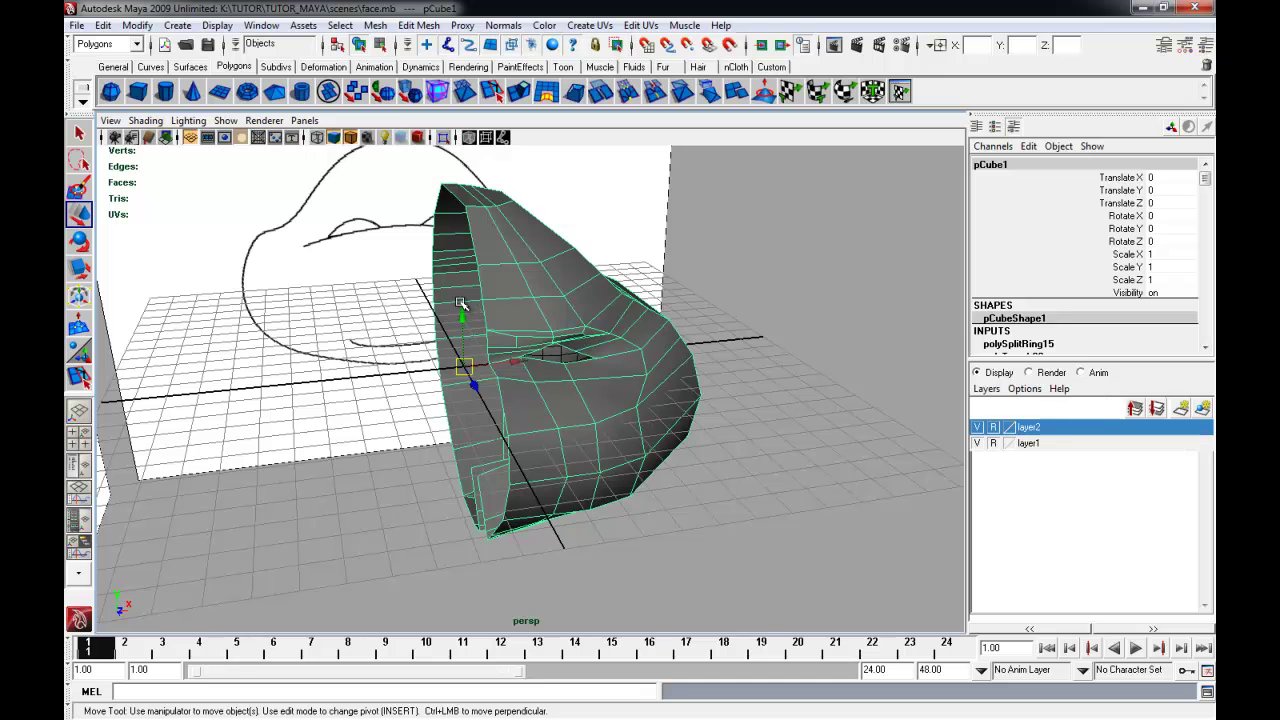
{"action": "left_click_drag", "start_coordinate": [481, 403], "coordinate": [534, 413], "text": "alt"}
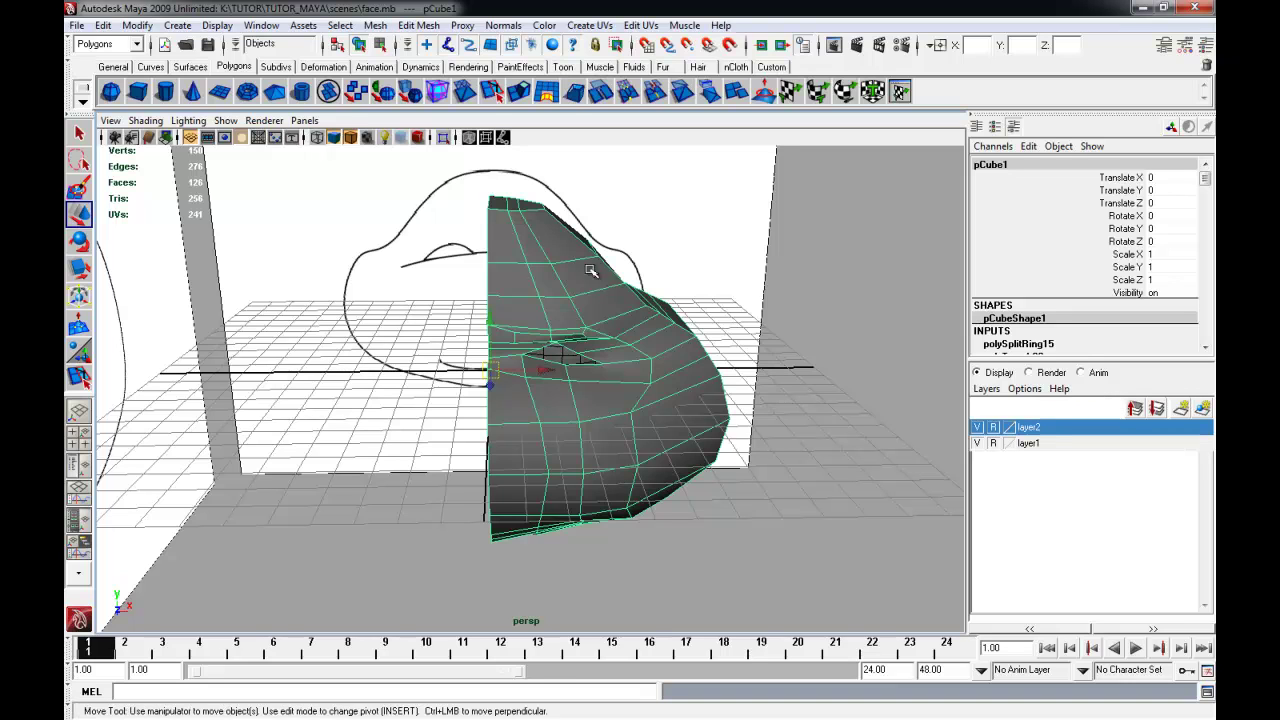
Try to mirror the half head in the +X direction, merged with the original, and undo the mirror
{"action": "left_click", "coordinate": [375, 25]}
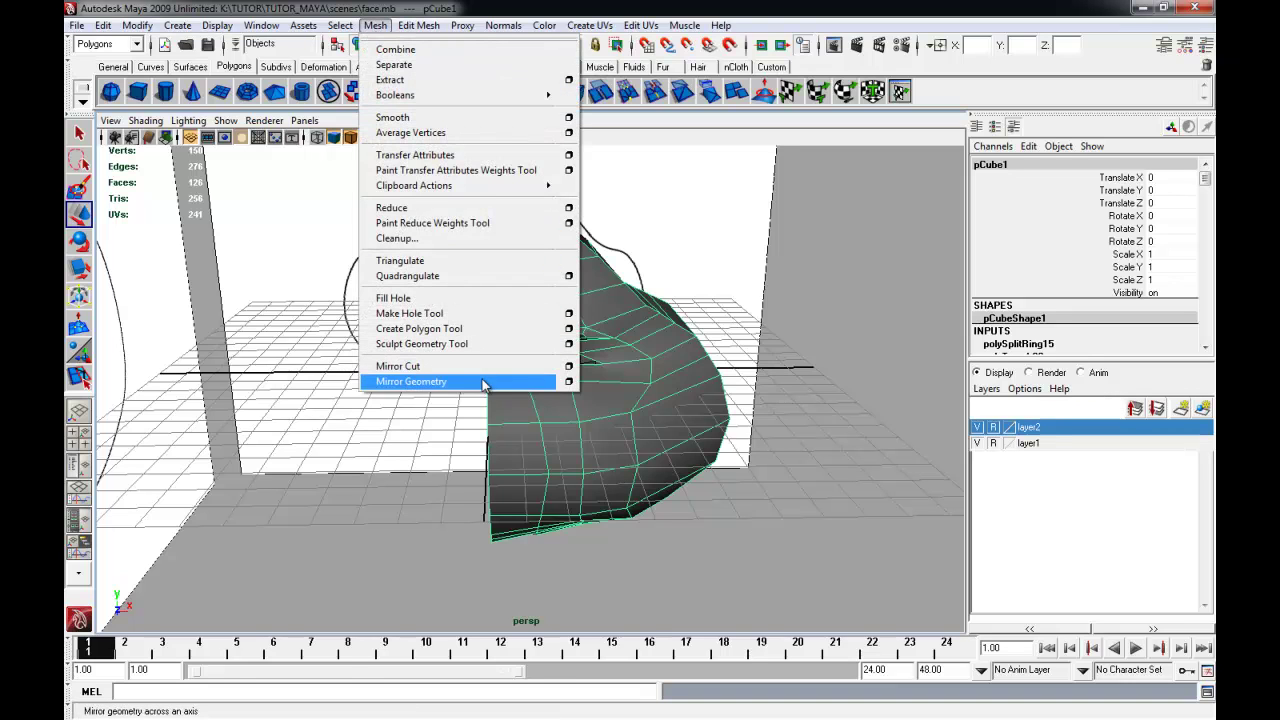
{"action": "left_click", "coordinate": [569, 382]}
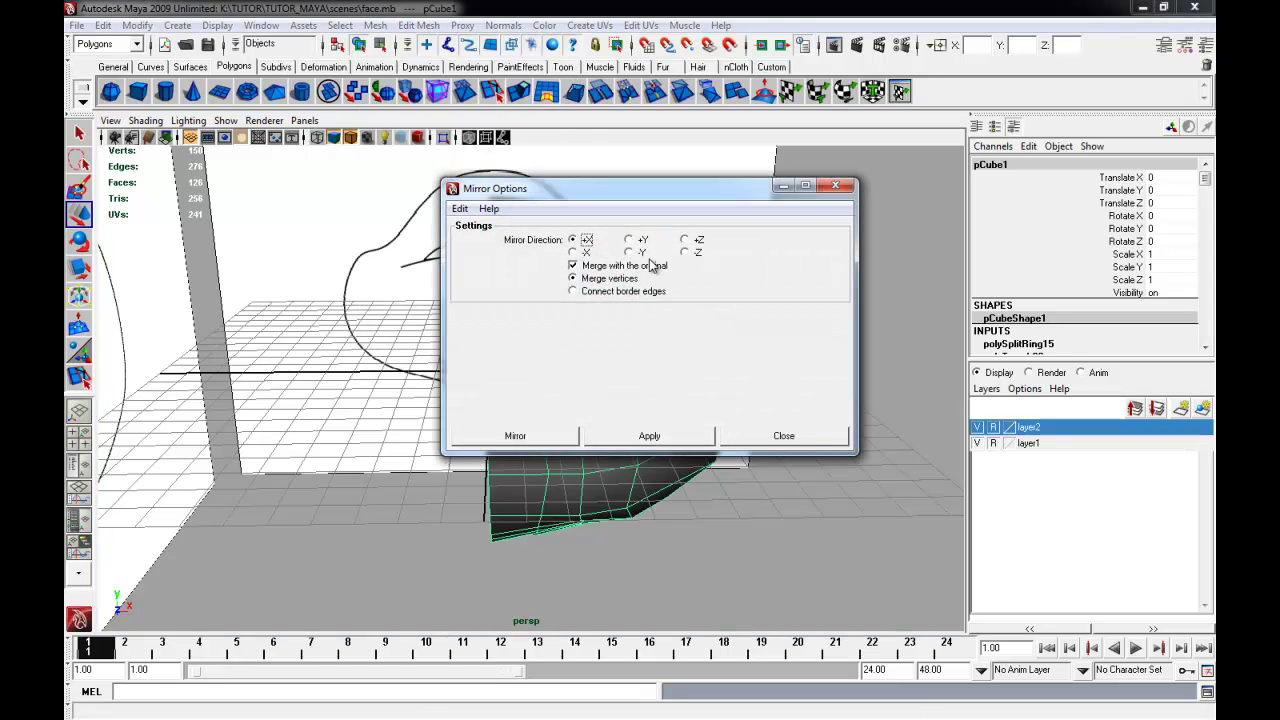
{"action": "left_click_drag", "start_coordinate": [587, 190], "coordinate": [835, 233]}
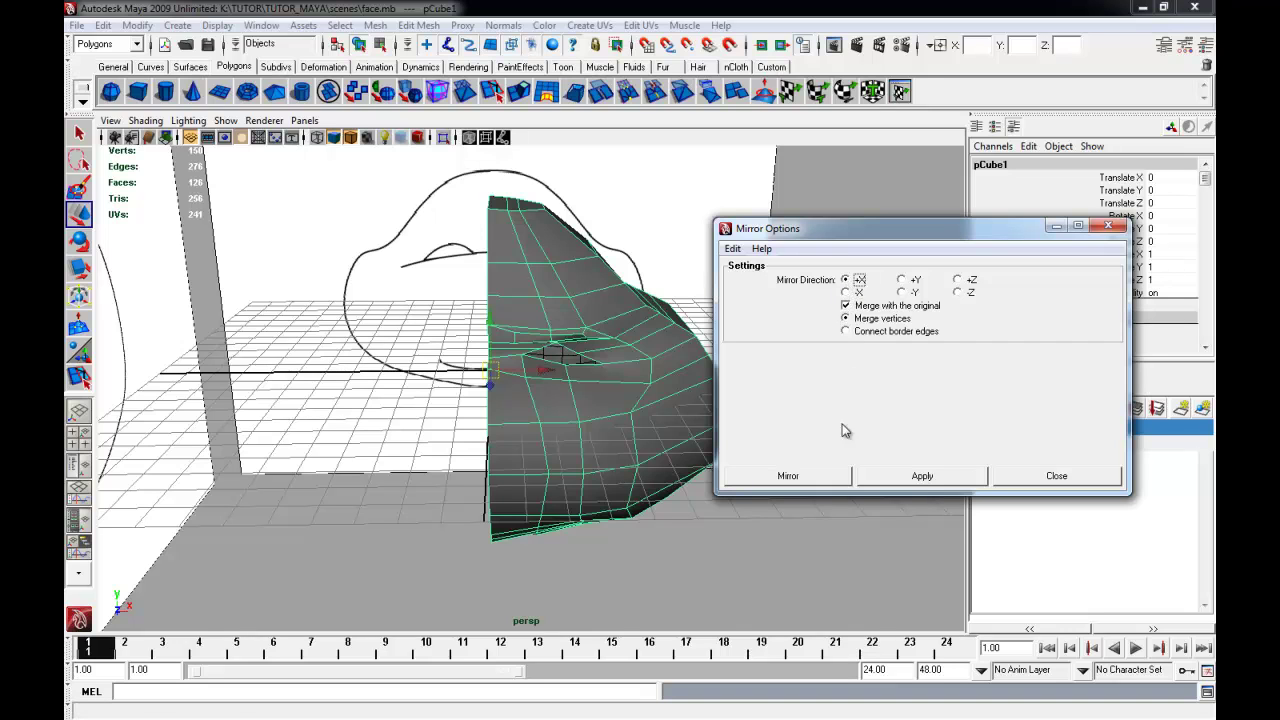
{"action": "left_click", "coordinate": [788, 476]}
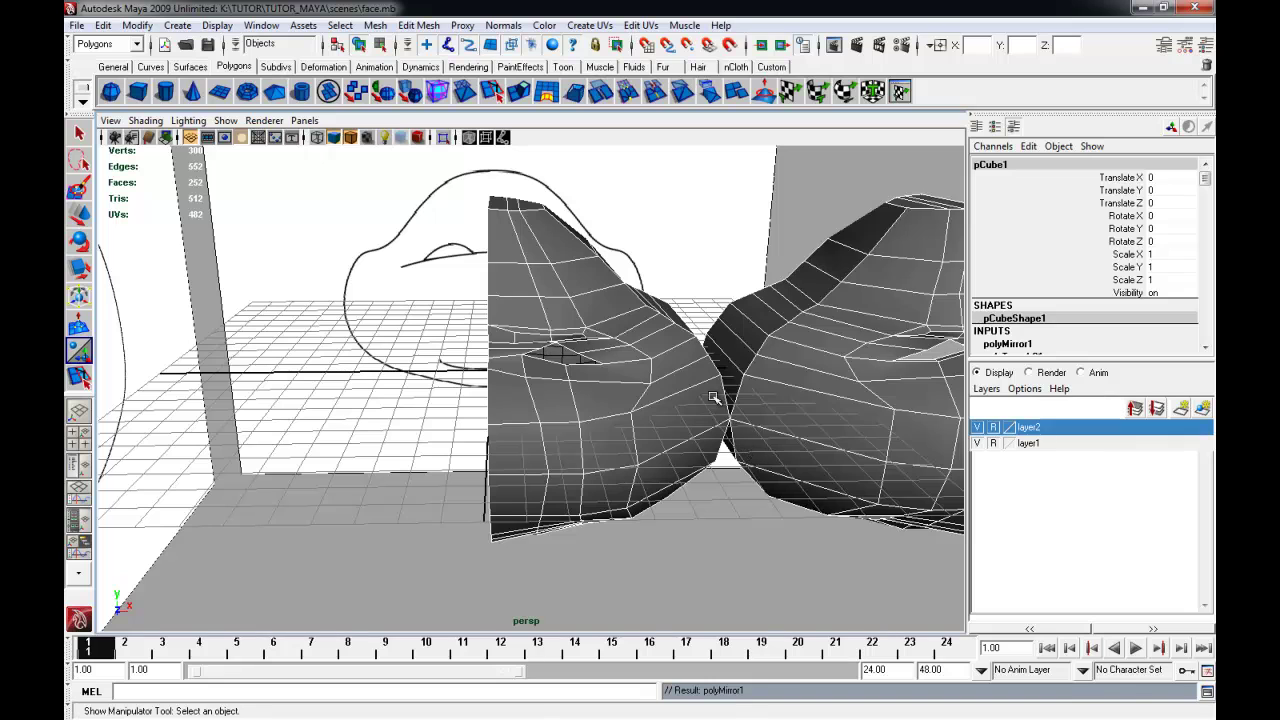
{"action": "key", "text": "ctrl+z"}
Mirror the half head in the -X direction with Merge with the original and Merge vertices enabled, close the options and deselect the head
{"action": "left_click", "coordinate": [418, 25]}
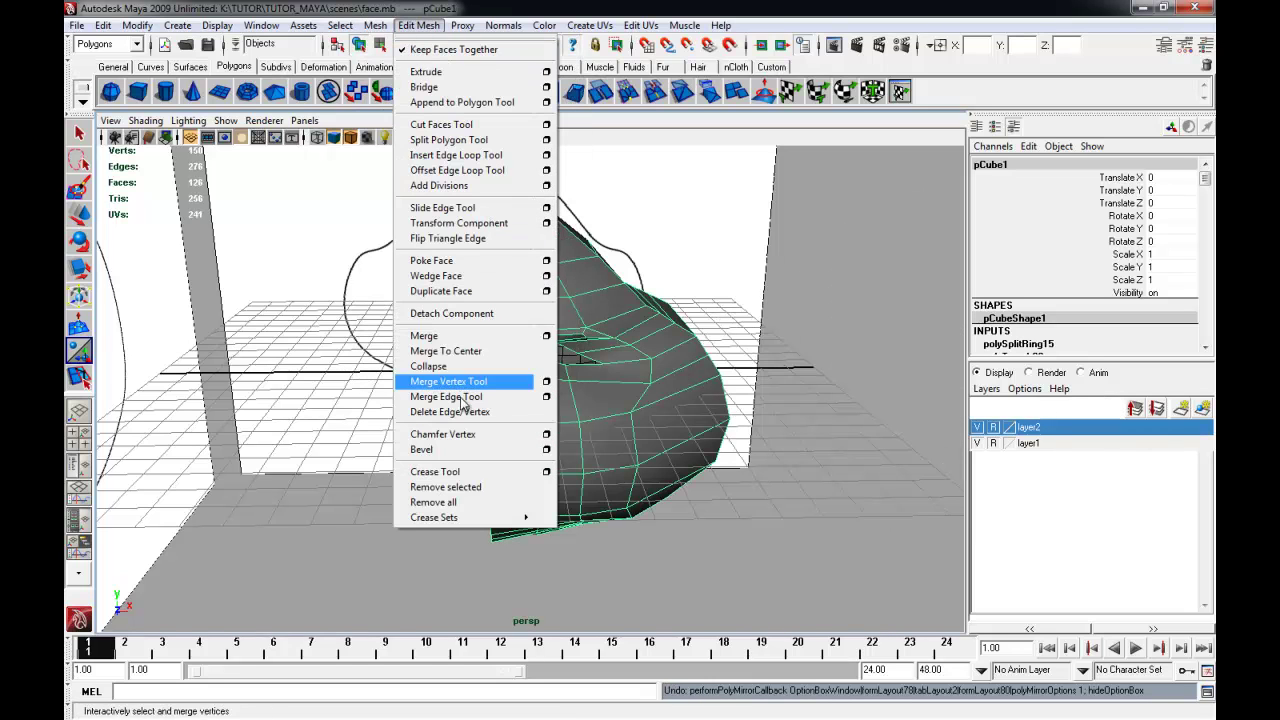
{"action": "mouse_move", "coordinate": [375, 25]}
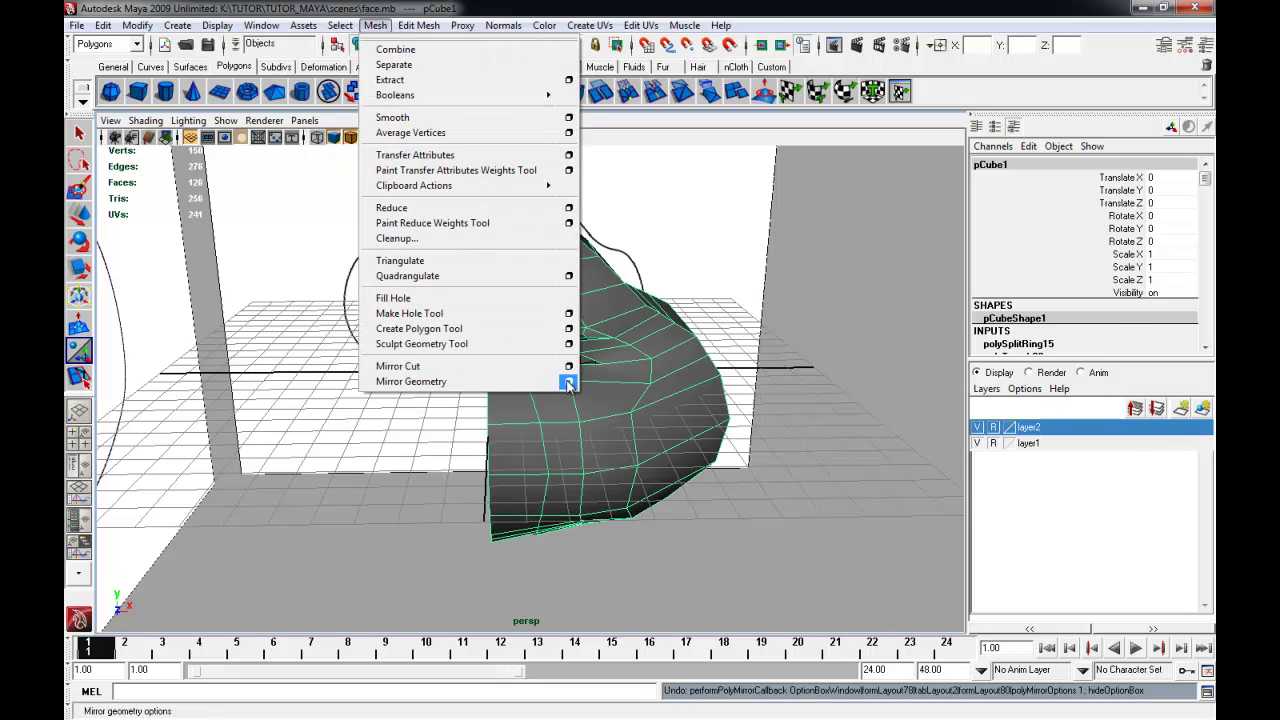
{"action": "left_click", "coordinate": [568, 383]}
{"action": "left_click_drag", "start_coordinate": [609, 337], "coordinate": [600, 318], "text": "alt"}
{"action": "key", "text": "w"}
{"action": "left_click_drag", "start_coordinate": [563, 389], "coordinate": [548, 331], "text": "alt"}
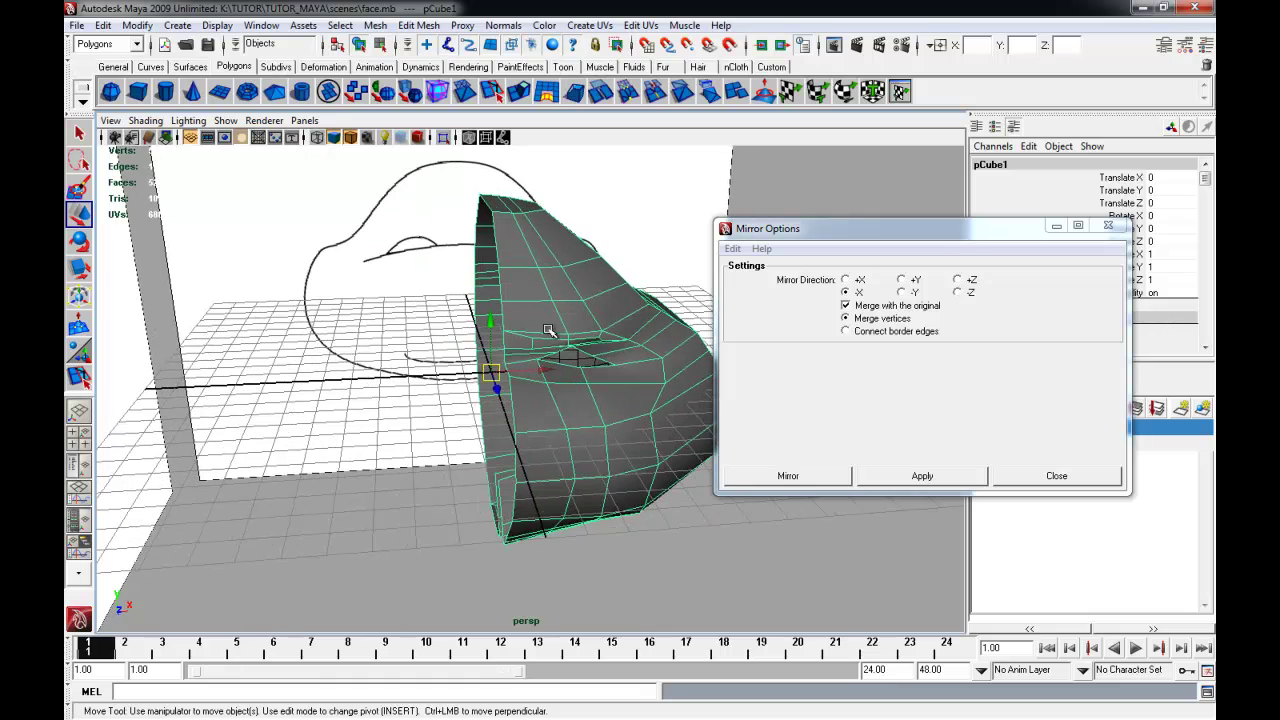
{"action": "left_click", "coordinate": [910, 476]}
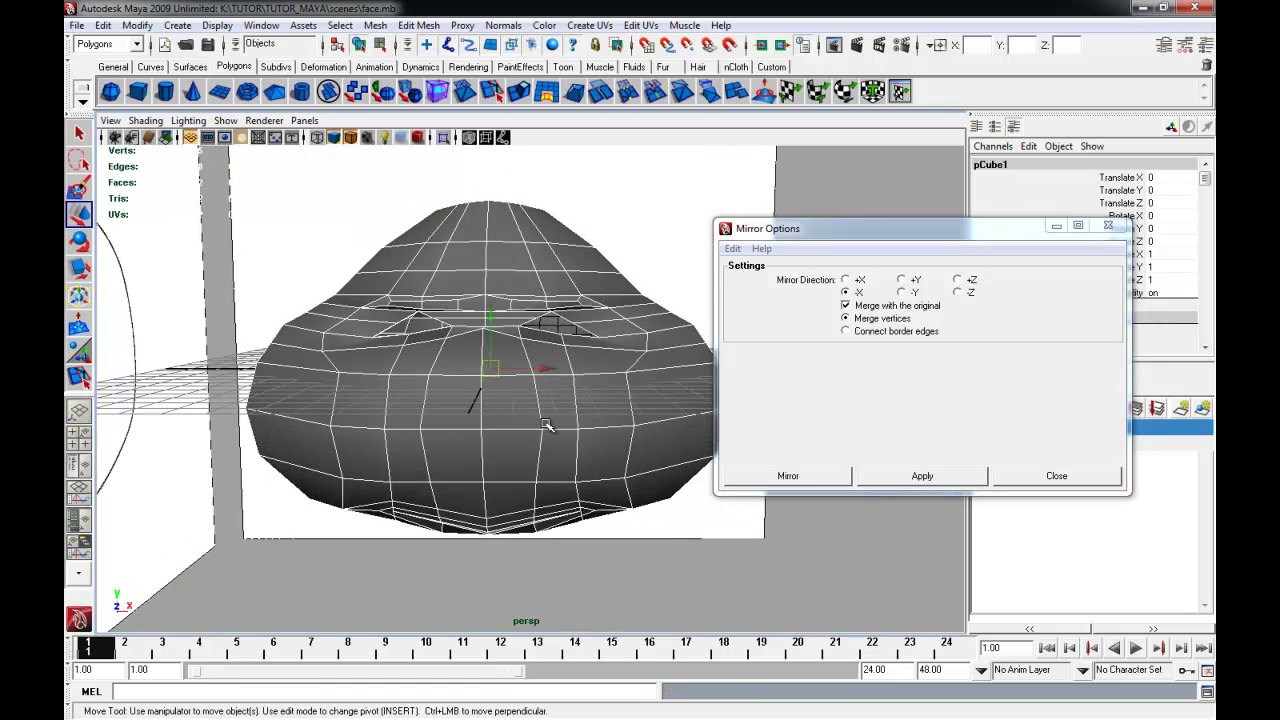
{"action": "left_click", "coordinate": [1040, 475]}
{"action": "left_click_drag", "start_coordinate": [757, 506], "coordinate": [774, 460], "text": "alt"}
{"action": "left_click", "coordinate": [862, 456]}
{"action": "left_click_drag", "start_coordinate": [680, 460], "coordinate": [689, 491], "text": "alt"}
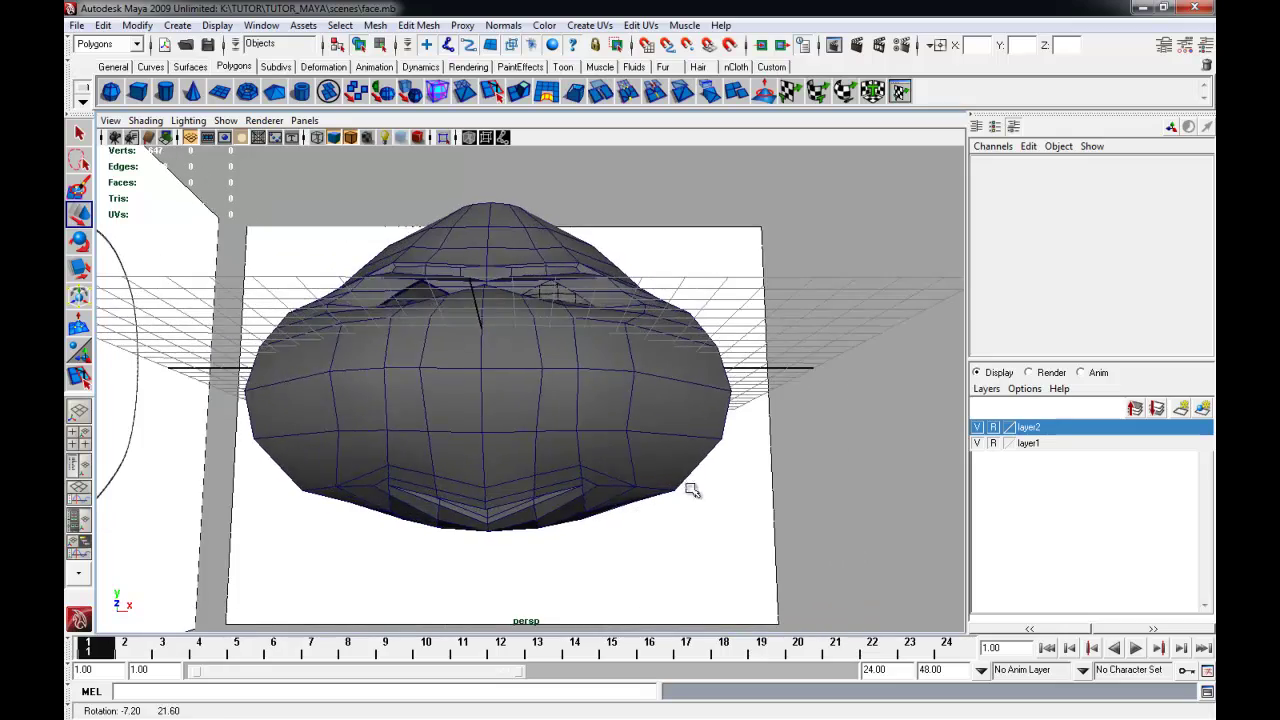
Delete the two edges meeting at a vertex below the mouth on one side of the chin
{"action": "left_click", "coordinate": [608, 437]}
{"action": "left_click_drag", "start_coordinate": [610, 460], "coordinate": [618, 500], "text": "alt"}
{"action": "left_click", "coordinate": [834, 466]}
{"action": "mouse_move", "coordinate": [806, 466]}
{"action": "left_mouse_down", "text": "alt"}
{"action": "mouse_move", "coordinate": [707, 504]}
{"action": "mouse_move", "coordinate": [686, 500]}
{"action": "mouse_move", "coordinate": [771, 477]}
{"action": "mouse_move", "coordinate": [440, 479]}
{"action": "mouse_move", "coordinate": [491, 506]}
{"action": "mouse_move", "coordinate": [523, 497]}
{"action": "mouse_move", "coordinate": [503, 440]}
{"action": "mouse_move", "coordinate": [523, 327]}
{"action": "mouse_move", "coordinate": [523, 352]}
{"action": "left_mouse_up", "text": "alt"}
{"action": "right_click_drag", "start_coordinate": [523, 352], "coordinate": [660, 446], "text": "alt"}
{"action": "left_click_drag", "start_coordinate": [536, 407], "coordinate": [483, 420], "text": "alt"}
{"action": "left_click", "coordinate": [484, 429]}
{"action": "key", "text": "1"}
{"action": "right_click_drag", "start_coordinate": [481, 418], "coordinate": [485, 392]}
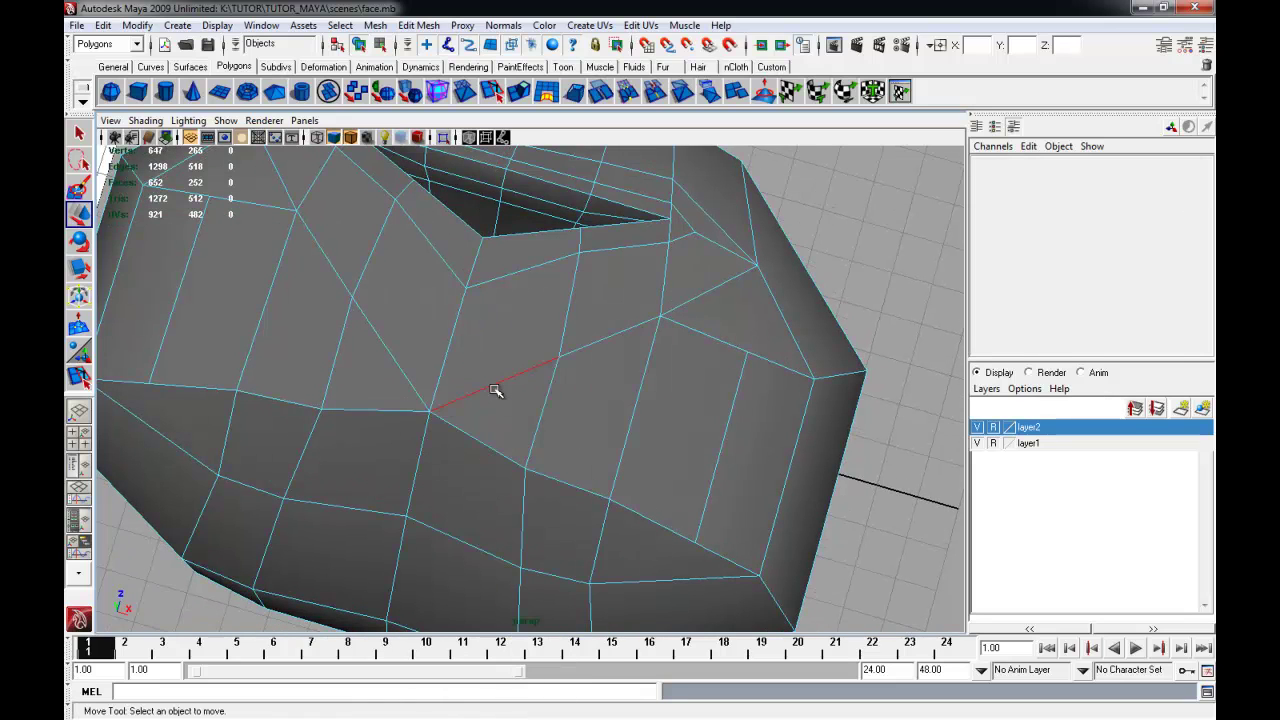
Split the faces below the mouth with a new edge line connecting the vertices on either side of the gap
{"action": "left_click", "coordinate": [390, 411]}
{"action": "left_click", "coordinate": [418, 25]}
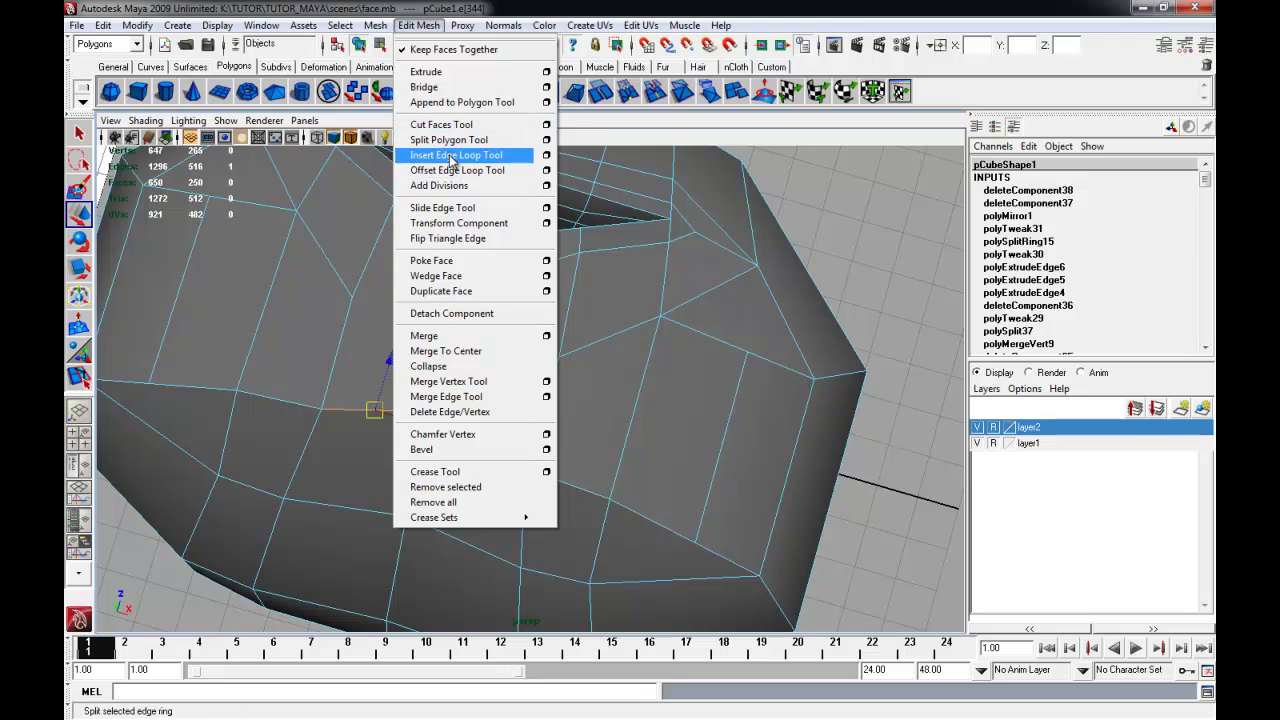
{"action": "left_click", "coordinate": [449, 140]}
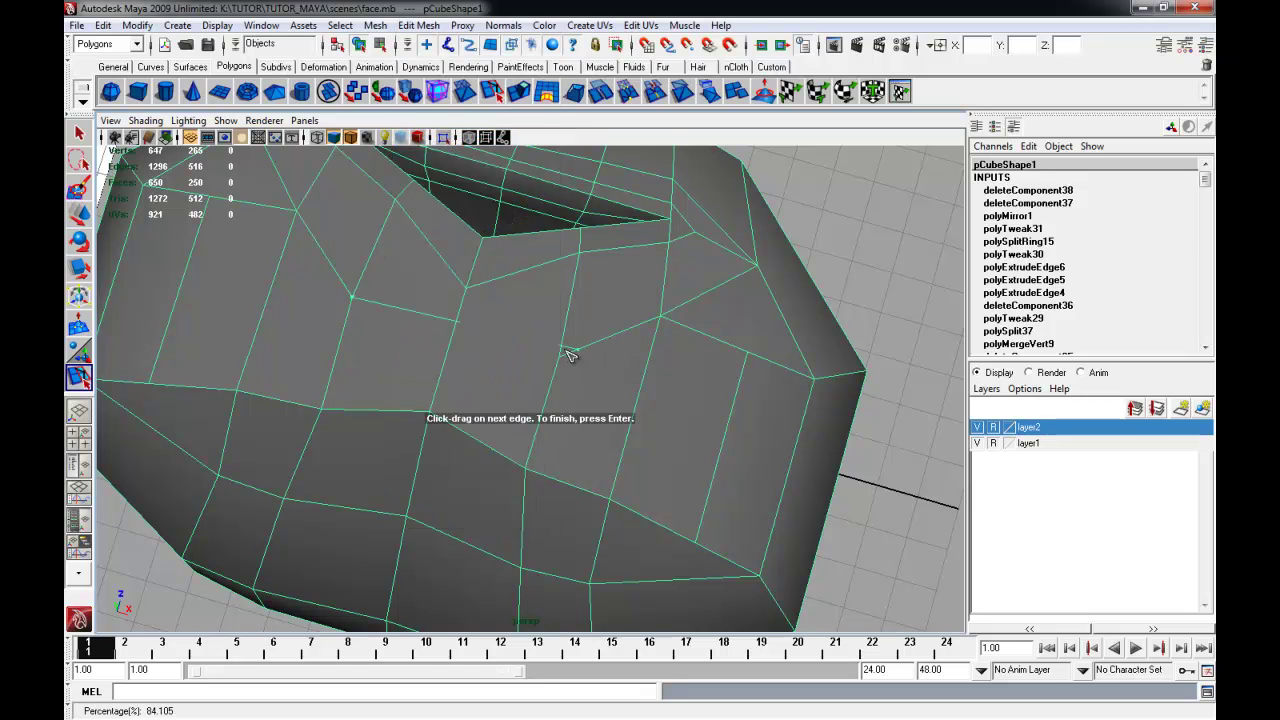
{"action": "key", "text": "w"}
Adjust the vertices below the lower lip and beside the chin, and return to object mode
{"action": "left_click_drag", "start_coordinate": [448, 370], "coordinate": [468, 431], "text": "alt"}
{"action": "middle_click_drag", "start_coordinate": [496, 450], "coordinate": [472, 322], "text": "alt"}
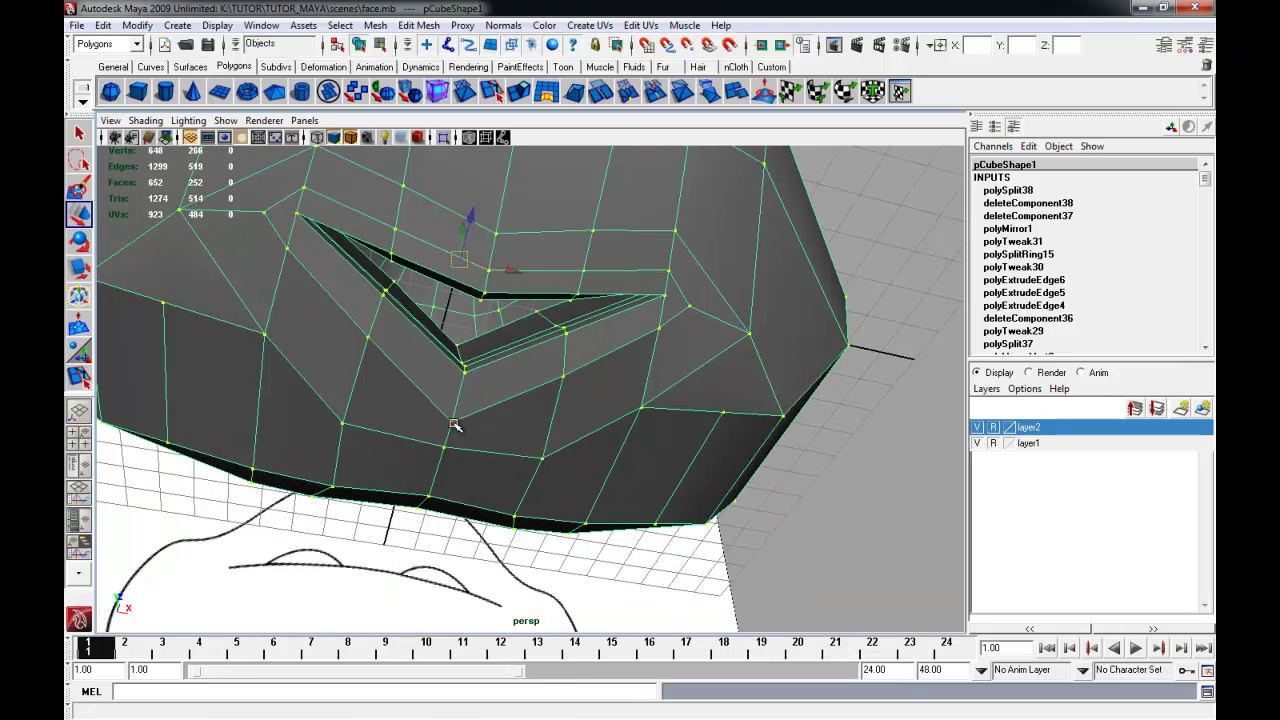
{"action": "left_click", "coordinate": [454, 424]}
{"action": "left_click_drag", "start_coordinate": [455, 426], "coordinate": [597, 486], "text": "alt"}
{"action": "right_click_drag", "start_coordinate": [571, 423], "coordinate": [603, 403]}
{"action": "mouse_move", "coordinate": [734, 543]}
{"action": "left_mouse_down", "text": "alt"}
{"action": "mouse_move", "coordinate": [657, 548]}
{"action": "mouse_move", "coordinate": [431, 491]}
{"action": "mouse_move", "coordinate": [537, 451]}
{"action": "mouse_move", "coordinate": [600, 380]}
{"action": "left_mouse_up", "text": "alt"}
{"action": "right_click_drag", "start_coordinate": [600, 380], "coordinate": [551, 377]}
{"action": "left_click", "coordinate": [622, 339]}
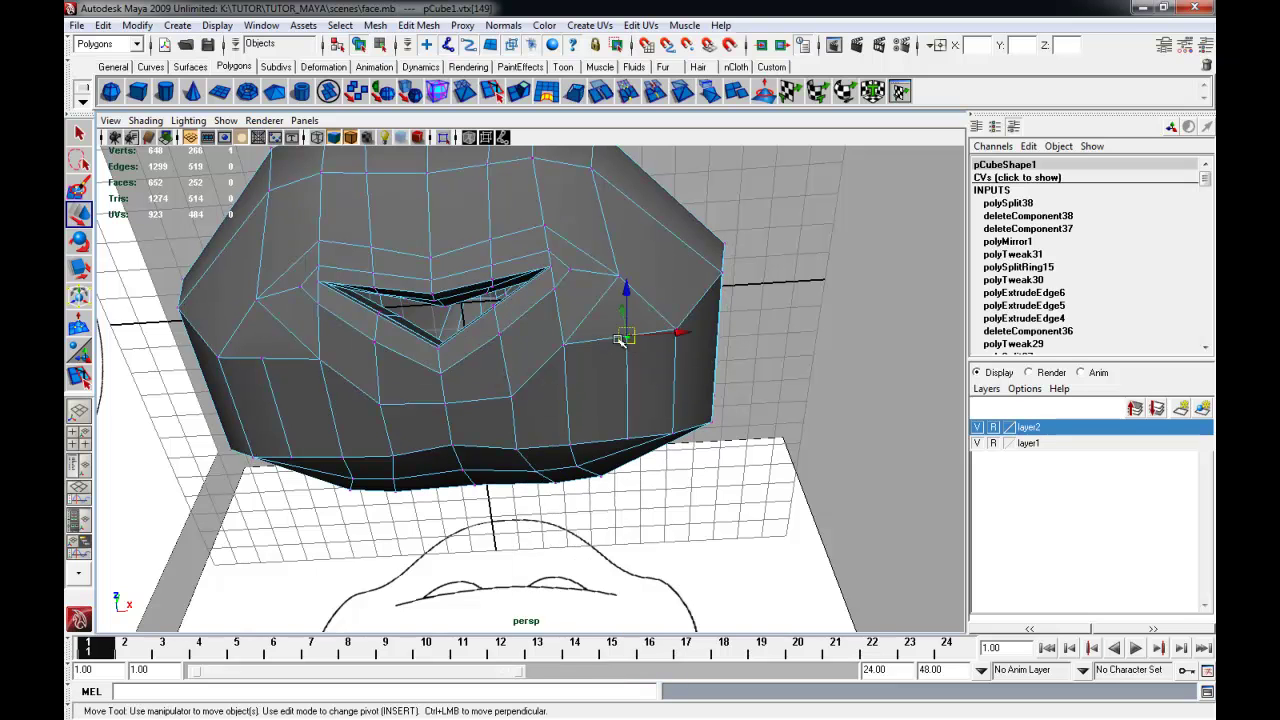
{"action": "left_click_drag", "start_coordinate": [437, 302], "coordinate": [521, 402], "text": "alt"}
{"action": "right_click_drag", "start_coordinate": [523, 398], "coordinate": [574, 379]}
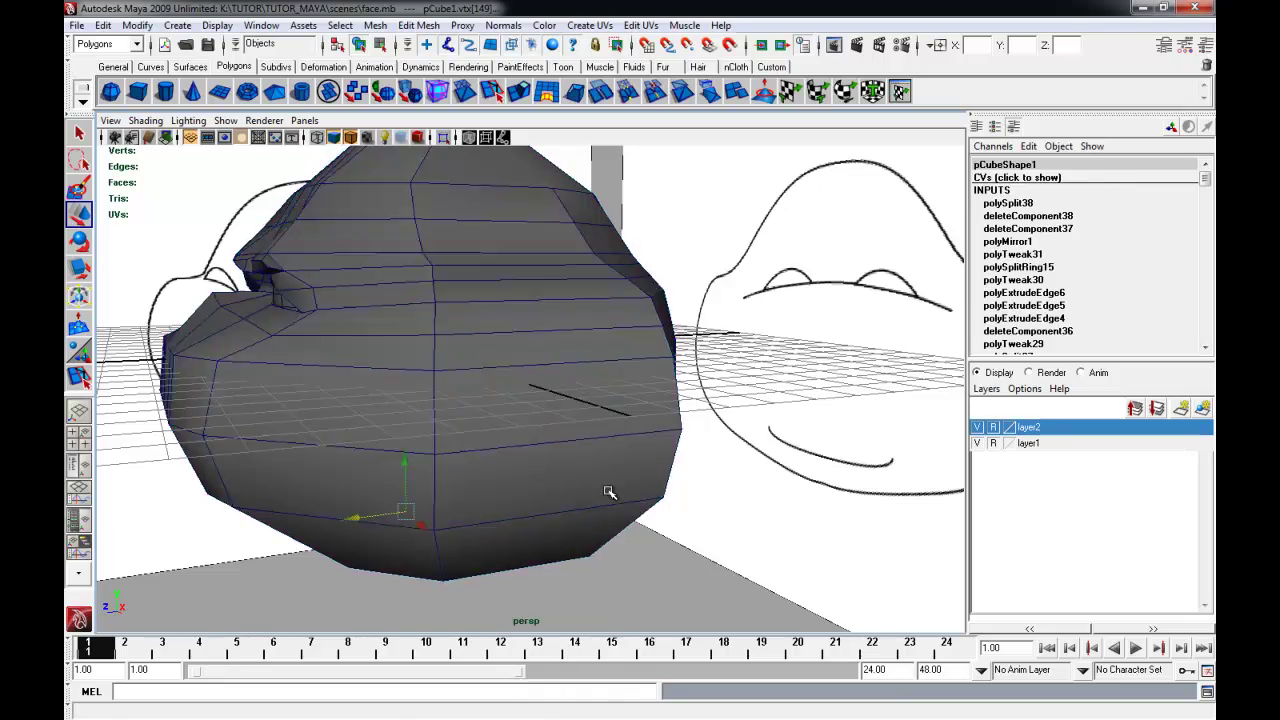
Split the large face on one side of the upper head with an edge from the crown's rim to the row below
{"action": "left_click_drag", "start_coordinate": [609, 492], "coordinate": [655, 572], "text": "alt"}
{"action": "left_click", "coordinate": [820, 566]}
{"action": "left_click_drag", "start_coordinate": [820, 566], "coordinate": [445, 448], "text": "alt"}
{"action": "left_click", "coordinate": [480, 366]}
{"action": "right_click_drag", "start_coordinate": [445, 448], "coordinate": [567, 443], "text": "alt"}
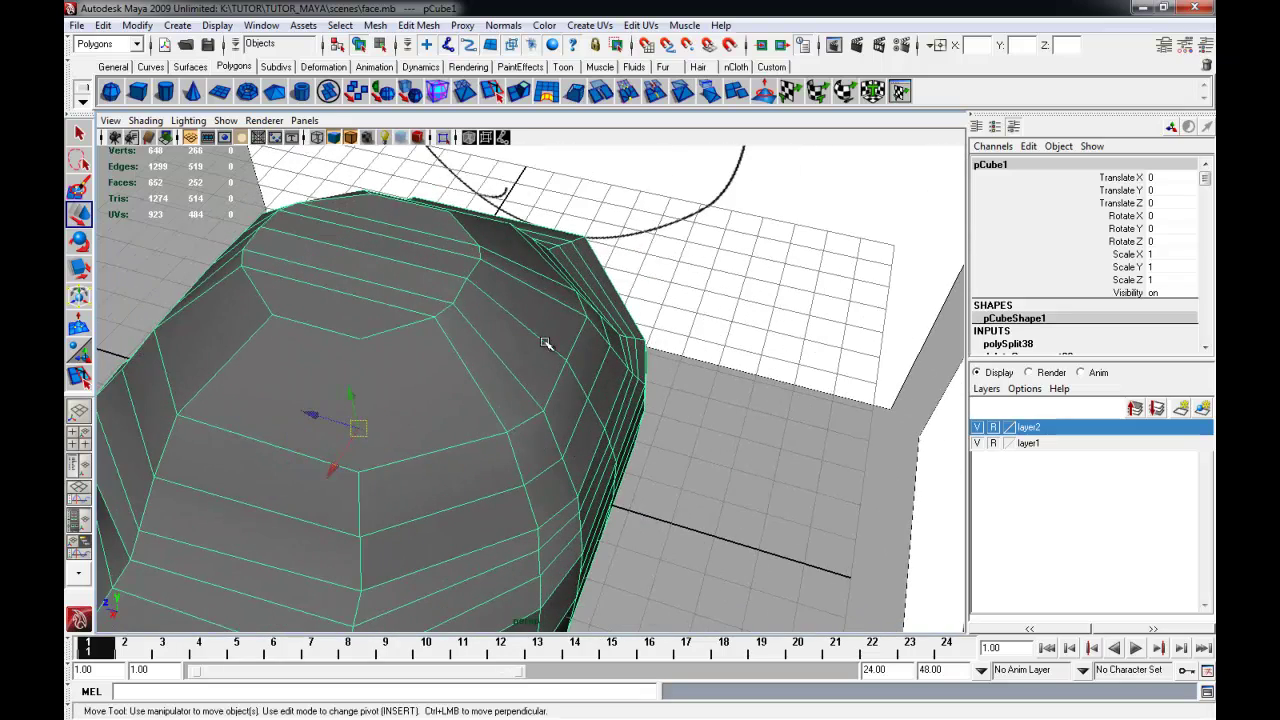
{"action": "left_click_drag", "start_coordinate": [548, 346], "coordinate": [560, 330], "text": "alt"}
{"action": "left_click", "coordinate": [420, 26]}
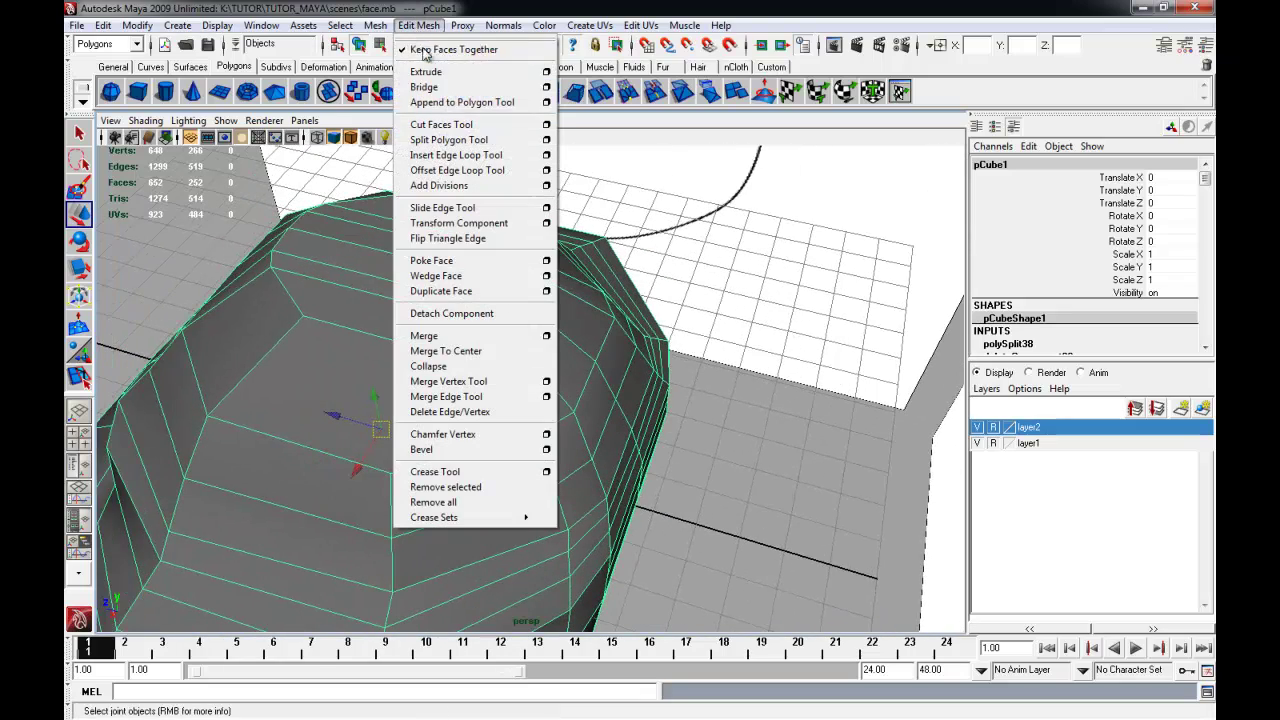
{"action": "left_click", "coordinate": [448, 139]}
{"action": "left_click", "coordinate": [392, 341]}
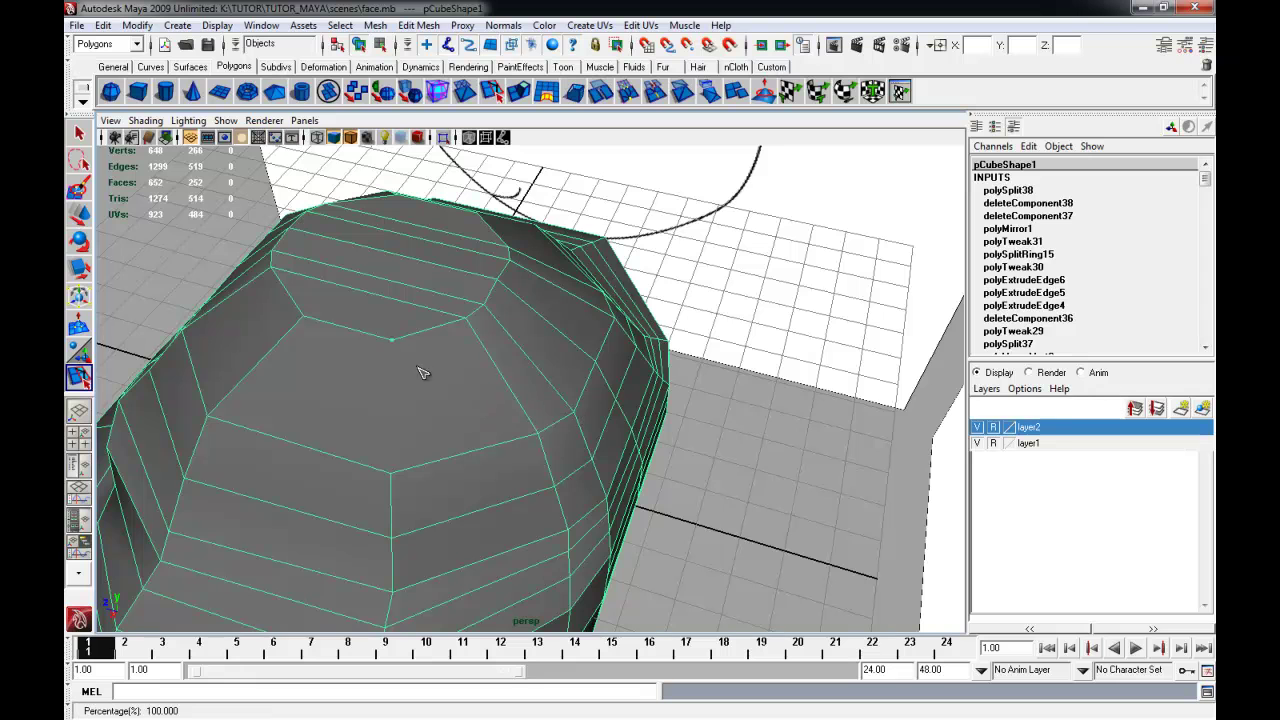
{"action": "left_click", "coordinate": [390, 471]}
{"action": "key", "text": "Return"}
Split the matching face on the opposite side of the head with an edge down from the crown's rim
{"action": "left_click_drag", "start_coordinate": [340, 367], "coordinate": [200, 374], "text": "alt"}
{"action": "middle_click_drag", "start_coordinate": [586, 309], "coordinate": [582, 318], "text": "alt"}
{"action": "key", "text": "g"}
{"action": "mouse_move", "coordinate": [632, 324]}
{"action": "left_mouse_down"}
{"action": "mouse_move", "coordinate": [579, 267]}
{"action": "mouse_move", "coordinate": [633, 327]}
{"action": "left_mouse_up"}
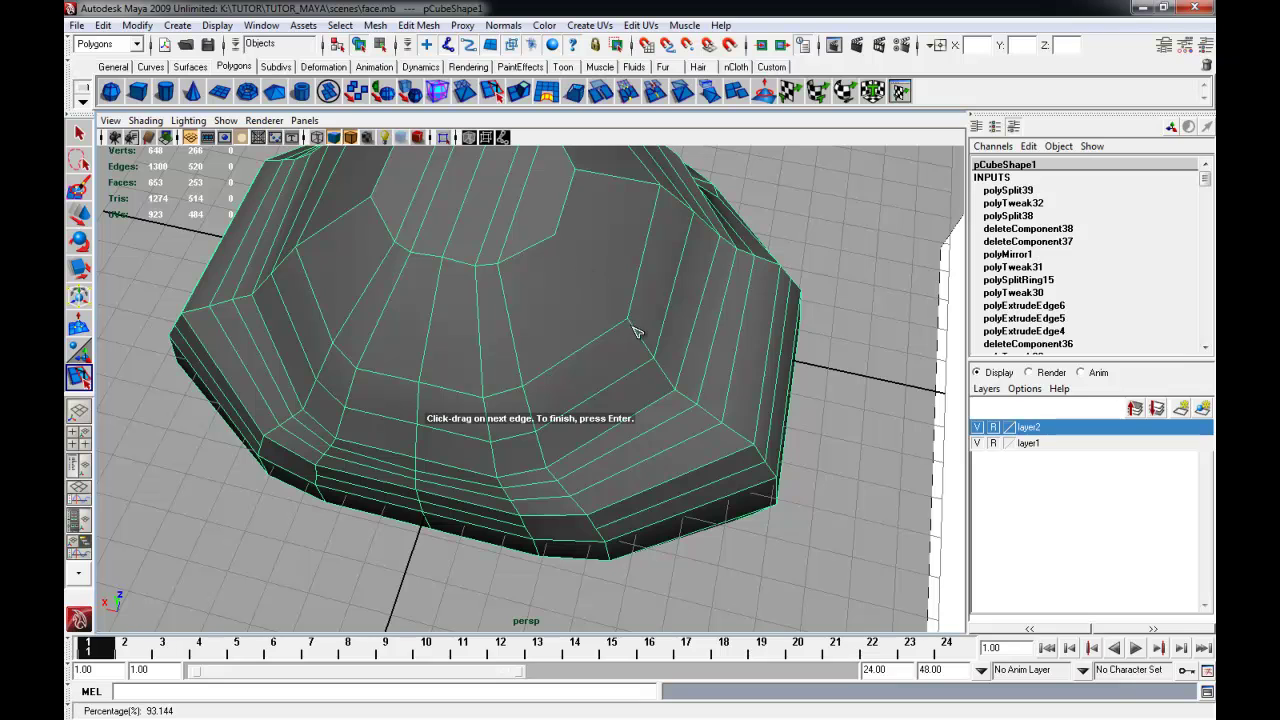
{"action": "key", "text": "Return"}
{"action": "key", "text": "y"}
{"action": "left_click", "coordinate": [555, 234]}
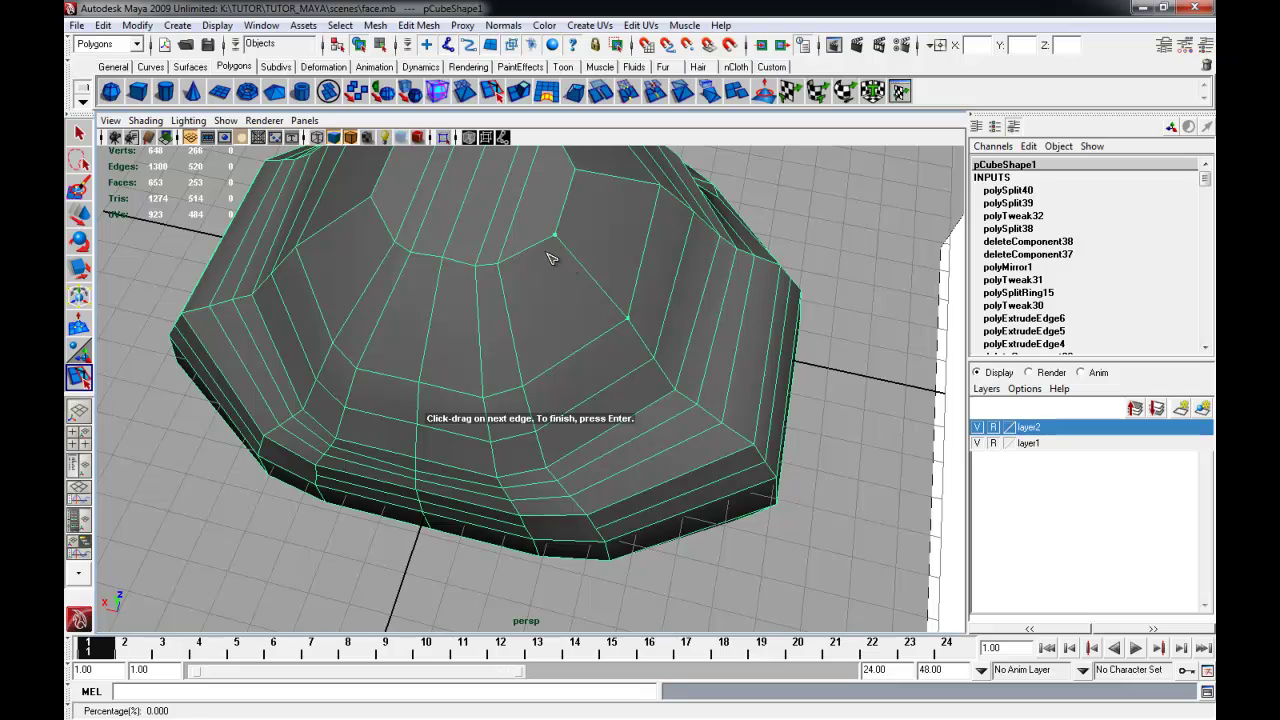
{"action": "key", "text": "Return"}
Insert an edge loop running from side to side over the crown of the head
{"action": "left_click_drag", "start_coordinate": [558, 250], "coordinate": [556, 386], "text": "alt"}
{"action": "right_click_drag", "start_coordinate": [556, 383], "coordinate": [580, 371]}
{"action": "scroll", "coordinate": [760, 537], "scroll_direction": "down", "scroll_amount": 5}
{"action": "left_click_drag", "start_coordinate": [643, 514], "coordinate": [450, 525], "text": "alt"}
{"action": "left_click", "coordinate": [726, 583]}
{"action": "left_click_drag", "start_coordinate": [732, 574], "coordinate": [478, 156], "text": "alt"}
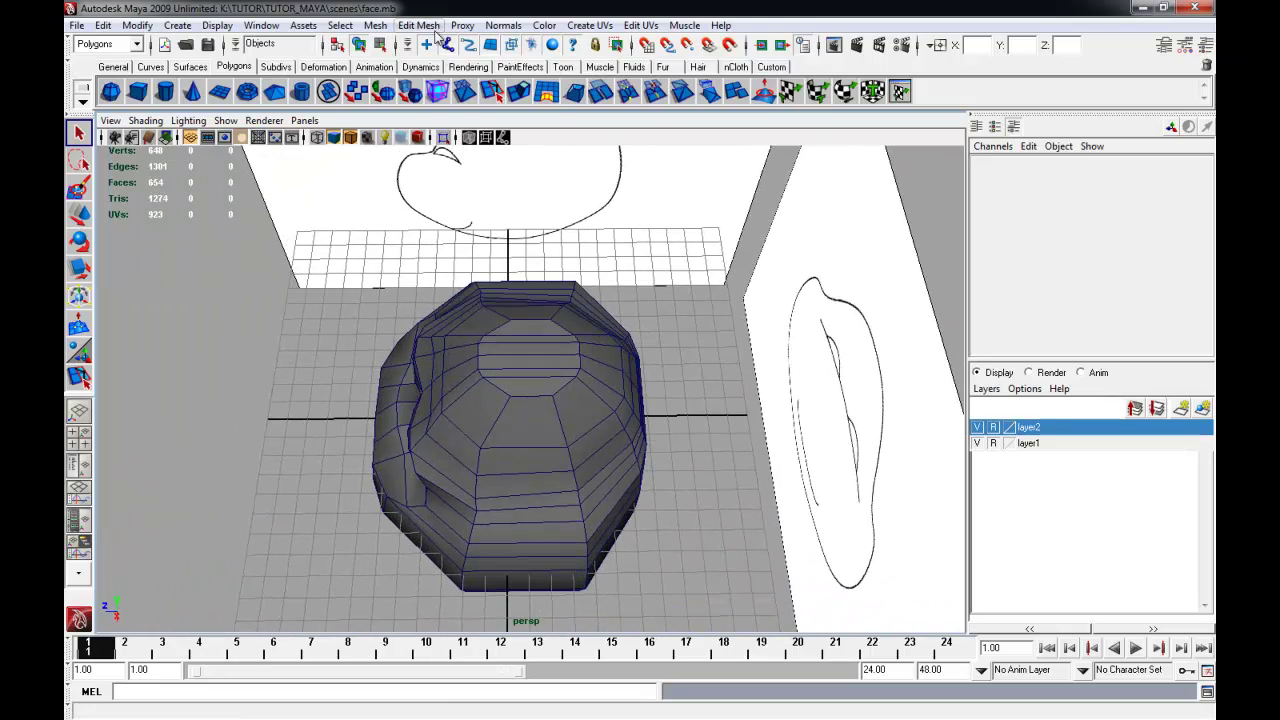
{"action": "left_click", "coordinate": [432, 26]}
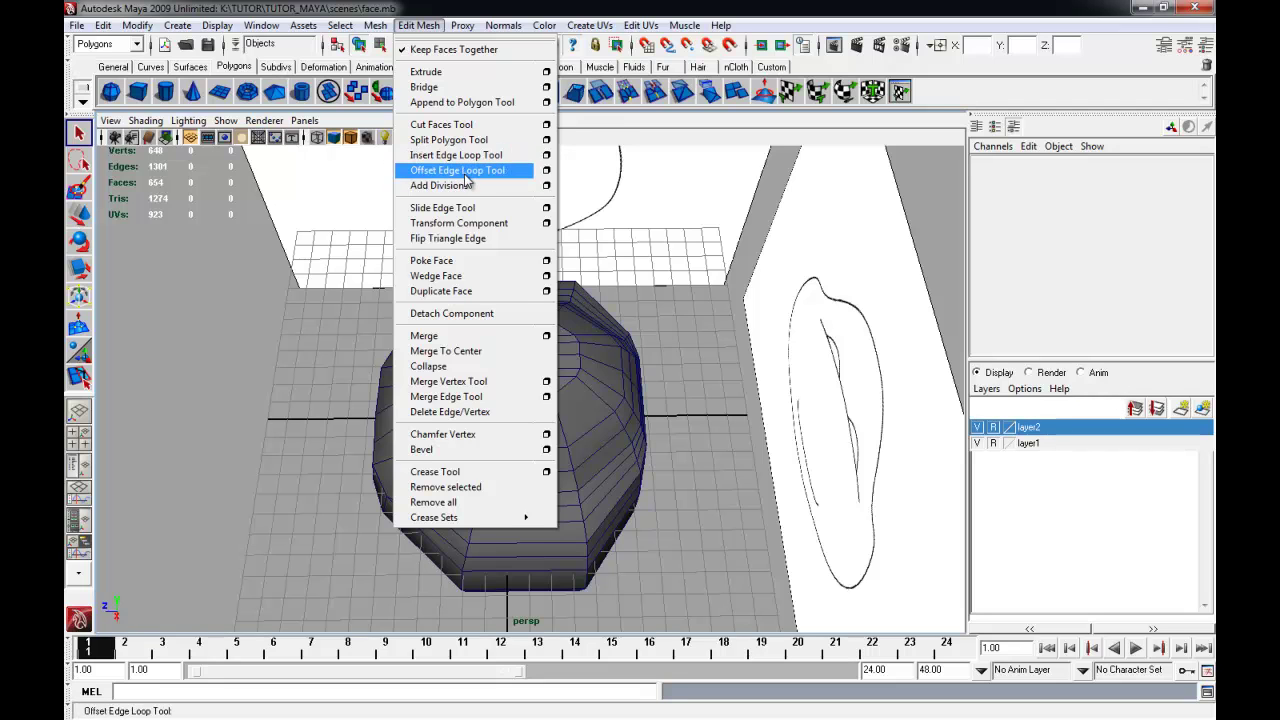
{"action": "left_click", "coordinate": [468, 156]}
{"action": "left_click", "coordinate": [536, 400]}
{"action": "left_click", "coordinate": [535, 400]}
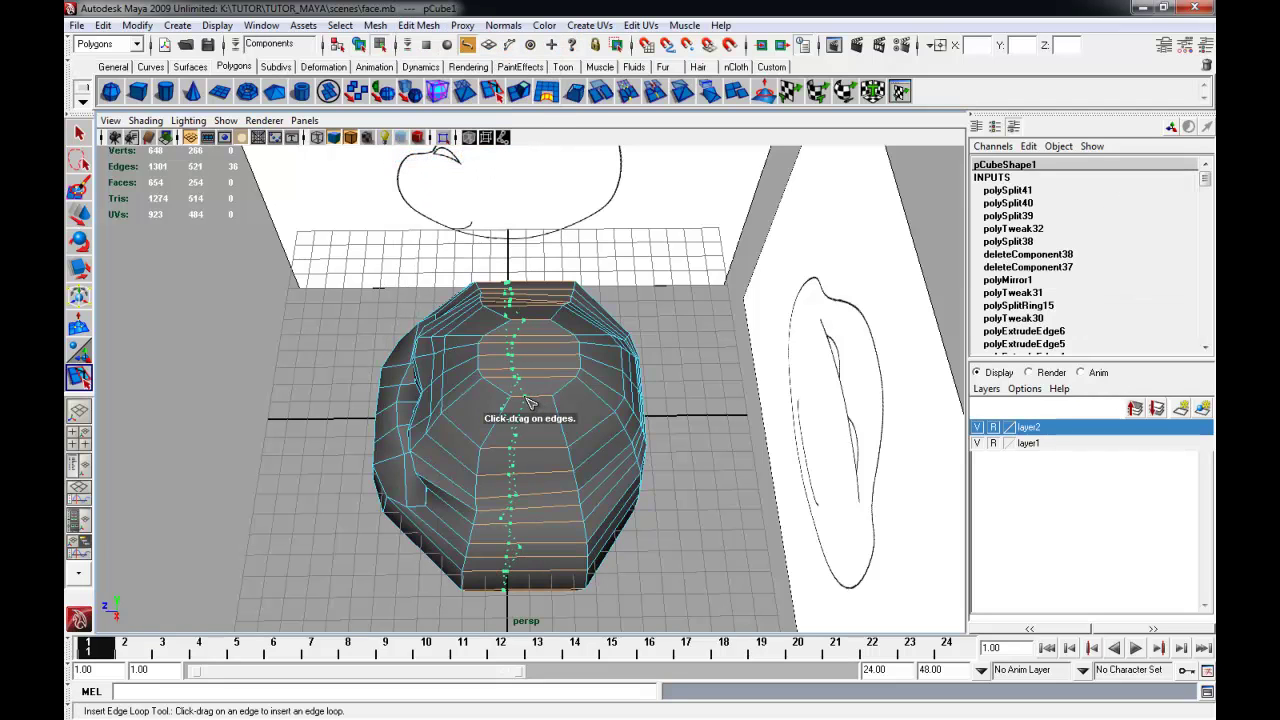
{"action": "key", "text": "q"}
Examine the head with its new edge loop, comparing the smooth preview with the unsmoothed mesh
{"action": "left_click_drag", "start_coordinate": [536, 400], "coordinate": [581, 374], "text": "alt"}
{"action": "right_click_drag", "start_coordinate": [581, 374], "coordinate": [754, 366], "text": "alt"}
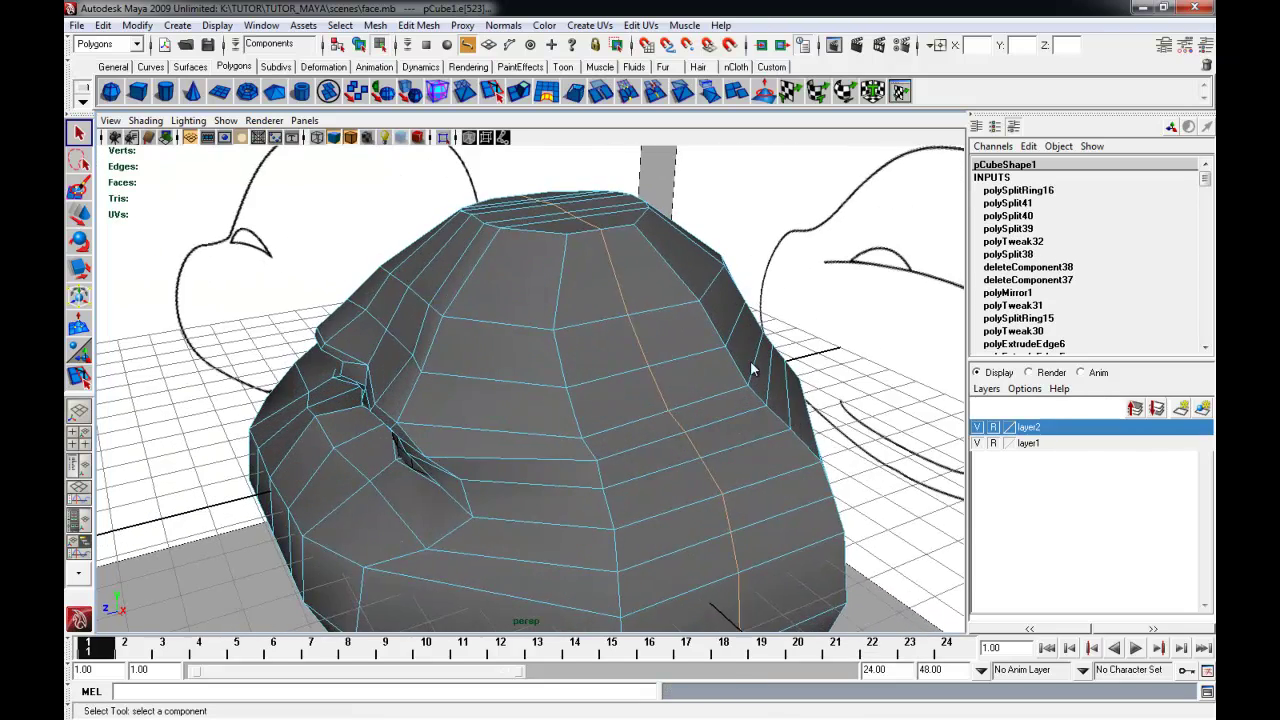
{"action": "middle_click_drag", "start_coordinate": [600, 328], "coordinate": [569, 423], "text": "alt"}
{"action": "left_click_drag", "start_coordinate": [569, 423], "coordinate": [625, 375], "text": "alt"}
{"action": "right_click_drag", "start_coordinate": [625, 375], "coordinate": [606, 368]}
{"action": "left_click", "coordinate": [685, 354]}
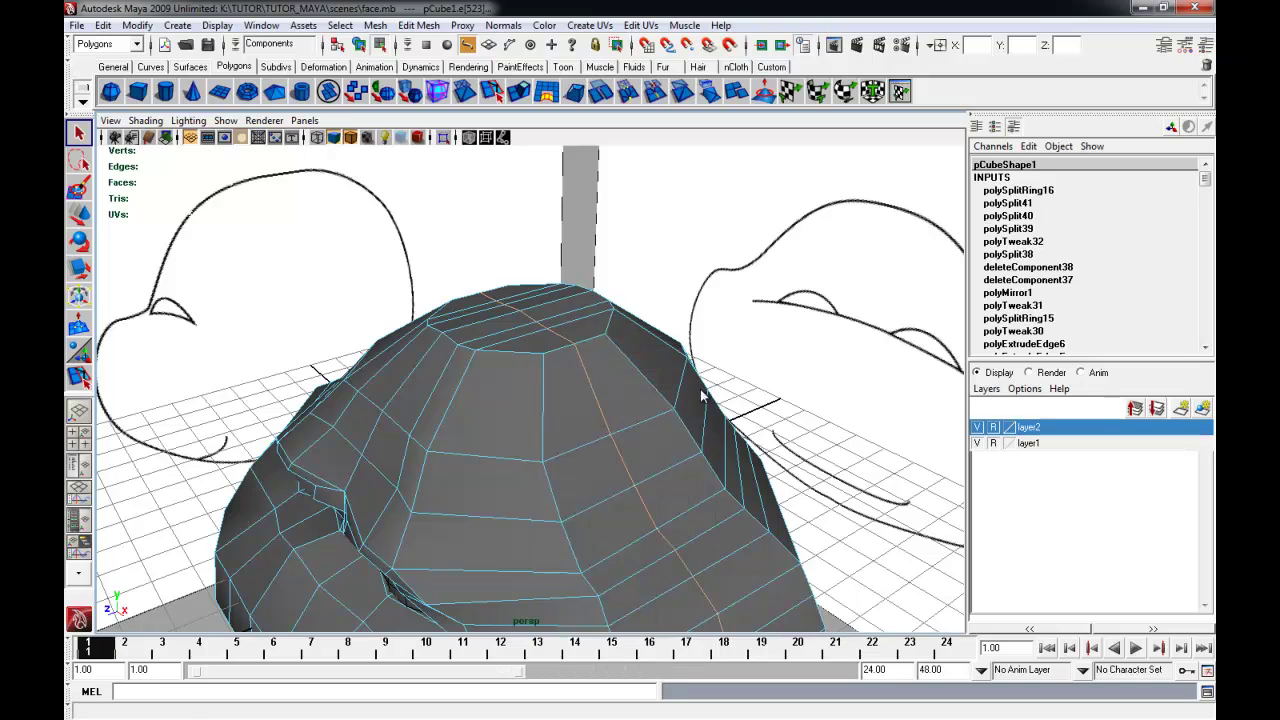
{"action": "left_click", "coordinate": [575, 373]}
{"action": "key", "text": "3"}
{"action": "left_click_drag", "start_coordinate": [581, 384], "coordinate": [503, 363], "text": "alt"}
{"action": "key", "text": "1"}
{"action": "right_click_drag", "start_coordinate": [516, 427], "coordinate": [406, 434], "text": "alt"}
{"action": "key", "text": "3"}
{"action": "mouse_move", "coordinate": [520, 453]}
{"action": "left_mouse_down", "text": "alt"}
{"action": "mouse_move", "coordinate": [434, 437]}
{"action": "mouse_move", "coordinate": [523, 466]}
{"action": "left_mouse_up", "text": "alt"}
{"action": "key", "text": "1"}
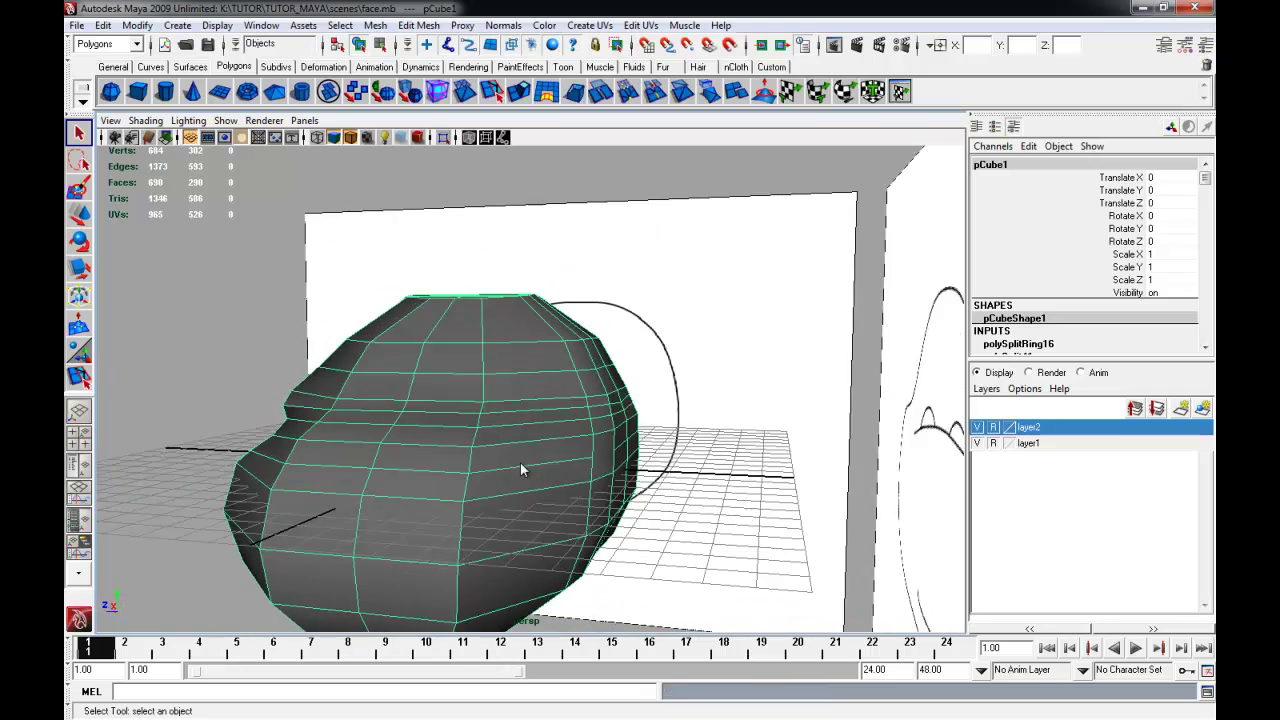
Split the face on one side of the head to continue the interrupted horizontal edge line between two vertices
{"action": "right_click_drag", "start_coordinate": [523, 466], "coordinate": [600, 440], "text": "alt"}
{"action": "left_click_drag", "start_coordinate": [600, 440], "coordinate": [592, 339], "text": "alt"}
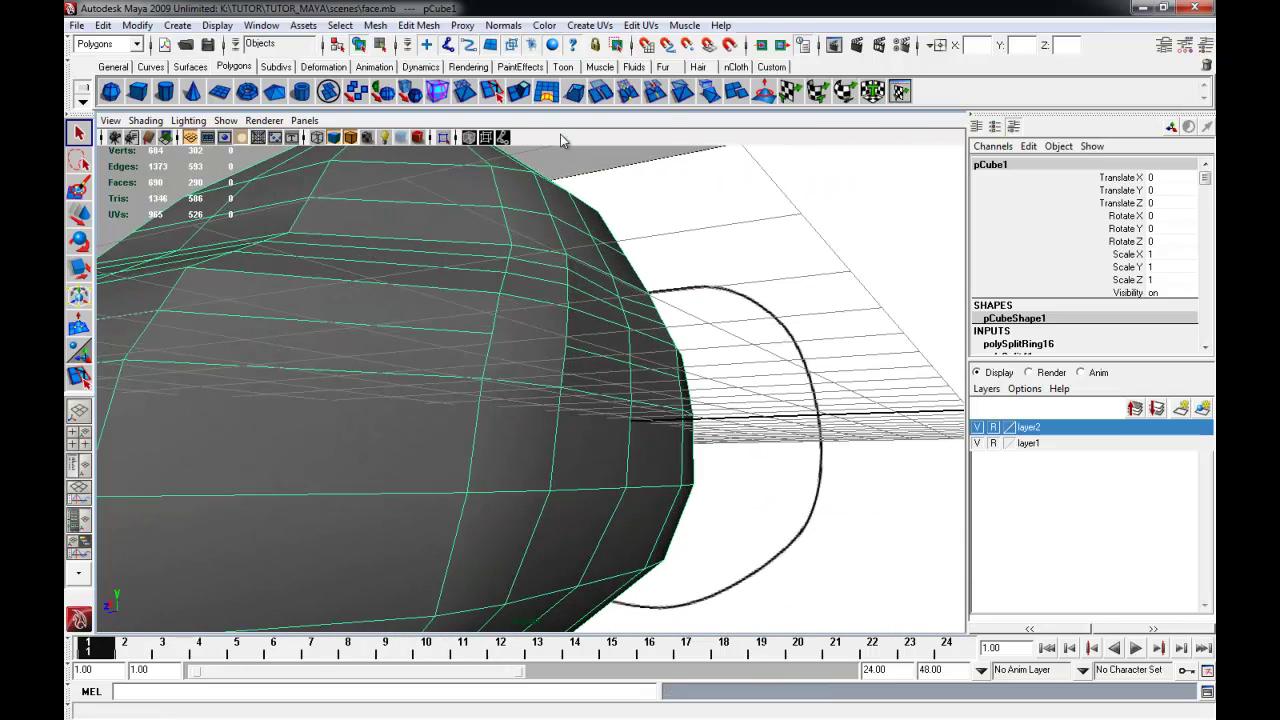
{"action": "left_click", "coordinate": [418, 25]}
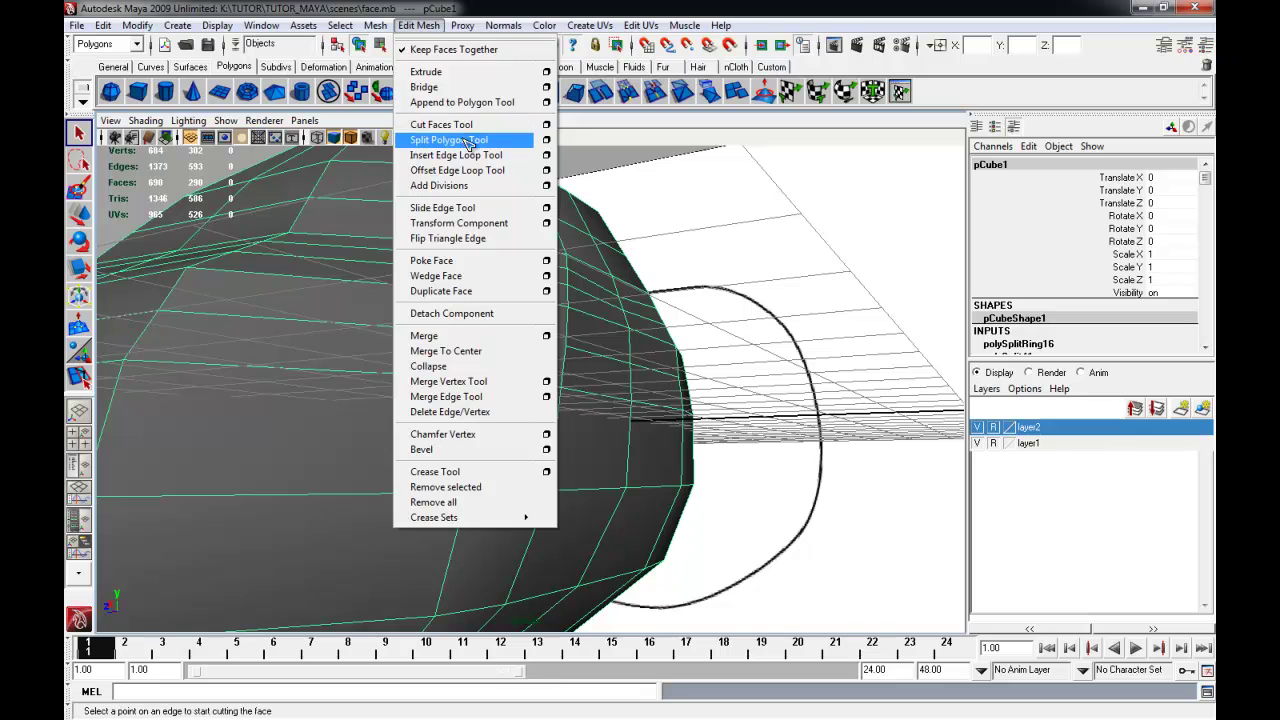
{"action": "left_click", "coordinate": [468, 140]}
{"action": "left_click", "coordinate": [535, 352]}
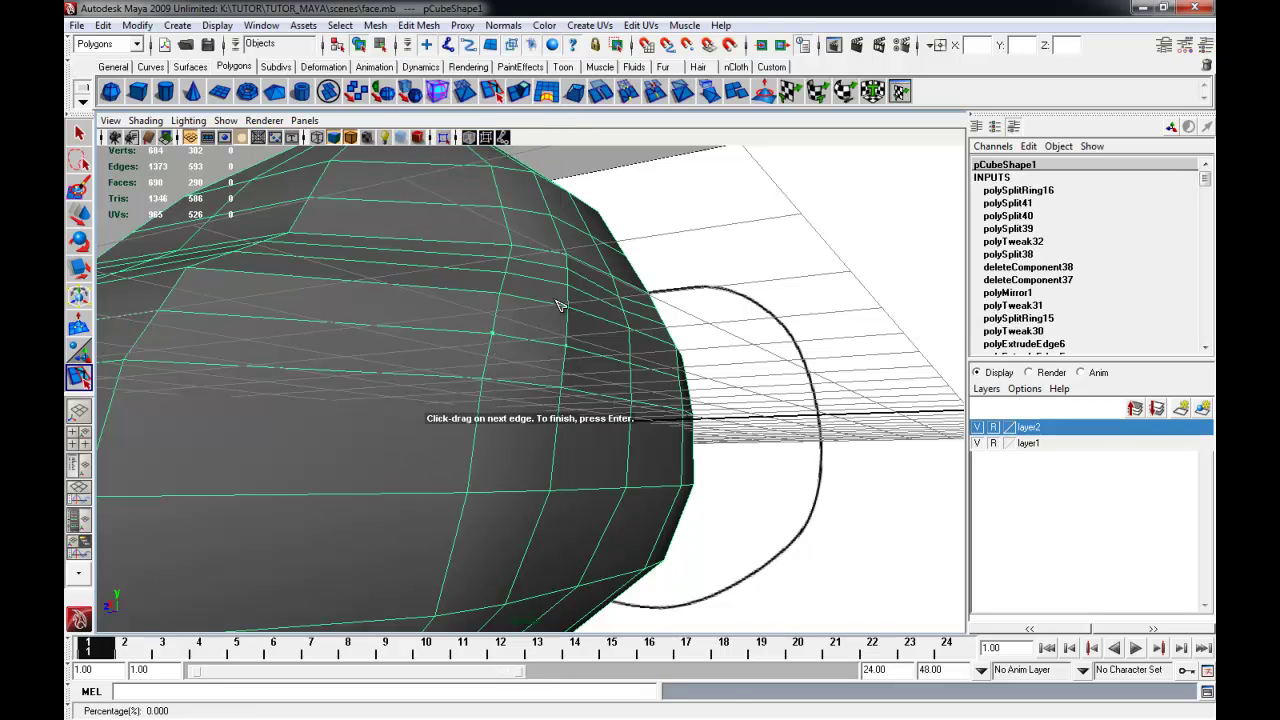
{"action": "key", "text": "Return"}
Split the matching face on the other side of the head to continue its horizontal edge line
{"action": "left_click_drag", "start_coordinate": [352, 374], "coordinate": [588, 386], "text": "alt"}
{"action": "right_click_drag", "start_coordinate": [588, 386], "coordinate": [418, 390], "text": "alt"}
{"action": "key", "text": "y"}
{"action": "left_click", "coordinate": [240, 398]}
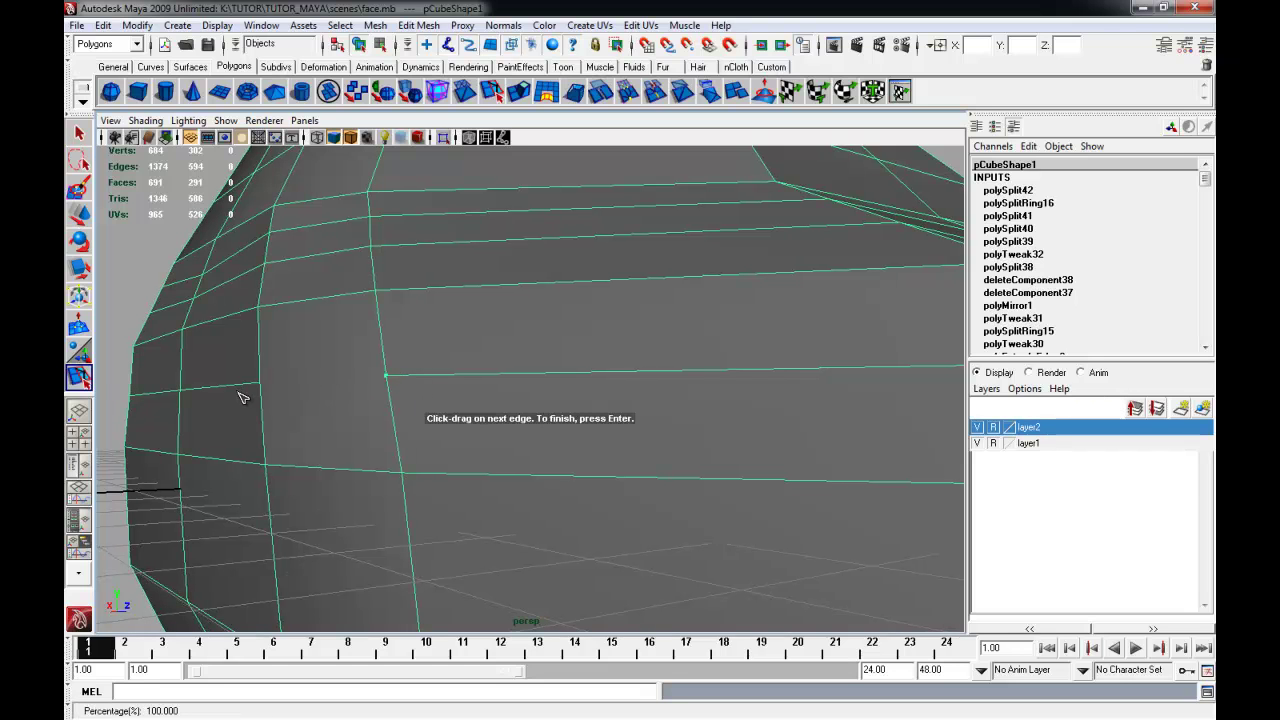
{"action": "key", "text": "Return"}
{"action": "left_click_drag", "start_coordinate": [365, 381], "coordinate": [556, 412], "text": "alt"}
Adjust the central row of edges across the crown with the Move tool and deselect them
{"action": "right_click_drag", "start_coordinate": [556, 412], "coordinate": [556, 378]}
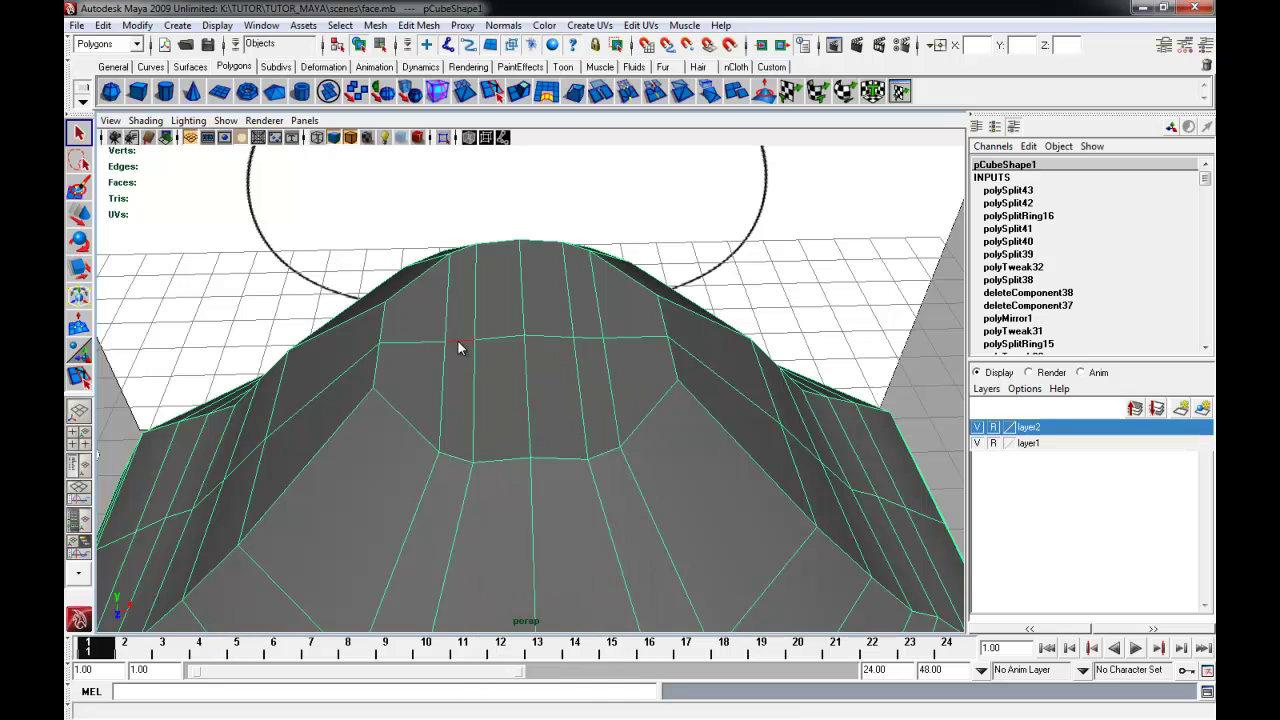
{"action": "left_click", "coordinate": [511, 337], "text": "shift"}
{"action": "left_click", "coordinate": [541, 335], "text": "shift"}
{"action": "left_click", "coordinate": [590, 338], "text": "shift"}
{"action": "key", "text": "w"}
{"action": "left_click_drag", "start_coordinate": [542, 324], "coordinate": [632, 210], "text": "alt"}
{"action": "left_click", "coordinate": [685, 184]}
Adjust a vertex on the crown's rim and return to object mode
{"action": "left_click_drag", "start_coordinate": [487, 279], "coordinate": [557, 301], "text": "alt"}
{"action": "right_click_drag", "start_coordinate": [559, 302], "coordinate": [579, 285]}
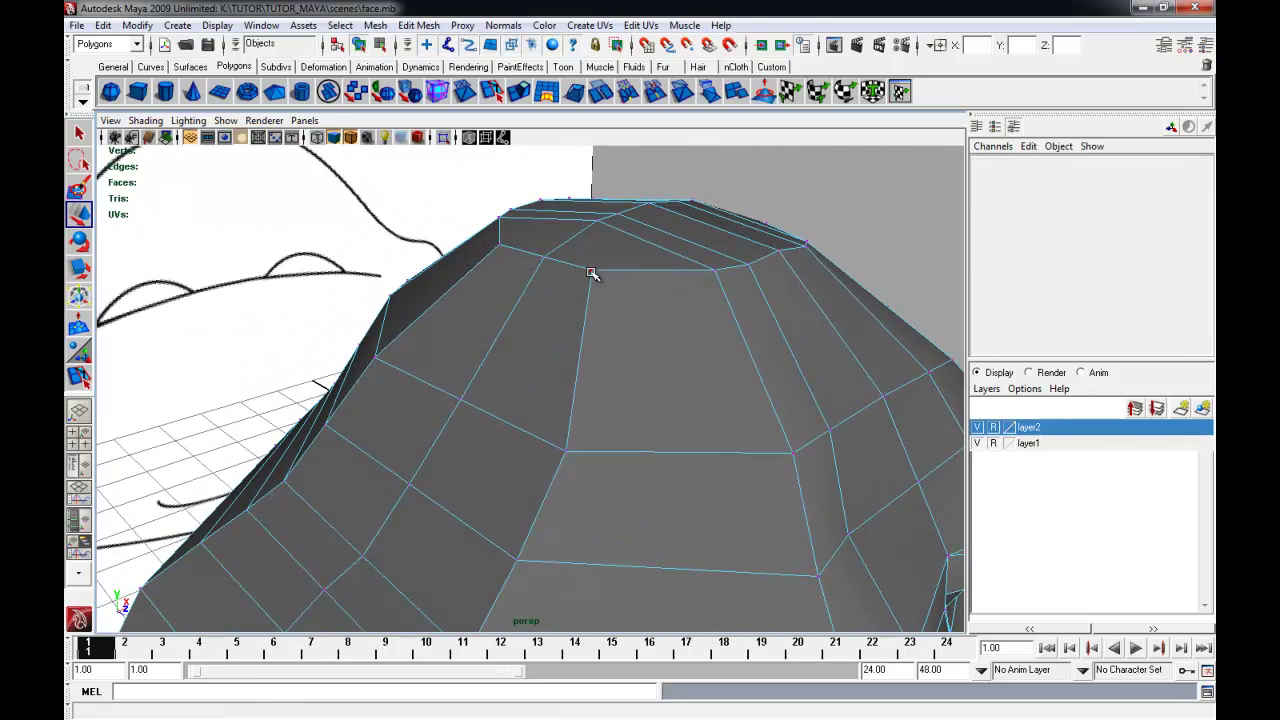
{"action": "left_click", "coordinate": [591, 272]}
{"action": "left_click_drag", "start_coordinate": [591, 273], "coordinate": [529, 280], "text": "alt"}
{"action": "right_click_drag", "start_coordinate": [529, 280], "coordinate": [357, 329], "text": "alt"}
{"action": "left_click_drag", "start_coordinate": [357, 329], "coordinate": [529, 406], "text": "alt"}
{"action": "right_click_drag", "start_coordinate": [531, 404], "coordinate": [550, 386]}
{"action": "left_click", "coordinate": [704, 518]}
Turn on the smooth preview of the head and examine it from the front, side and above
{"action": "middle_click_drag", "start_coordinate": [628, 543], "coordinate": [631, 503], "text": "alt"}
{"action": "left_click", "coordinate": [566, 485]}
{"action": "key", "text": "3"}
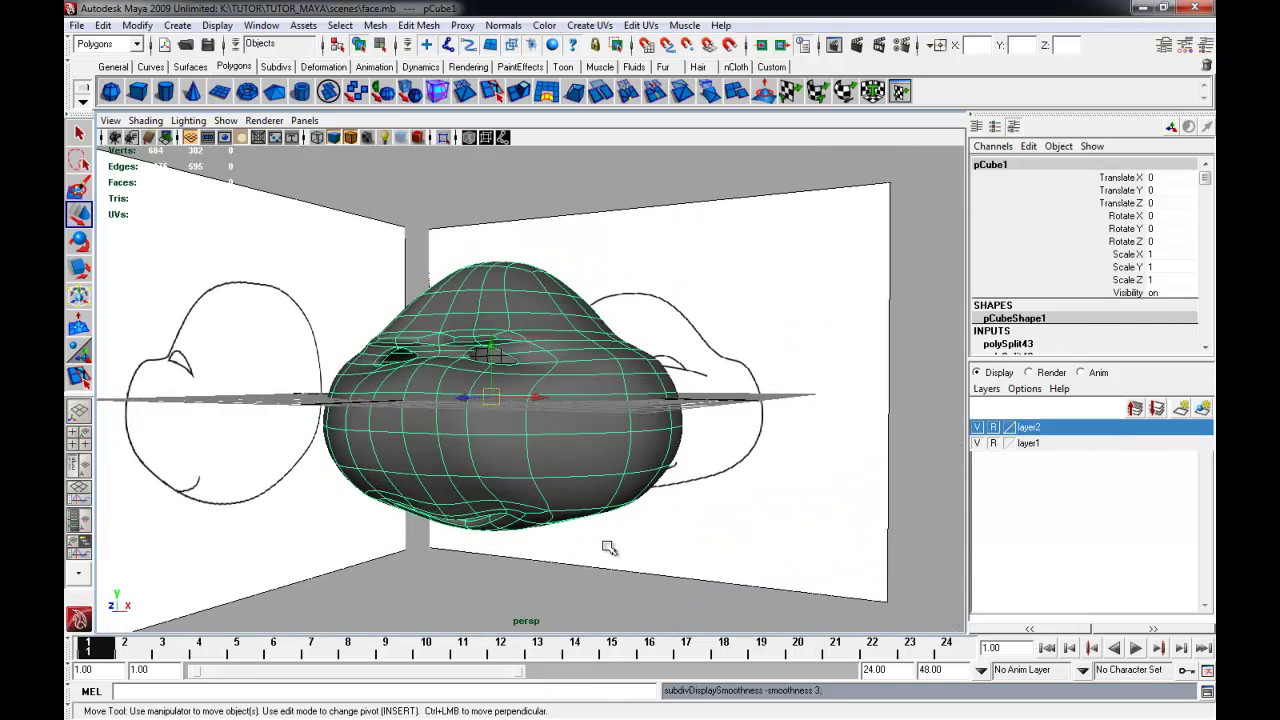
{"action": "left_click", "coordinate": [437, 591]}
{"action": "left_click_drag", "start_coordinate": [437, 591], "coordinate": [377, 589], "text": "alt"}
{"action": "left_click_drag", "start_coordinate": [419, 580], "coordinate": [458, 624], "text": "alt"}
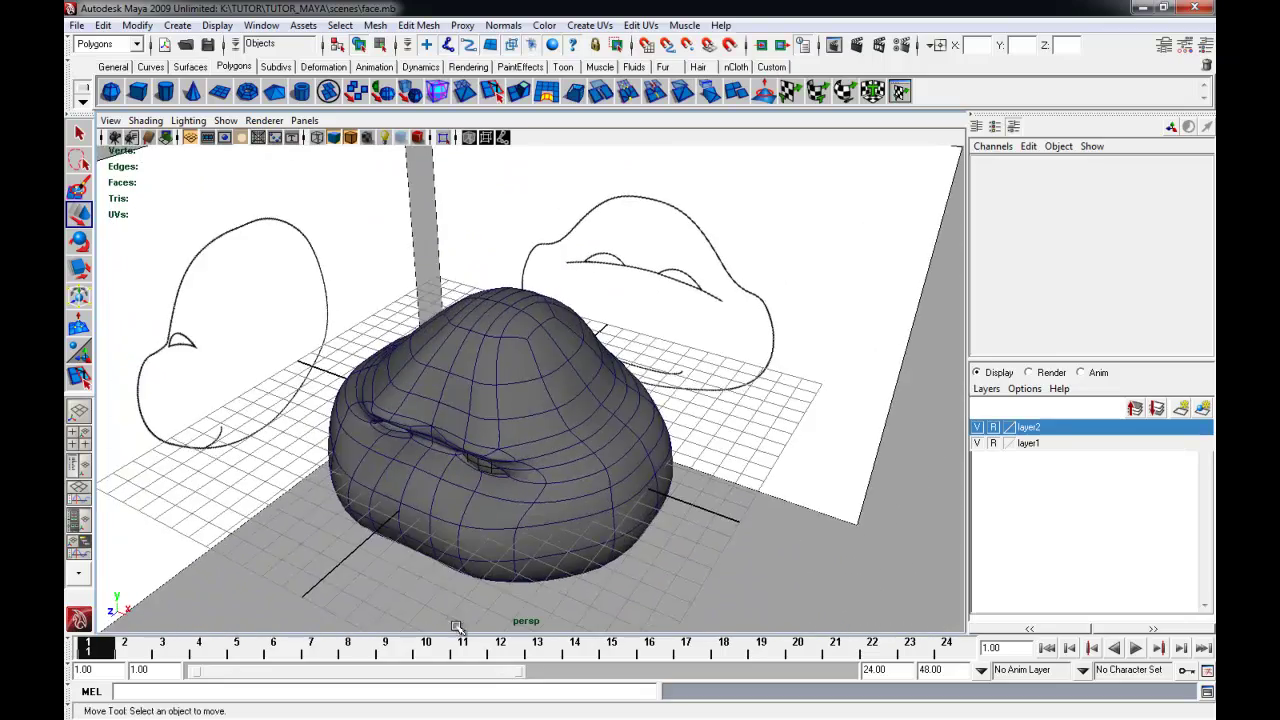
{"action": "middle_click_drag", "start_coordinate": [457, 624], "coordinate": [400, 410], "text": "alt"}
{"action": "right_click_drag", "start_coordinate": [397, 403], "coordinate": [320, 417], "text": "alt"}
{"action": "middle_click_drag", "start_coordinate": [320, 418], "coordinate": [340, 502], "text": "alt"}
{"action": "left_click_drag", "start_coordinate": [340, 505], "coordinate": [355, 483], "text": "alt"}
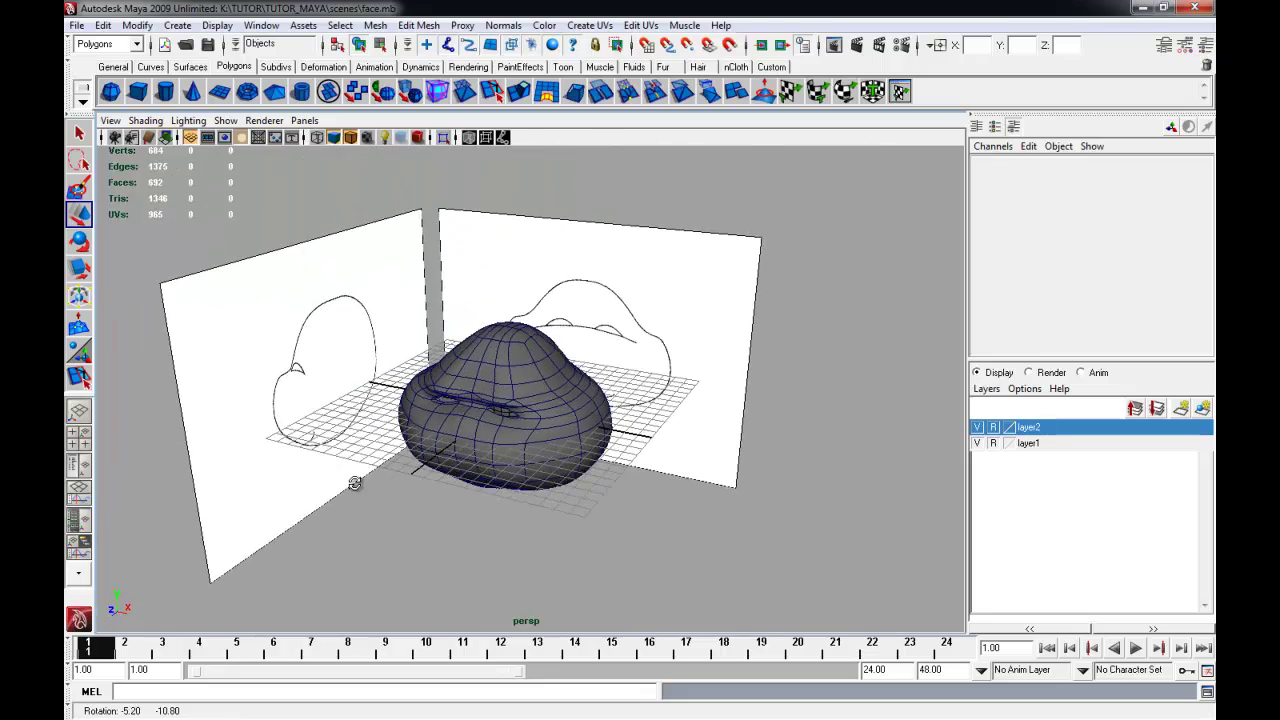
{"action": "right_click_drag", "start_coordinate": [333, 498], "coordinate": [430, 505], "text": "alt"}
{"action": "left_click_drag", "start_coordinate": [430, 505], "coordinate": [609, 480], "text": "alt"}
Turn off the smooth preview, try applying Smooth to the head mesh, and undo the smoothing
{"action": "left_click", "coordinate": [614, 480]}
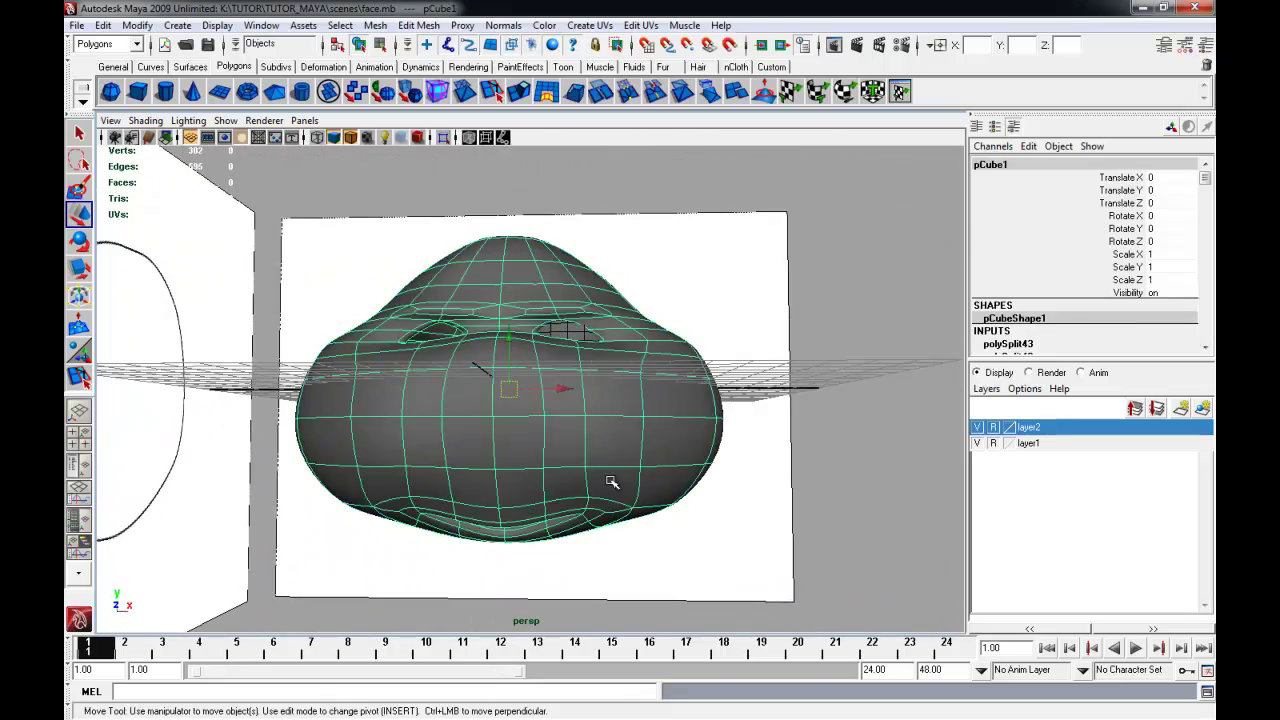
{"action": "key", "text": "1"}
{"action": "left_click", "coordinate": [410, 91]}
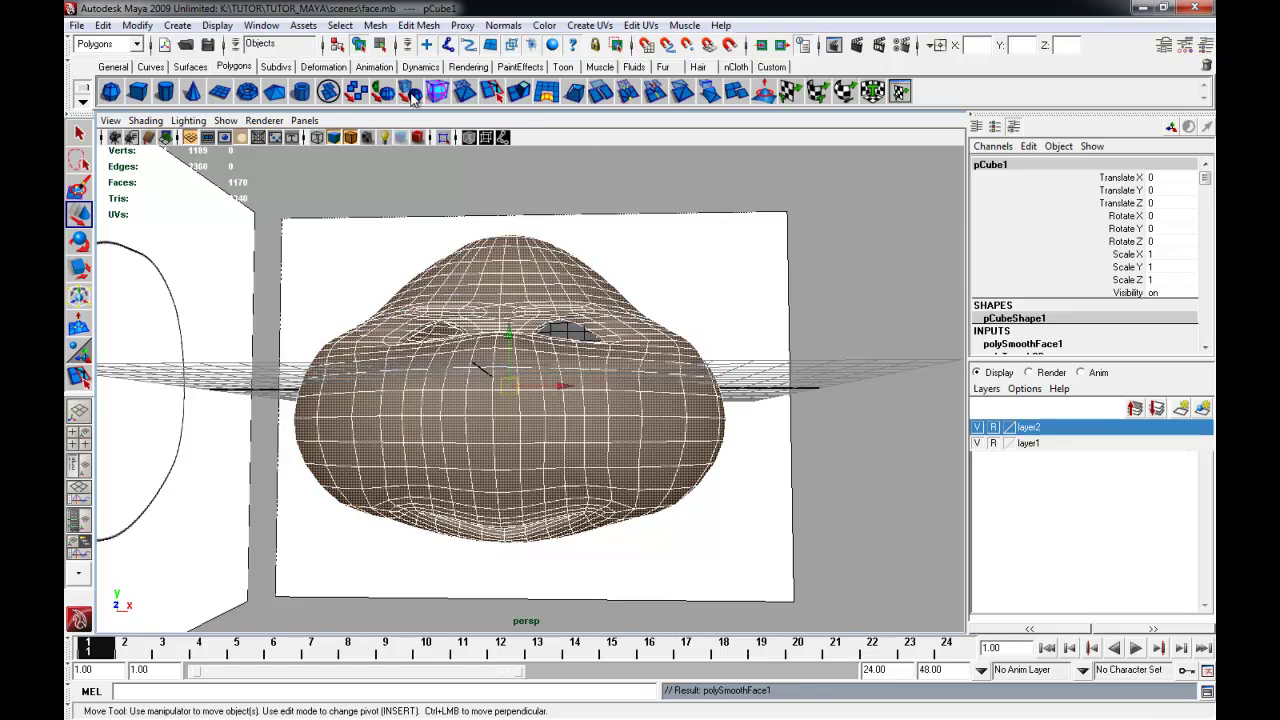
{"action": "left_click_drag", "start_coordinate": [866, 546], "coordinate": [829, 547], "text": "alt"}
{"action": "left_click", "coordinate": [828, 547]}
{"action": "left_click_drag", "start_coordinate": [477, 625], "coordinate": [509, 514], "text": "alt"}
{"action": "left_click", "coordinate": [514, 512]}
{"action": "key", "text": "z"}
{"action": "key", "text": "z"}
{"action": "key", "text": "z"}
{"action": "key", "text": "z"}
Inspect the unsmoothed head from the side, back and front
{"action": "left_click_drag", "start_coordinate": [431, 607], "coordinate": [404, 529], "text": "alt"}
{"action": "middle_click_drag", "start_coordinate": [404, 529], "coordinate": [432, 540], "text": "alt"}
{"action": "left_click_drag", "start_coordinate": [431, 539], "coordinate": [357, 571], "text": "alt"}
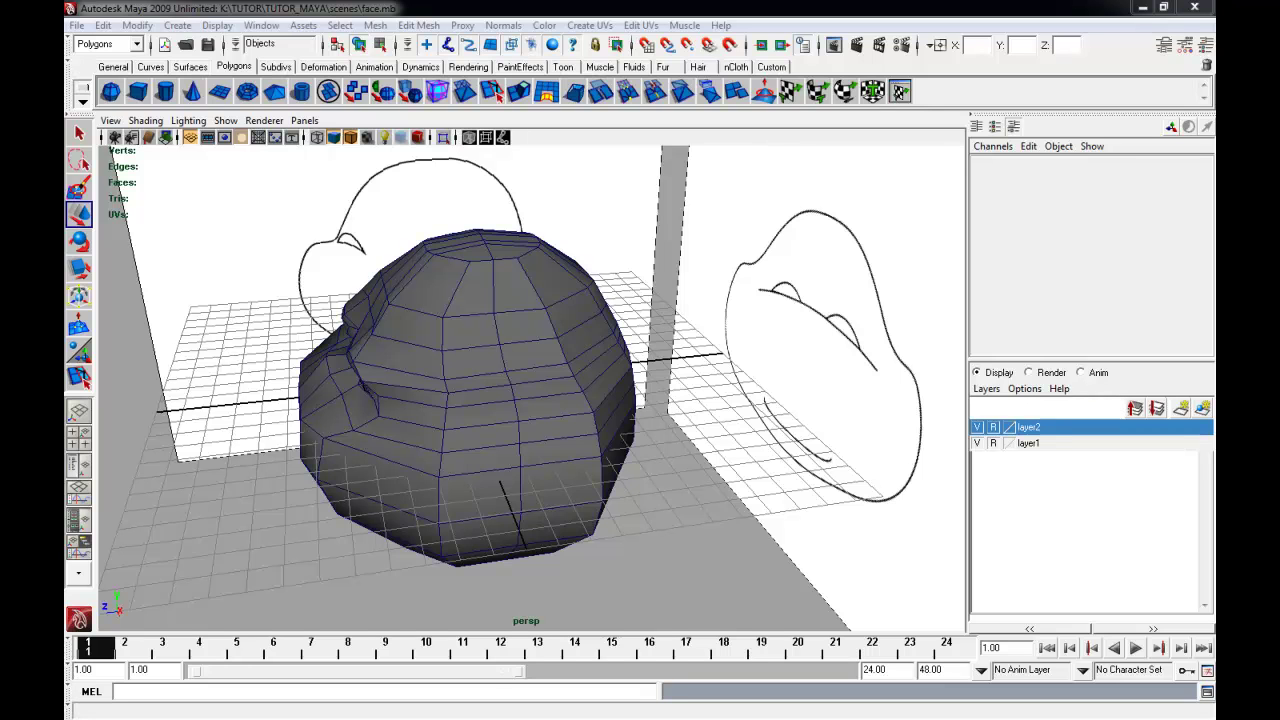
{"action": "left_click_drag", "start_coordinate": [610, 448], "coordinate": [513, 408], "text": "alt"}
{"action": "middle_click_drag", "start_coordinate": [513, 408], "coordinate": [540, 420], "text": "alt"}
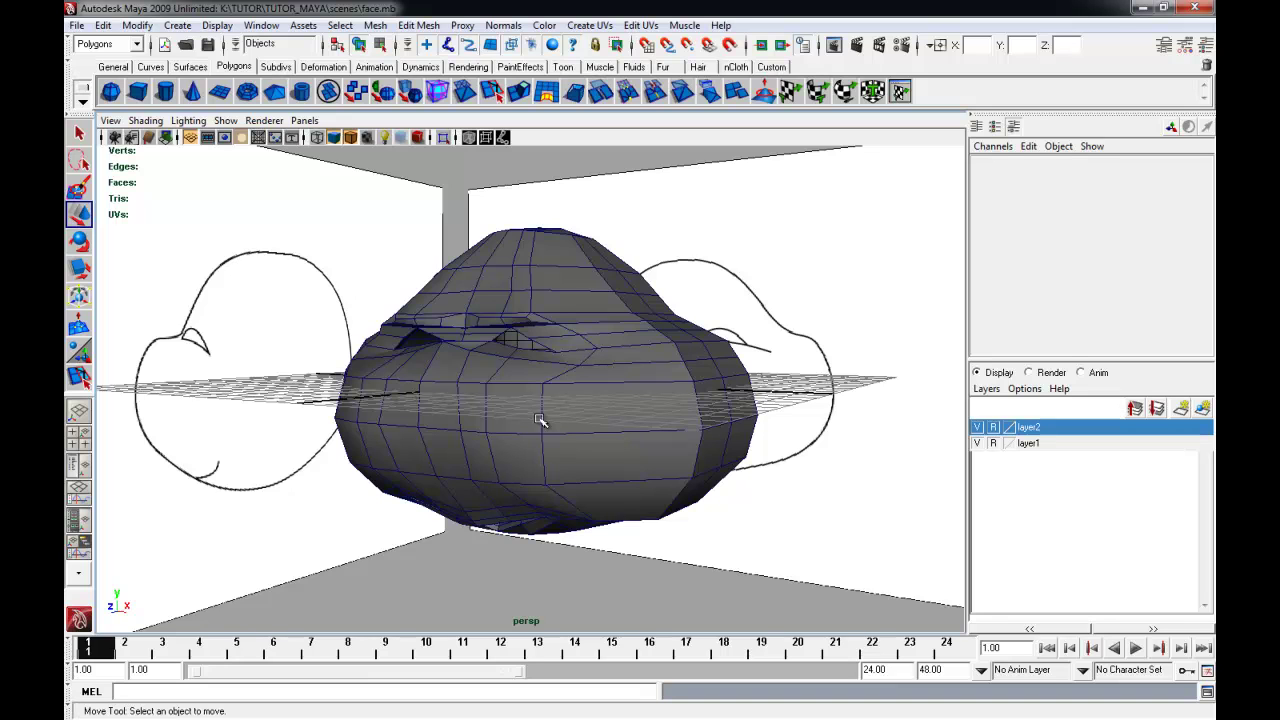
{"action": "mouse_move", "coordinate": [540, 420]}
{"action": "left_mouse_down", "text": "alt"}
{"action": "mouse_move", "coordinate": [529, 443]}
{"action": "mouse_move", "coordinate": [600, 437]}
{"action": "mouse_move", "coordinate": [580, 417]}
{"action": "mouse_move", "coordinate": [457, 403]}
{"action": "mouse_move", "coordinate": [523, 449]}
{"action": "mouse_move", "coordinate": [571, 437]}
{"action": "mouse_move", "coordinate": [540, 420]}
{"action": "left_mouse_up", "text": "alt"}
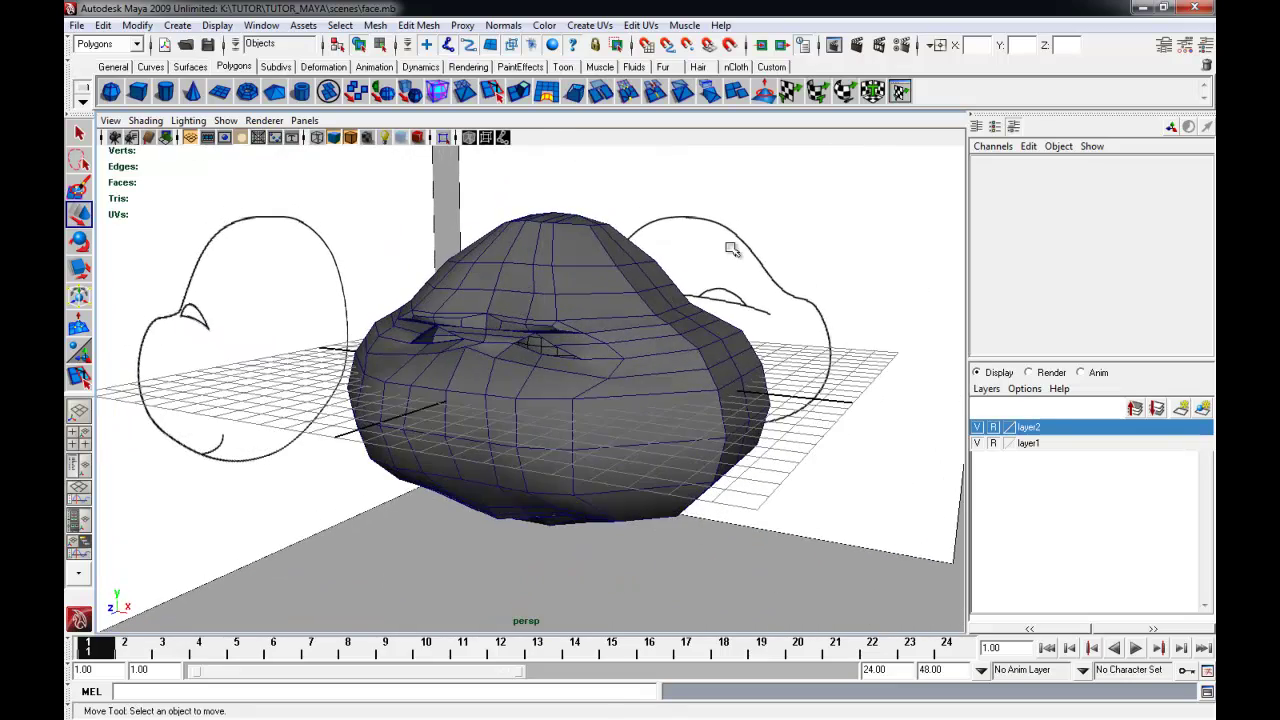
Make layer2 selectable, select the eye sphere and show it close up in the front view
{"action": "left_click_drag", "start_coordinate": [346, 310], "coordinate": [391, 344], "text": "alt"}
{"action": "right_click_drag", "start_coordinate": [391, 344], "coordinate": [735, 362], "text": "alt"}
{"action": "left_click", "coordinate": [735, 362]}
{"action": "left_click_drag", "start_coordinate": [729, 357], "coordinate": [743, 353], "text": "alt"}
{"action": "left_click", "coordinate": [993, 427]}
{"action": "left_click", "coordinate": [749, 350]}
{"action": "key", "text": "space"}
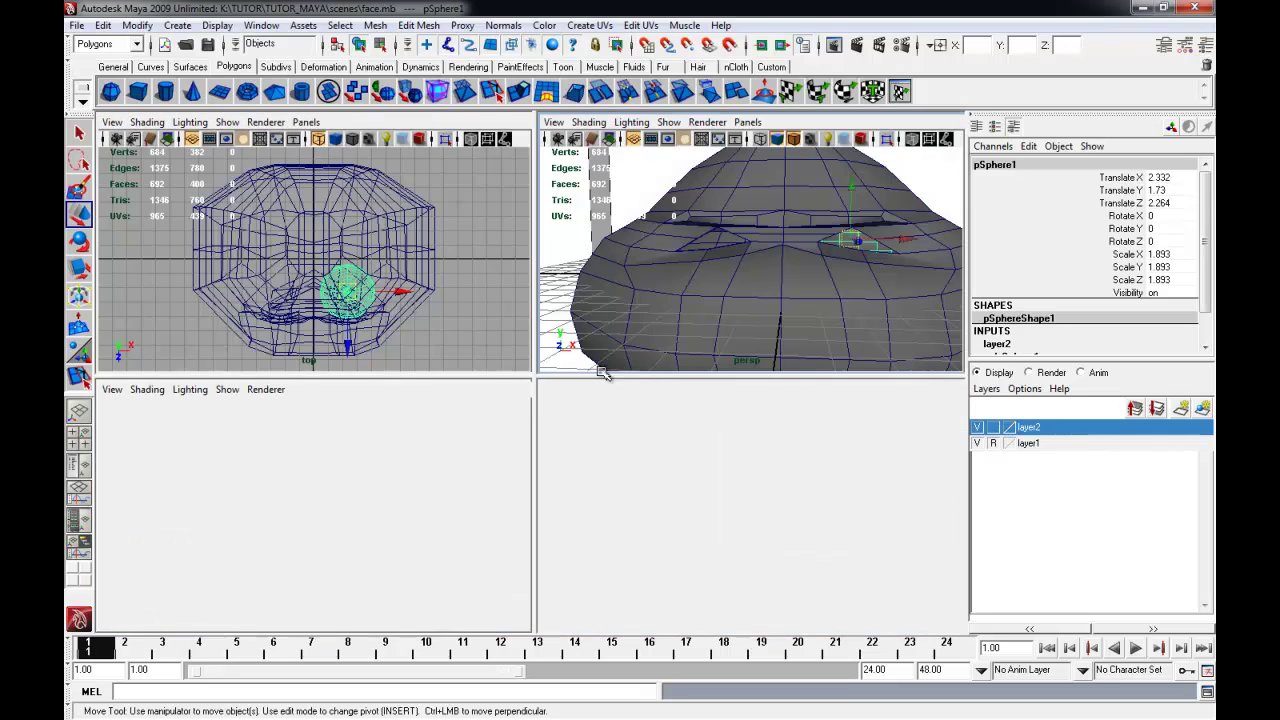
{"action": "key", "text": "space"}
{"action": "right_click_drag", "start_coordinate": [374, 509], "coordinate": [577, 491], "text": "alt"}
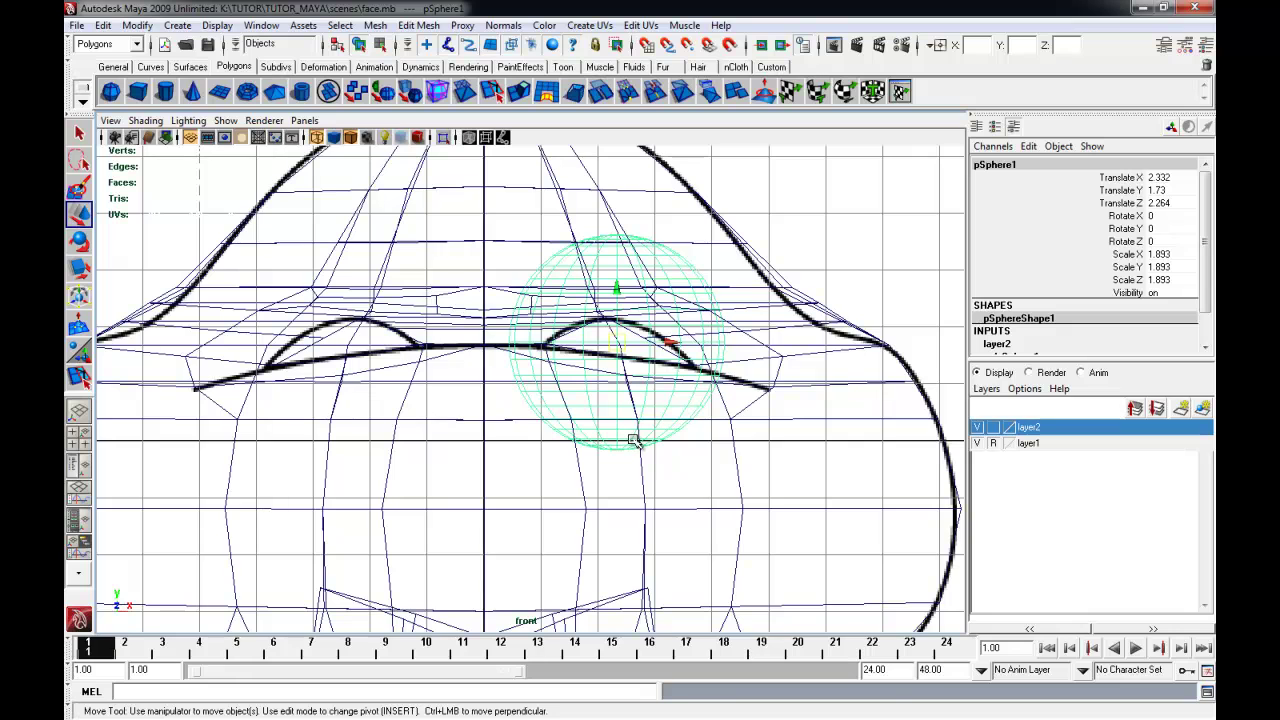
Duplicate the eye sphere, move the copy along X to the opposite eye at -2.529, and delete it
{"action": "key", "text": "ctrl+d"}
{"action": "left_click_drag", "start_coordinate": [688, 345], "coordinate": [395, 343]}
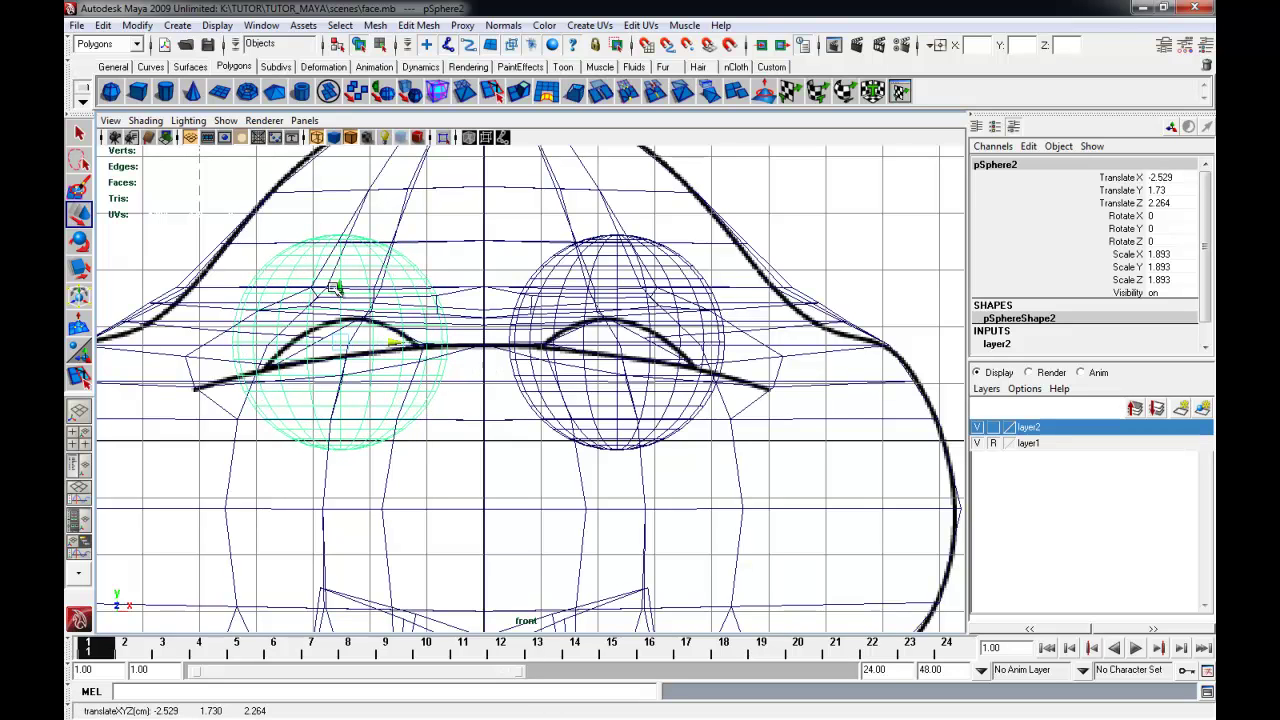
{"action": "key", "text": "Delete"}
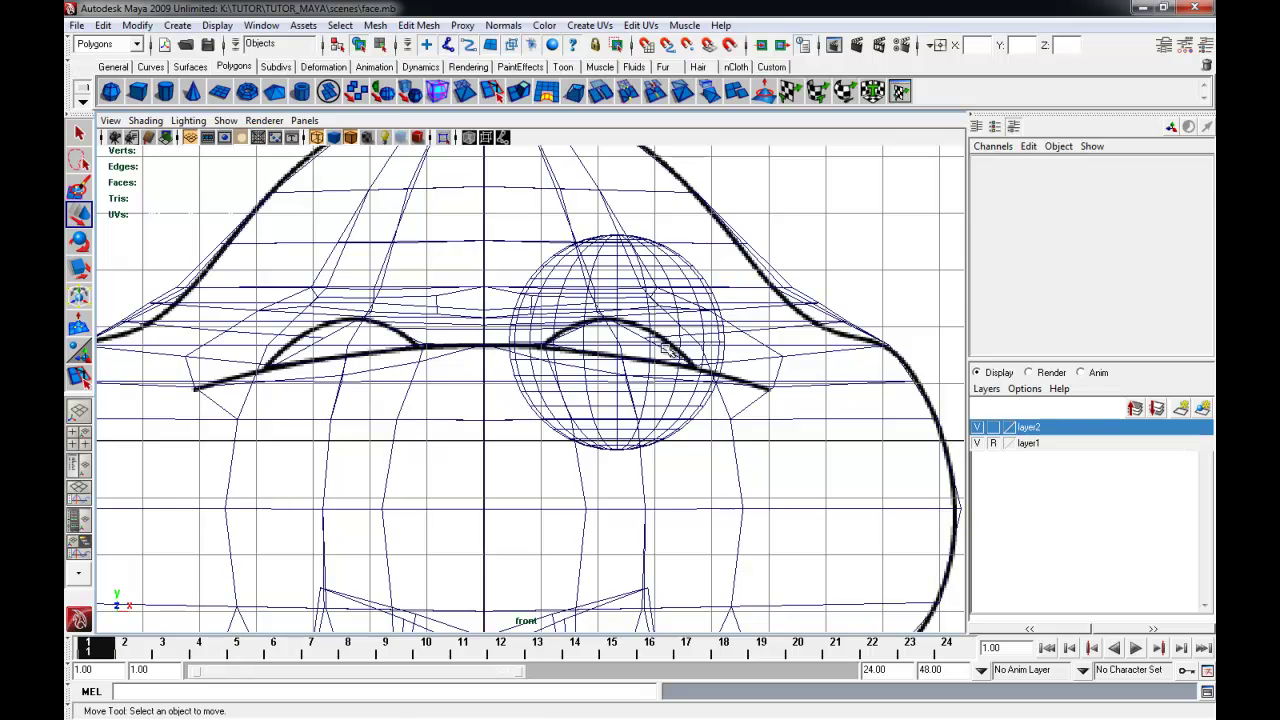
Select the eye sphere, group it with the pivot at the world origin, and duplicate the group
{"action": "left_click", "coordinate": [680, 345]}
{"action": "left_click", "coordinate": [688, 264]}
{"action": "middle_click_drag", "start_coordinate": [682, 394], "coordinate": [680, 354], "text": "alt"}
{"action": "right_click_drag", "start_coordinate": [680, 354], "coordinate": [503, 378], "text": "alt"}
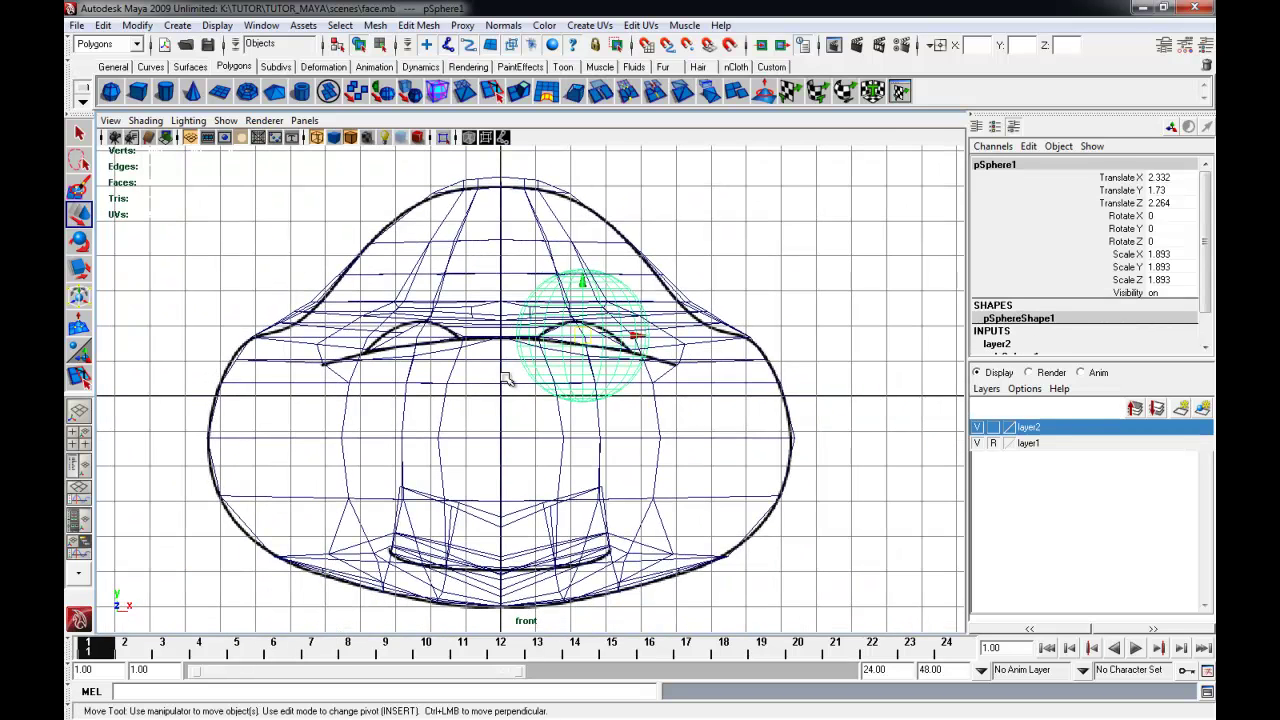
{"action": "key", "text": "ctrl+g"}
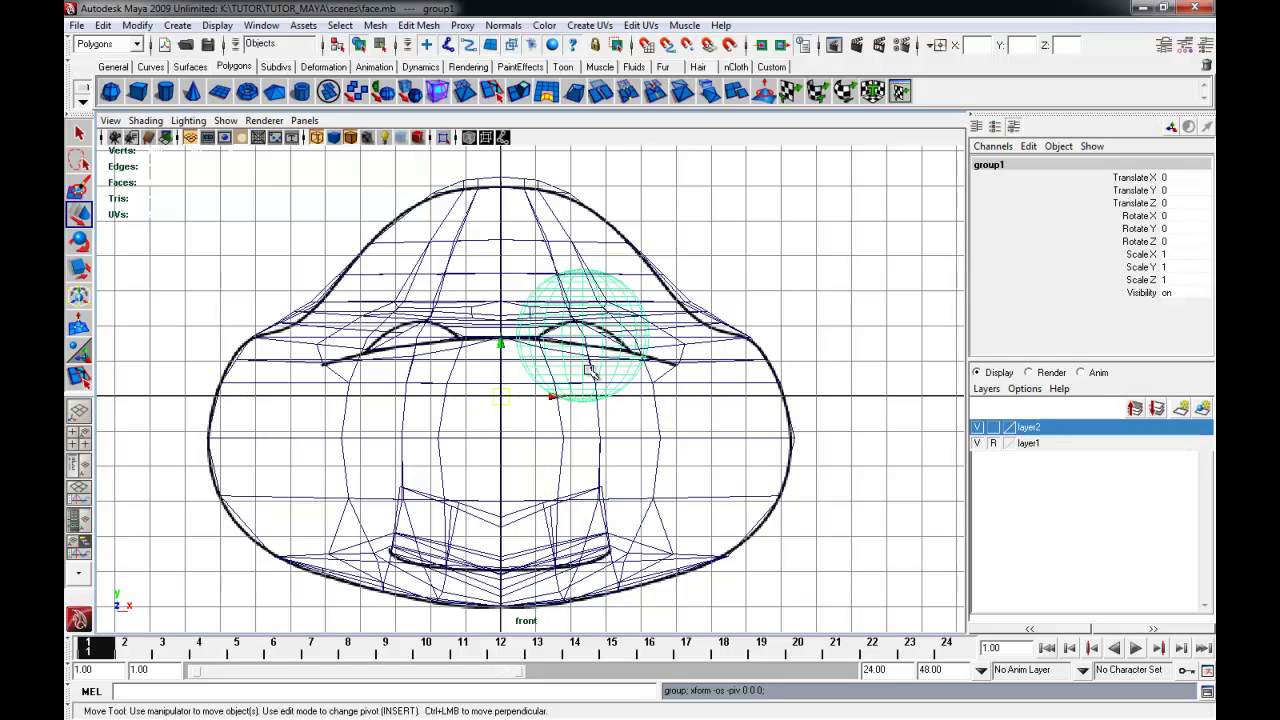
{"action": "key", "text": "ctrl+g"}
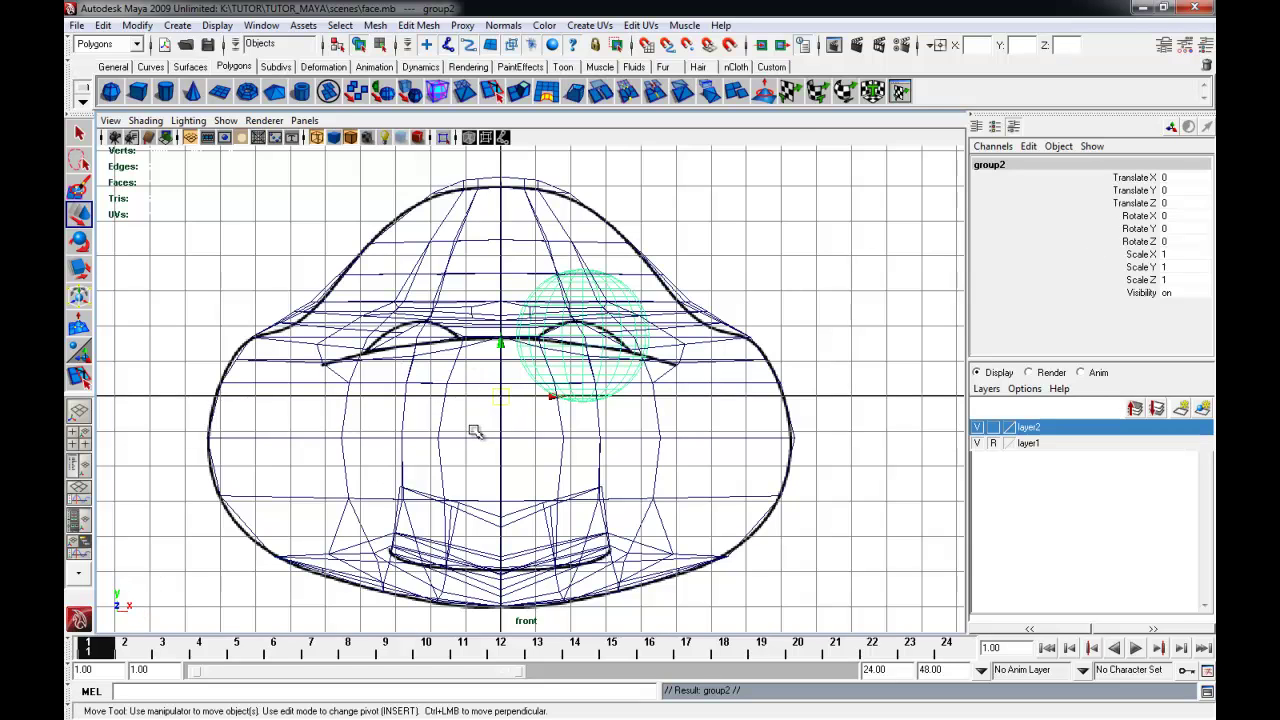
Mirror the duplicated eye group to the opposite side with a Scale X of -1, then show the head in the perspective view
{"action": "left_click", "coordinate": [1163, 254]}
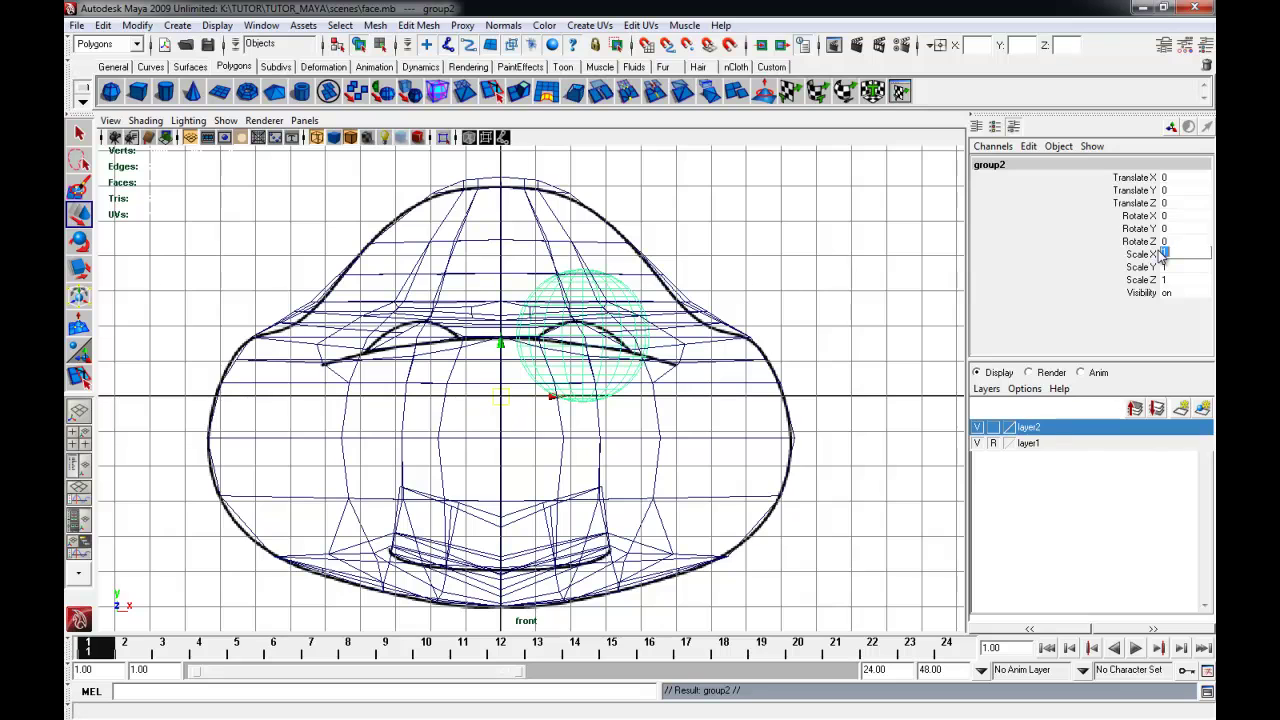
{"action": "type", "text": "-1"}
{"action": "key", "text": "Return"}
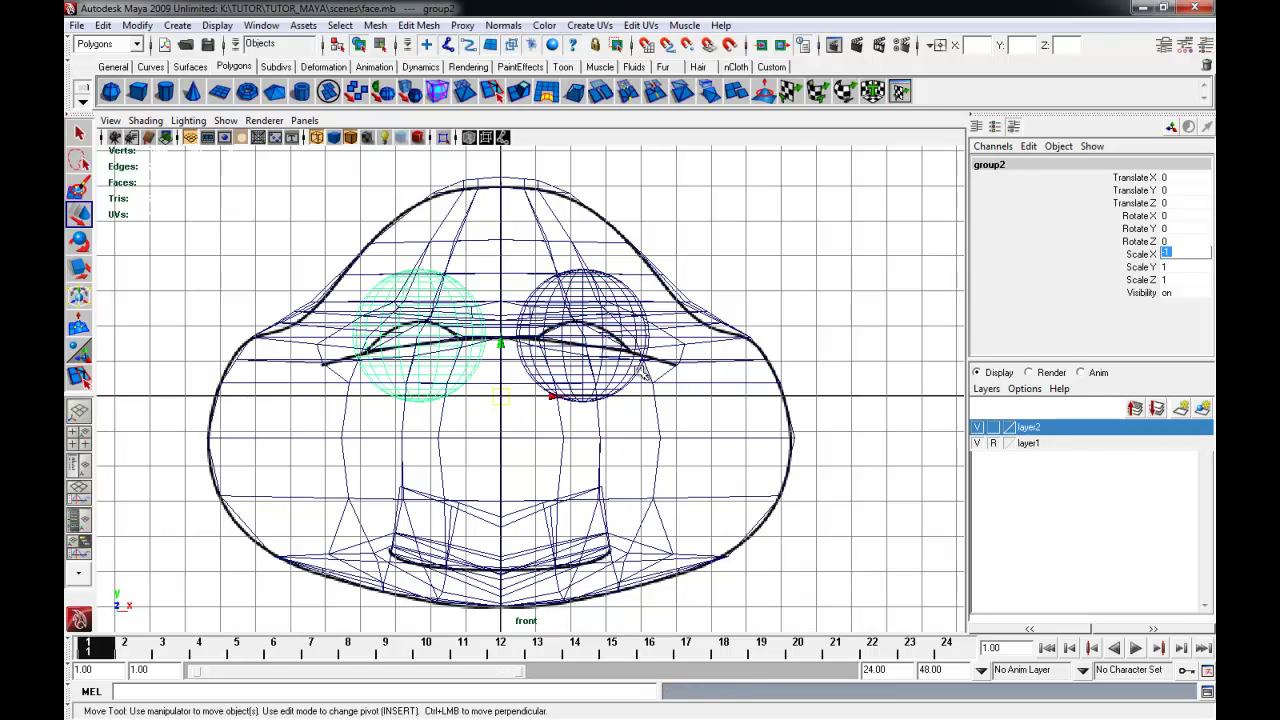
{"action": "left_click", "coordinate": [775, 272]}
{"action": "key", "text": "space"}
{"action": "key", "text": "space"}
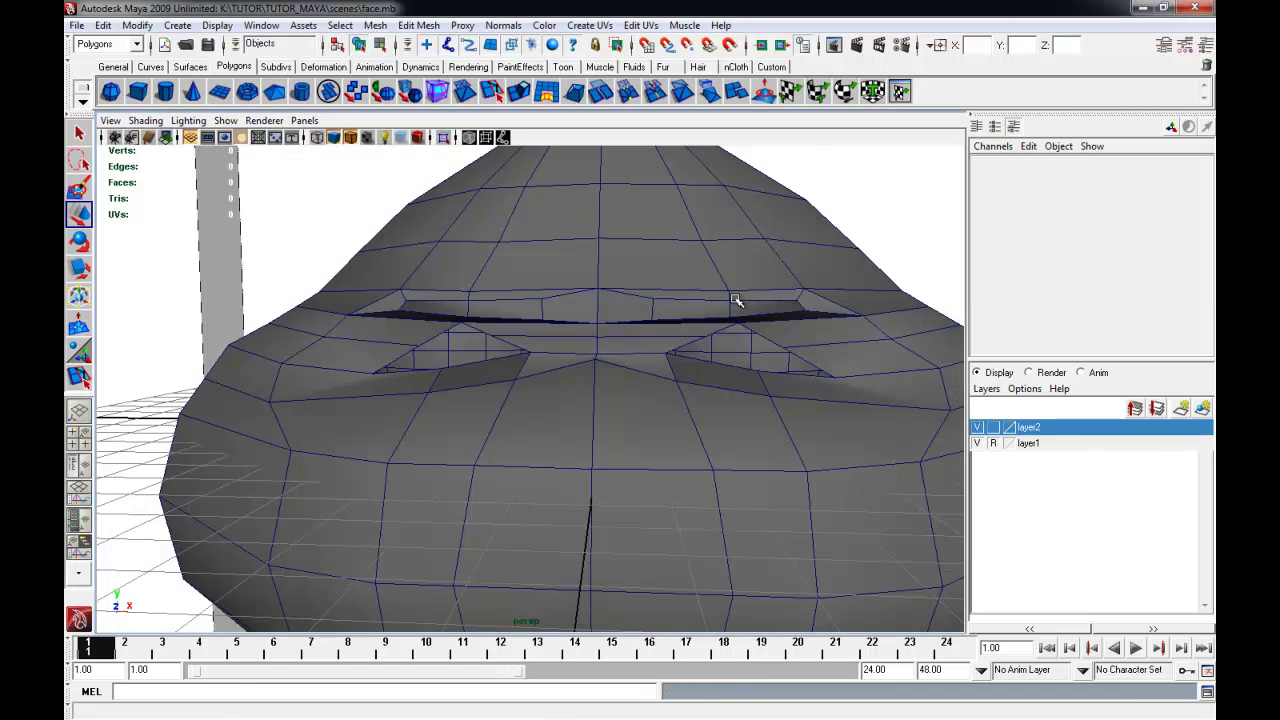
Select the parent group of the mirrored eye sphere and ungroup it
{"action": "left_click_drag", "start_coordinate": [734, 300], "coordinate": [515, 350], "text": "alt"}
{"action": "left_click", "coordinate": [495, 335]}
{"action": "middle_click_drag", "start_coordinate": [631, 331], "coordinate": [577, 325], "text": "alt"}
{"action": "middle_click_drag", "start_coordinate": [688, 333], "coordinate": [626, 328], "text": "alt"}
{"action": "left_click", "coordinate": [103, 25]}
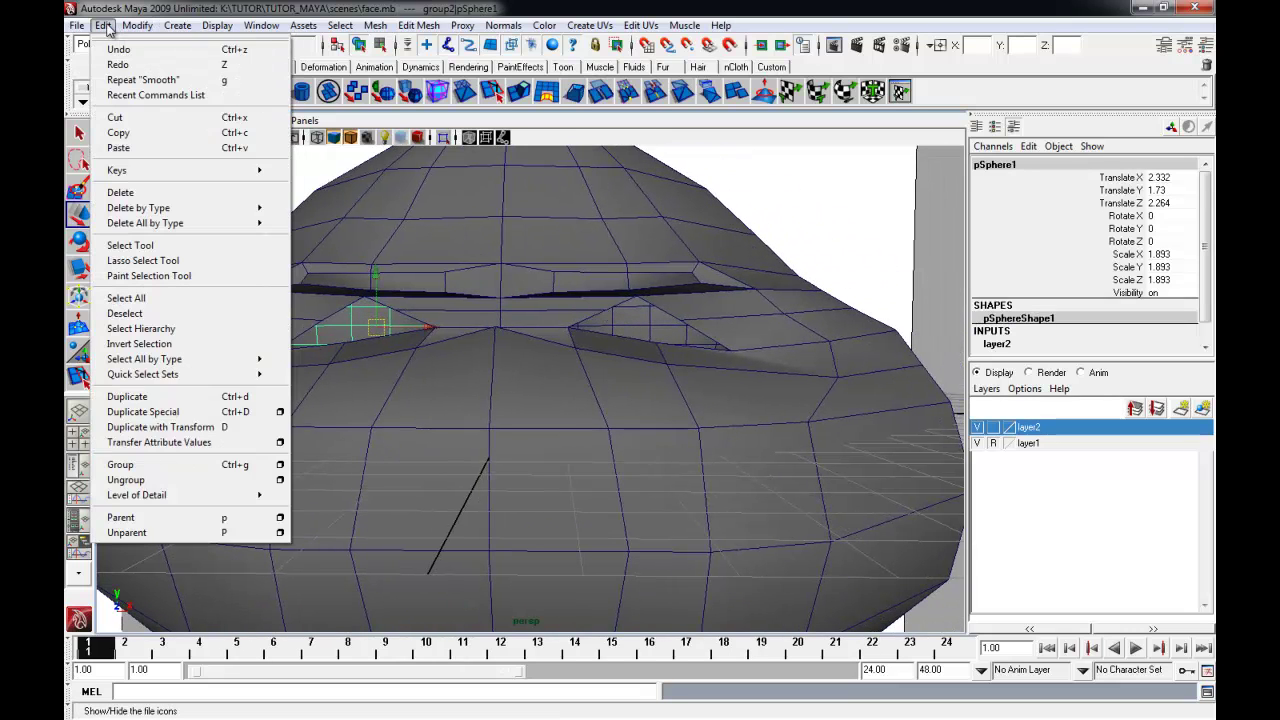
{"action": "left_click", "coordinate": [188, 481]}
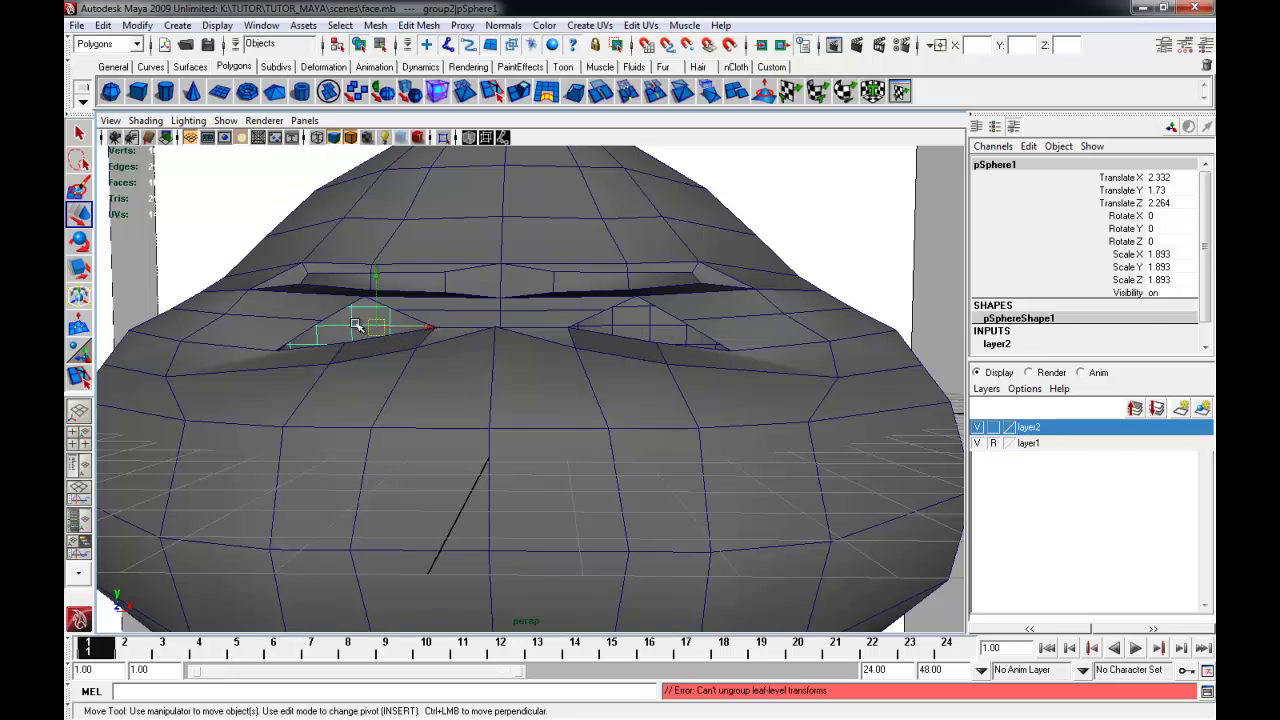
{"action": "key", "text": "Up"}
{"action": "left_click", "coordinate": [103, 25]}
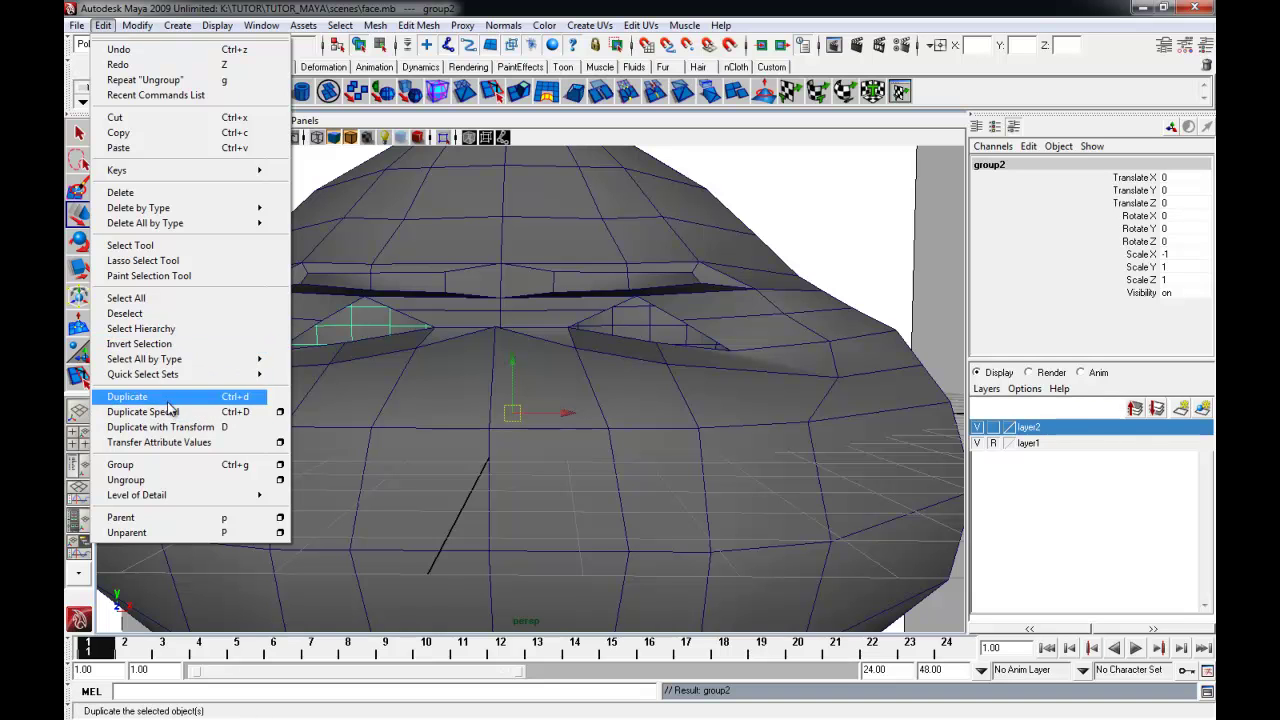
{"action": "left_click", "coordinate": [150, 479]}
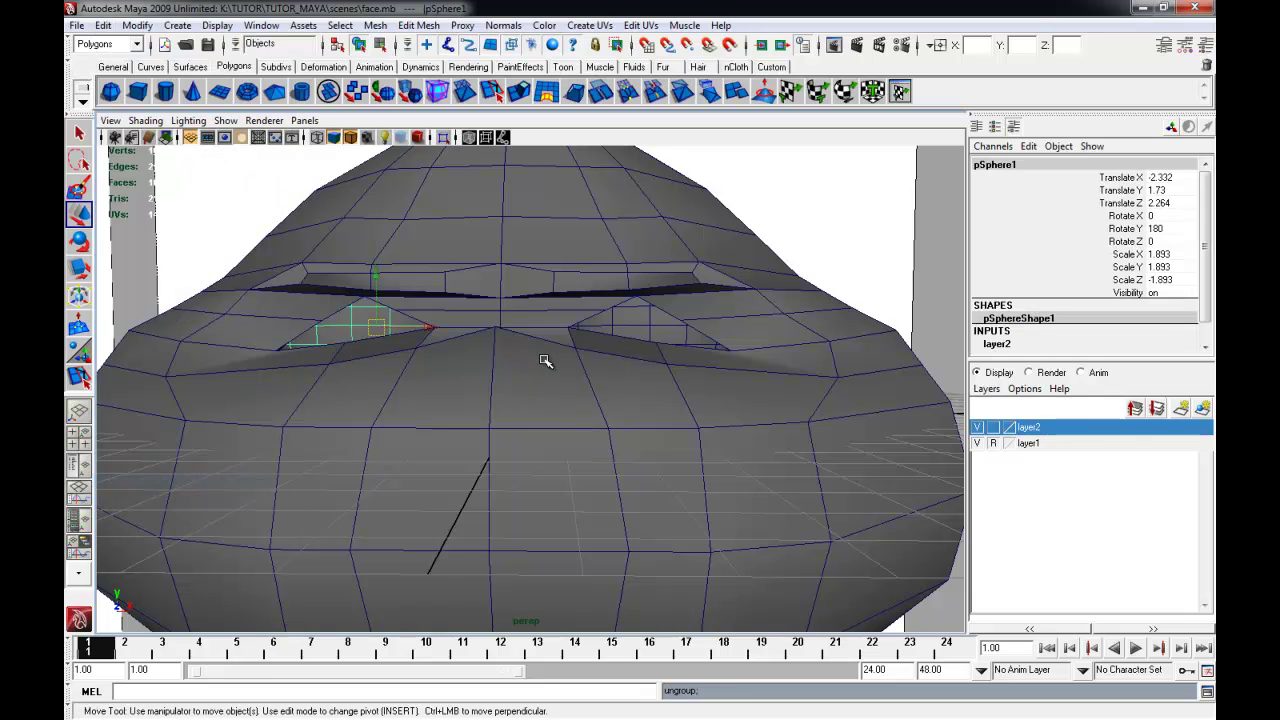
Hide layer1 with the reference images, show the whole head at an angle, and clear the selection
{"action": "key", "text": "f"}
{"action": "left_click_drag", "start_coordinate": [445, 413], "coordinate": [722, 437], "text": "alt"}
{"action": "scroll", "coordinate": [722, 437], "scroll_direction": "down", "scroll_amount": 2}
{"action": "left_click", "coordinate": [977, 443]}
{"action": "left_click_drag", "start_coordinate": [835, 432], "coordinate": [545, 410], "text": "alt"}
{"action": "left_click", "coordinate": [784, 374]}
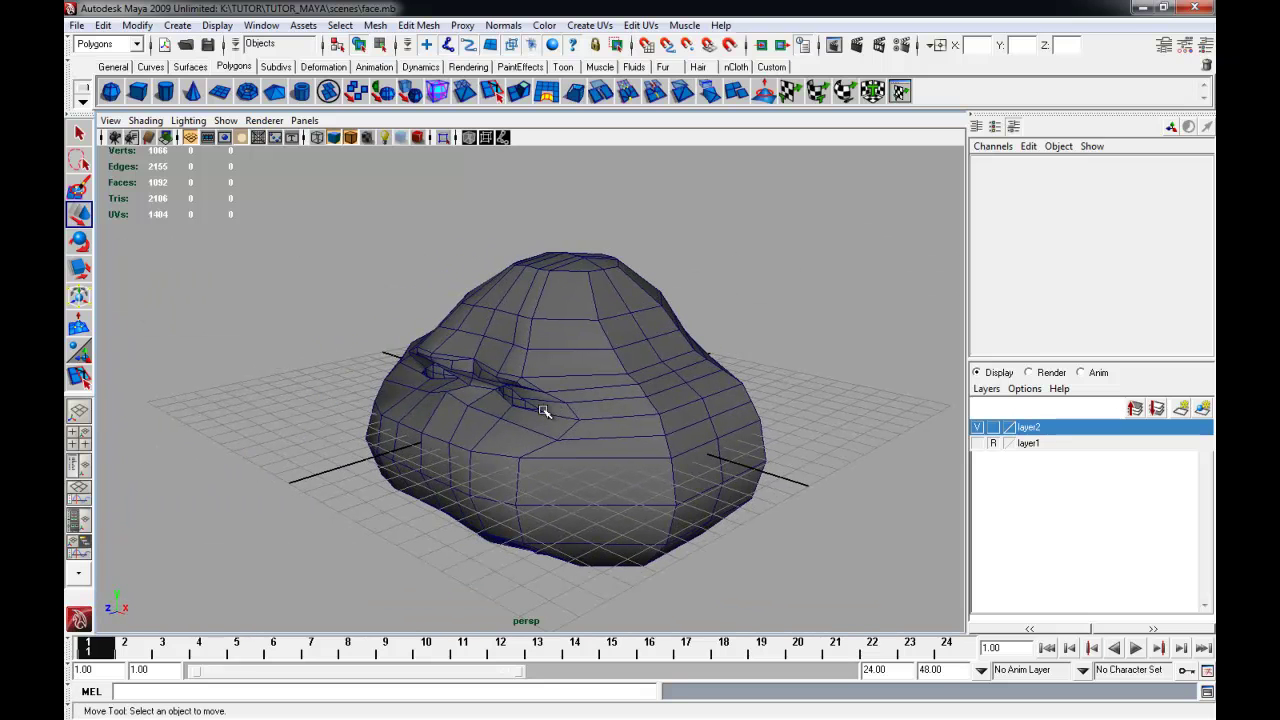